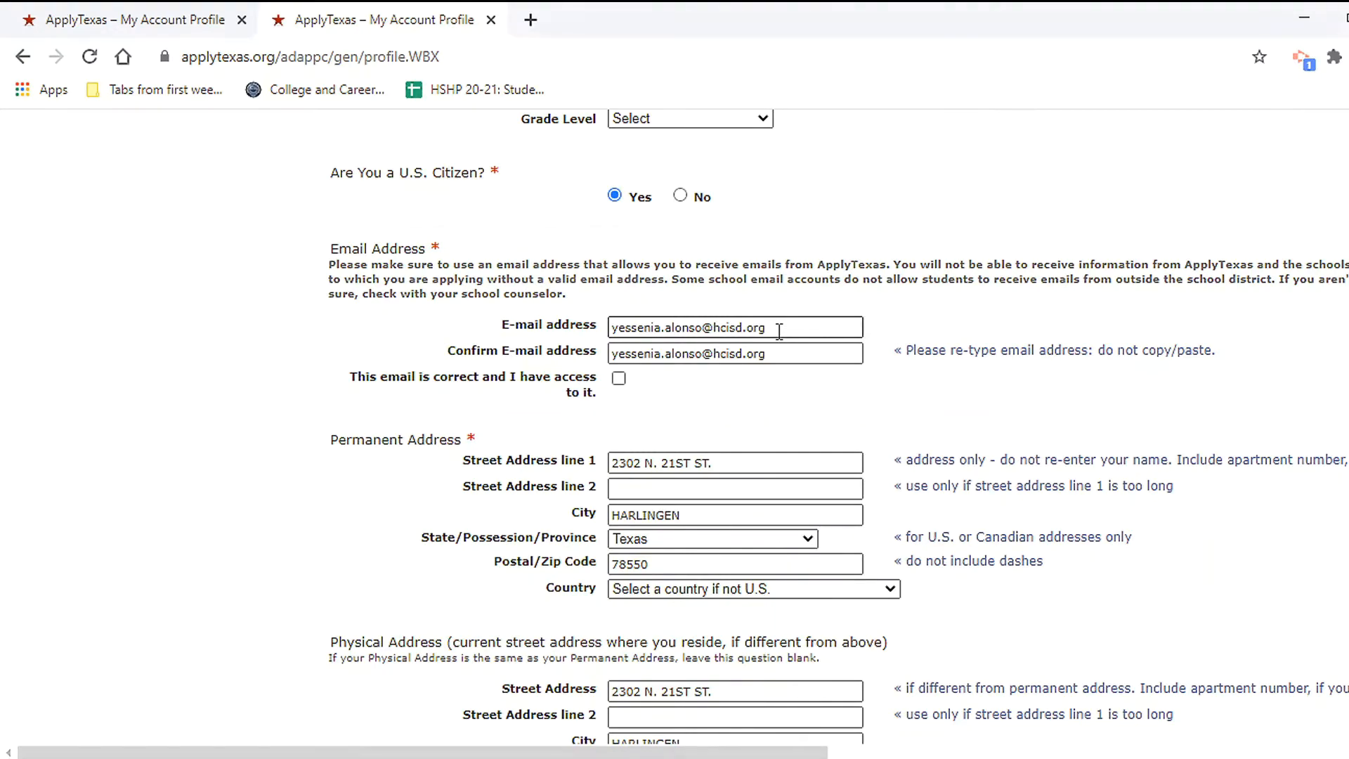
- Review the account profile from the e-mail and address fields through the demographic and password sections, returning to the beginning
left_click_drag(780, 331, 569, 330)
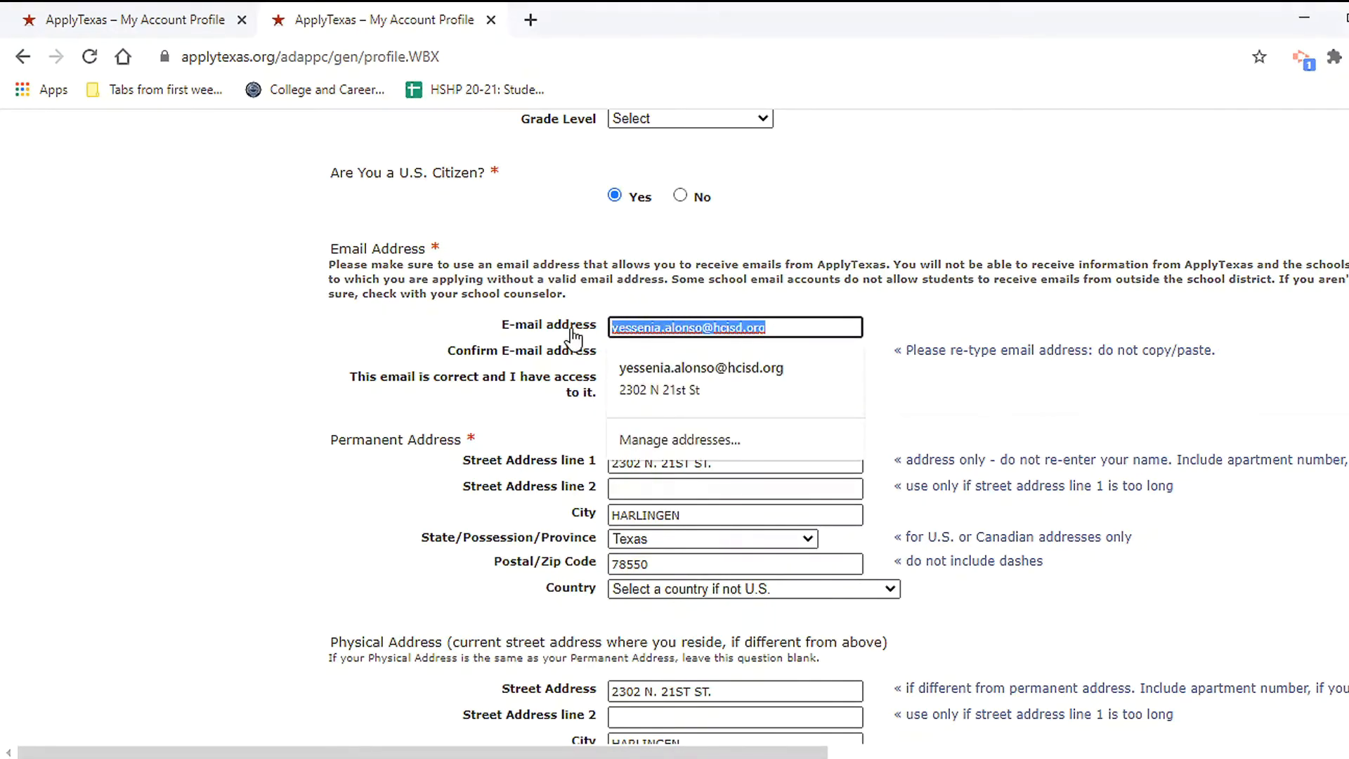
left_click(637, 294)
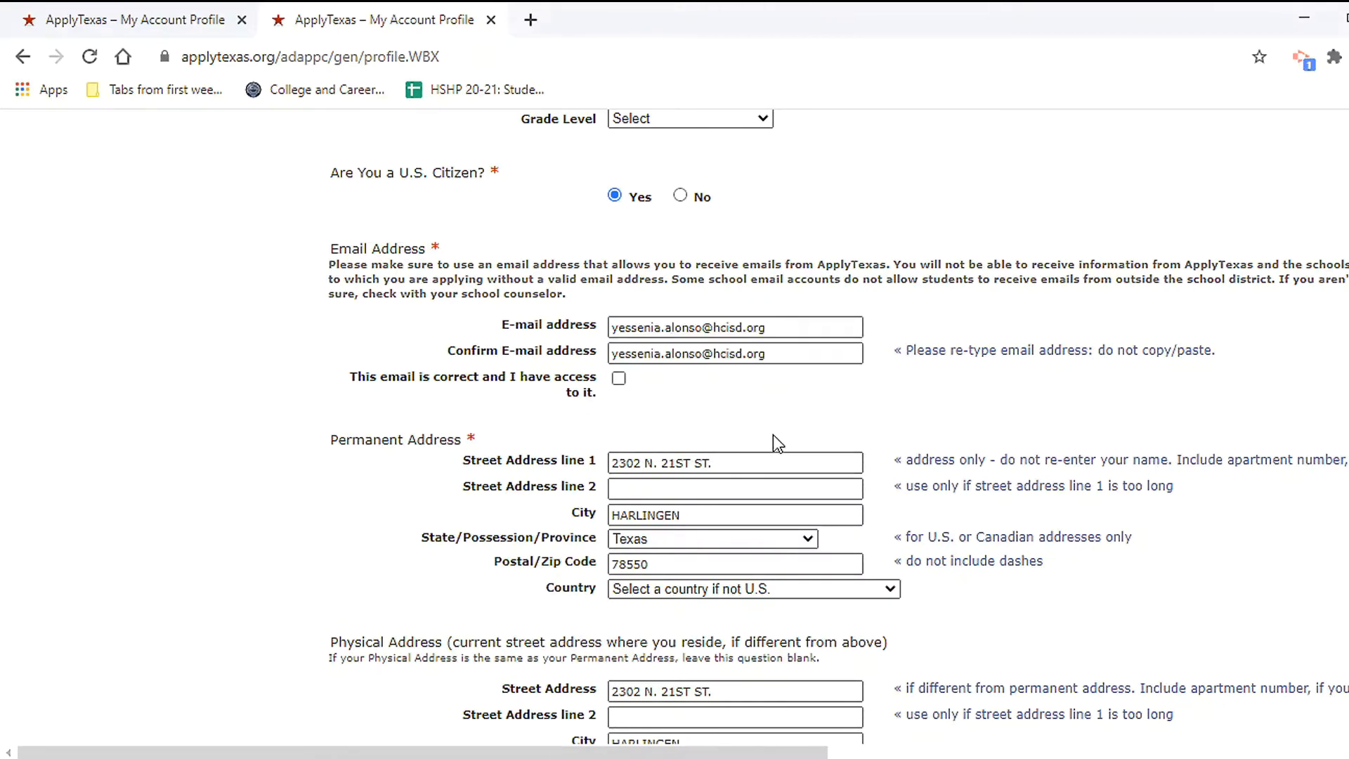
scroll(754, 433, "down", 20)
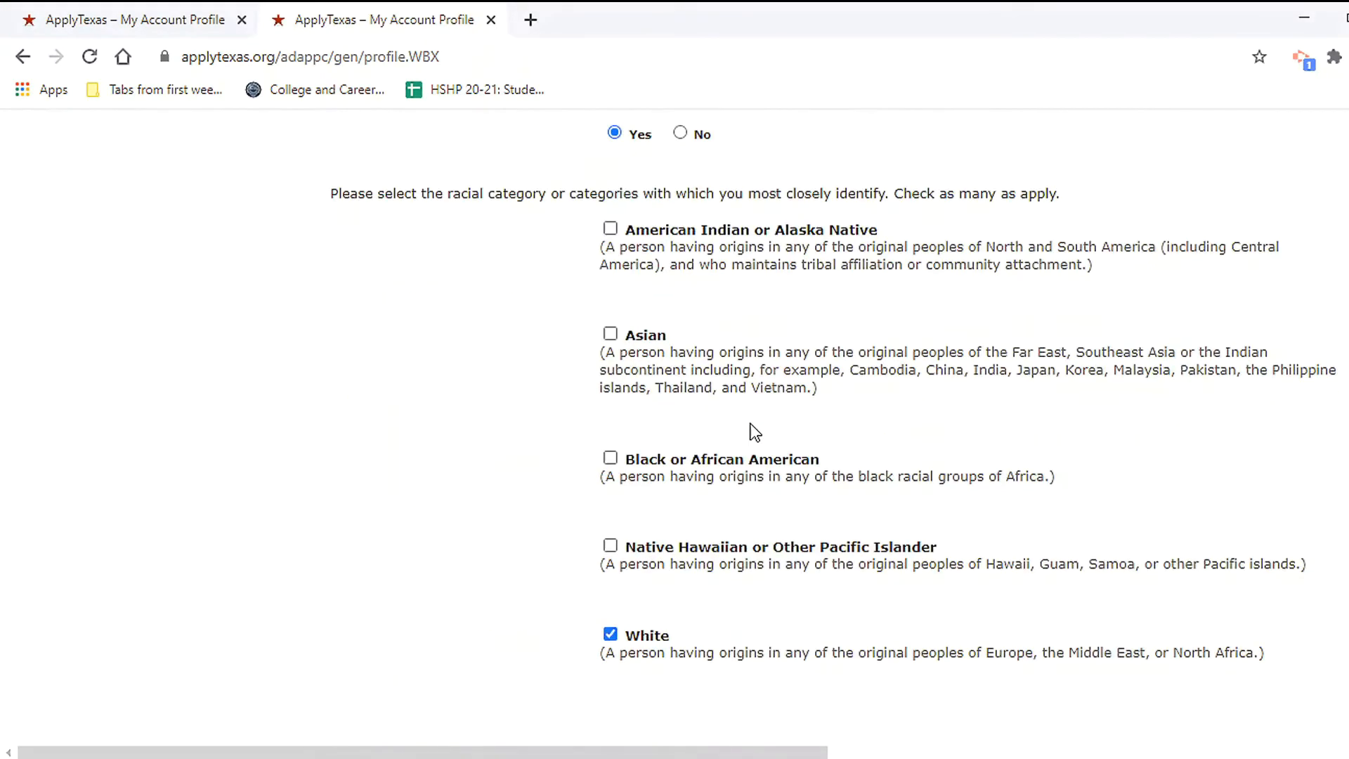
scroll(754, 432, "down", 5)
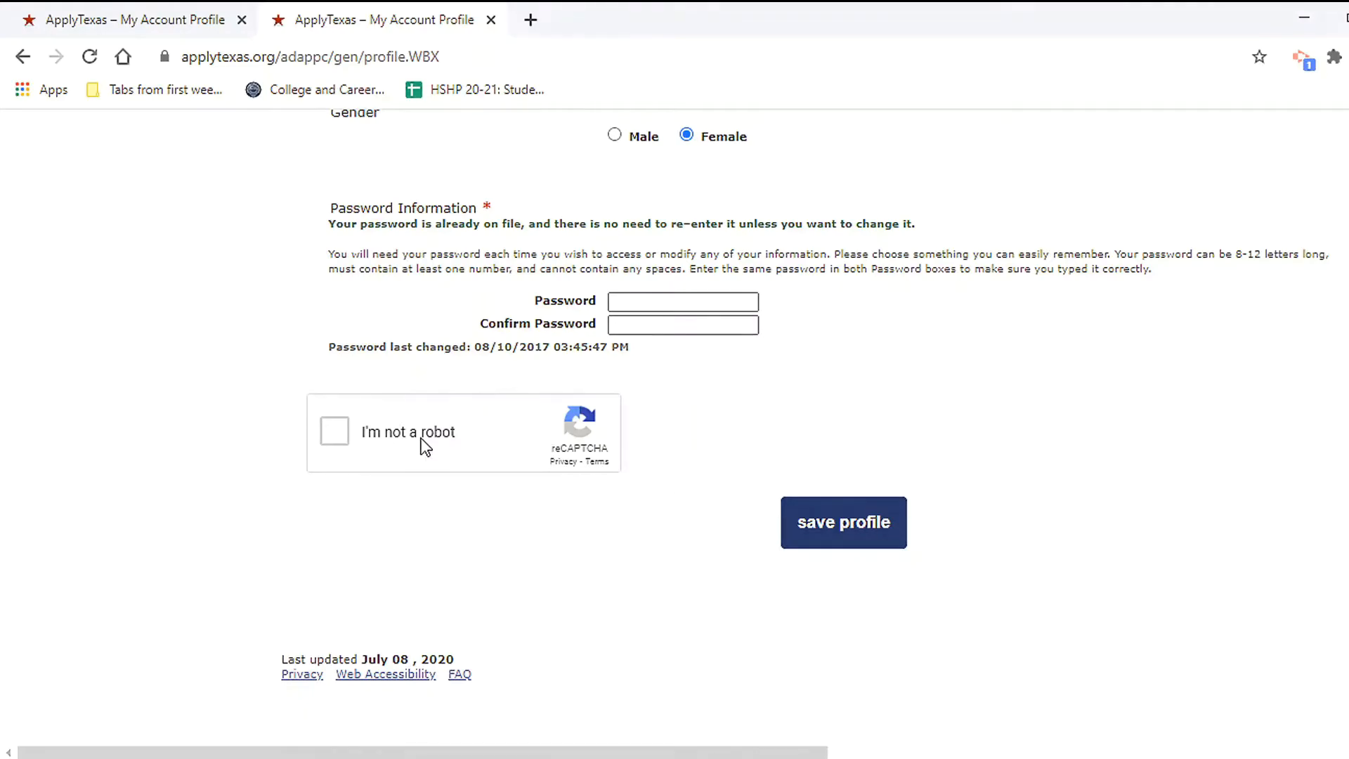
scroll(723, 575, "up", 20)
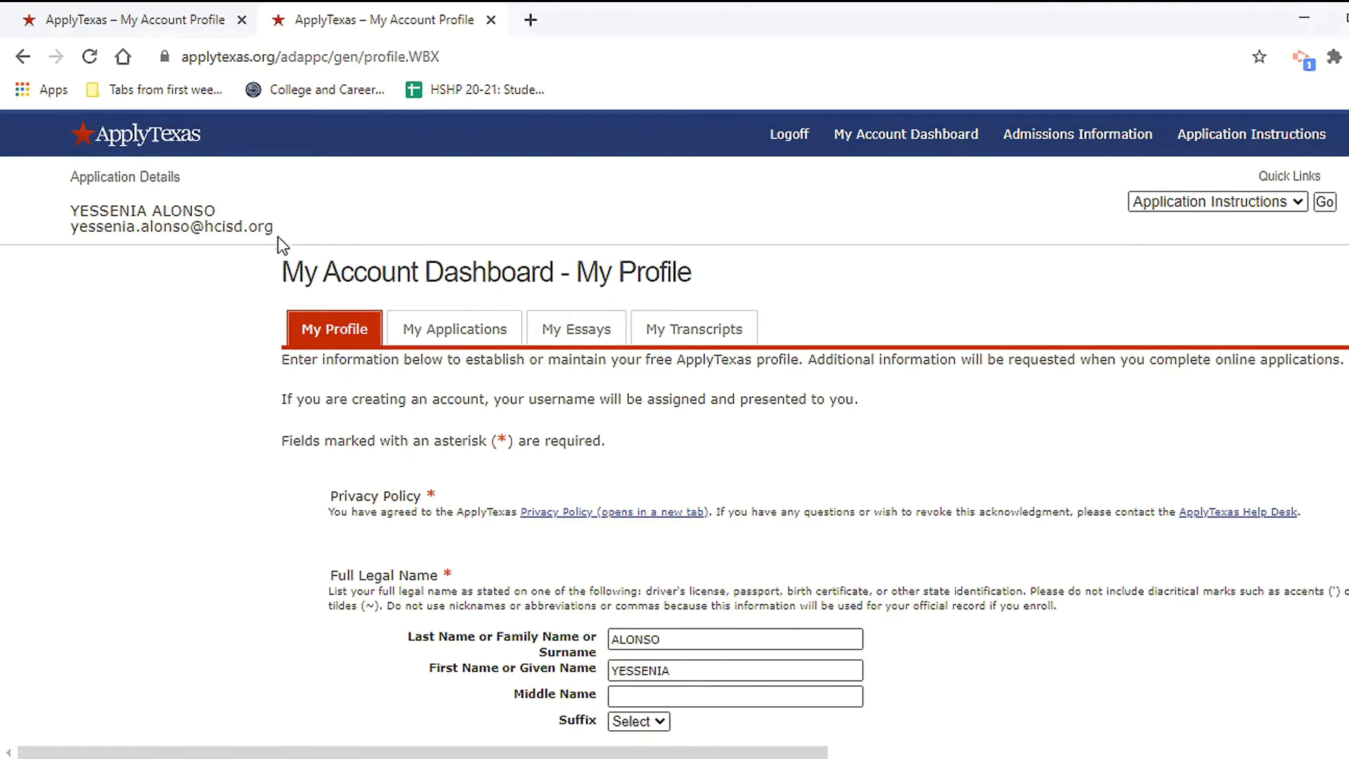
- Examine the saved applications and the application types offered for a new blank application, ending on the application list
left_click(450, 334)
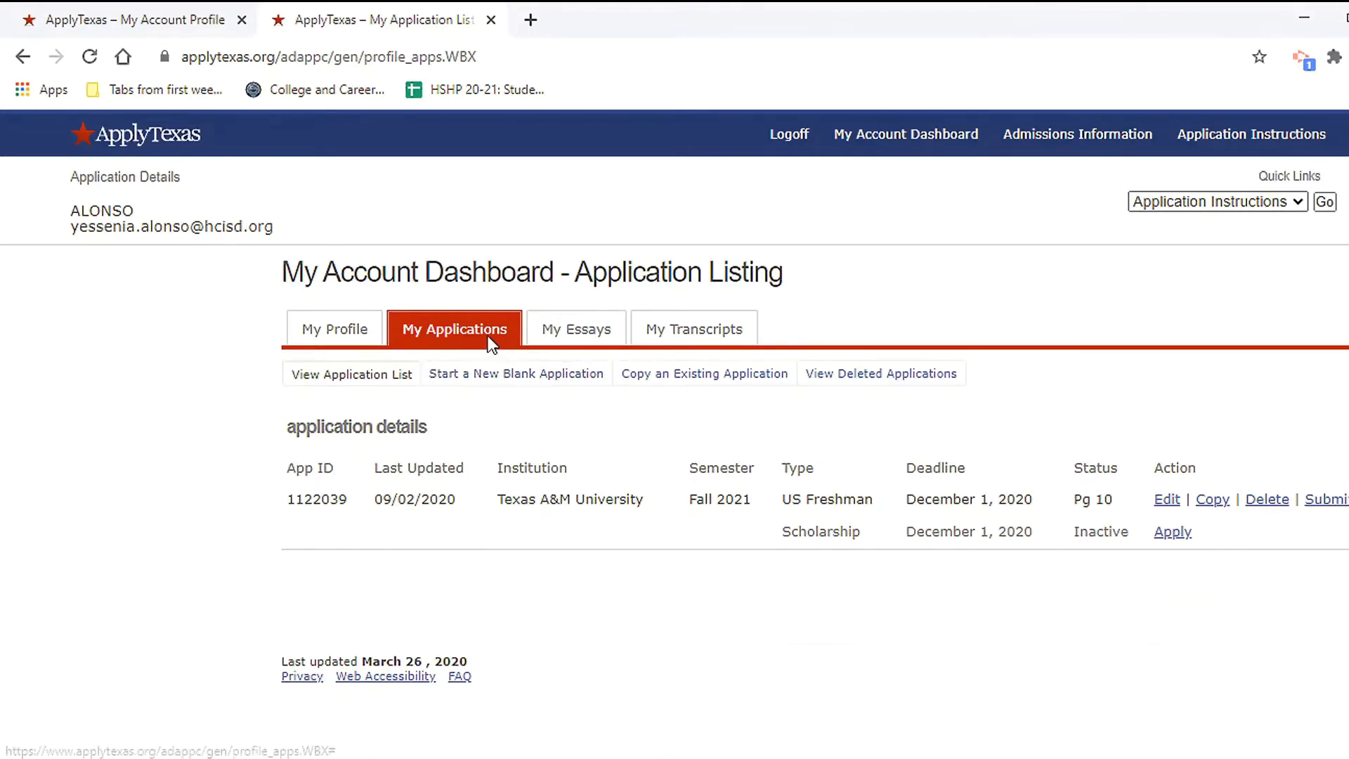
left_click(524, 386)
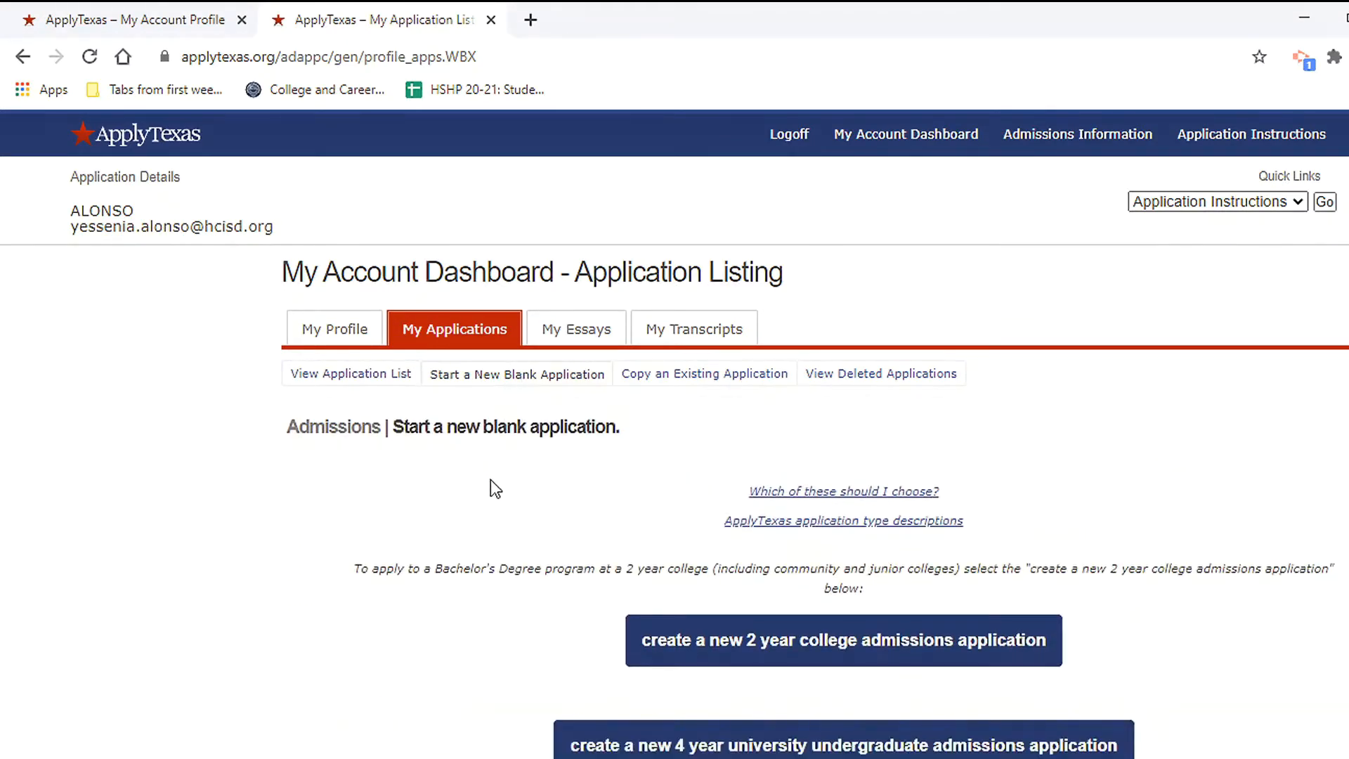
scroll(492, 481, "down", 1)
scroll(490, 485, "down", 1)
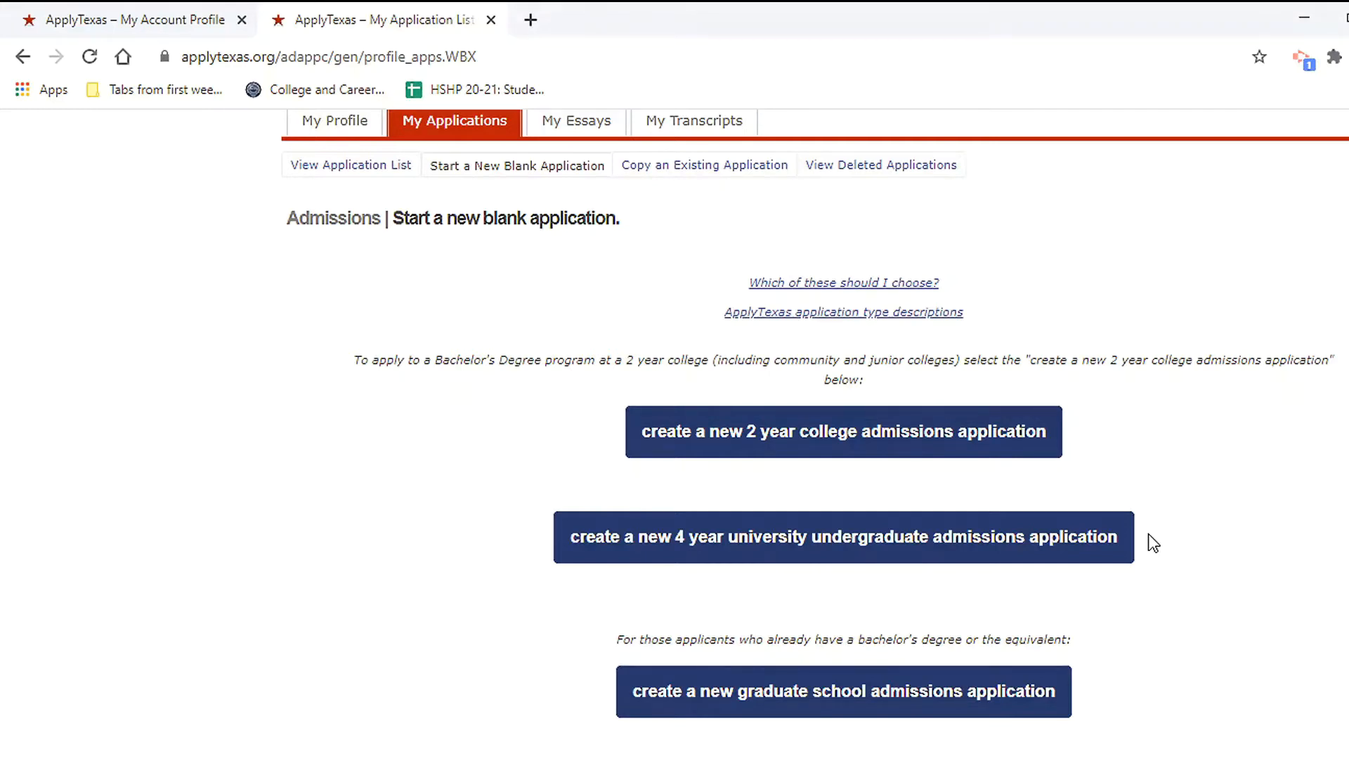
left_click(475, 121)
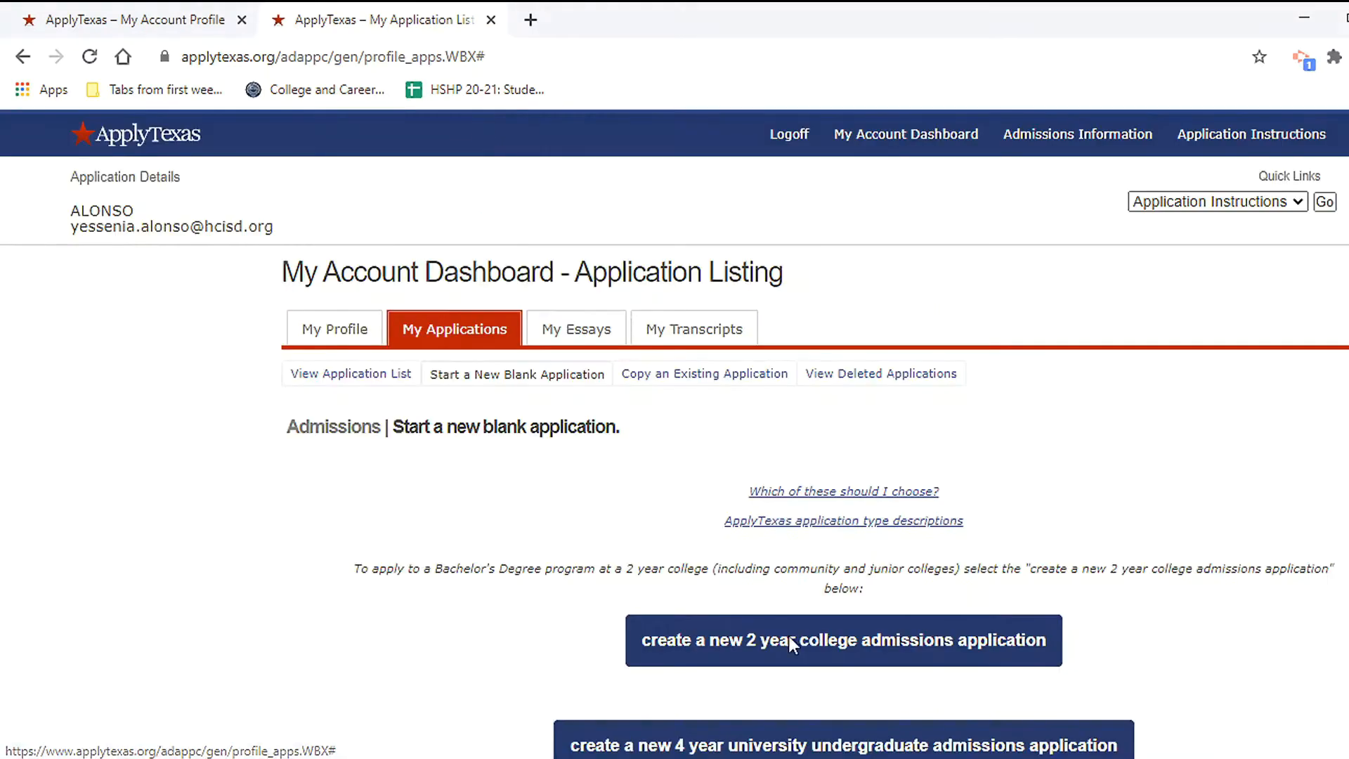
left_click(360, 380)
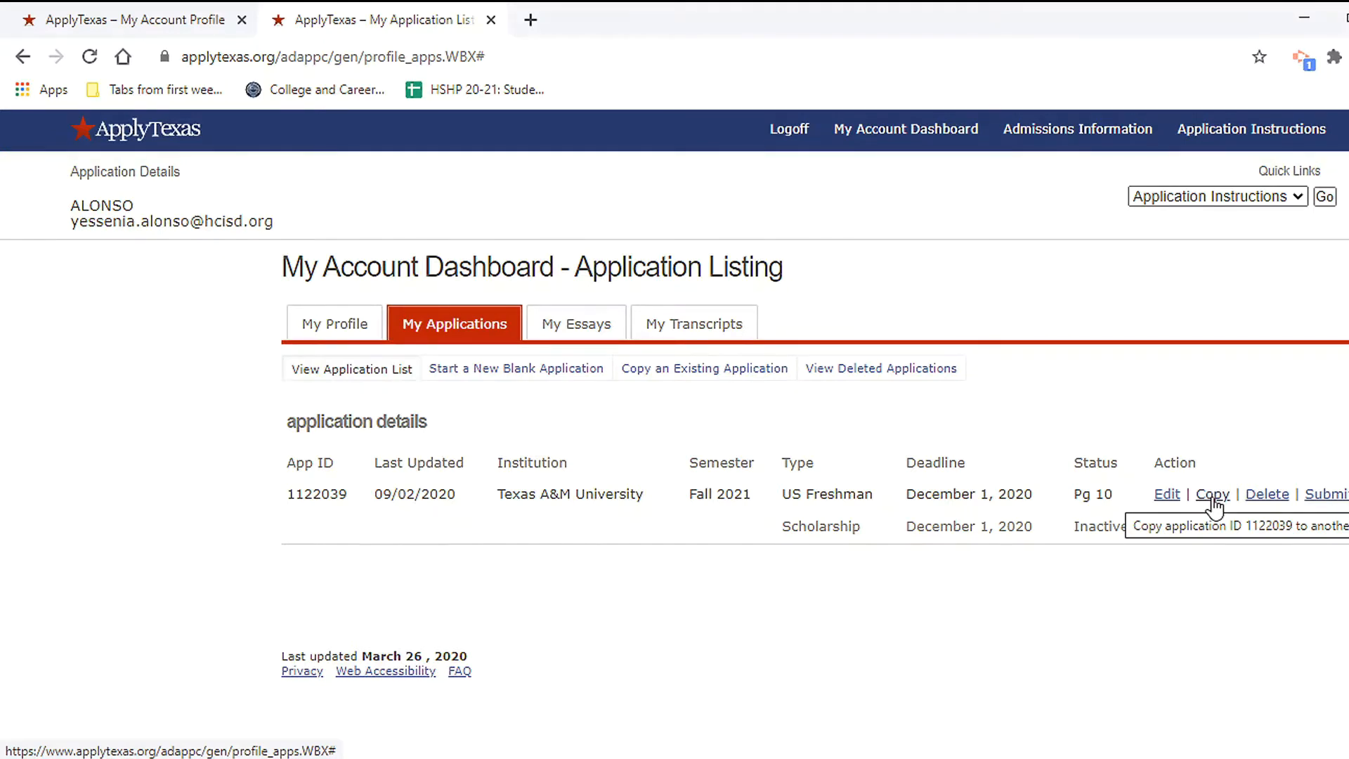
- Start a new 4 year university undergraduate admissions application with University of Texas Rio Grande Valley (Edinburg) as the target university
left_click(548, 378)
scroll(778, 590, "down", 1)
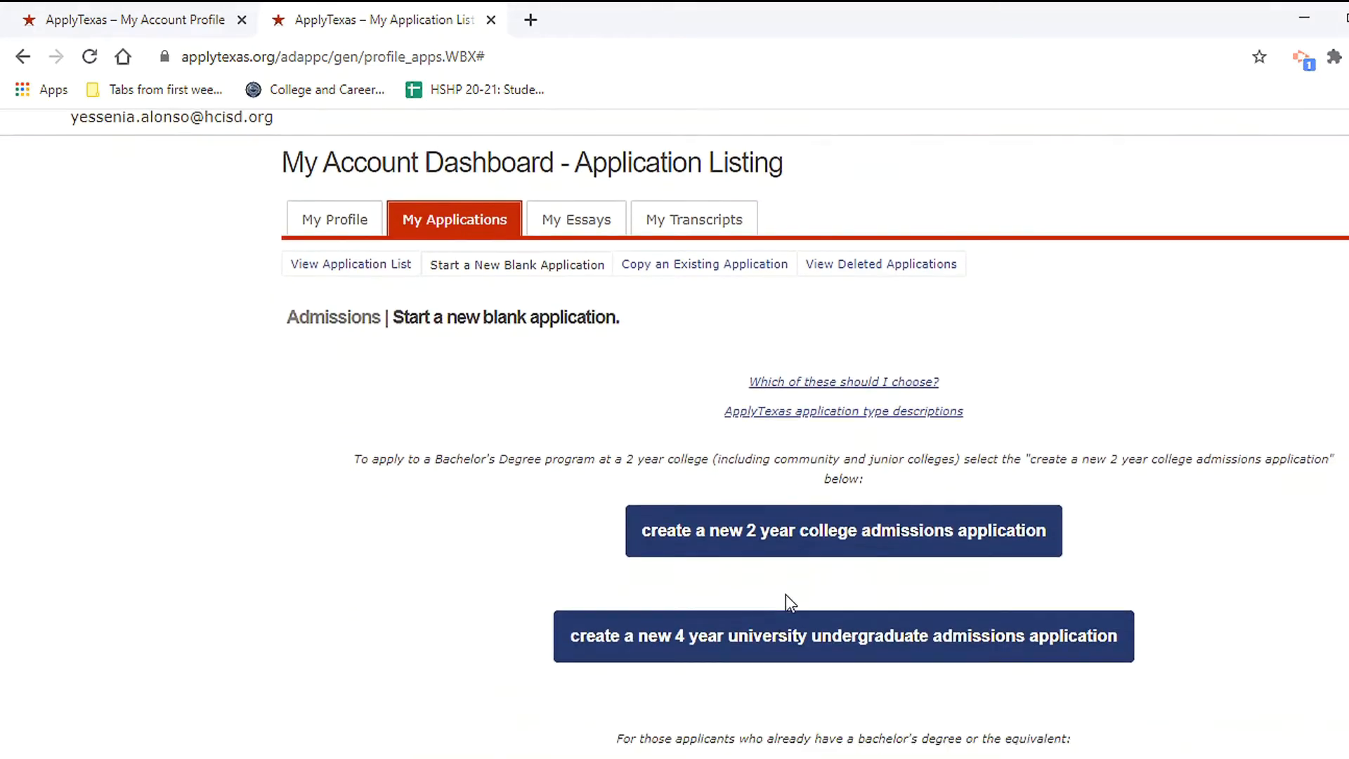
left_click(792, 642)
left_click(980, 367)
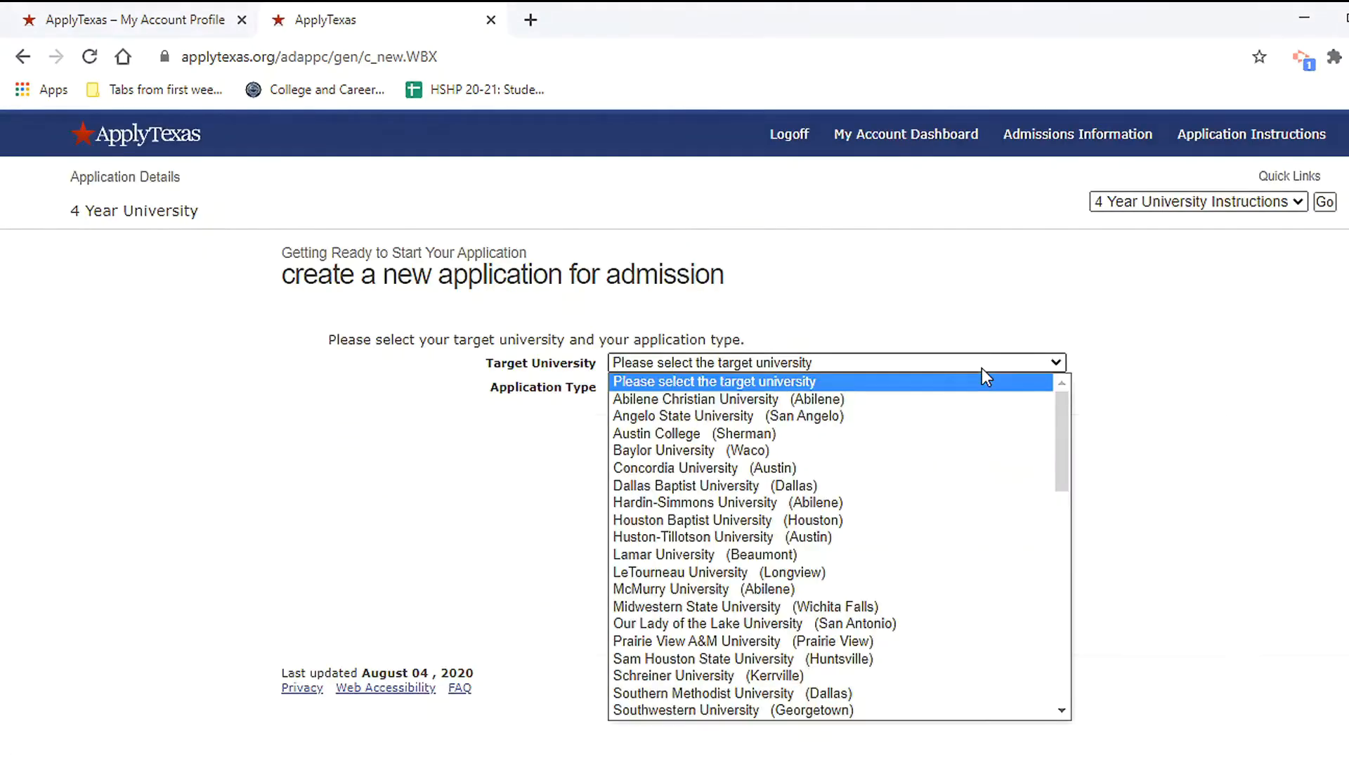
scroll(935, 556, "down", 15)
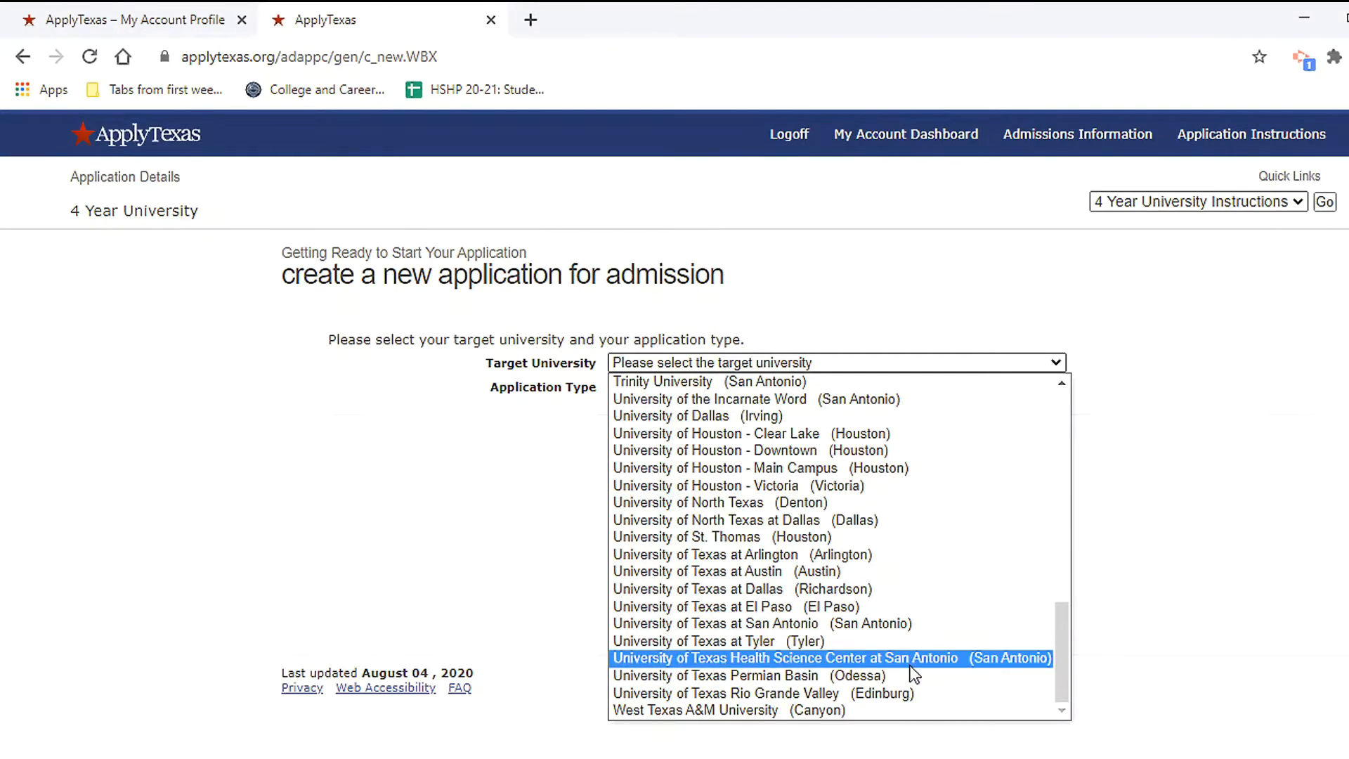
left_click(906, 691)
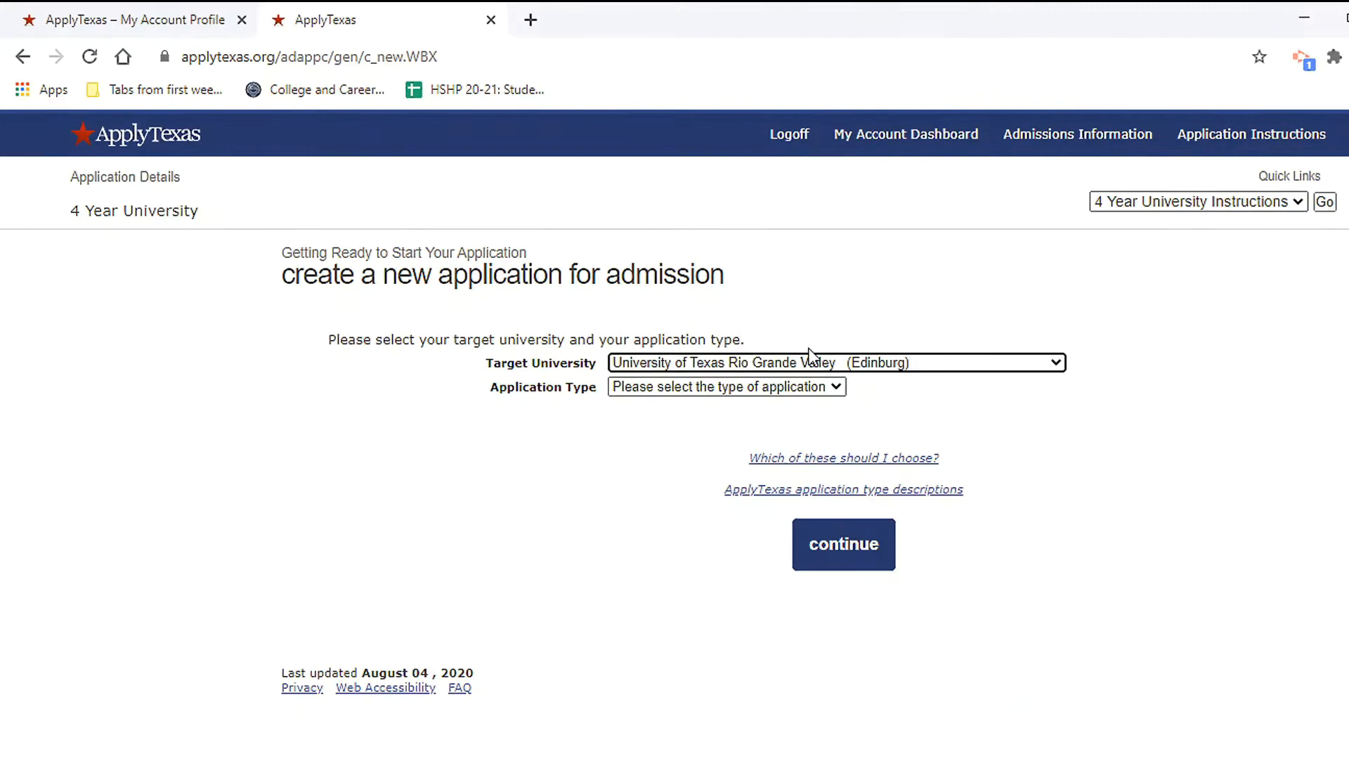
- Set the application type to Freshman, U.S. and continue to the semester selection
left_click(738, 388)
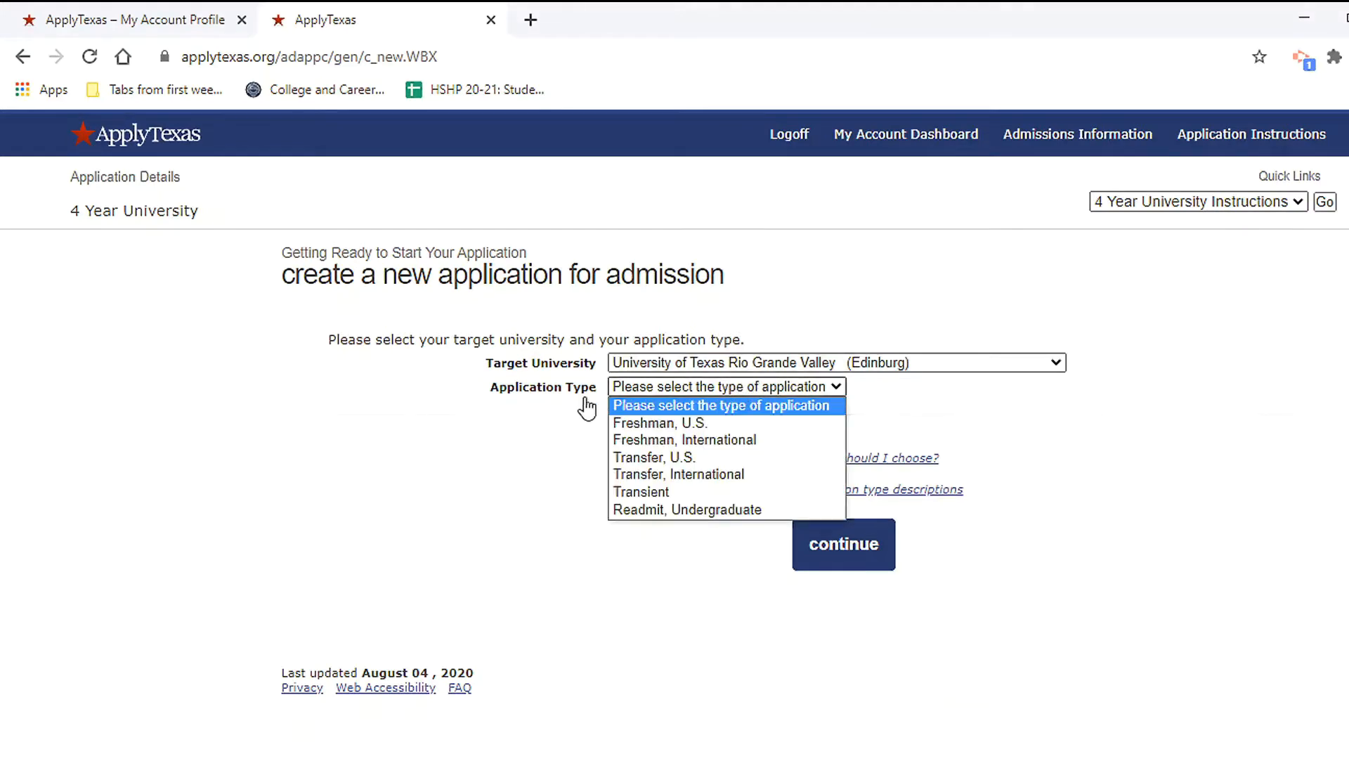
left_click(667, 424)
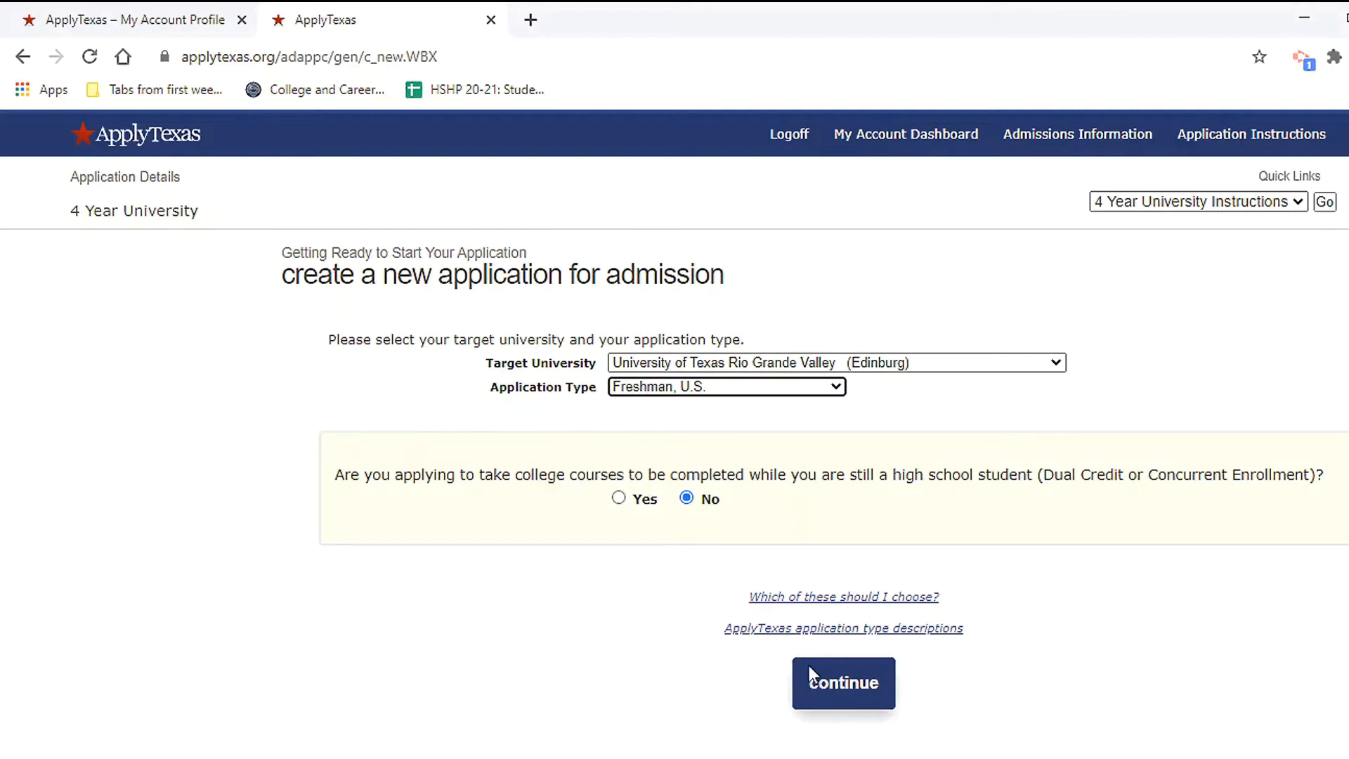
left_click(824, 680)
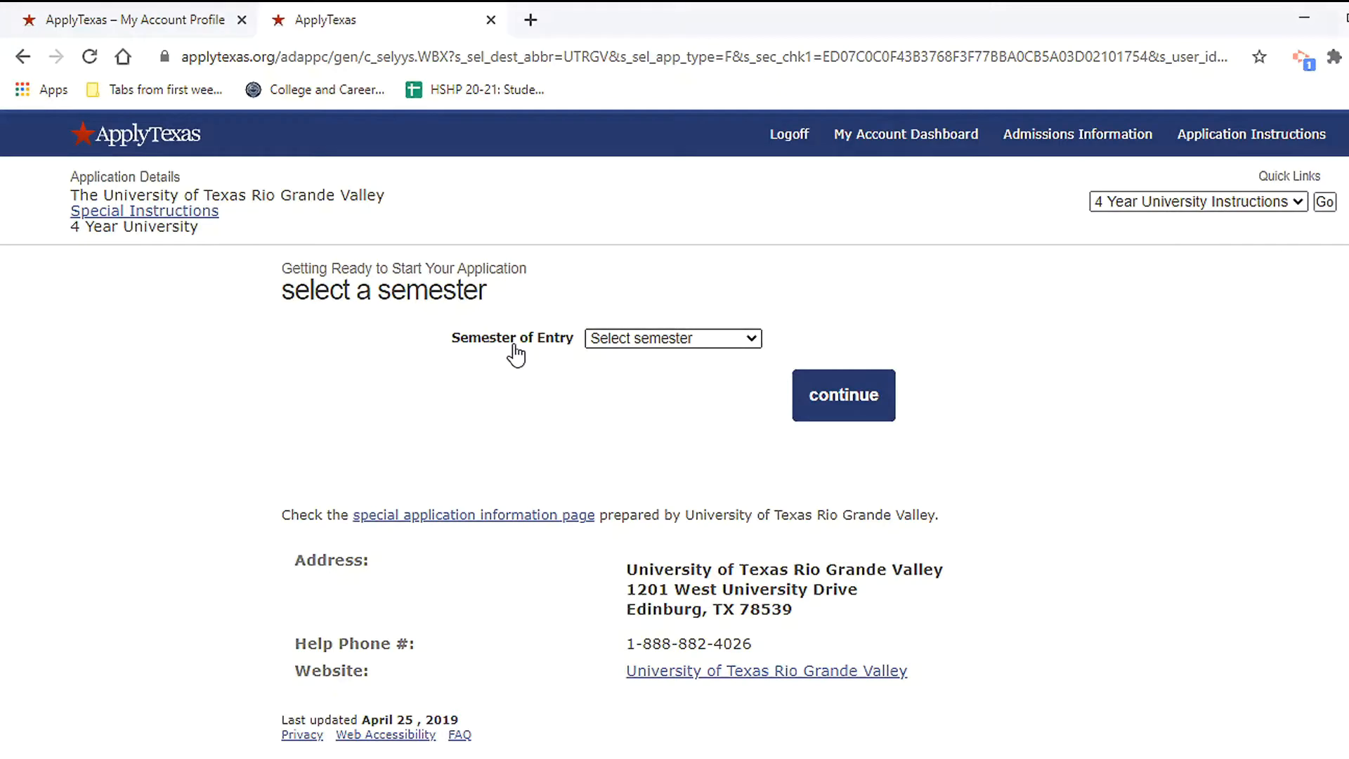
- Set the semester of entry to Fall (Aug - Dec) 2021 and continue to the school selection
left_click(615, 342)
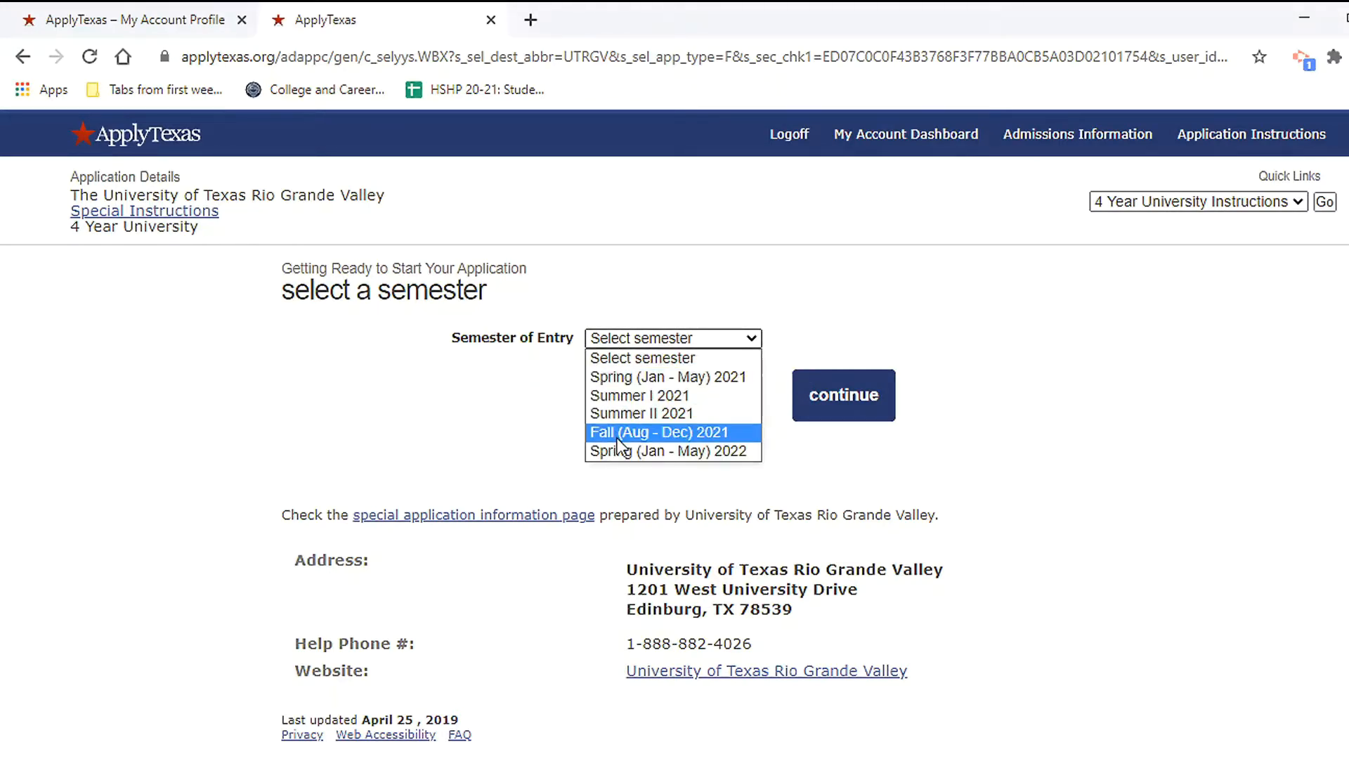
left_click(724, 433)
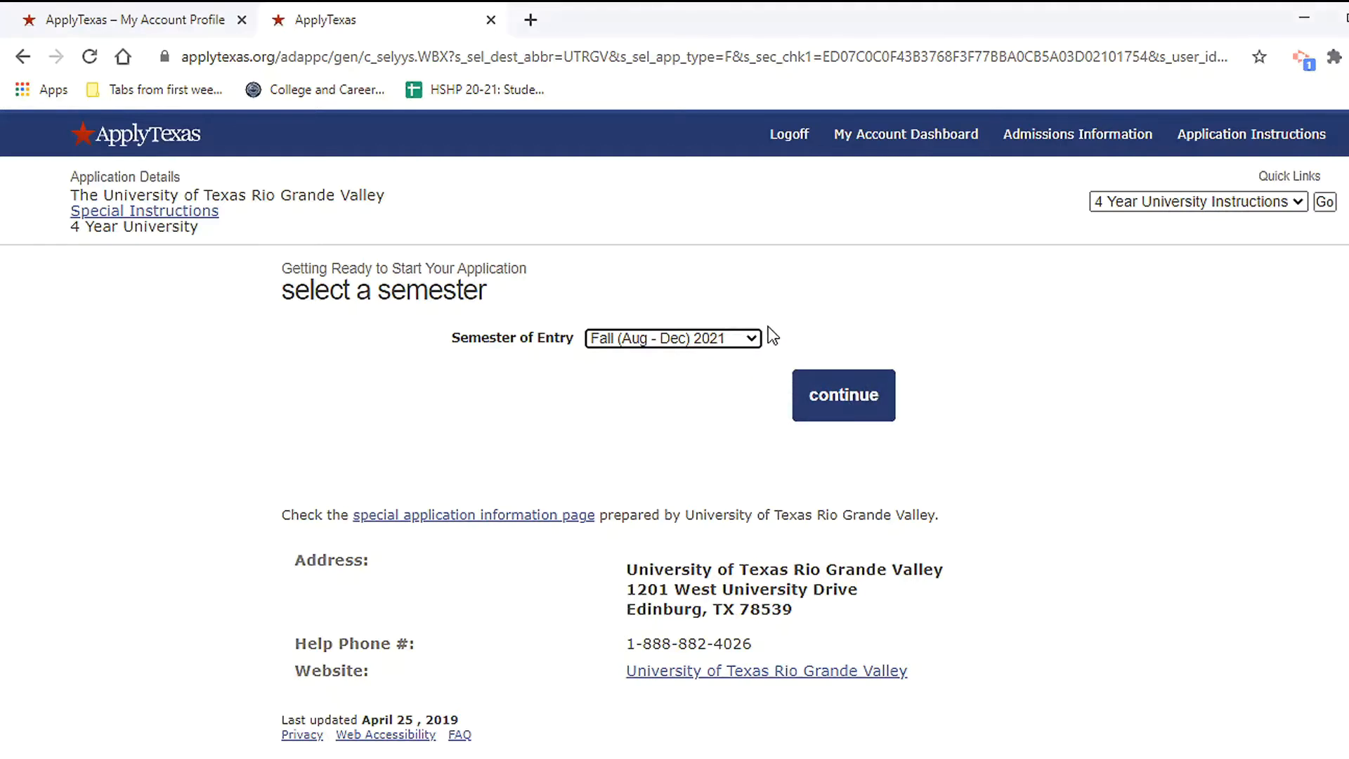
left_click(730, 340)
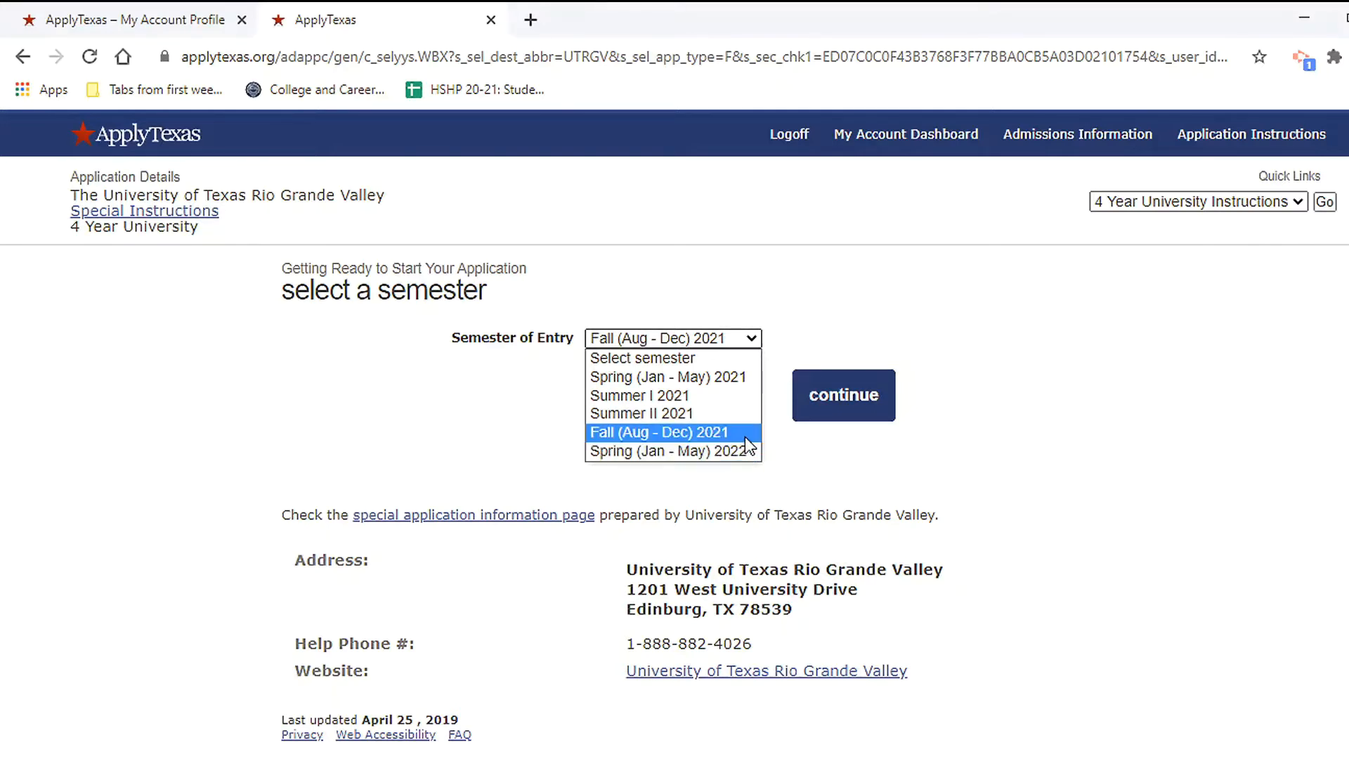
left_click(809, 458)
left_click(840, 407)
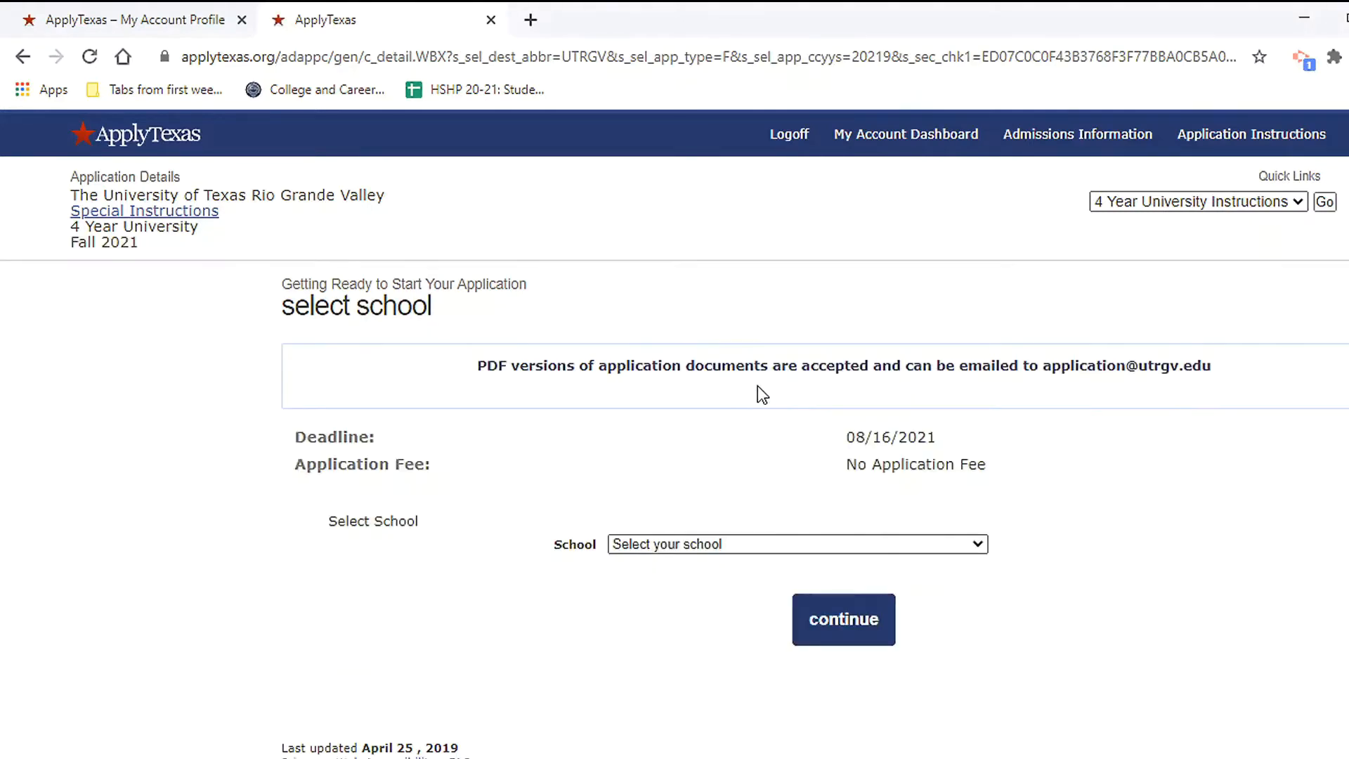
- Choose College of Sciences as the school and continue to the major selection
scroll(595, 553, "down", 1)
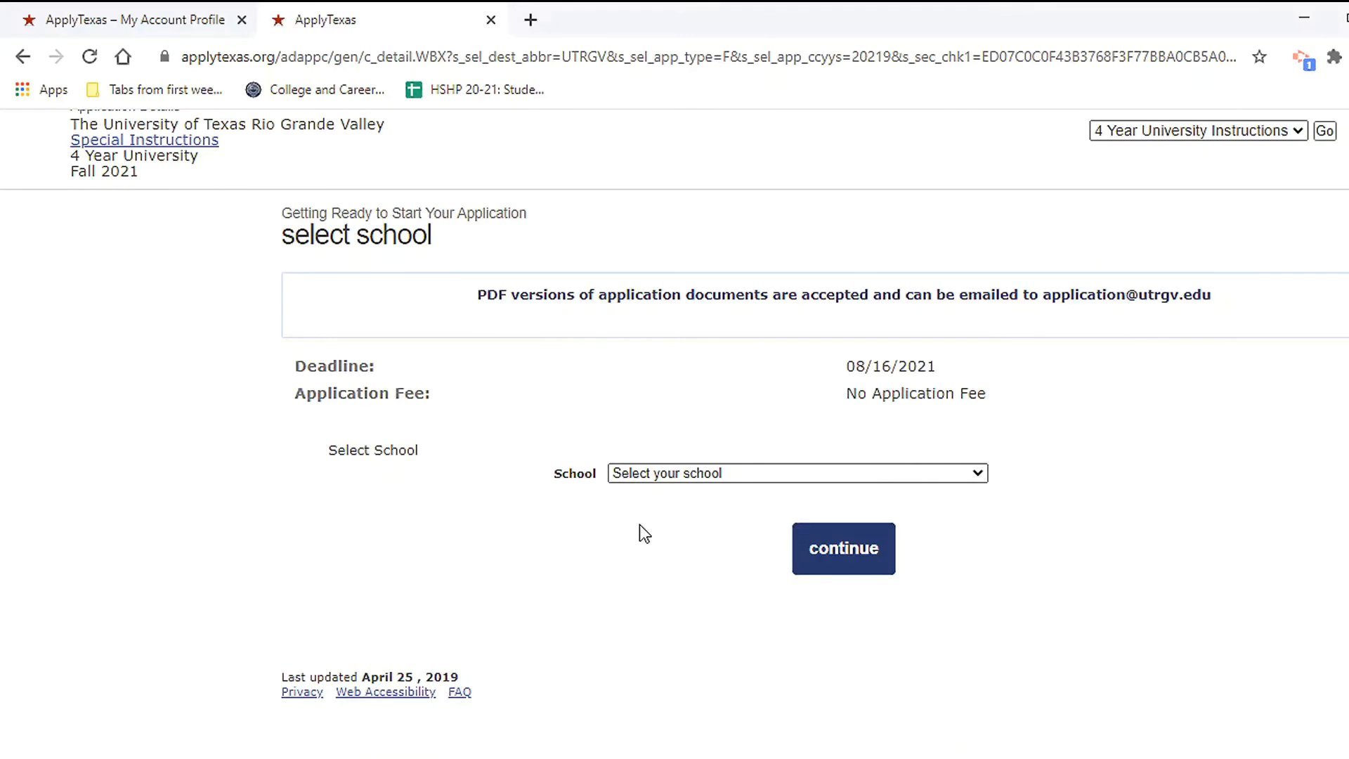
left_click(700, 475)
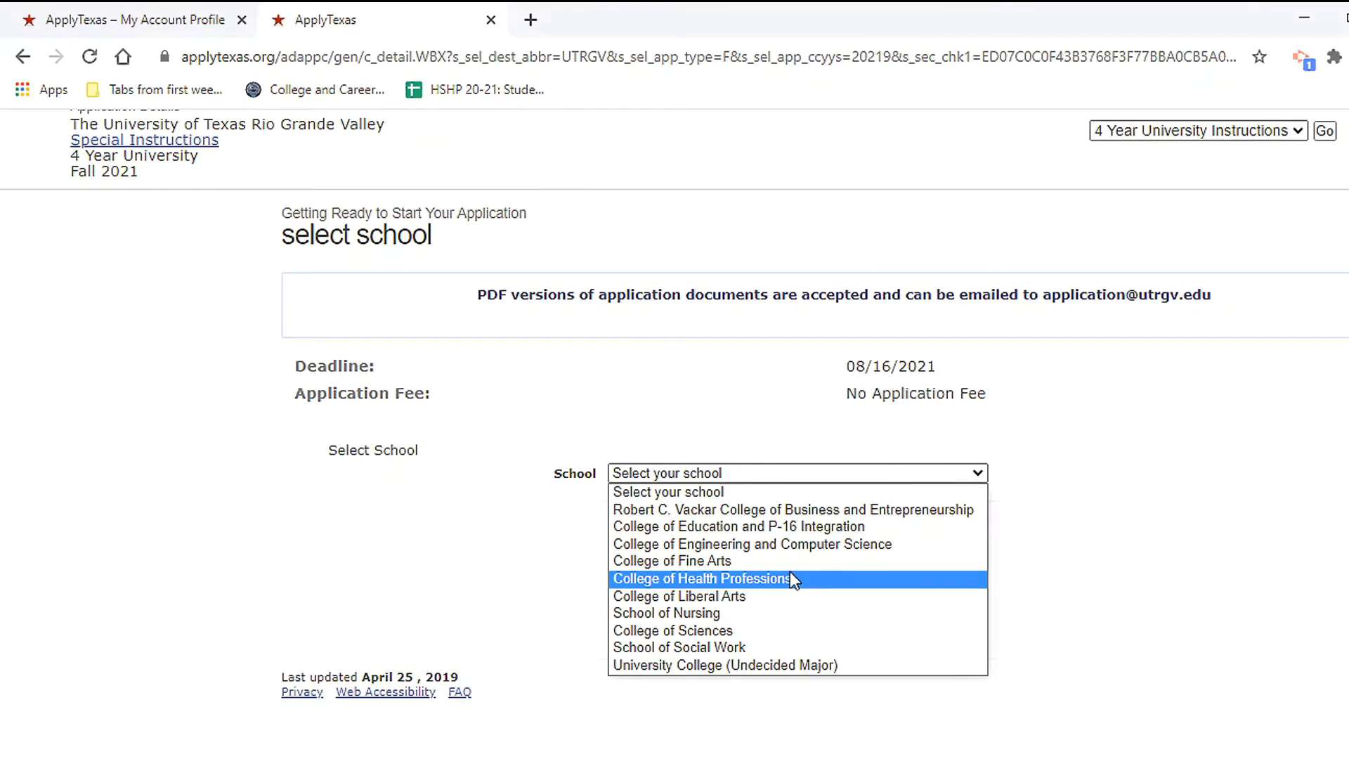
left_click(769, 631)
left_click(840, 543)
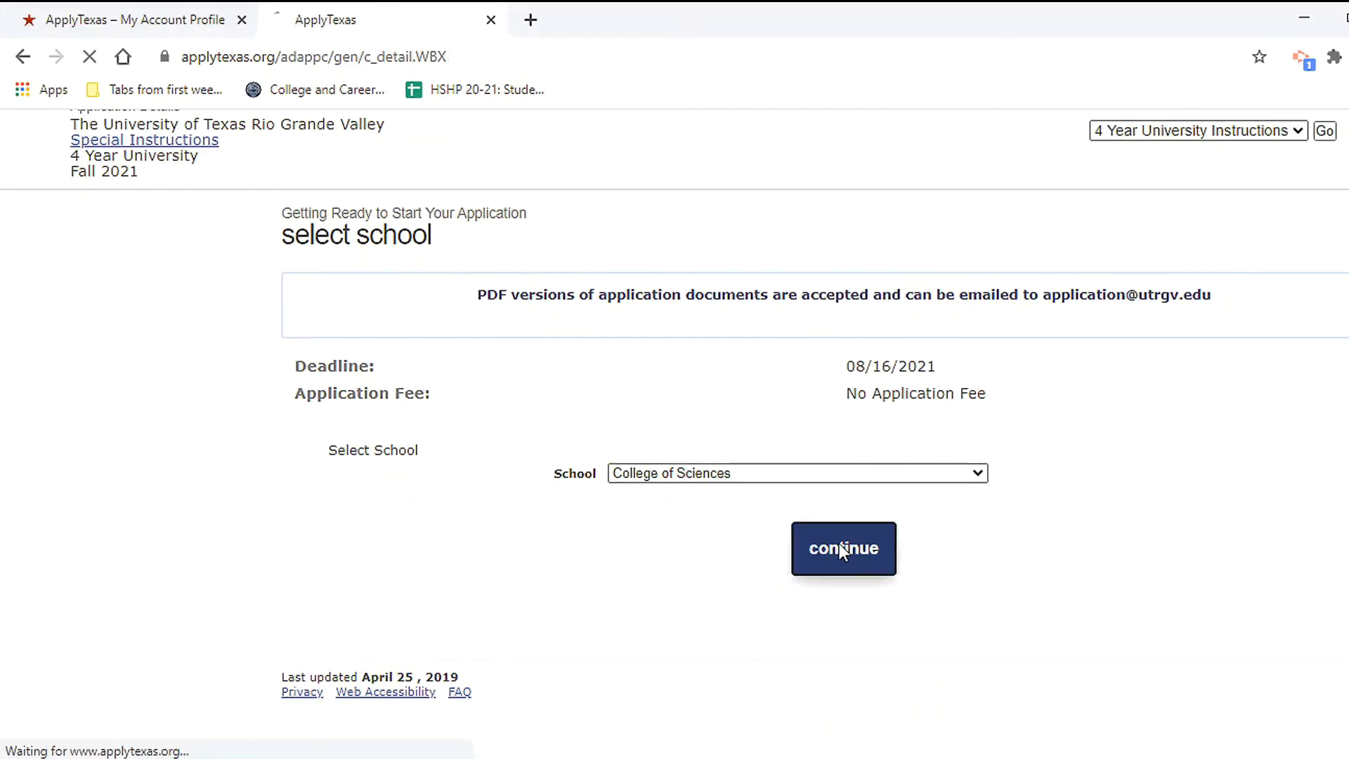
- Try BS-Biology and BS-Chemistry as the major
left_click(641, 482)
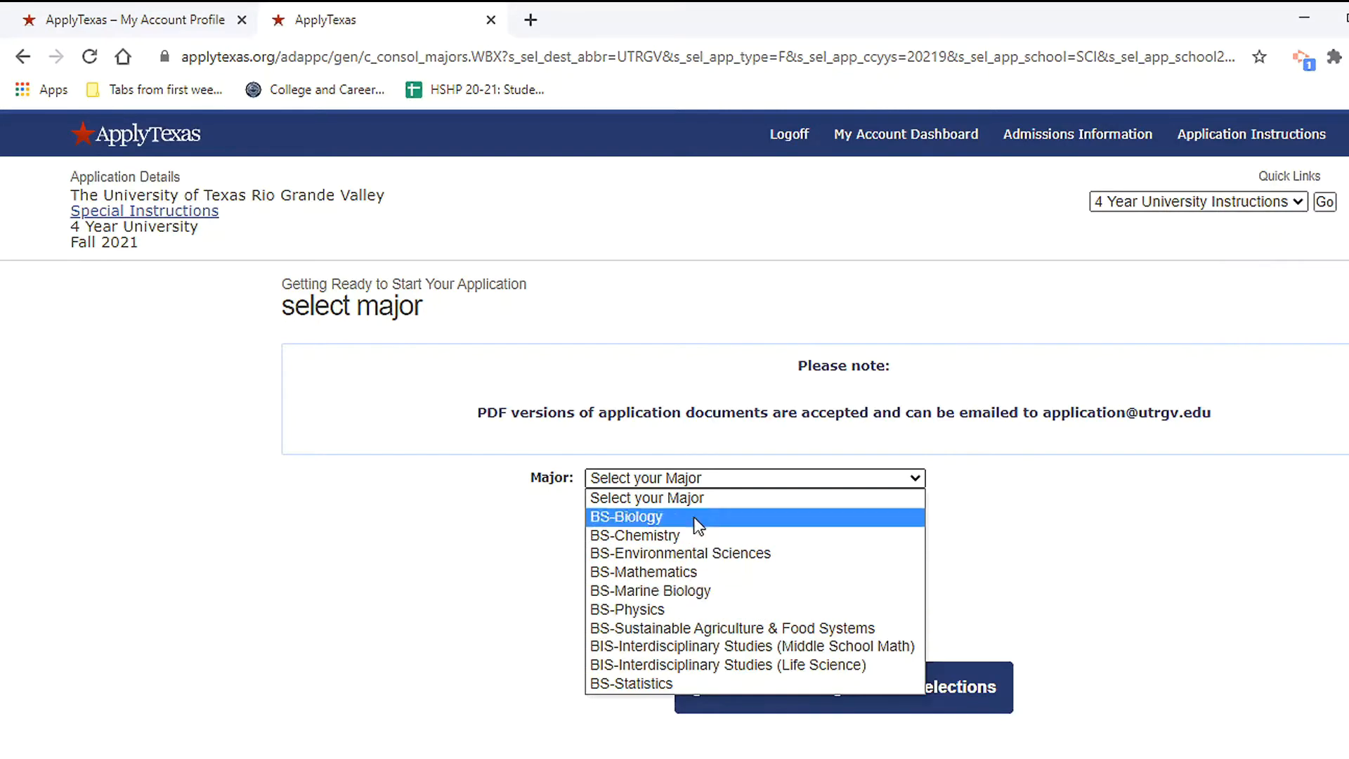
left_click(693, 517)
left_click(646, 481)
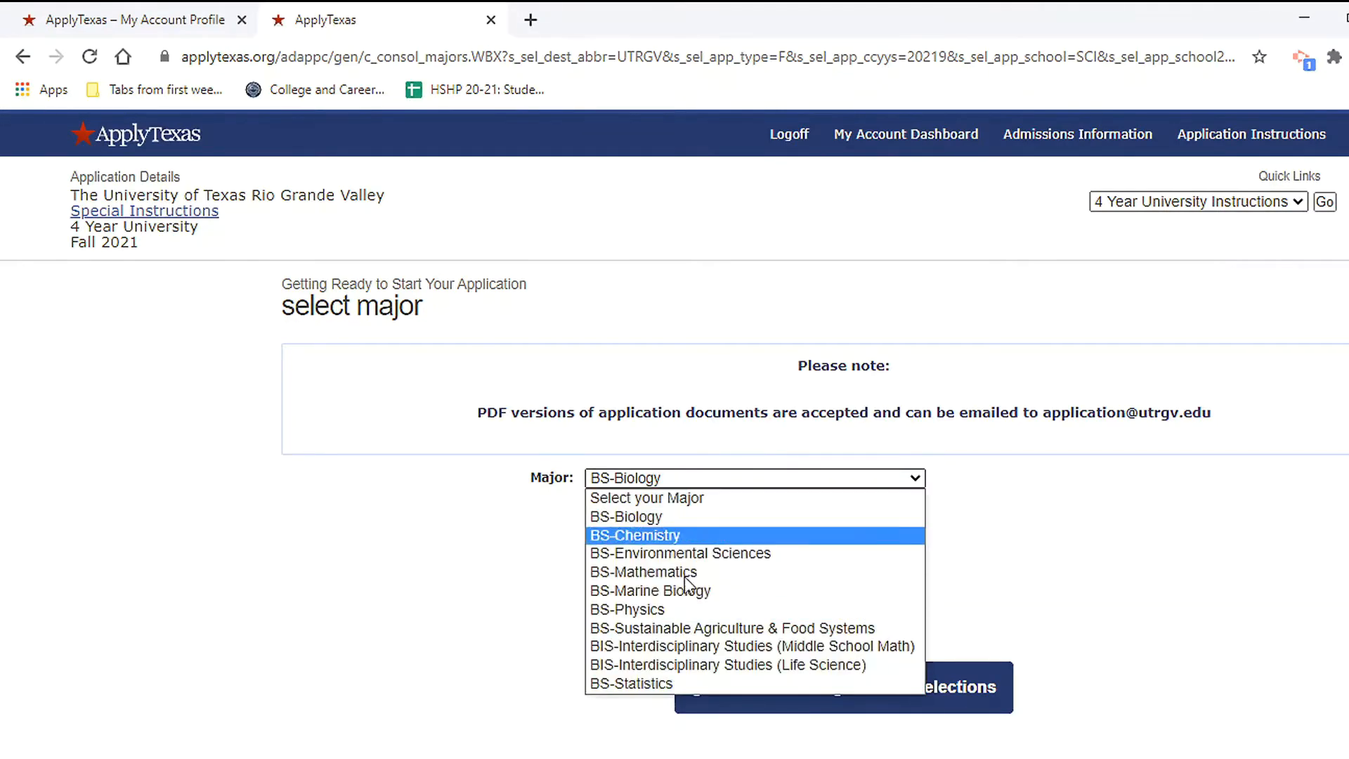
left_click(590, 530)
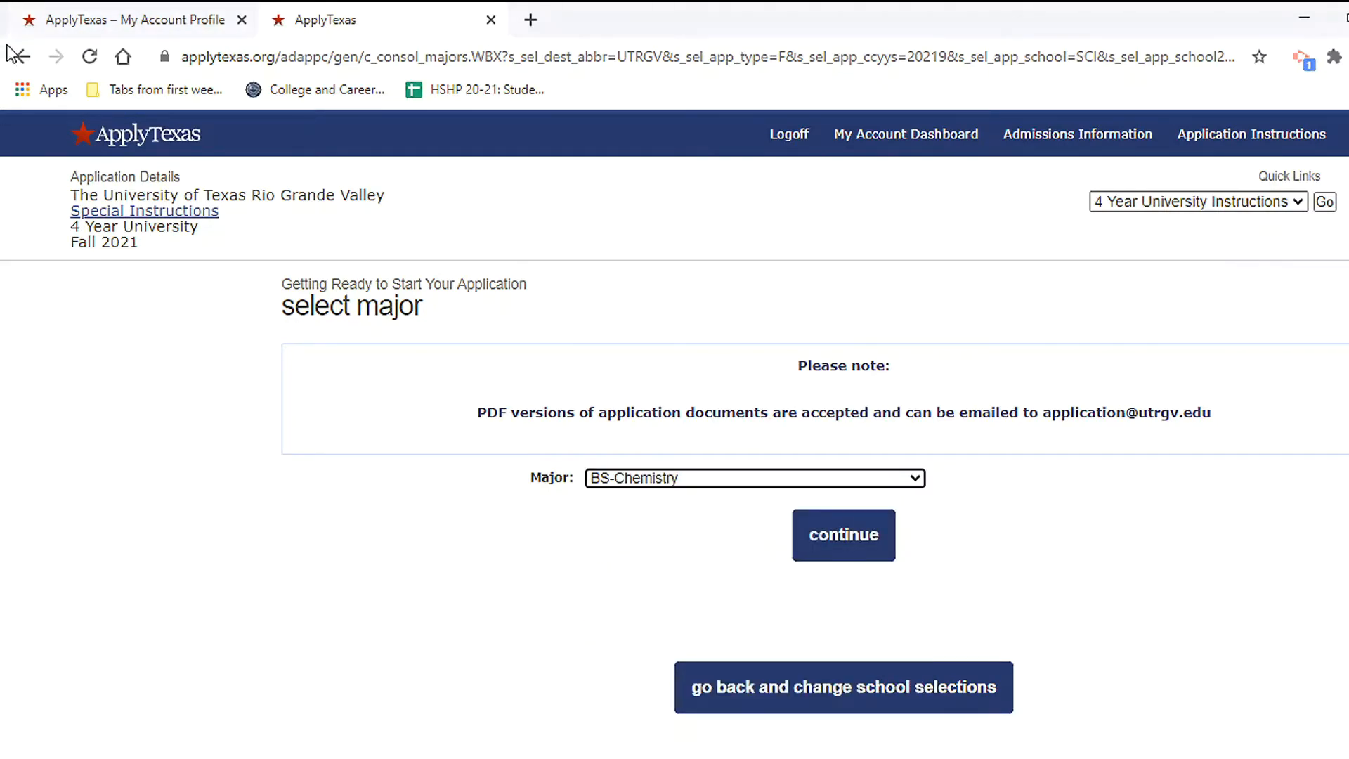
- Select BS-Biology as the major and continue past the application checklist to the biographical information page
left_click(642, 479)
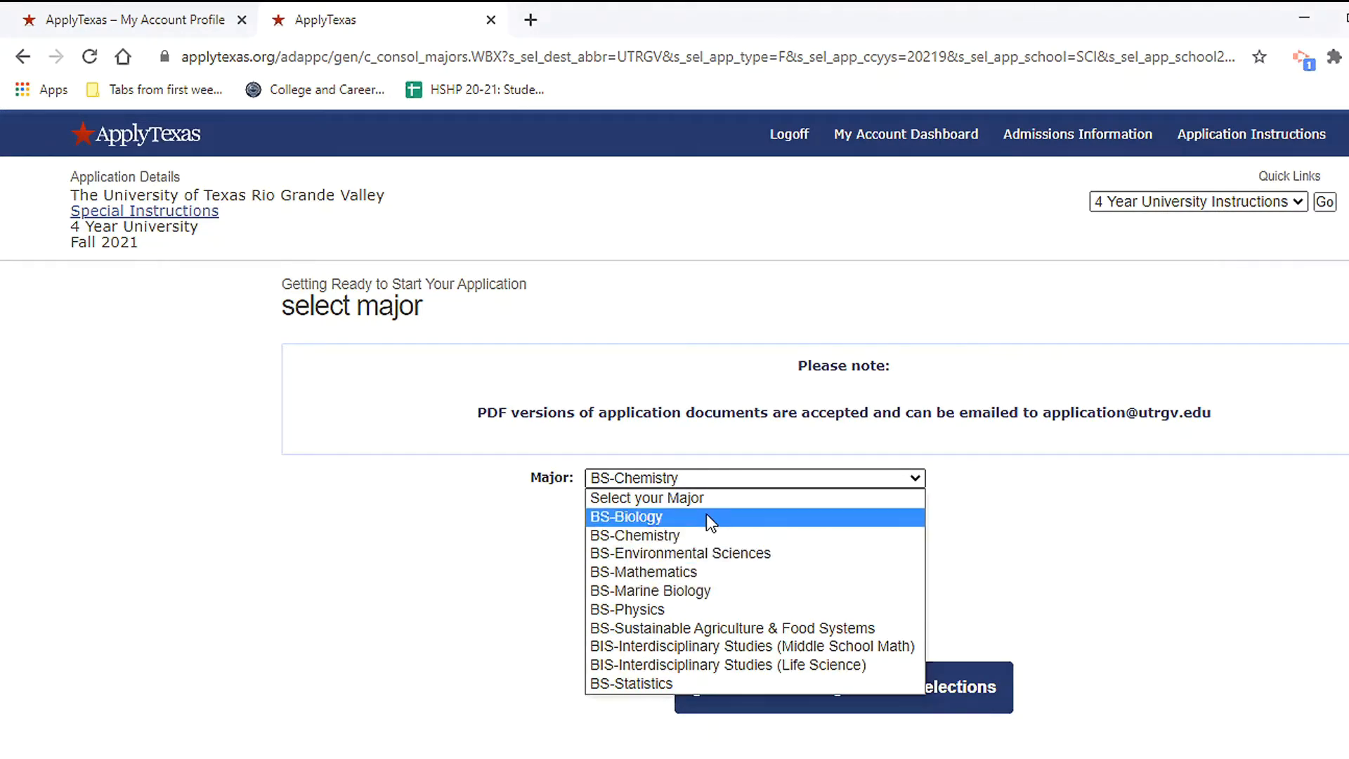
left_click(788, 520)
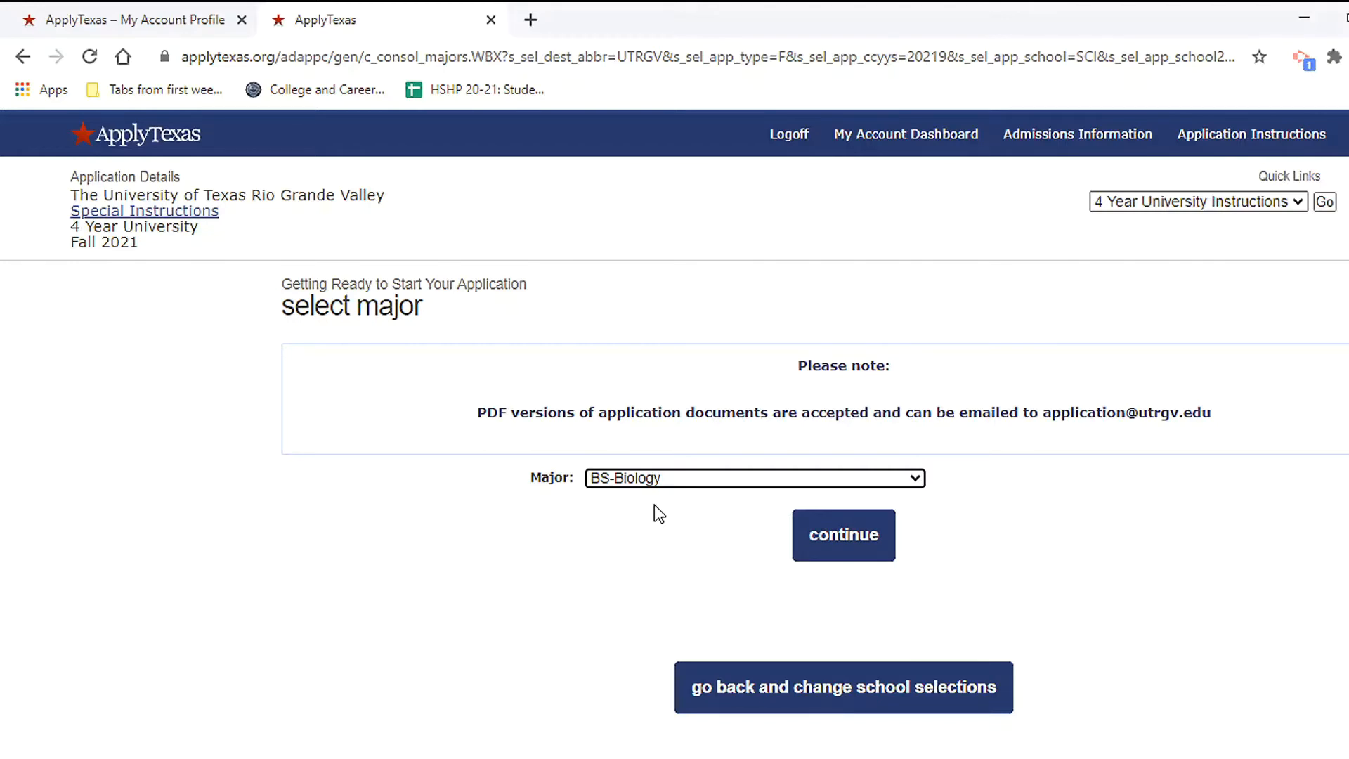
left_click(692, 478)
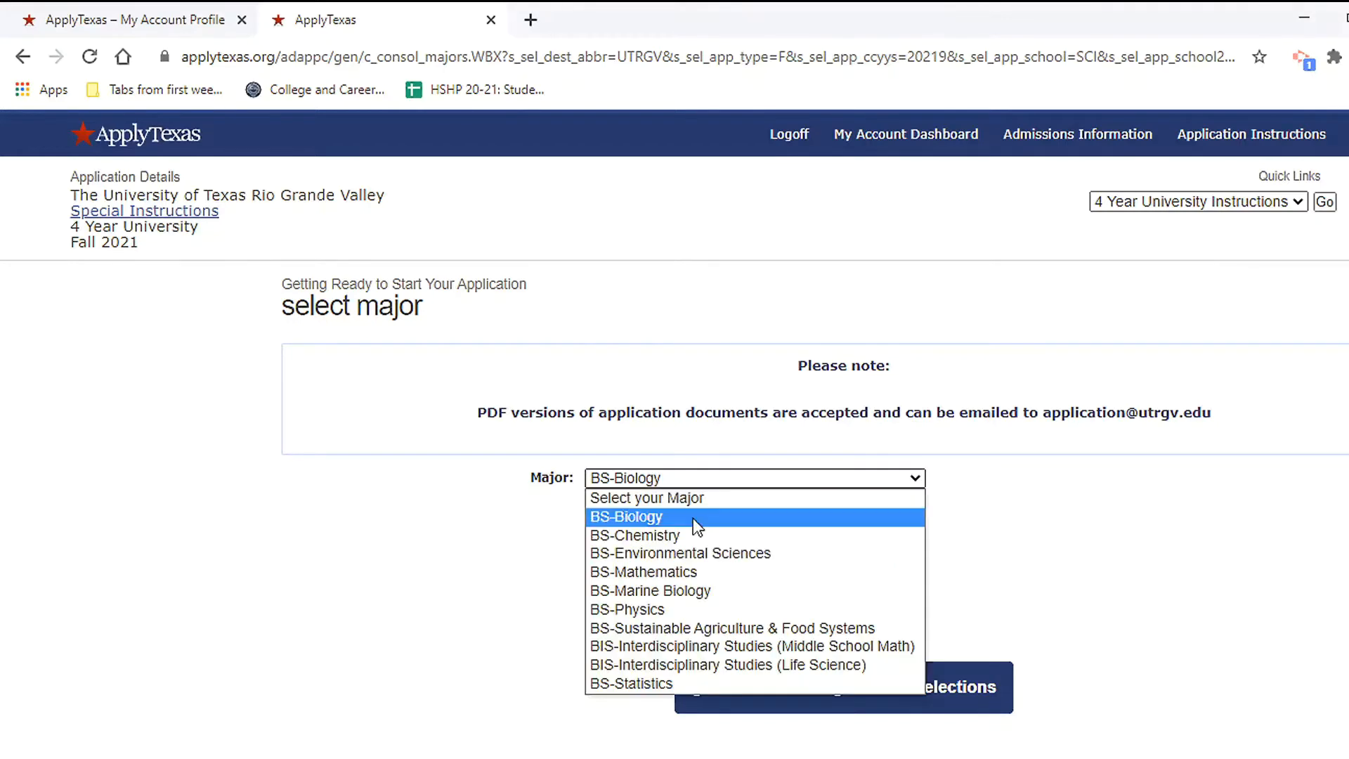
left_click(758, 520)
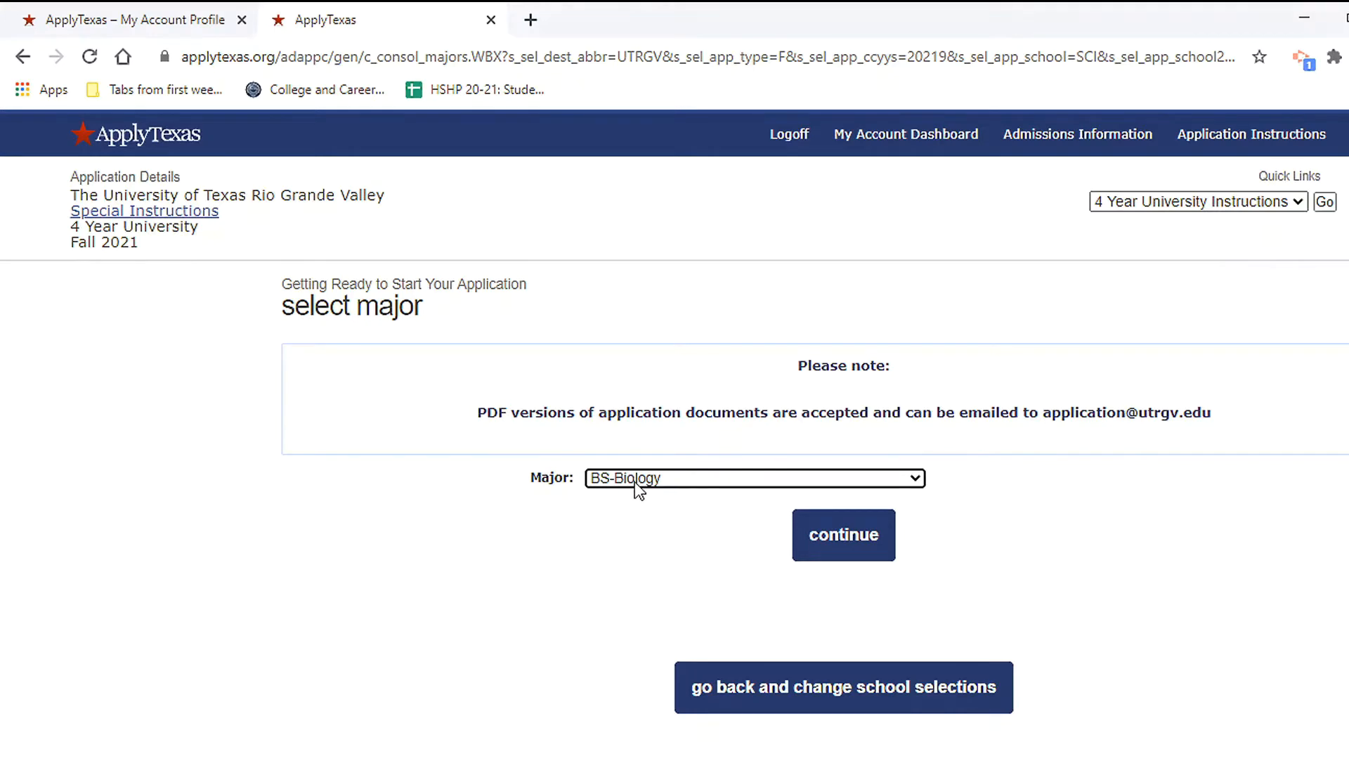
left_click(840, 537)
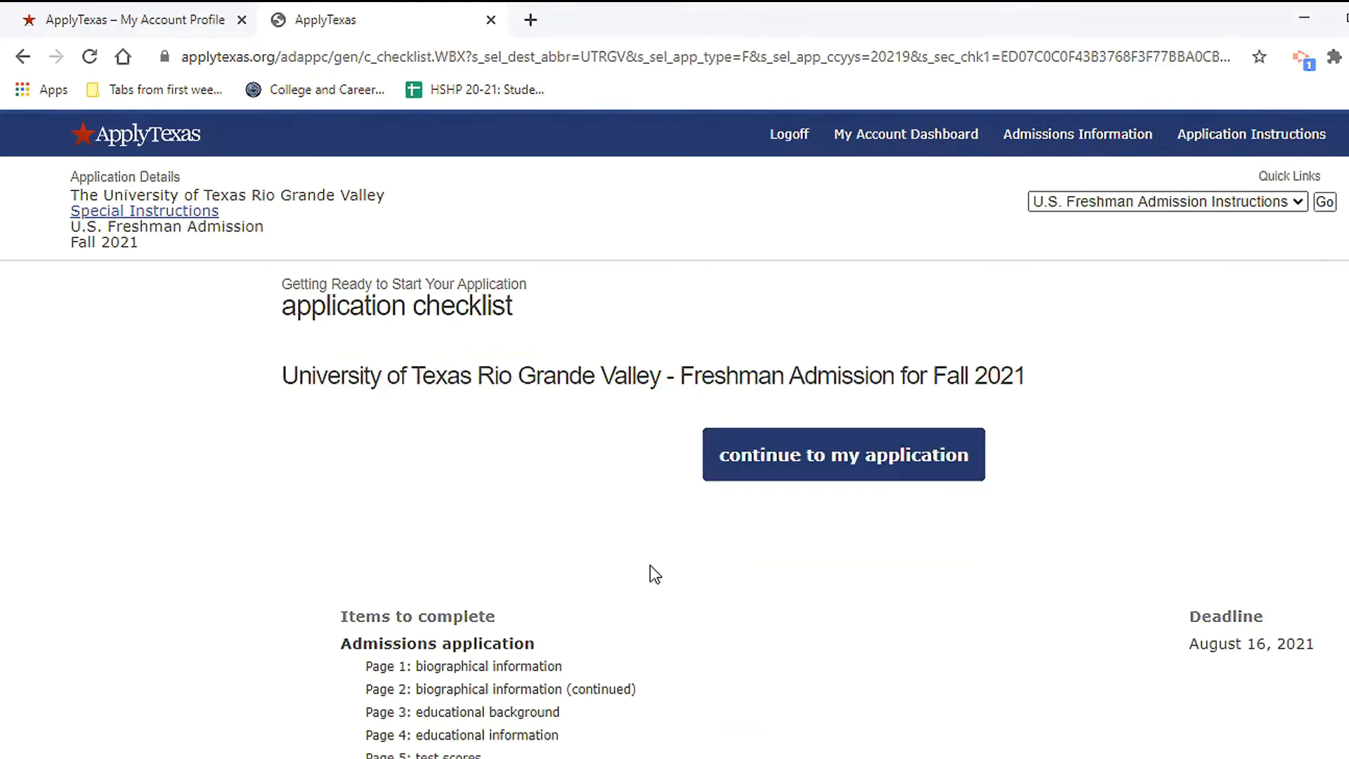
left_click(829, 454)
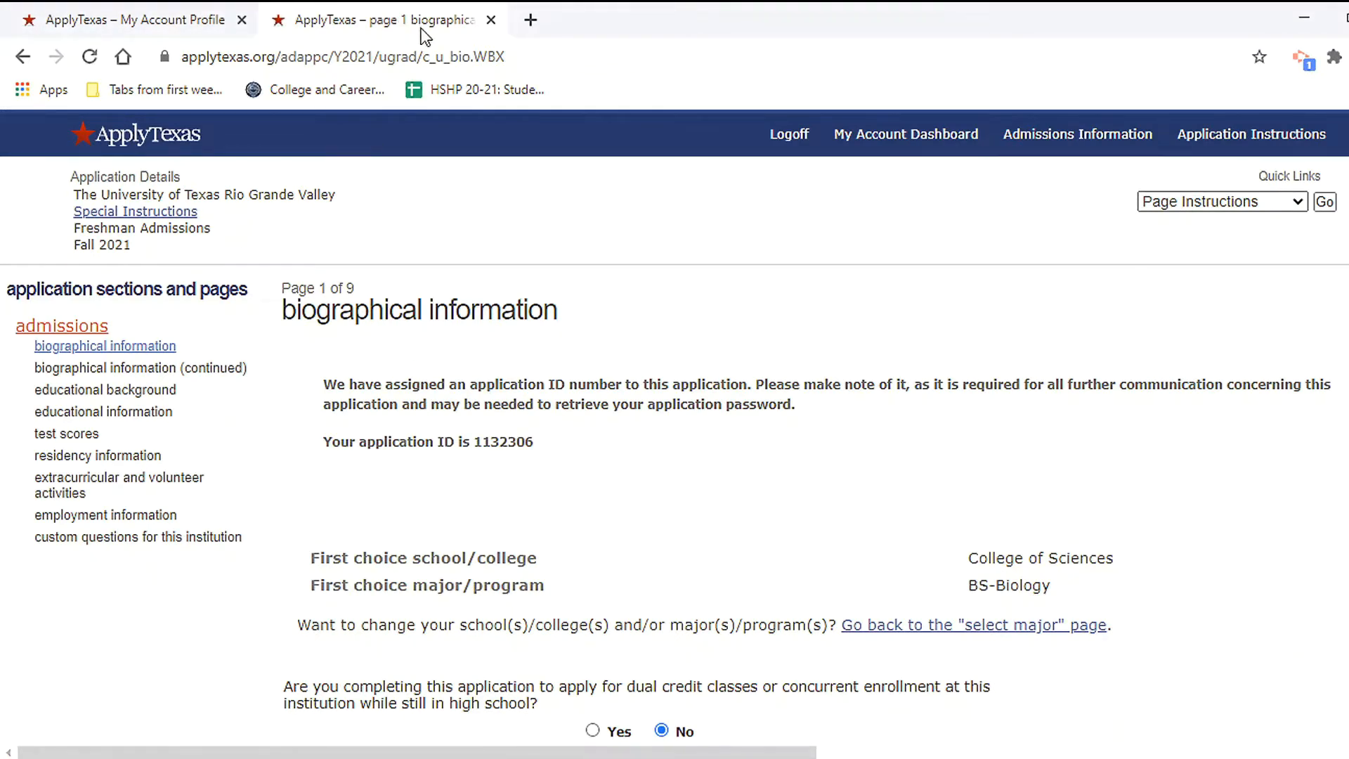
- Return to the application list in the account dashboard and open the saved Texas A&M University application for editing
left_click(945, 150)
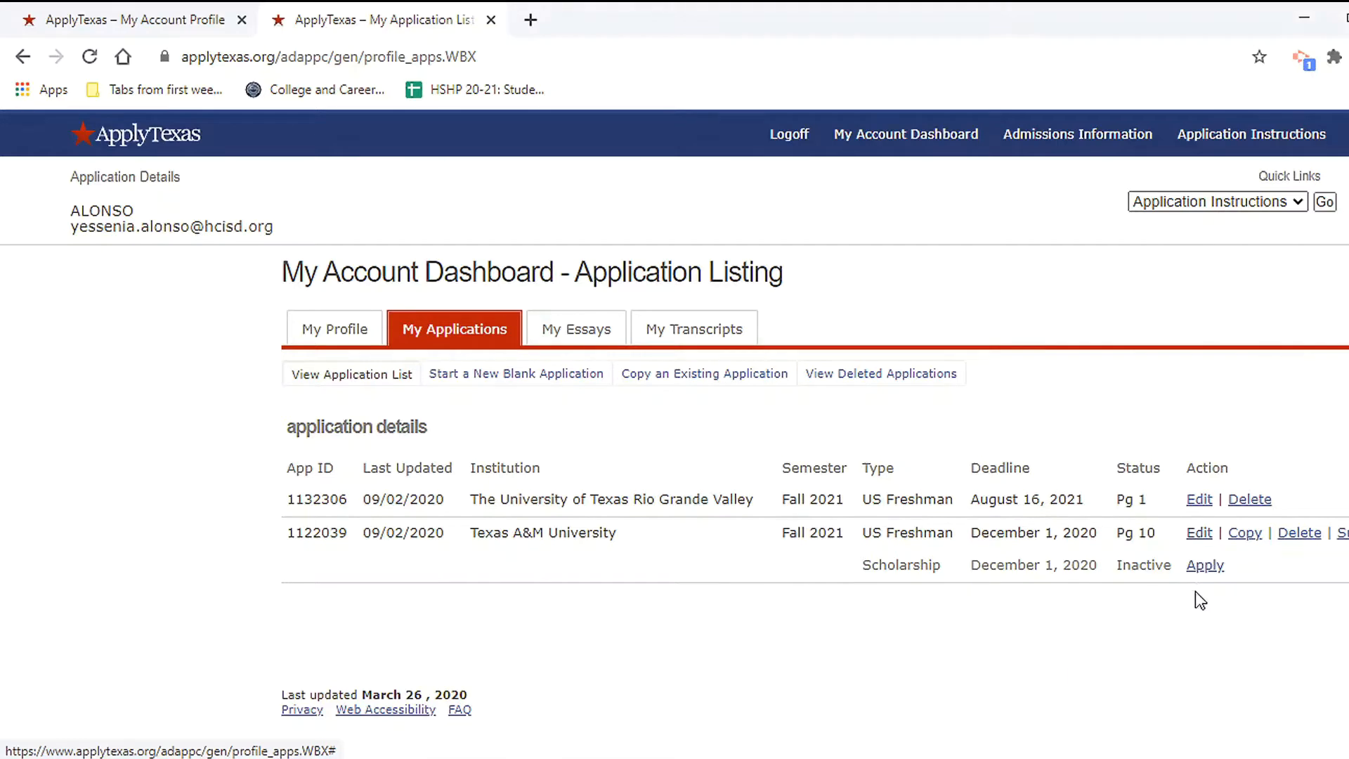
left_click(1199, 534)
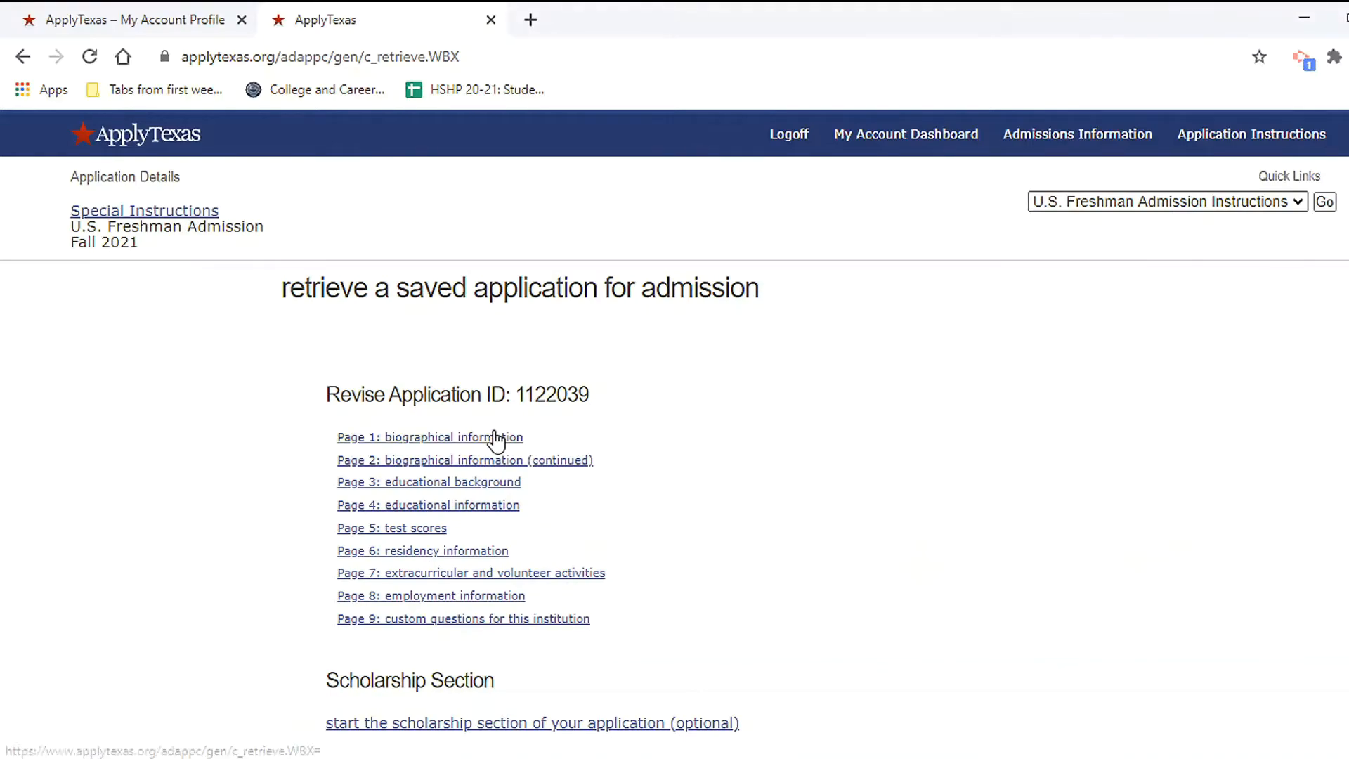
- Open the saved application's first biographical information page, review its entries through the gender question, and save it to continue to page 2
left_click(496, 437)
scroll(804, 523, "down", 10)
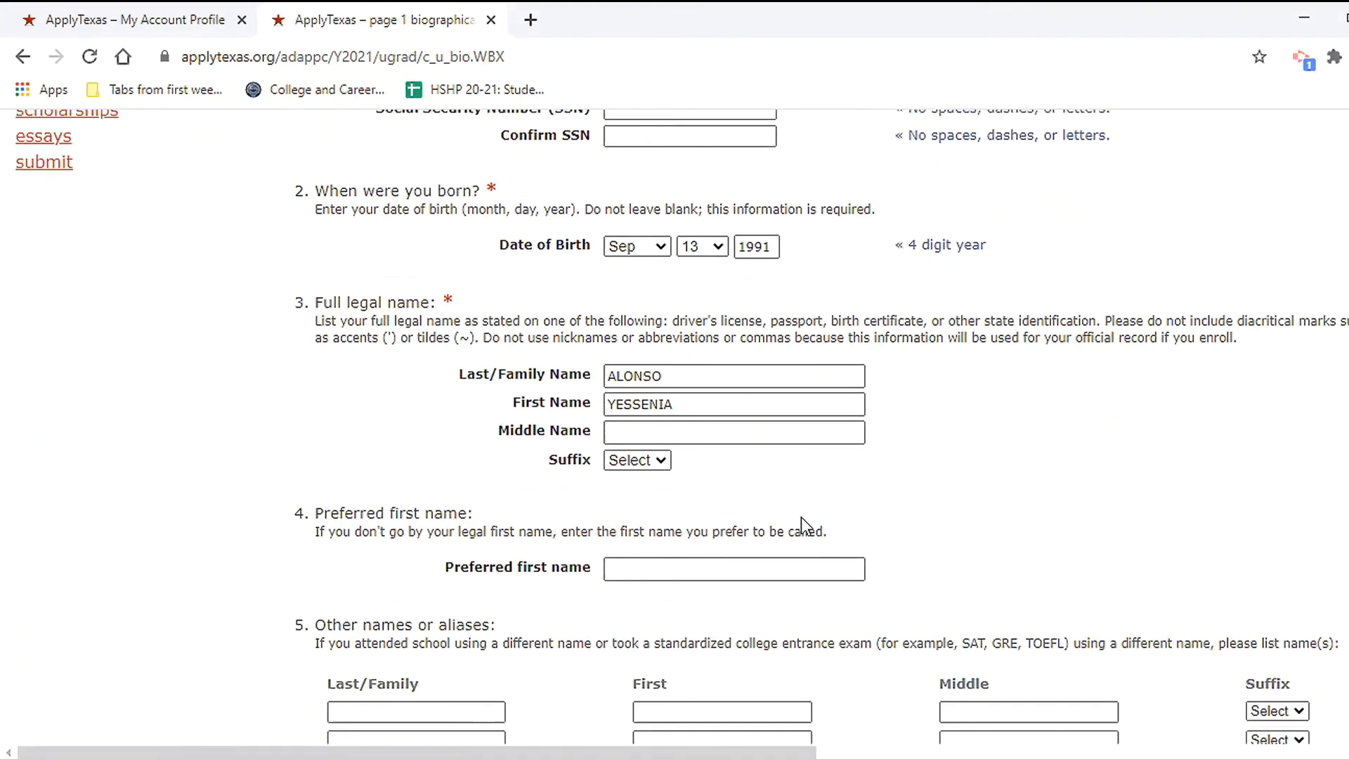
scroll(805, 525, "down", 20)
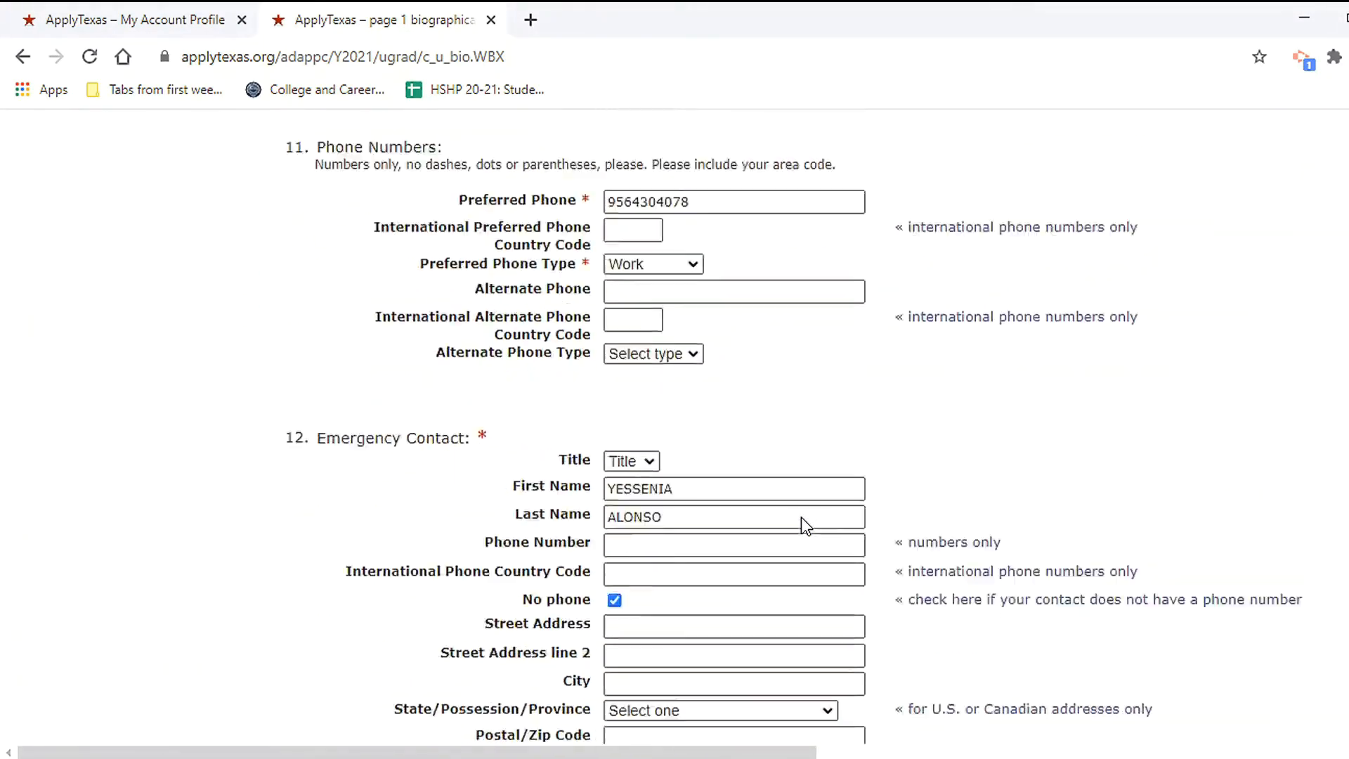
scroll(802, 518, "down", 4)
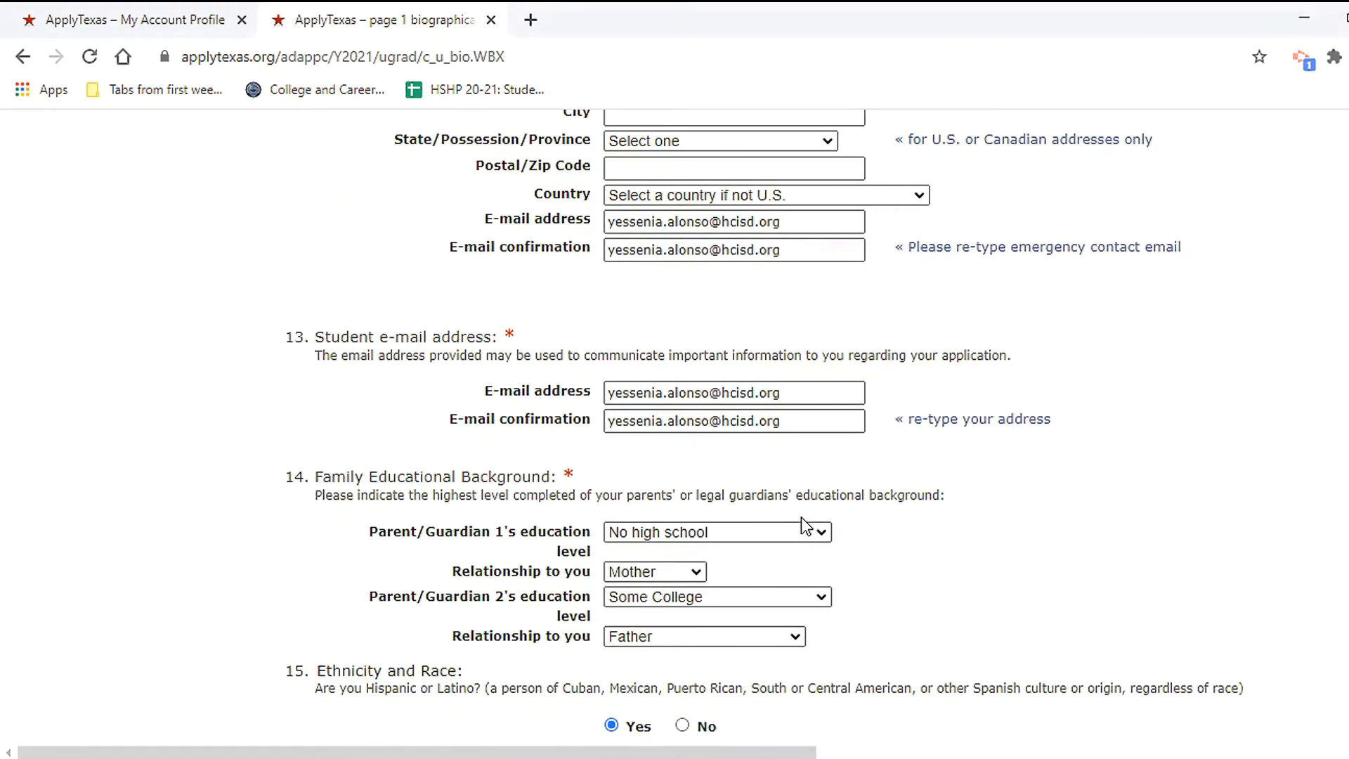
scroll(915, 524, "down", 2)
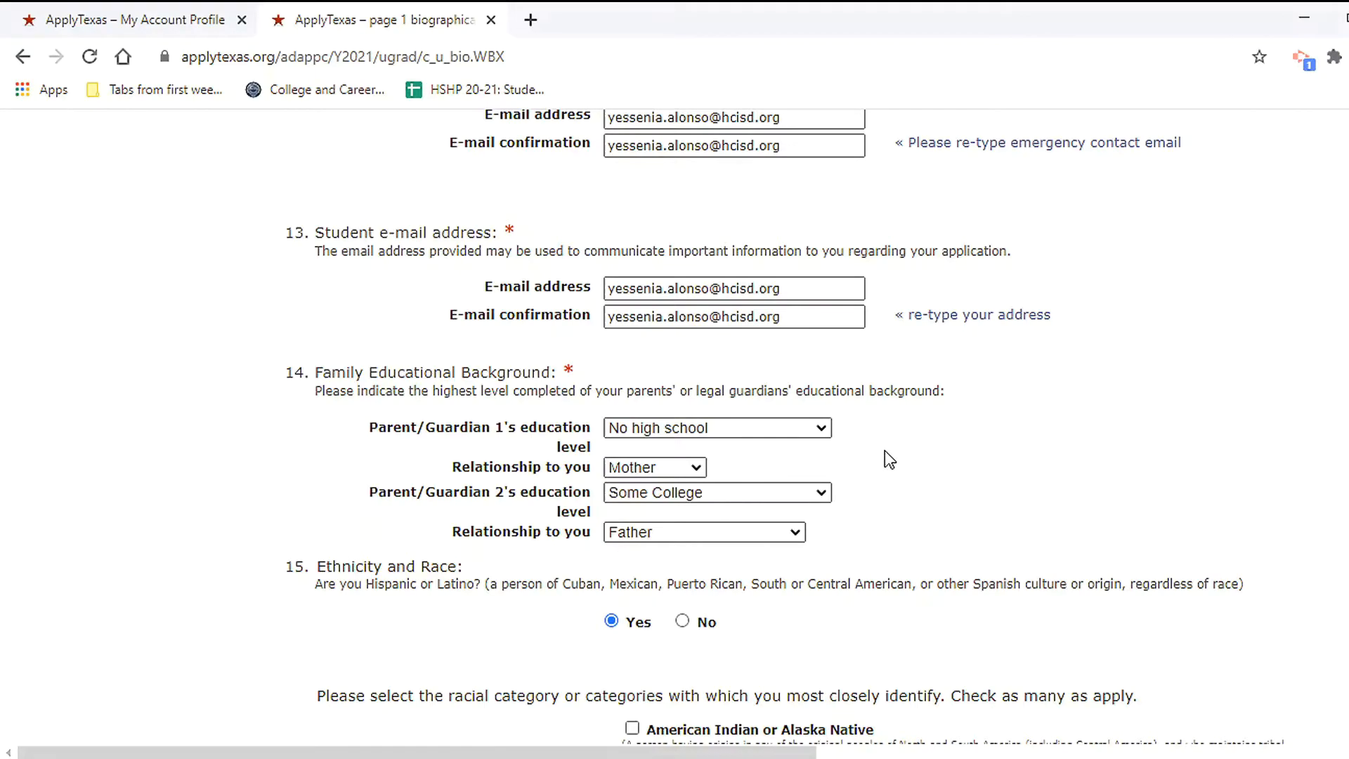
scroll(892, 449, "down", 10)
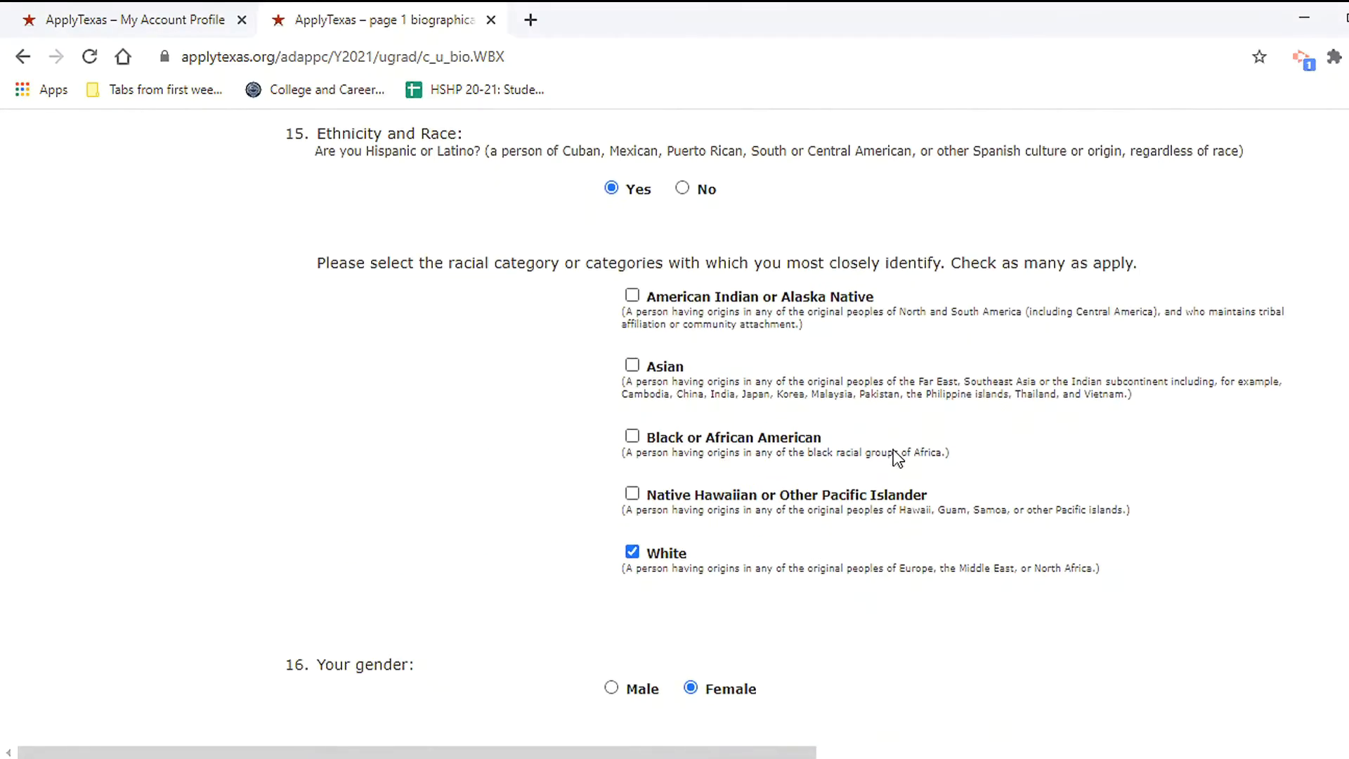
left_click(871, 601)
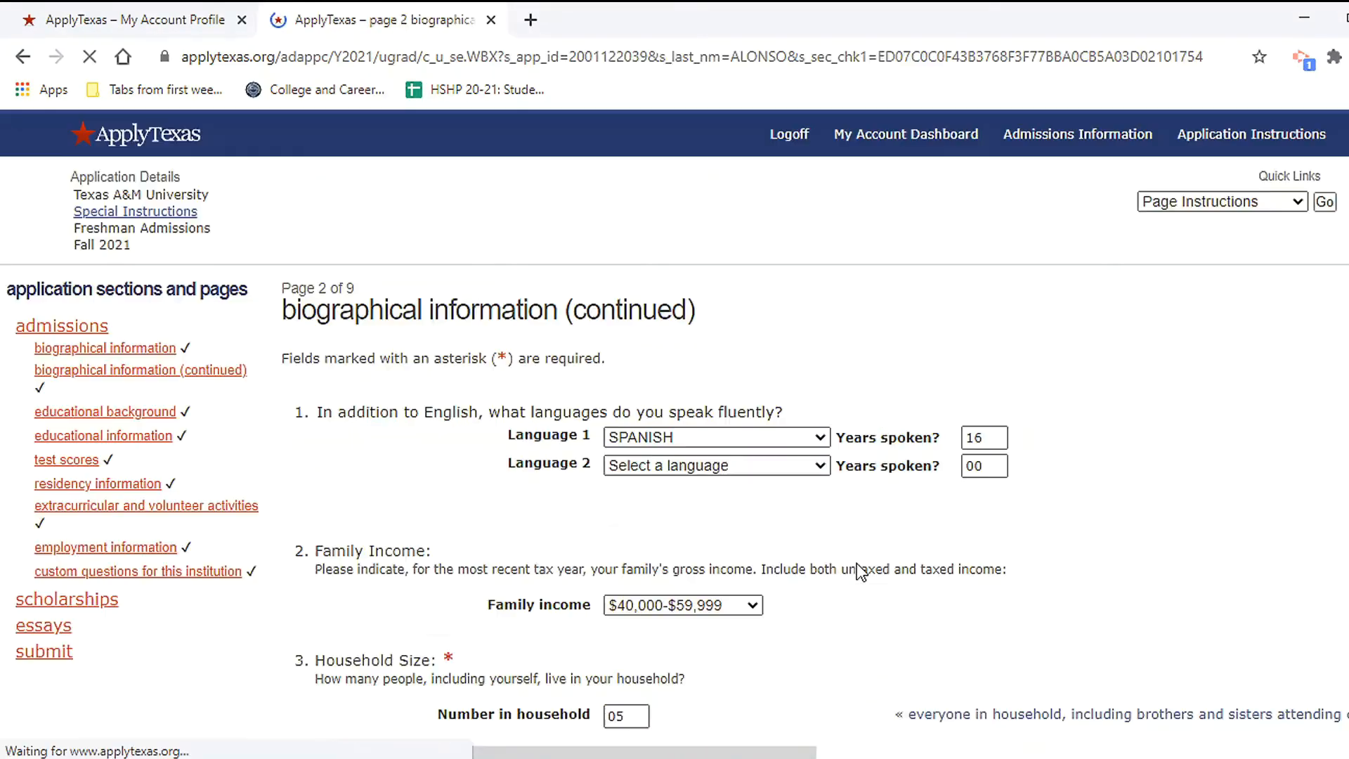
- Review the language, family income, household size, family obligations and Parent/Guardian 1 entries on the continued biographical information page
scroll(858, 524, "down", 1)
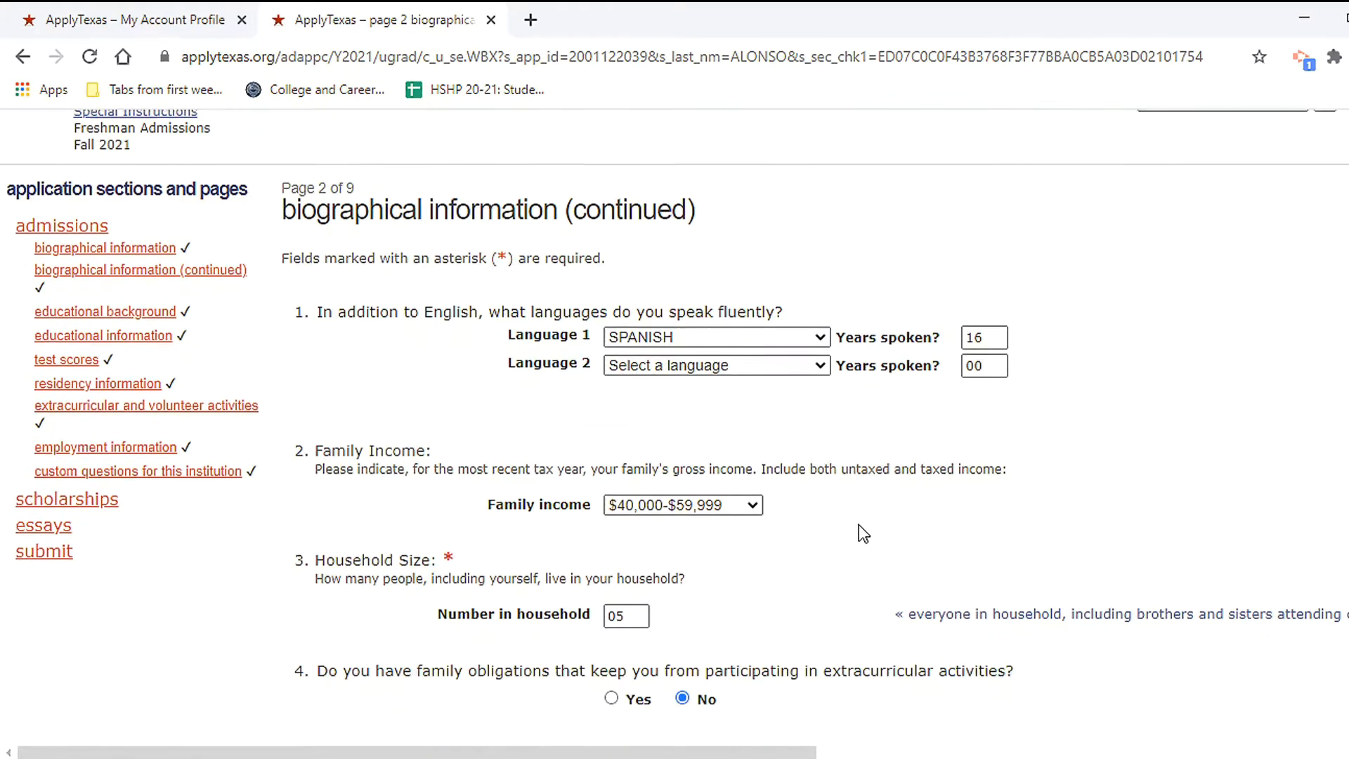
scroll(859, 524, "down", 5)
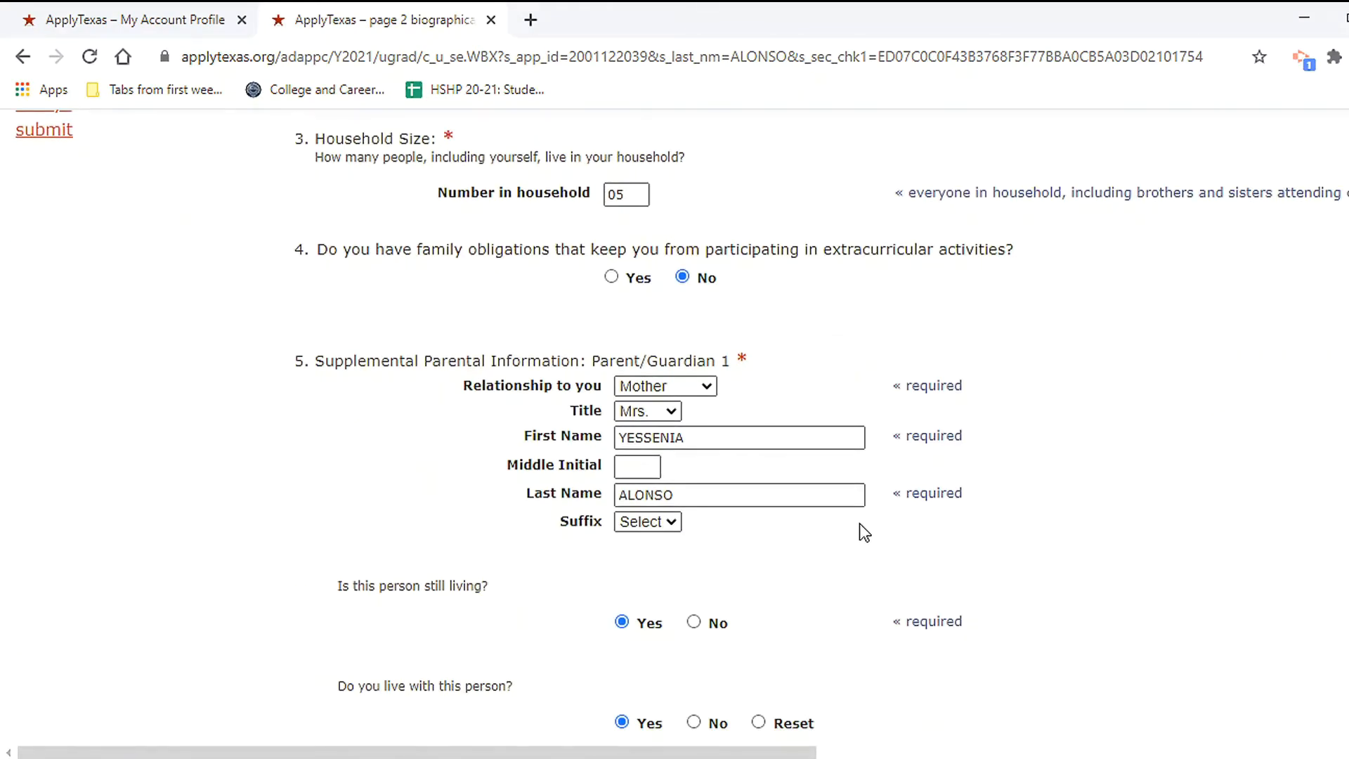
scroll(864, 532, "down", 5)
scroll(865, 532, "up", 9)
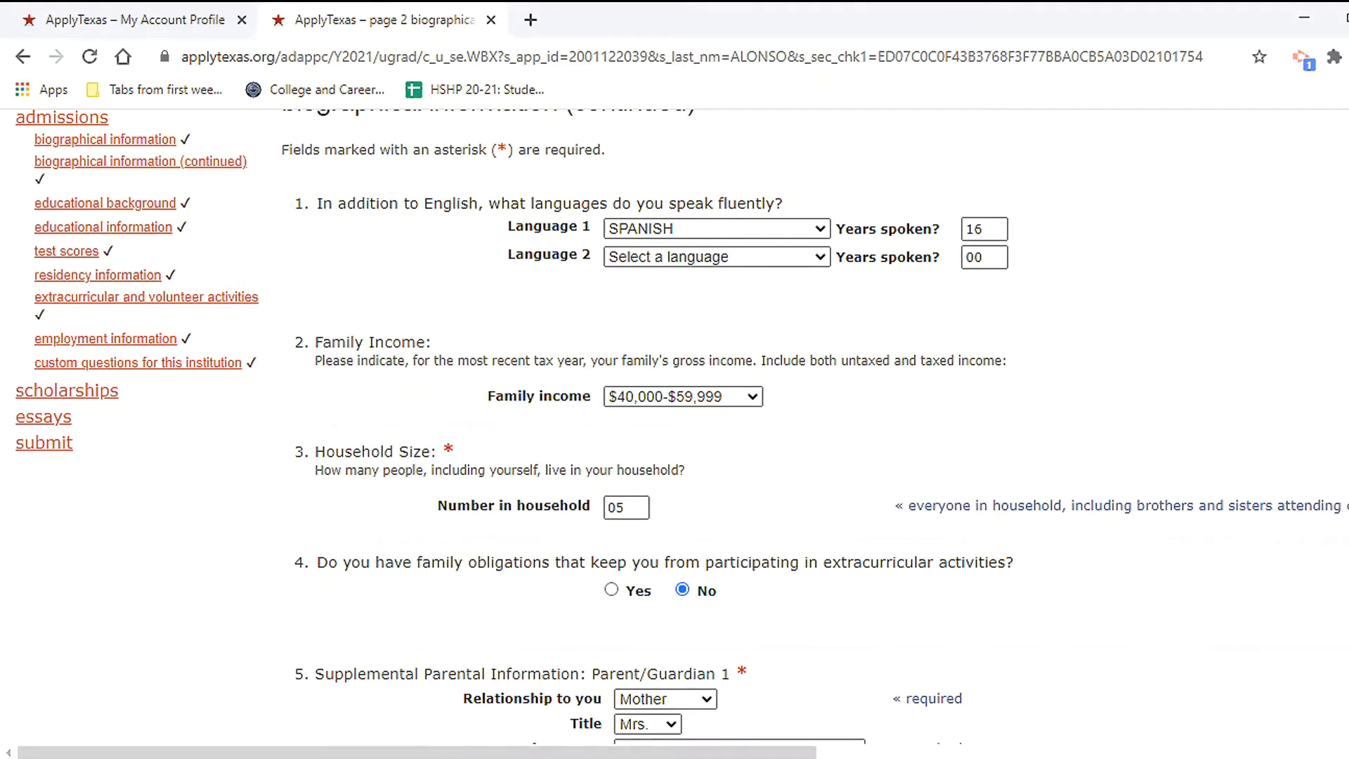
scroll(674, 422, "down", 3)
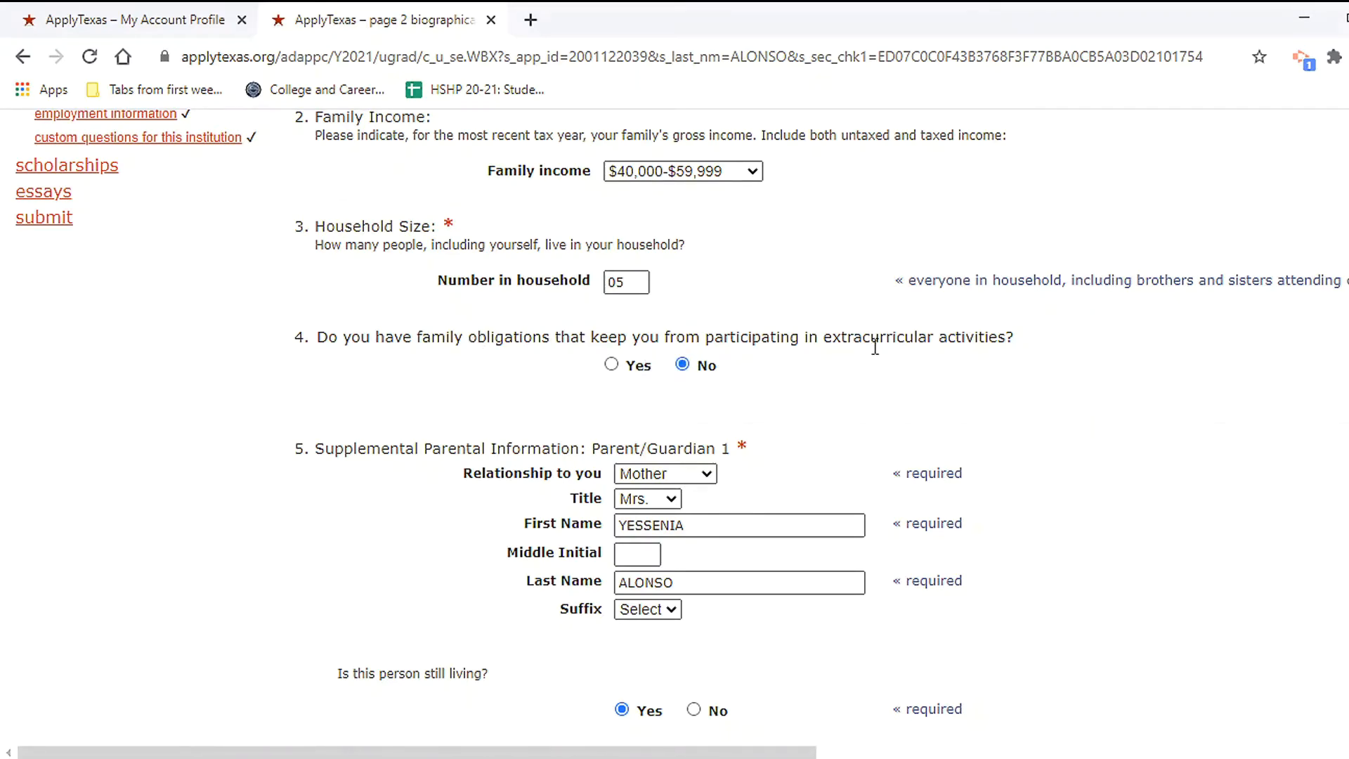
- Try Yes for the family obligations question to show its follow-up fields, and set the answer back to No
left_click(639, 373)
scroll(333, 433, "down", 1)
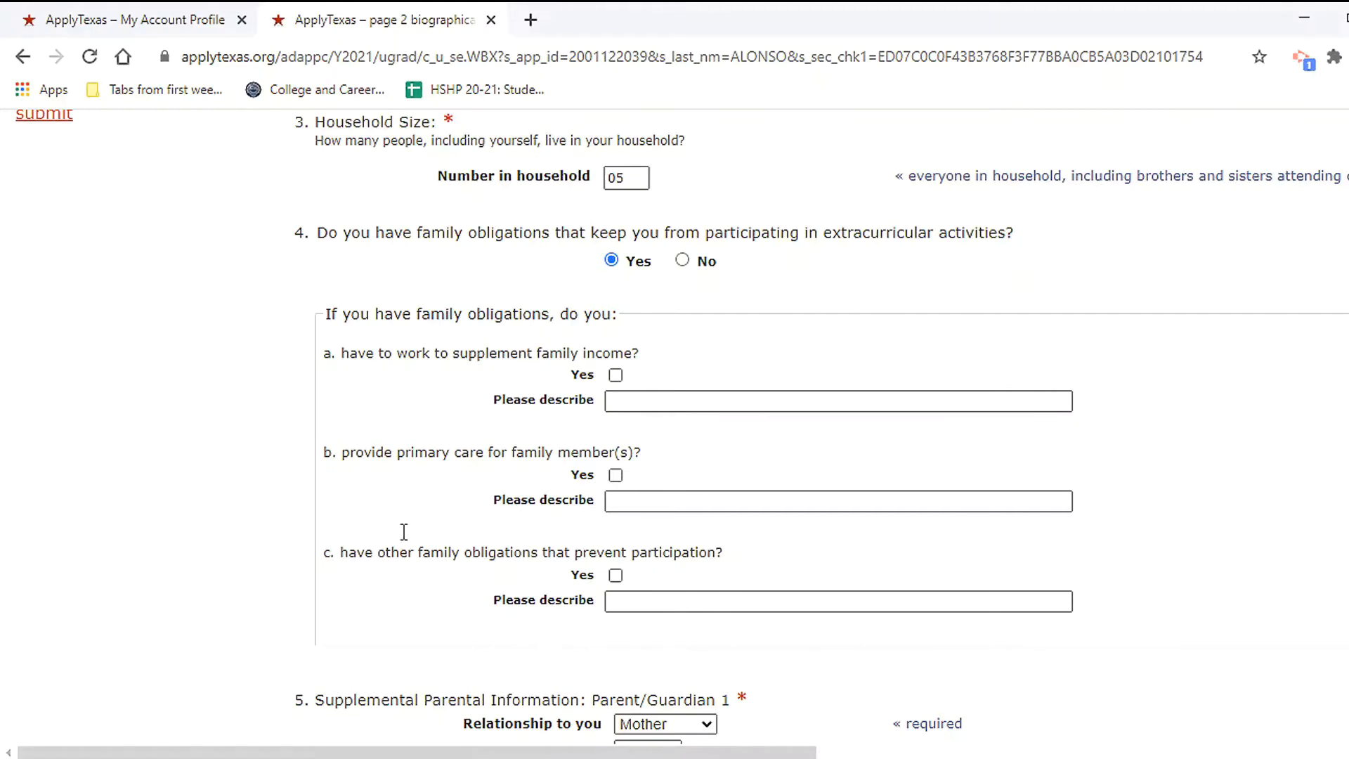
left_click(682, 261)
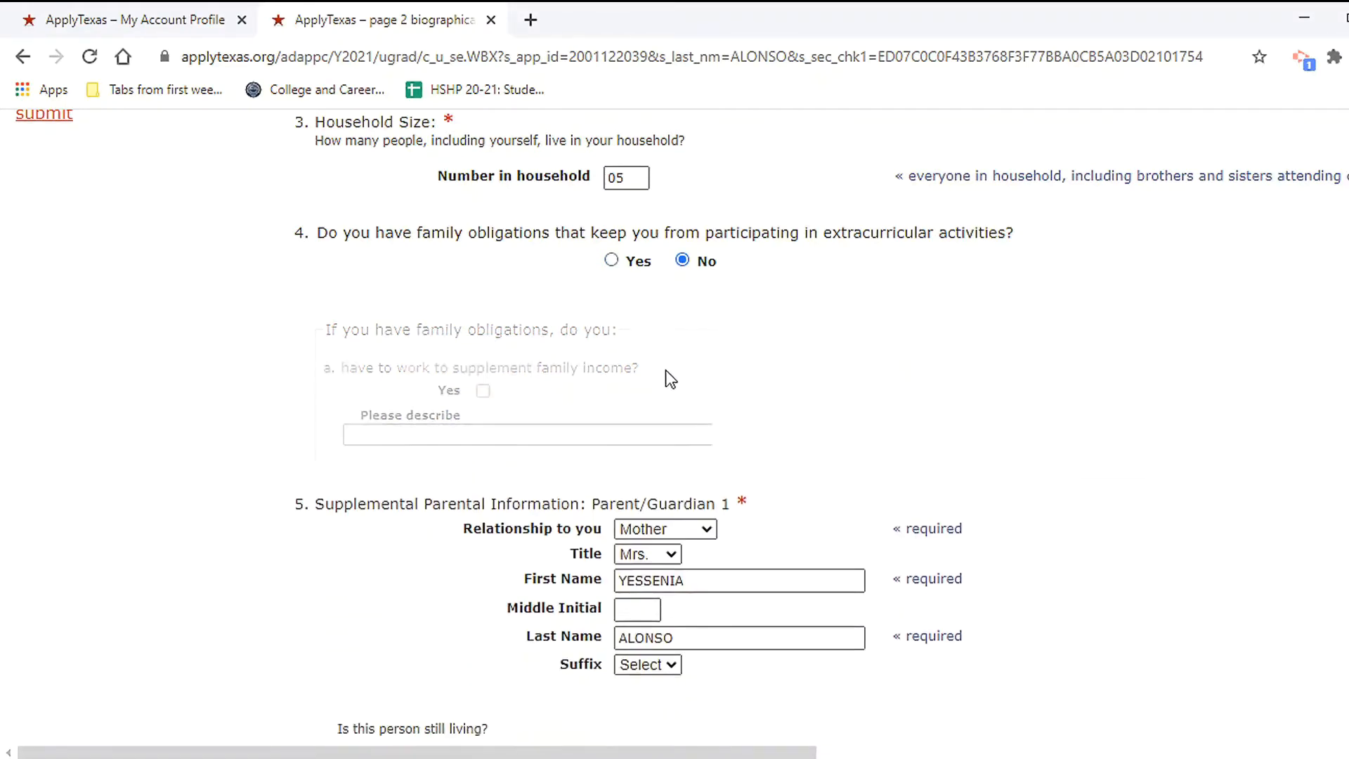
left_click(611, 260)
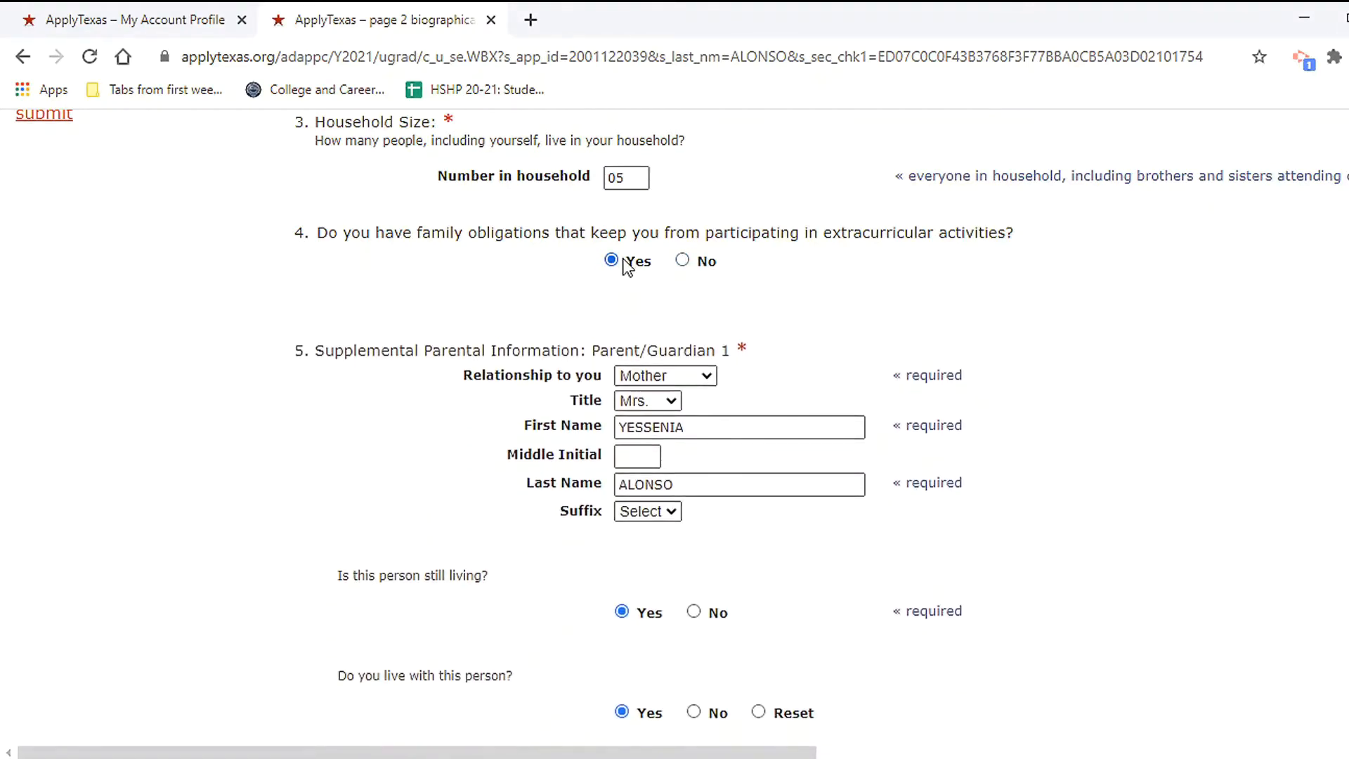
left_click(683, 263)
- Save the continued biographical information and open the high school search from the educational background page
scroll(672, 552, "down", 12)
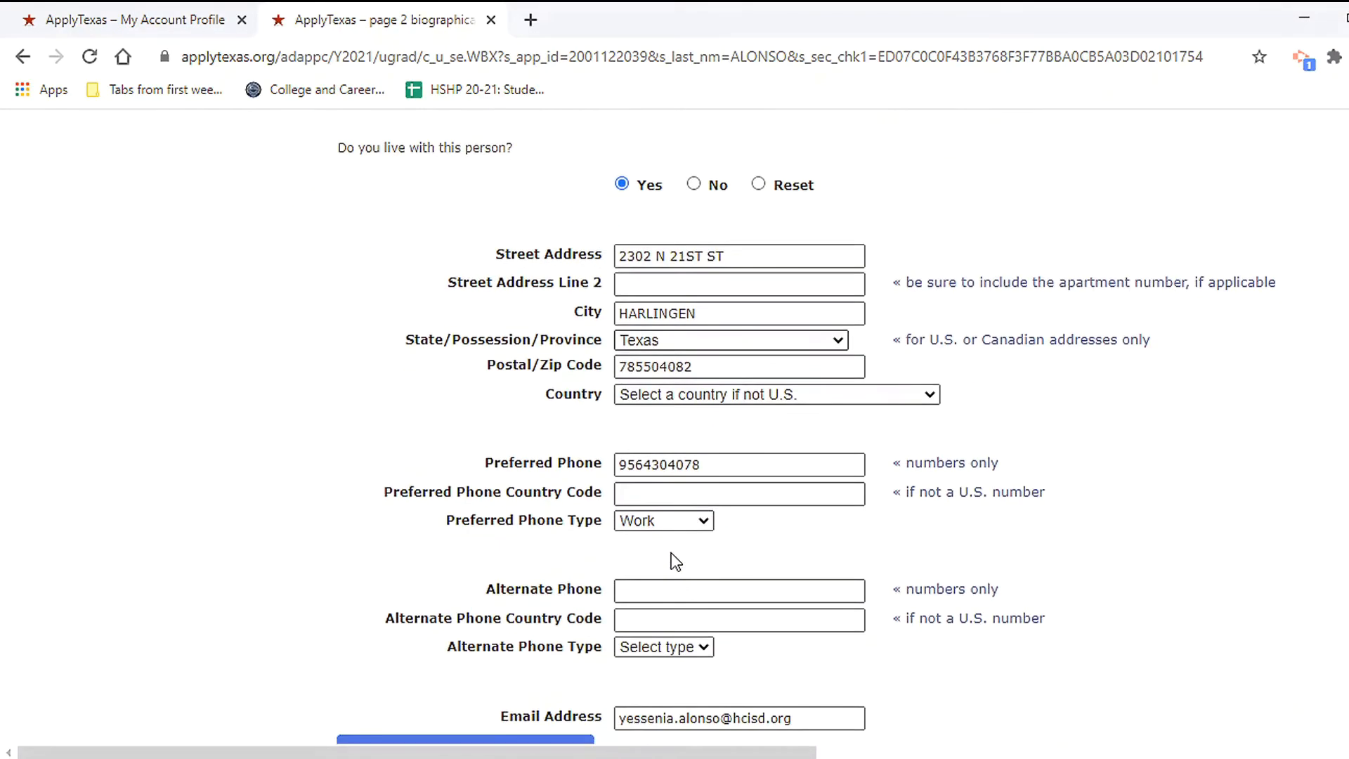
left_click(868, 539)
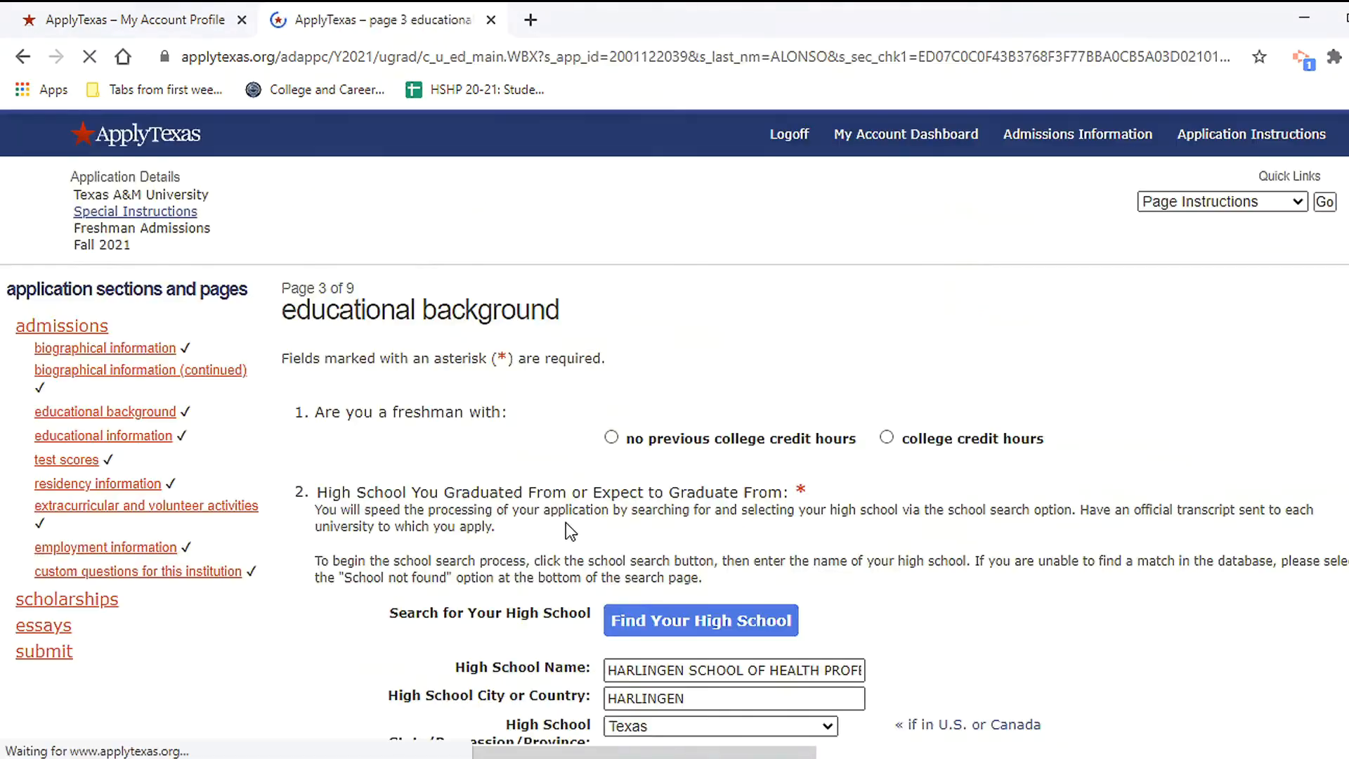
scroll(566, 521, "down", 3)
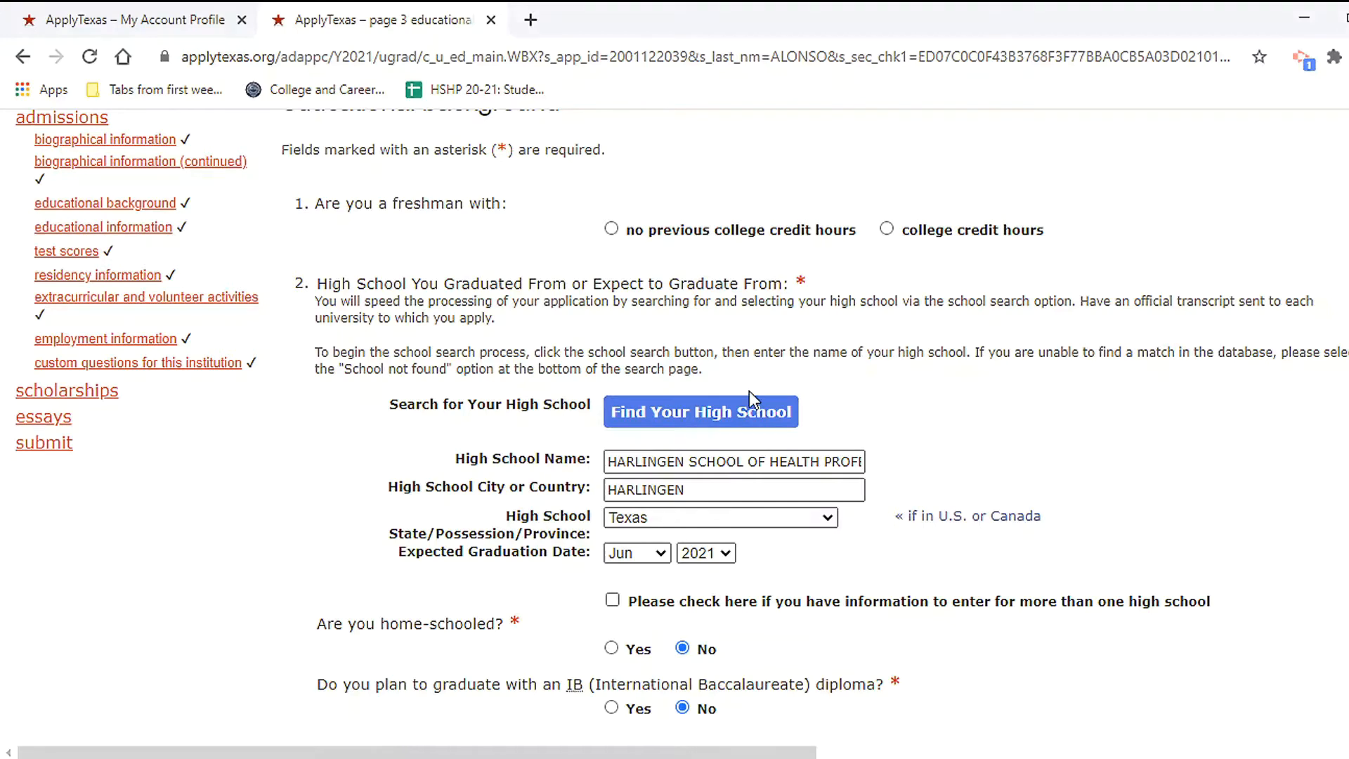
left_click(708, 419)
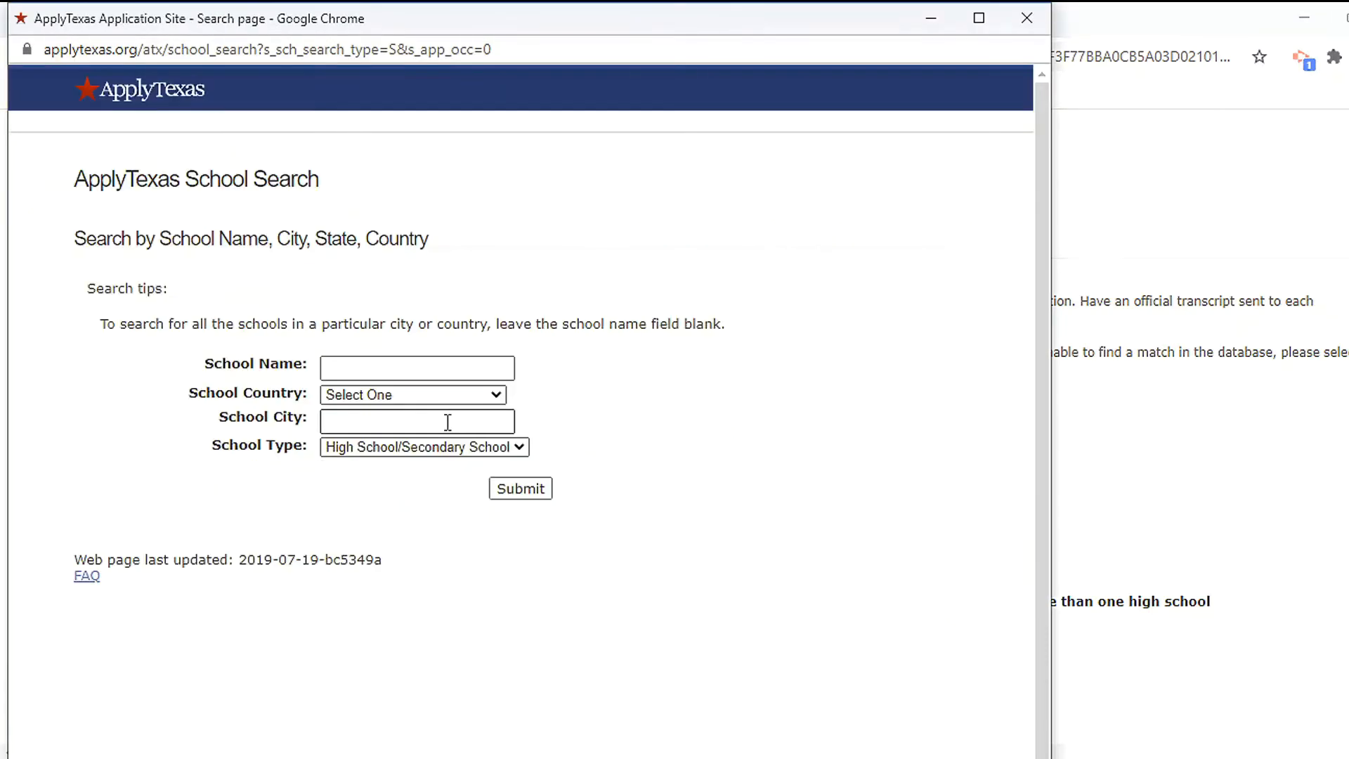
- Enter "Harlingen School of Health Professions" as the school name in the school search
left_click(410, 371)
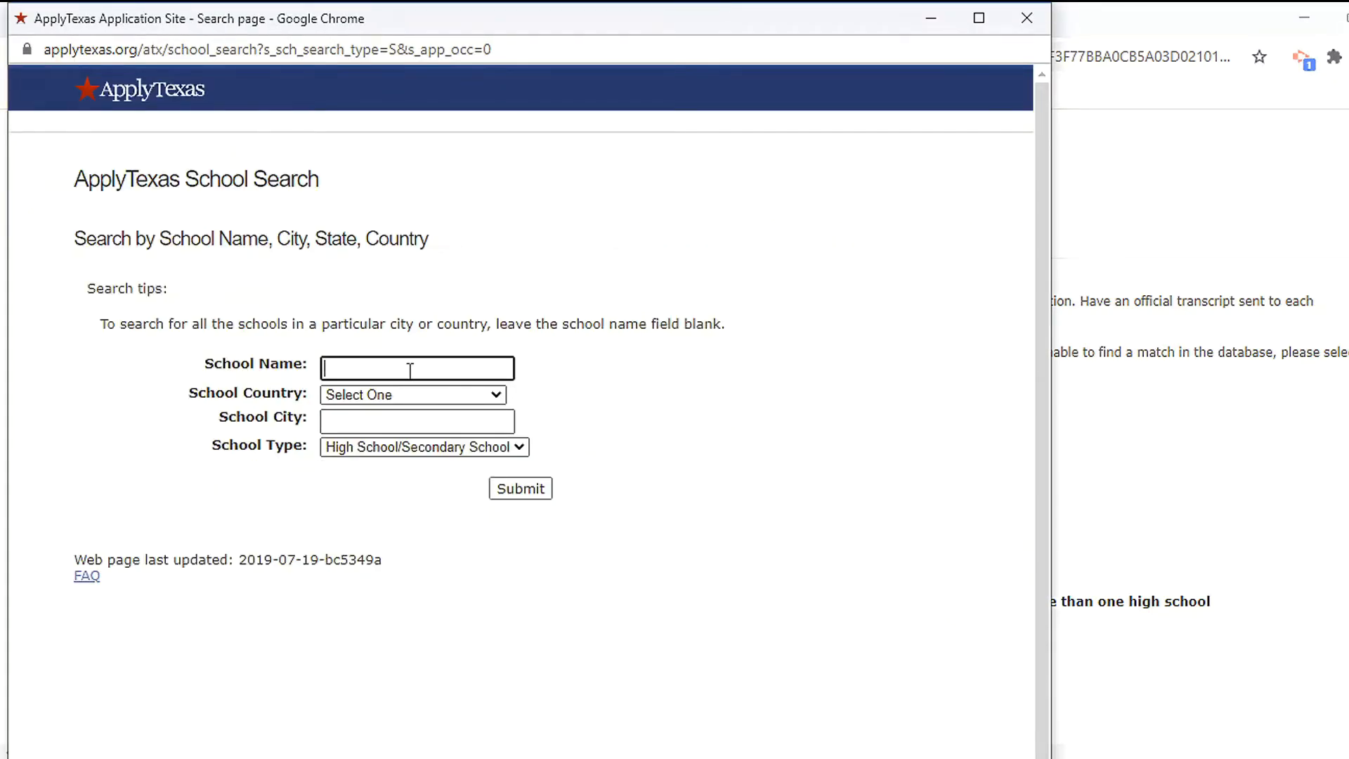
type("Harlingen School of He")
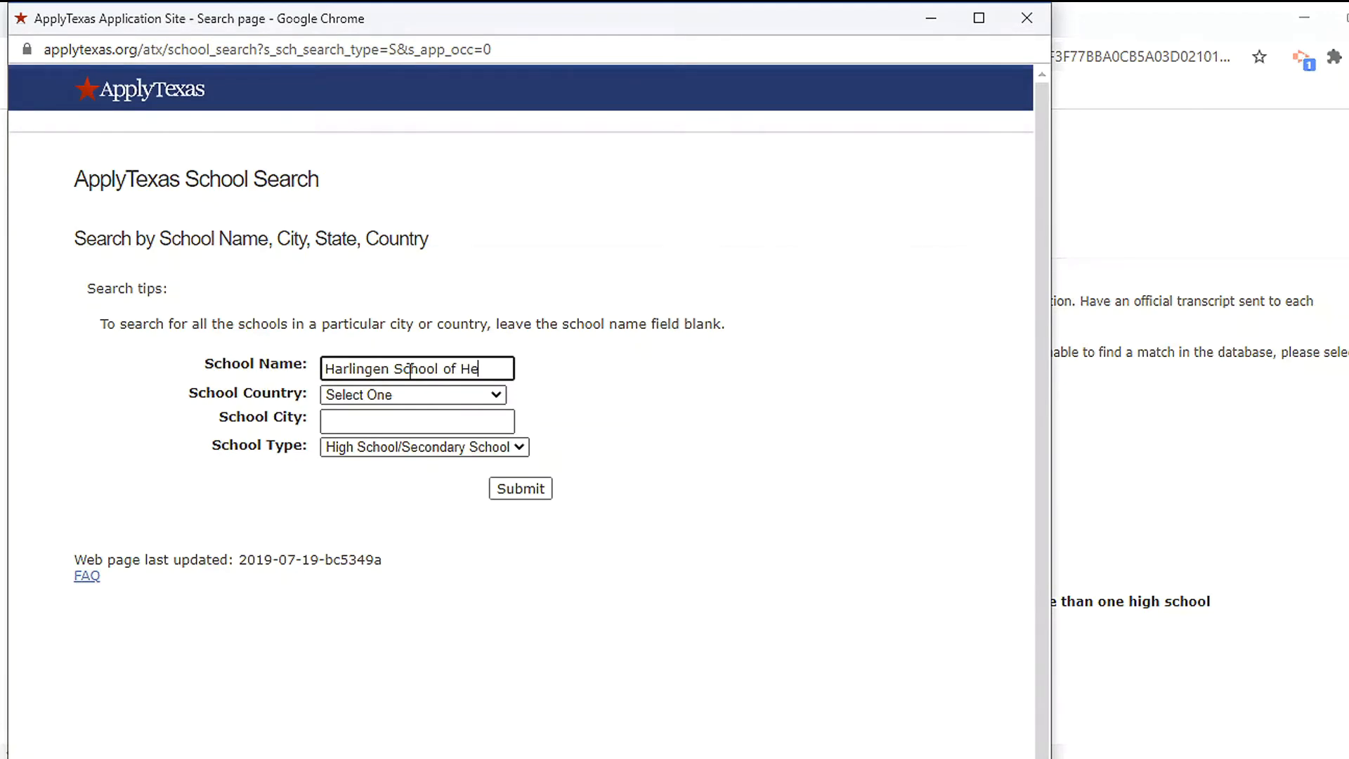
type("alth Pr")
type("fesions")
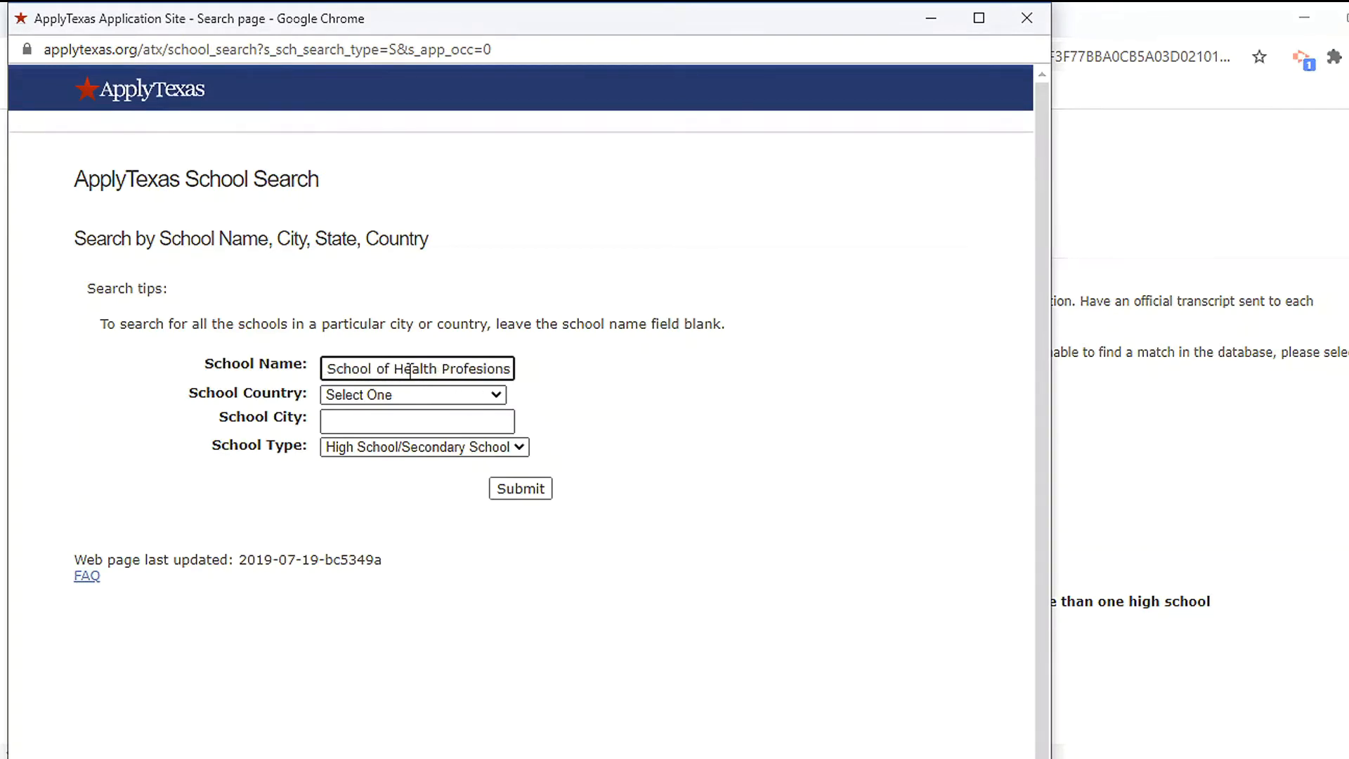
key("BackSpace")
key("BackSpace")
key("BackSpace")
key("BackSpace")
type("sions")
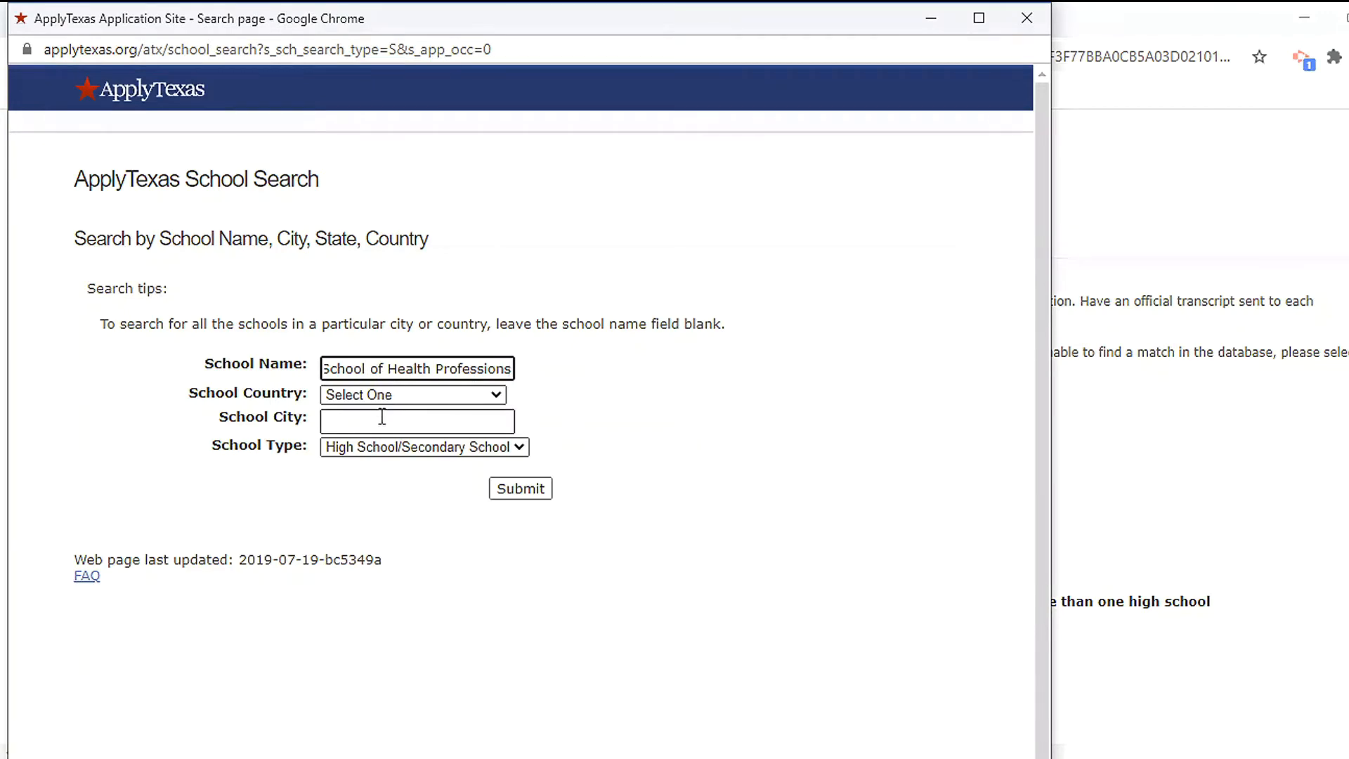
- Search with United States of America, Texas and Harlingen as the location, and select Harlingen School of Health Professions as the high school
left_click(454, 421)
left_click(385, 465)
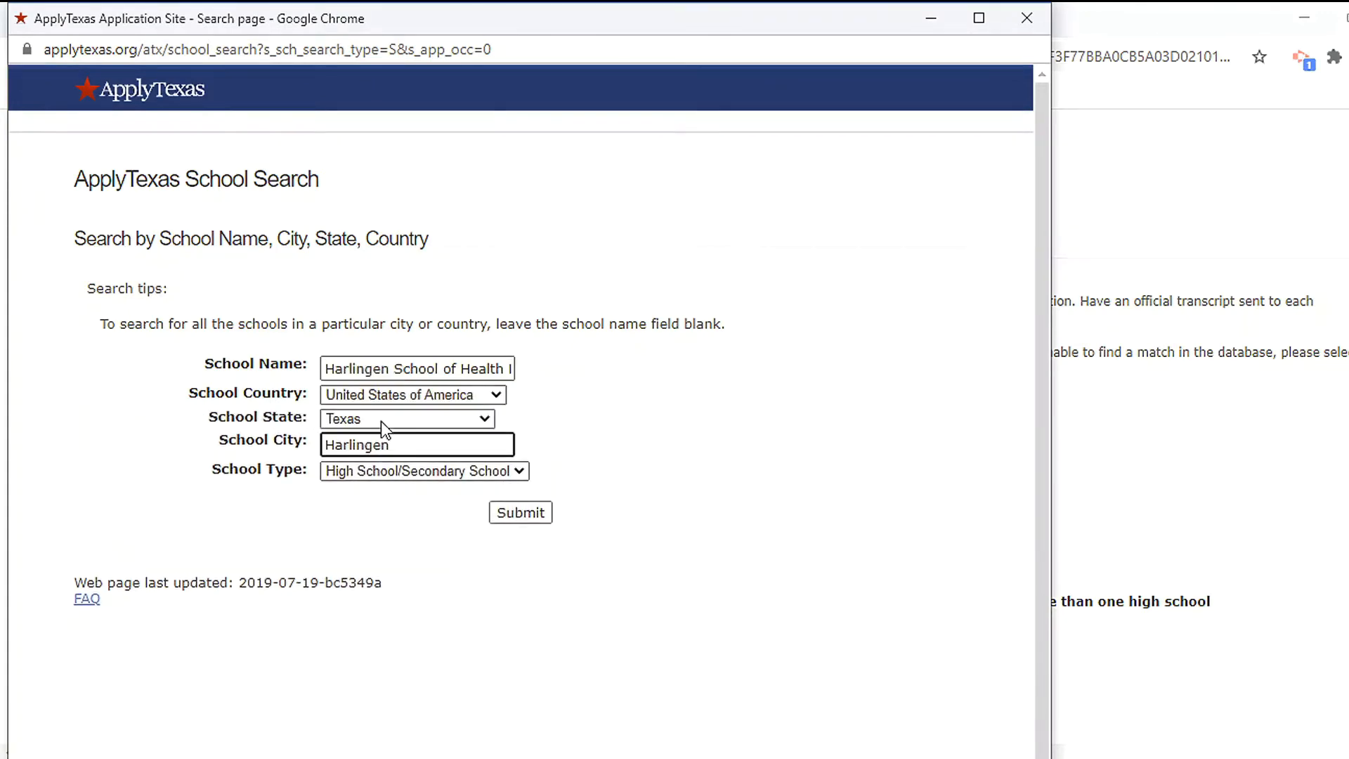
left_click(520, 518)
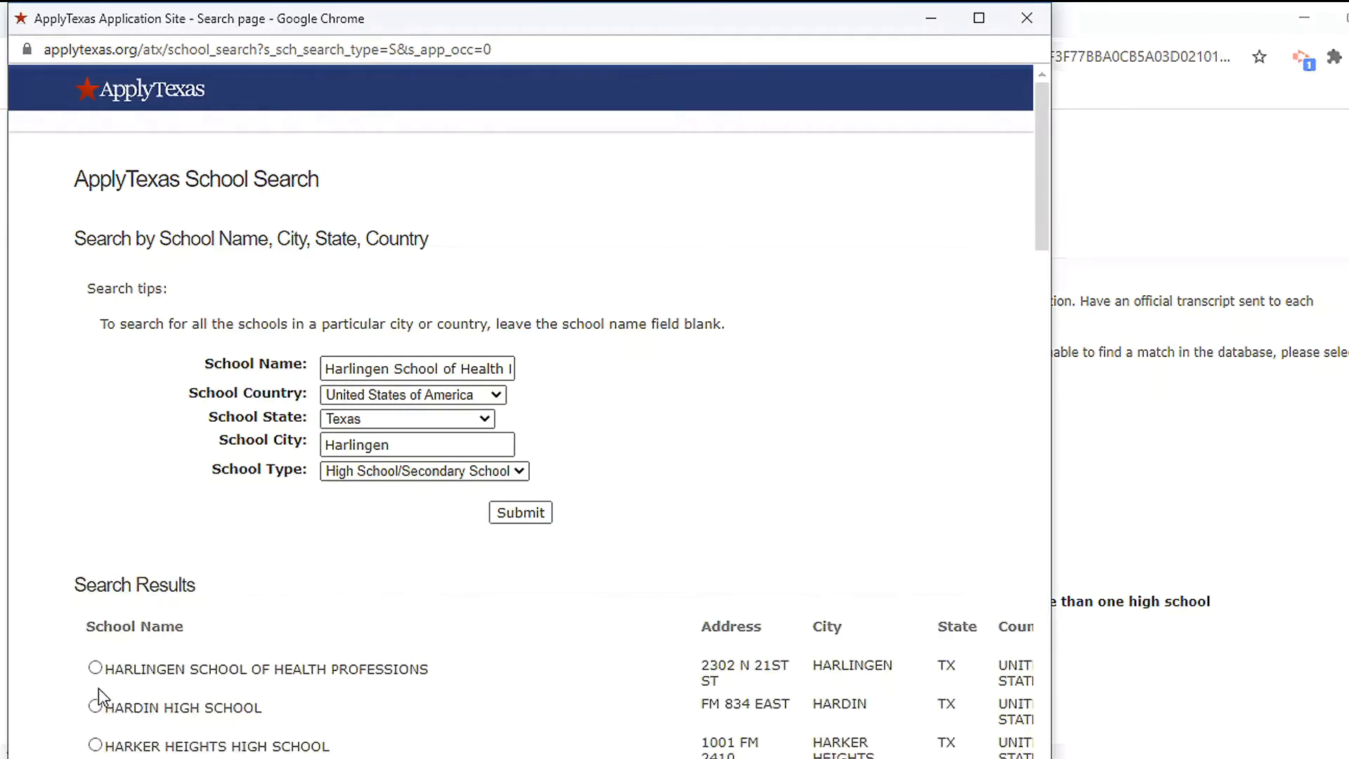
left_click(95, 667)
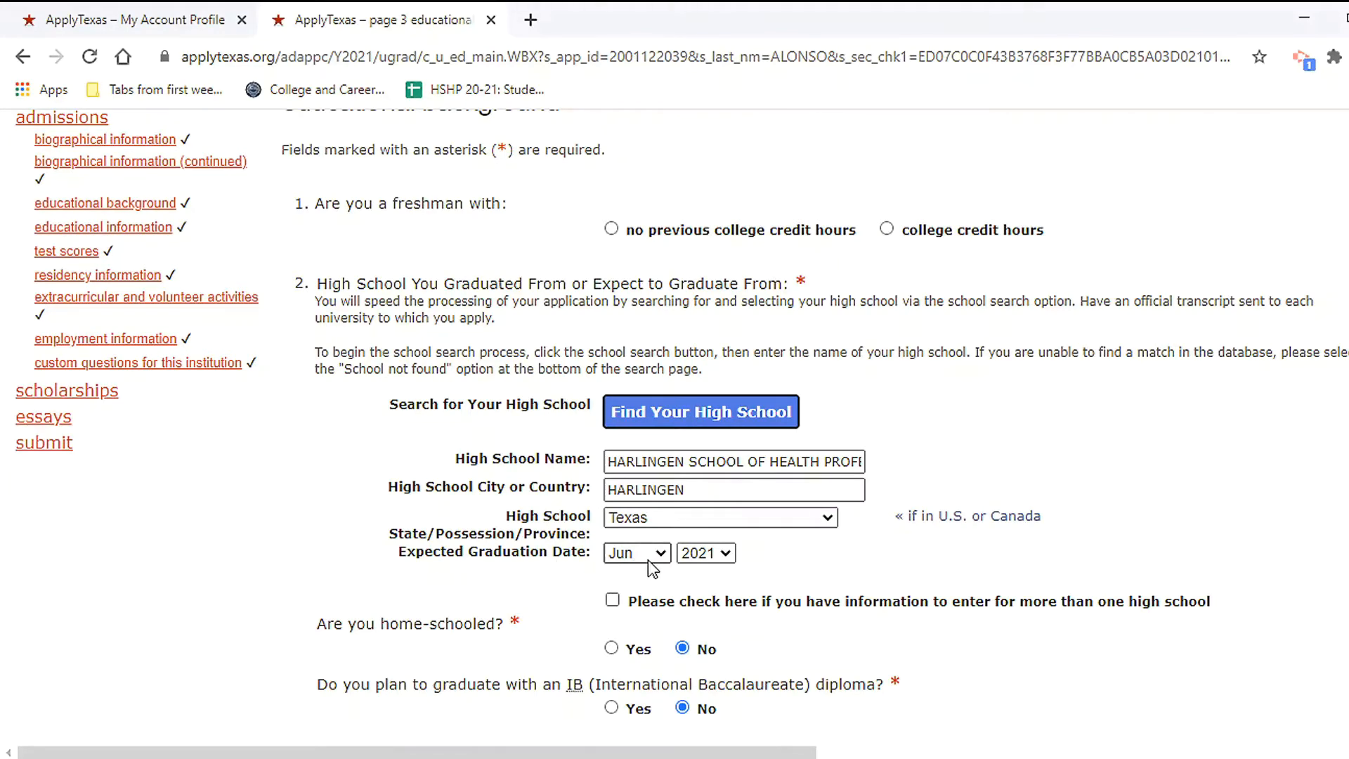
left_click(817, 564)
- Review the IB diploma, GED, previous colleges and early graduation questions, and save the educational background page
scroll(818, 563, "down", 4)
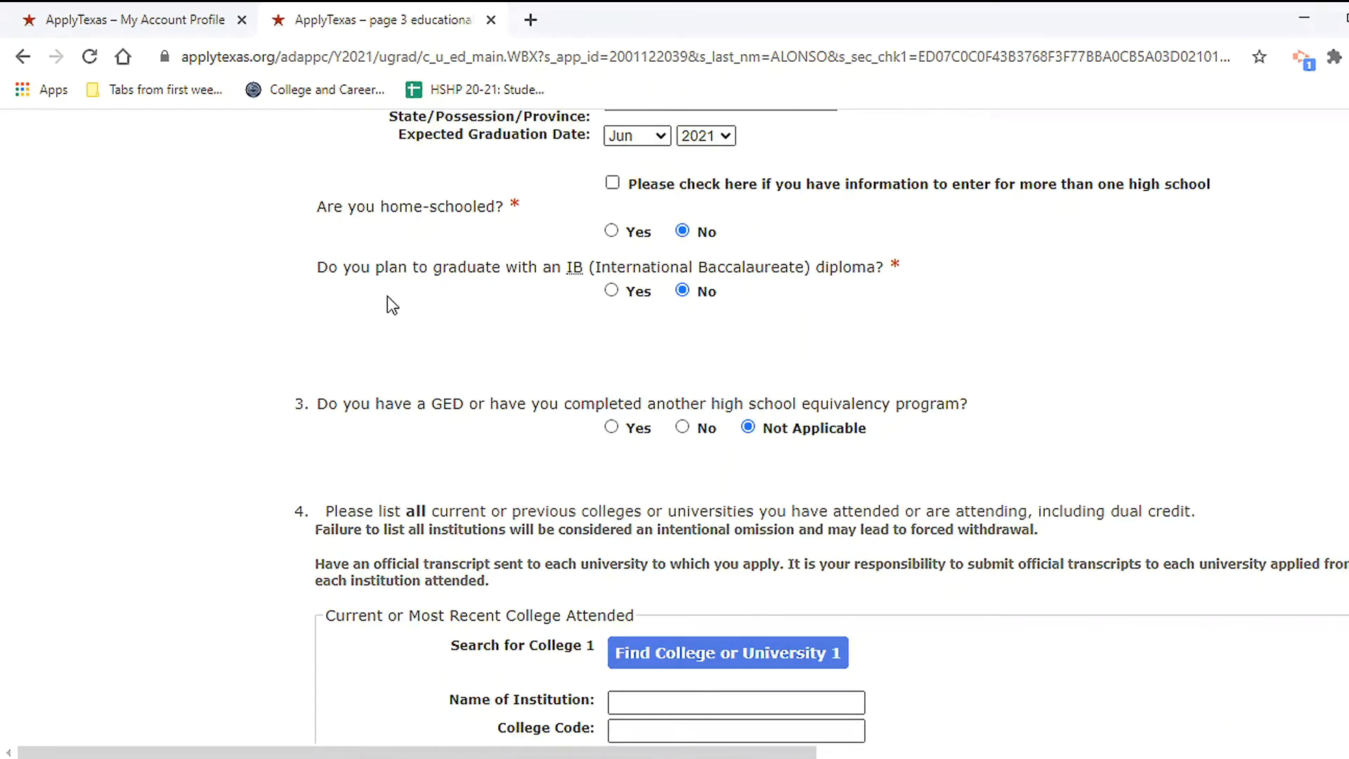
left_click_drag(317, 267, 532, 290)
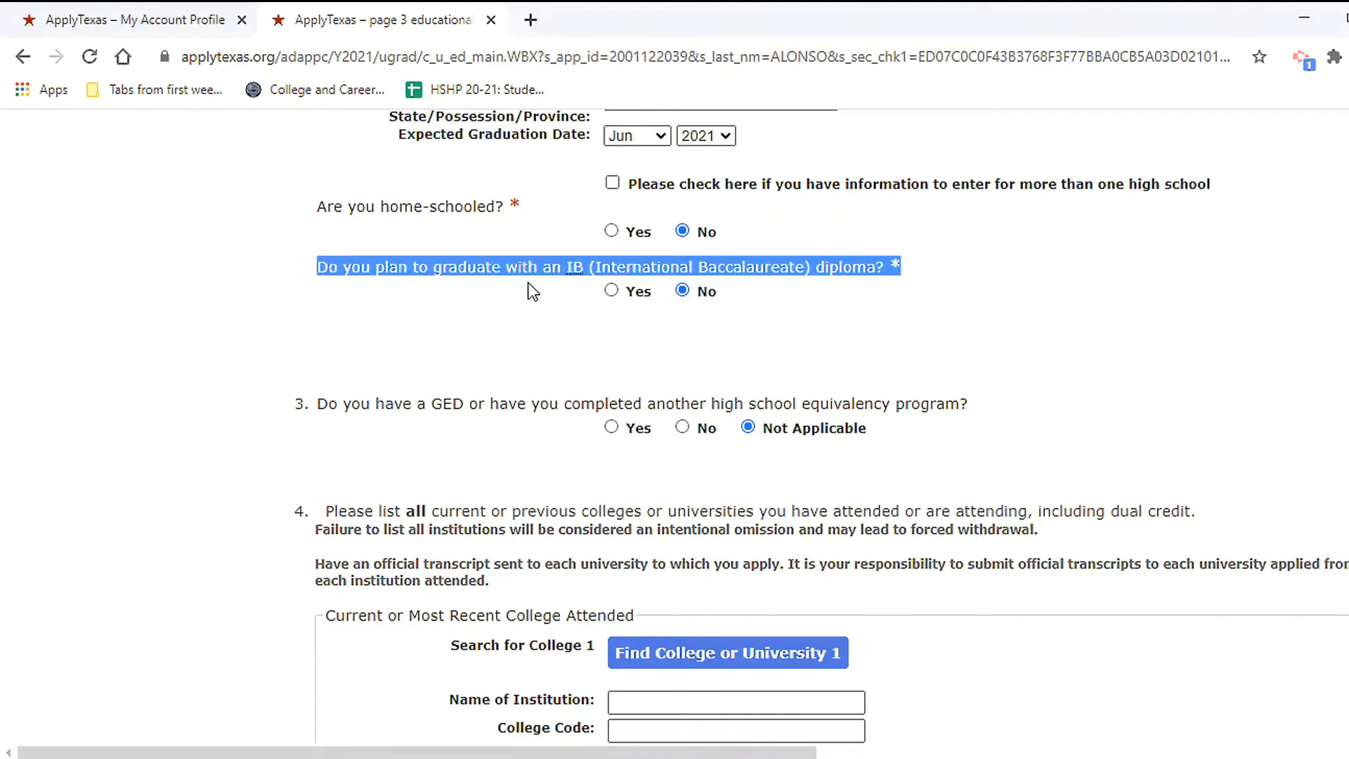
left_click(543, 339)
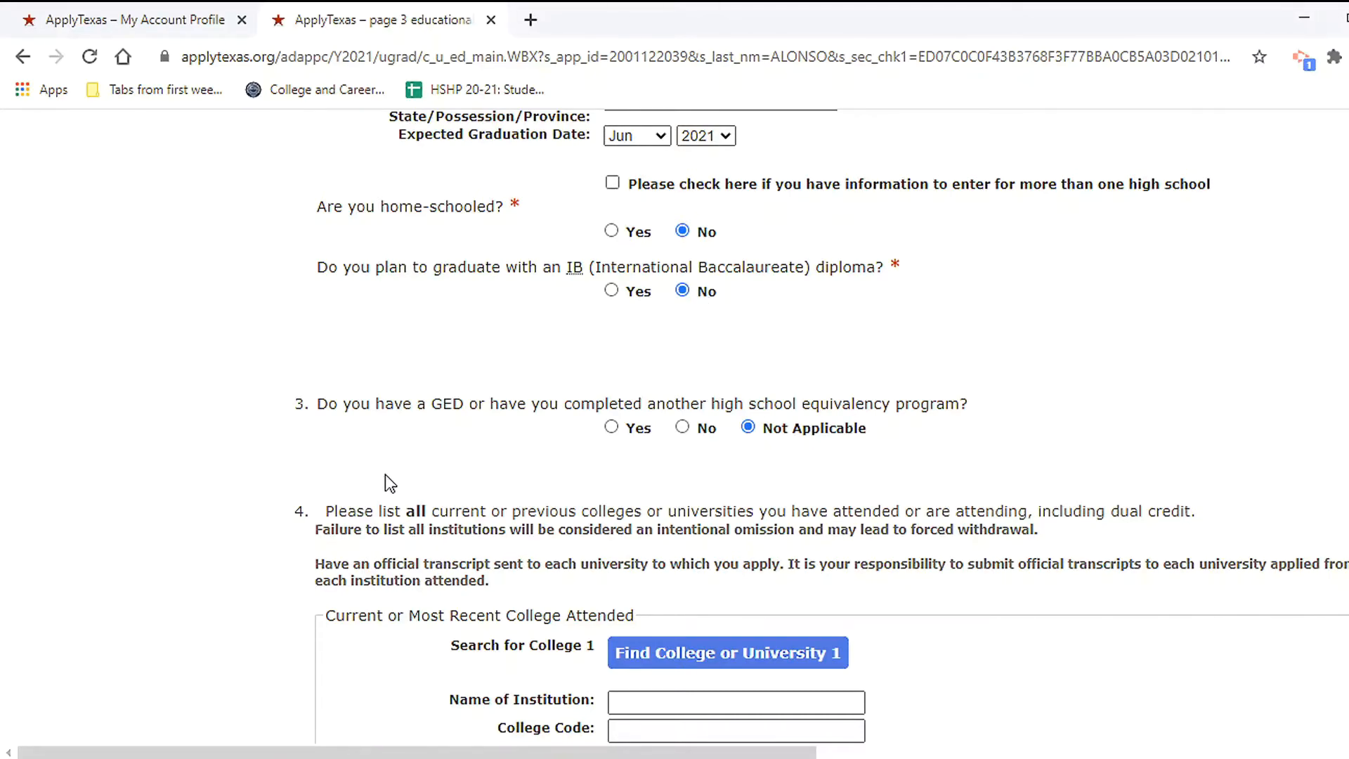
scroll(324, 366, "down", 8)
scroll(323, 366, "down", 20)
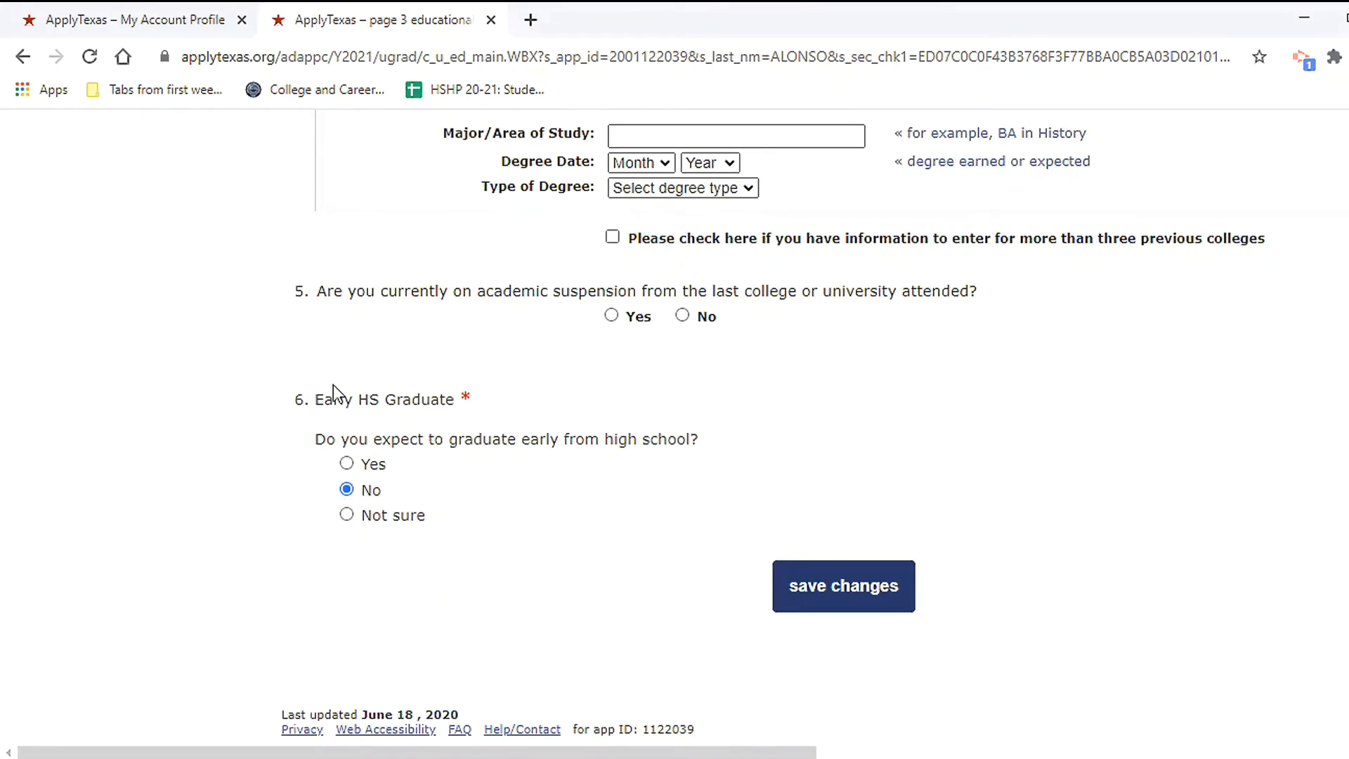
left_click(791, 589)
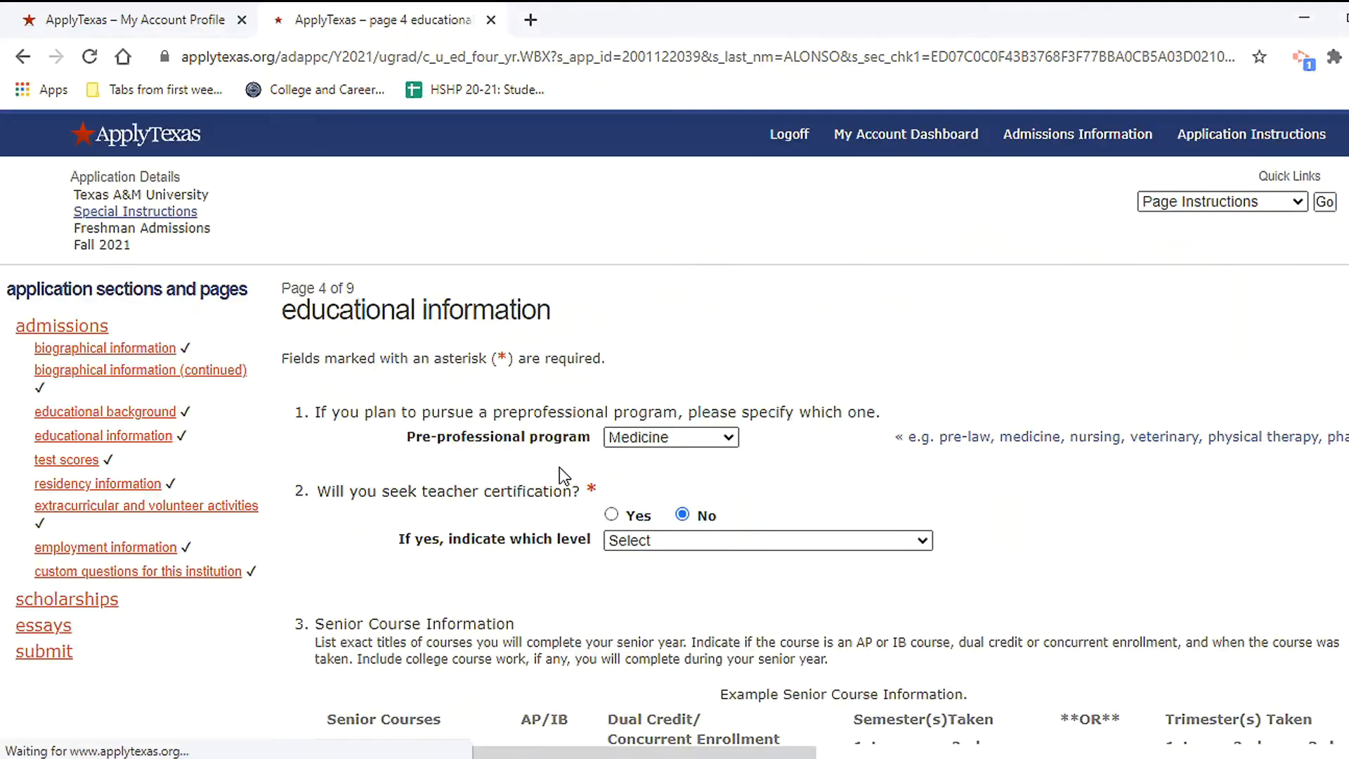
- Choose Medicine as the pre-professional program on the educational information page
left_click_drag(487, 358, 521, 356)
left_click(681, 350)
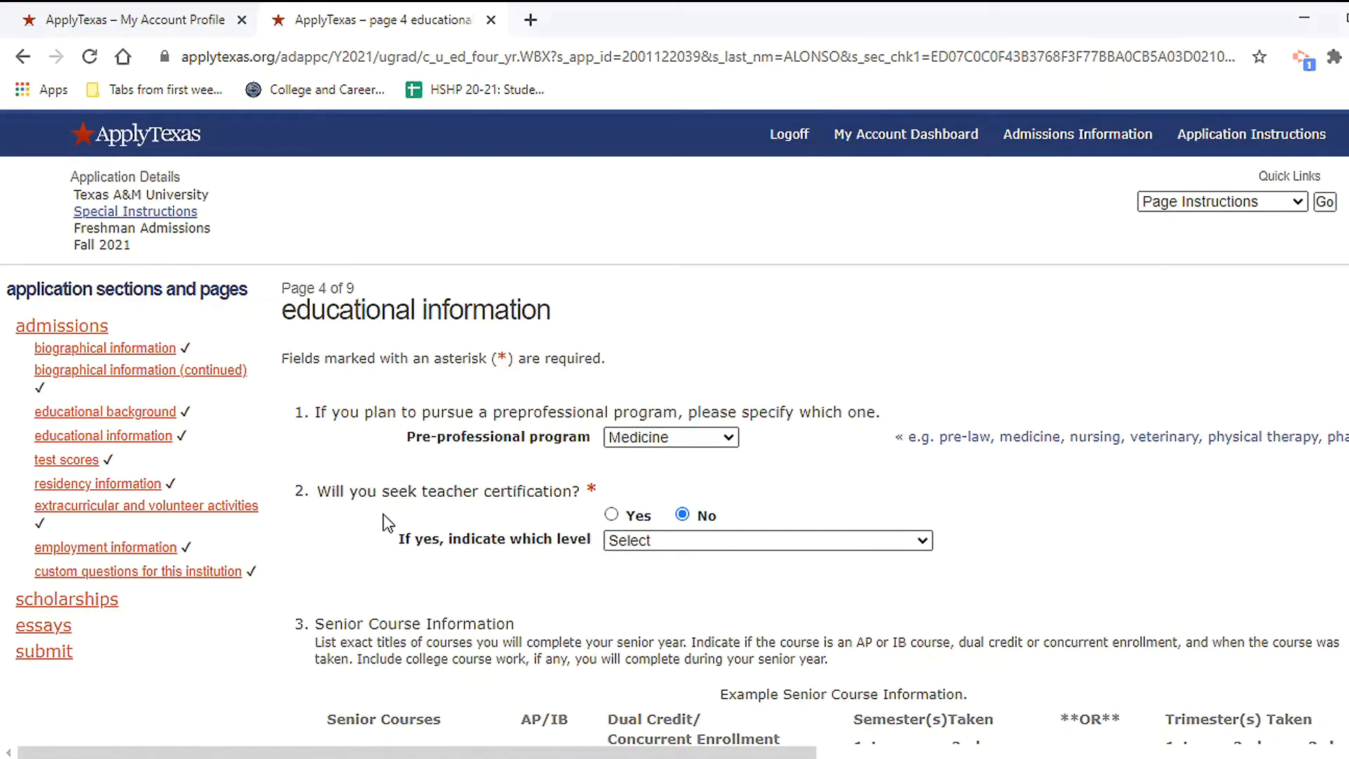
left_click(693, 448)
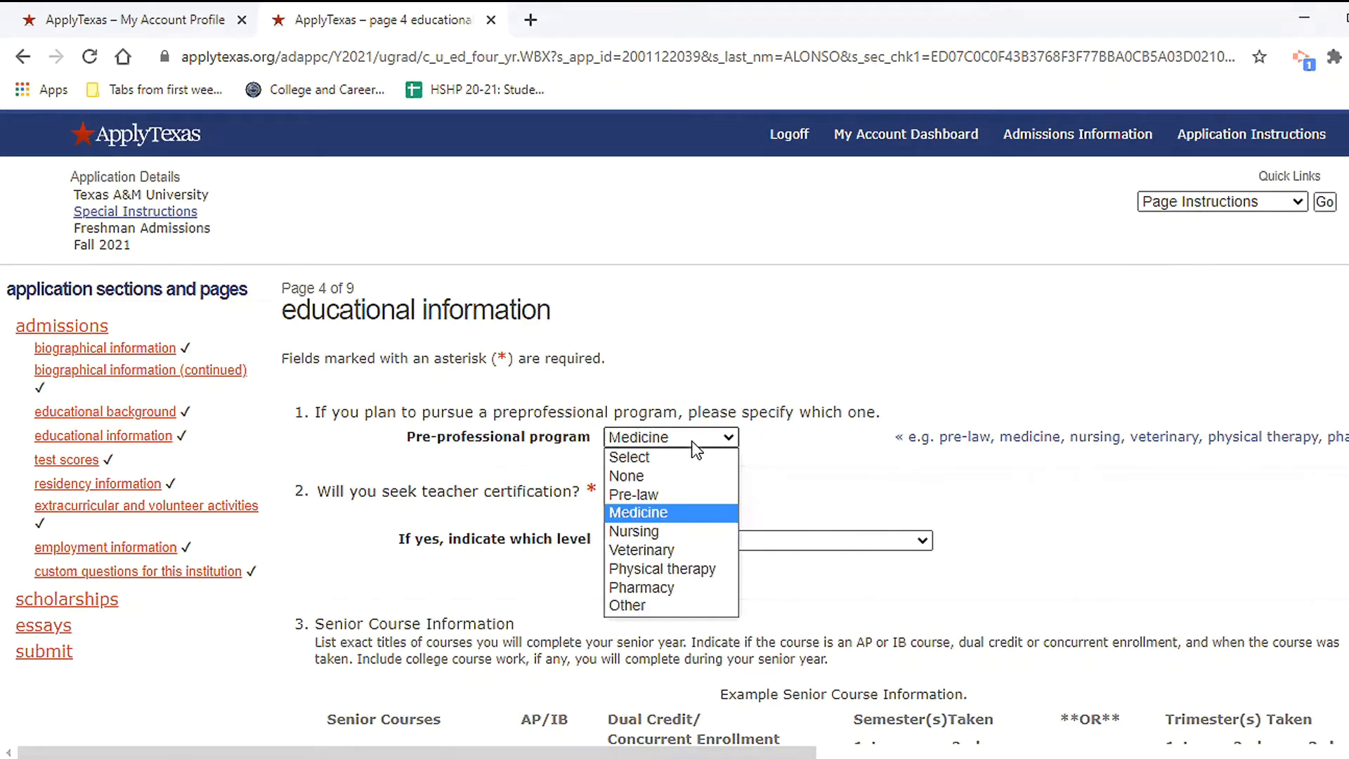
left_click(685, 517)
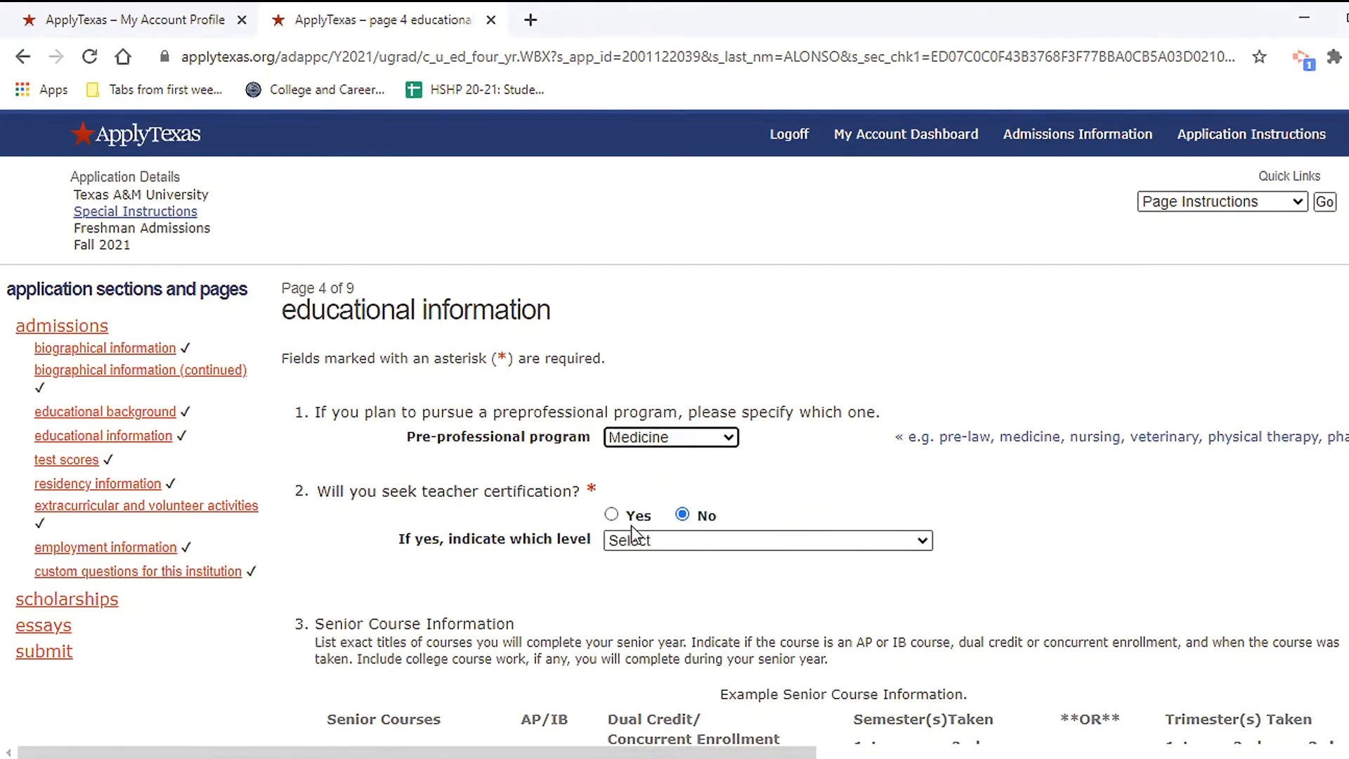
- Examine the available teacher certification levels without choosing one, and view the Senior Course Information section
scroll(411, 509, "down", 3)
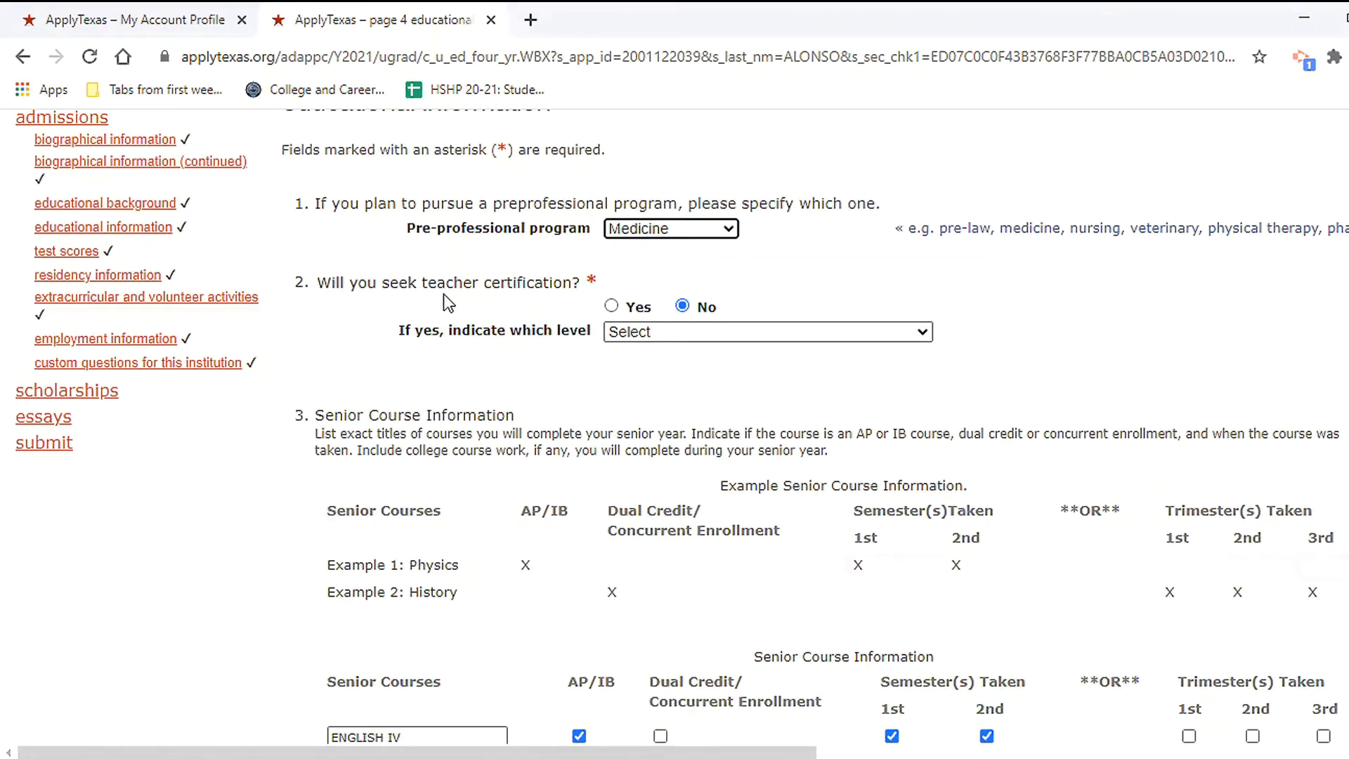
left_click(681, 335)
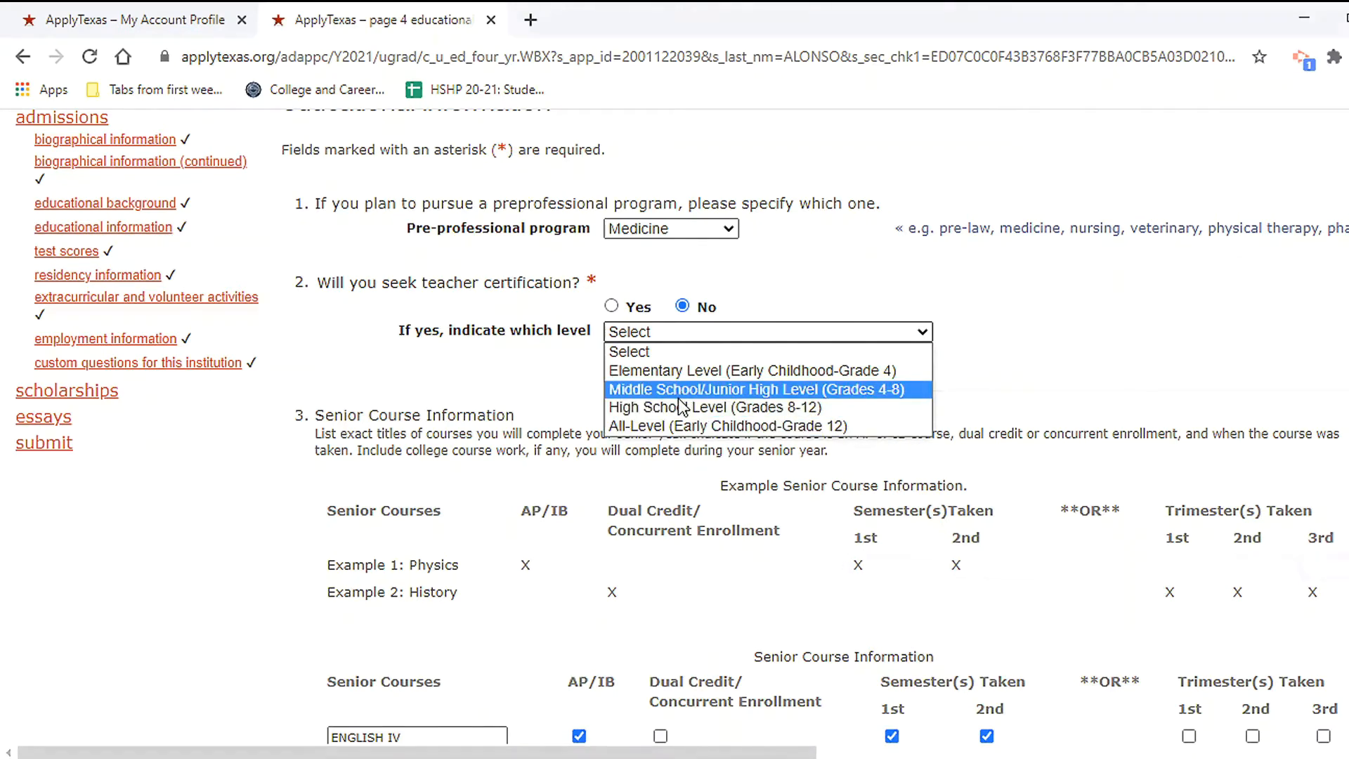
left_click(733, 329)
scroll(394, 435, "down", 1)
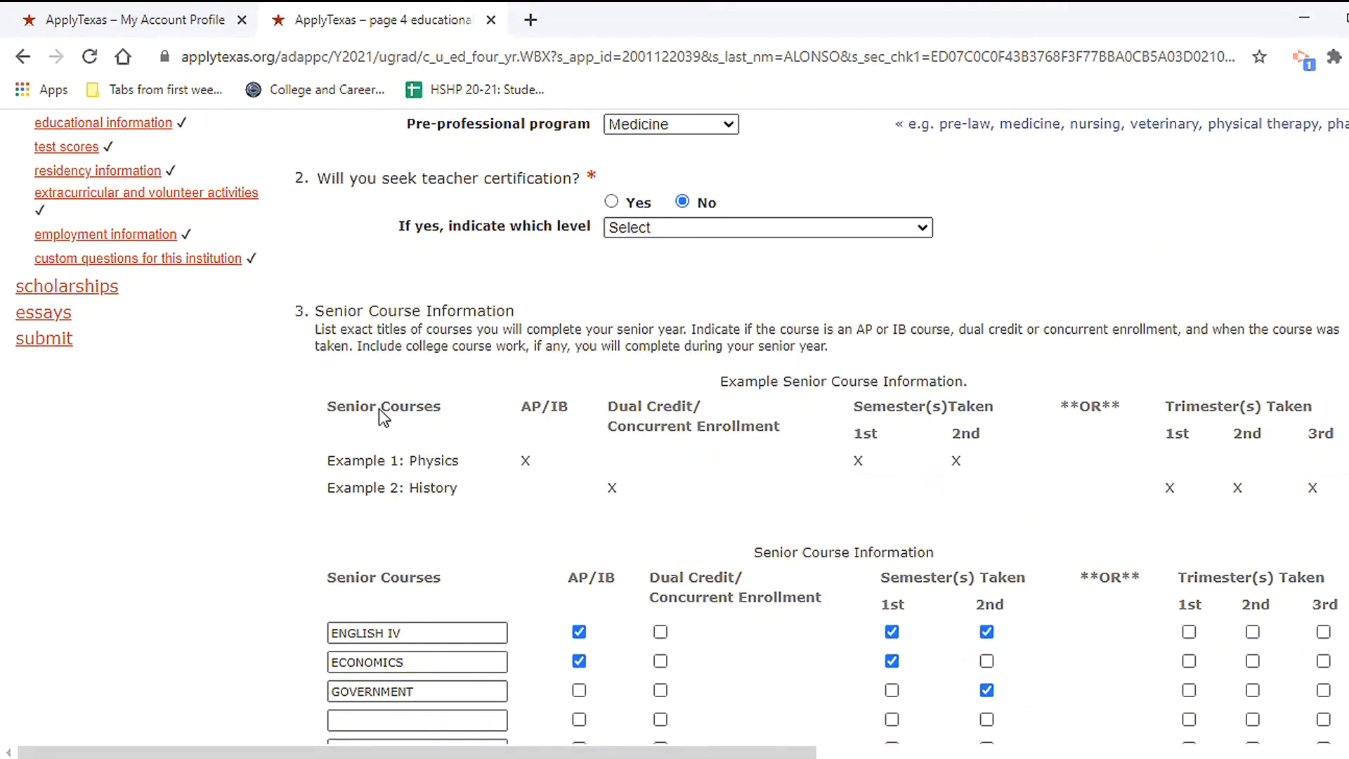
- Review the listed senior courses with their AP/IB and semester marks, and save the educational information page
scroll(297, 474, "down", 1)
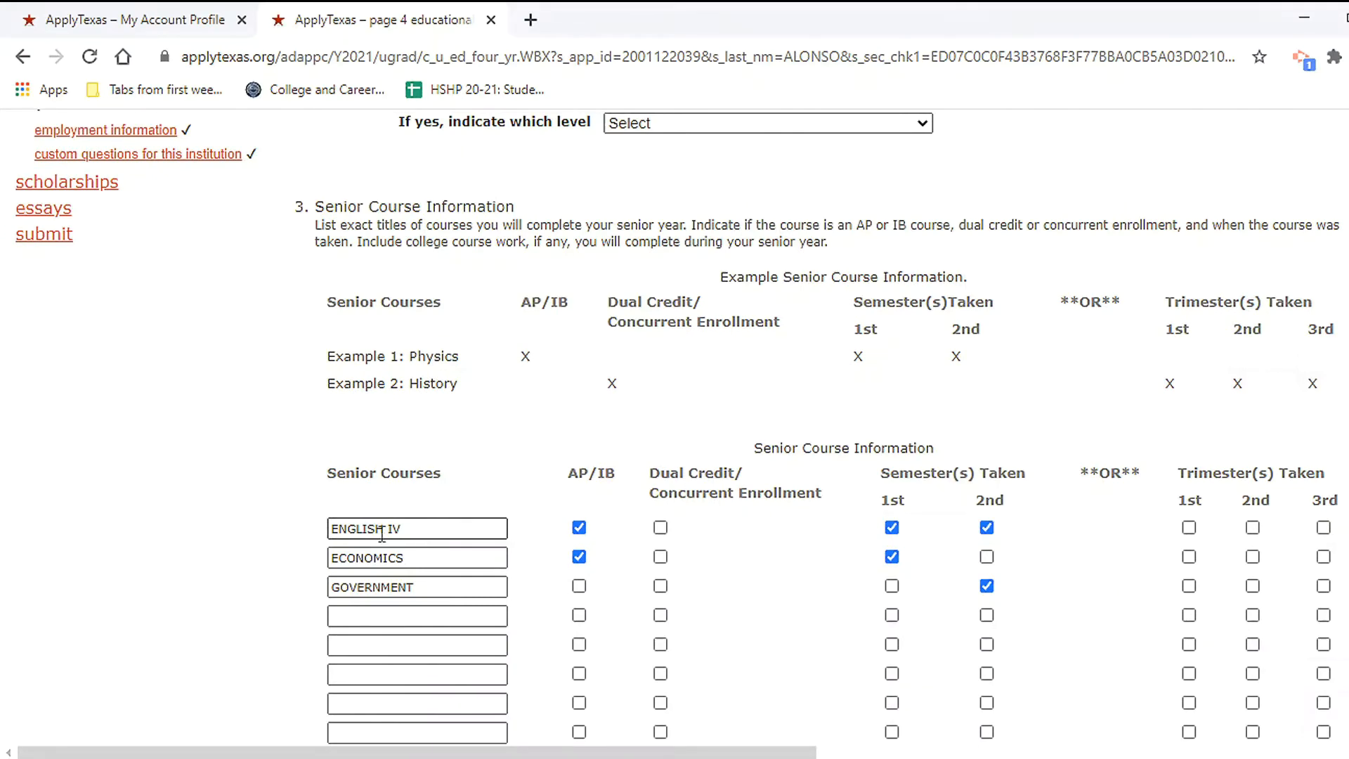
left_click(579, 529)
scroll(439, 552, "down", 1)
scroll(440, 552, "down", 3)
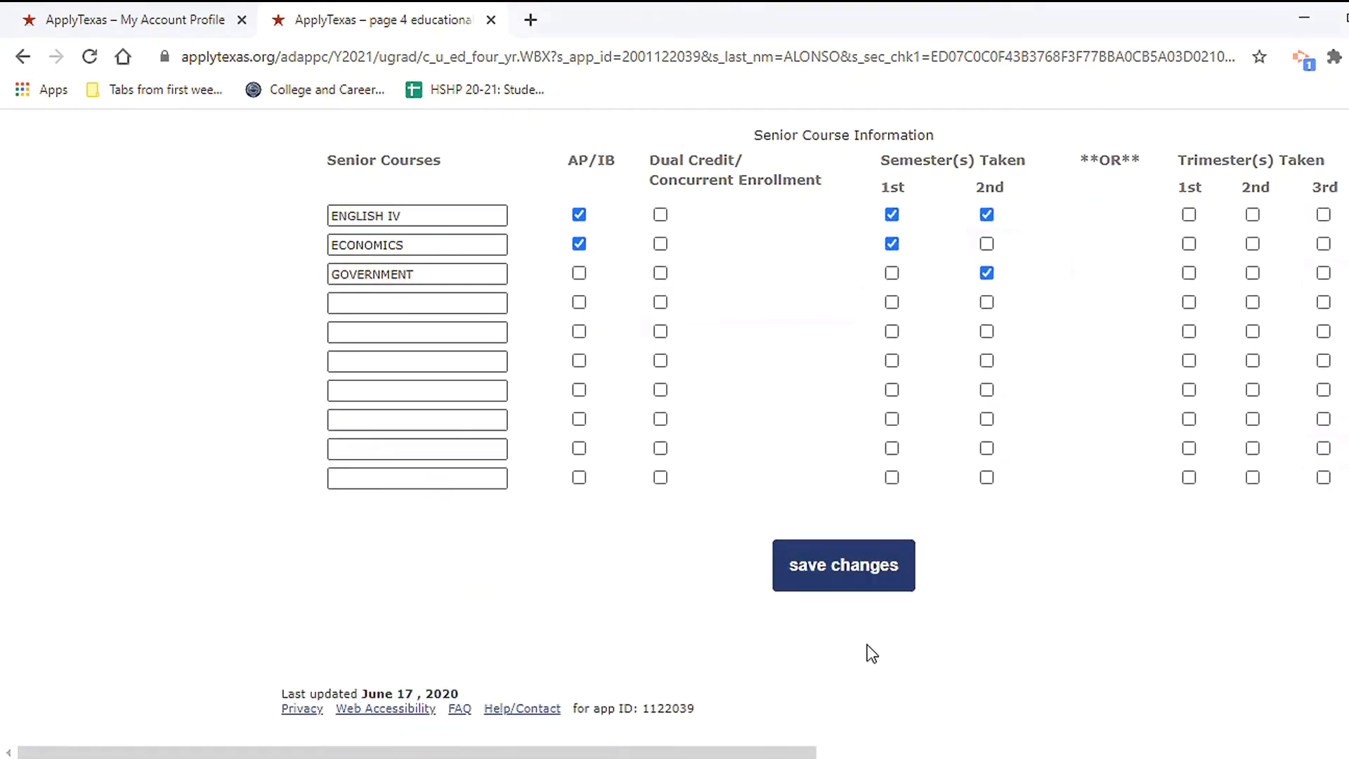
left_click(866, 557)
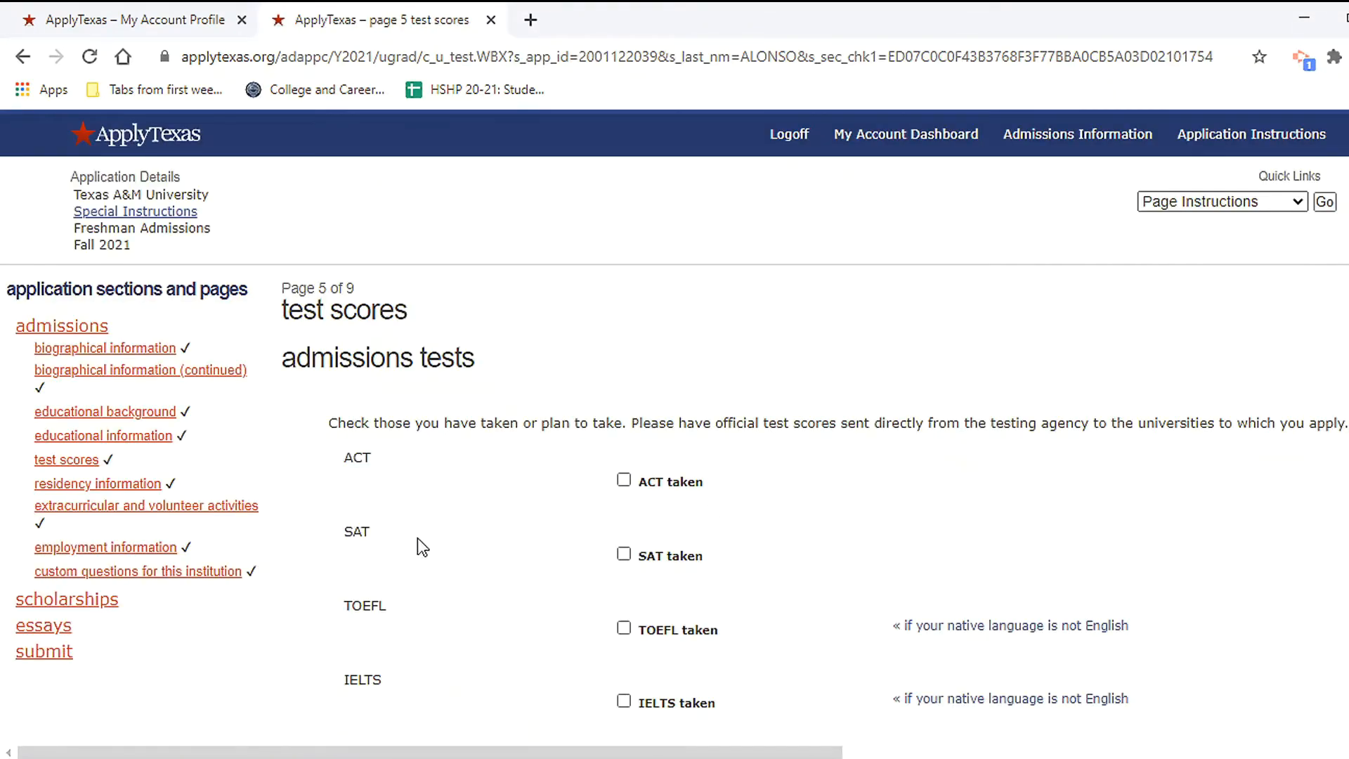
- Look at the employment information and extracurricular activities pages, and return to the test scores page
left_click(107, 550)
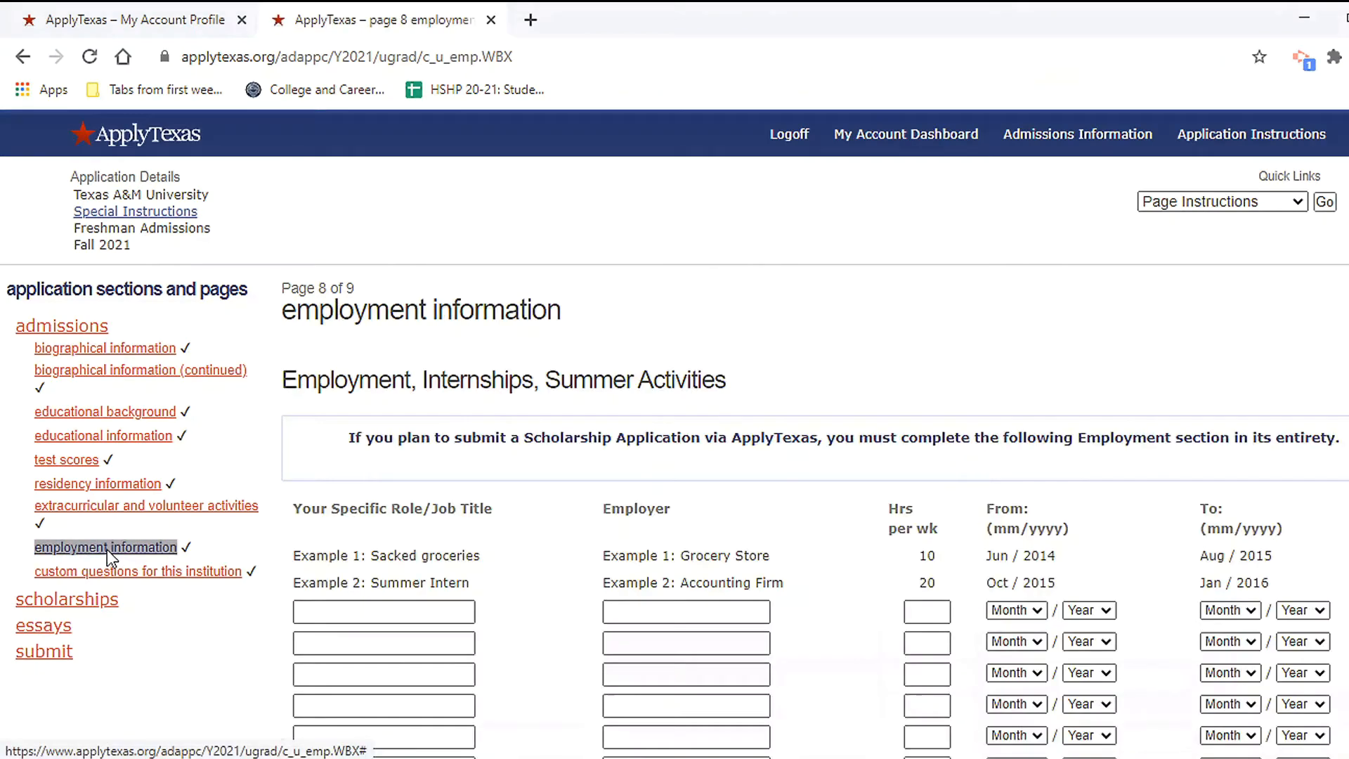
left_click(118, 511)
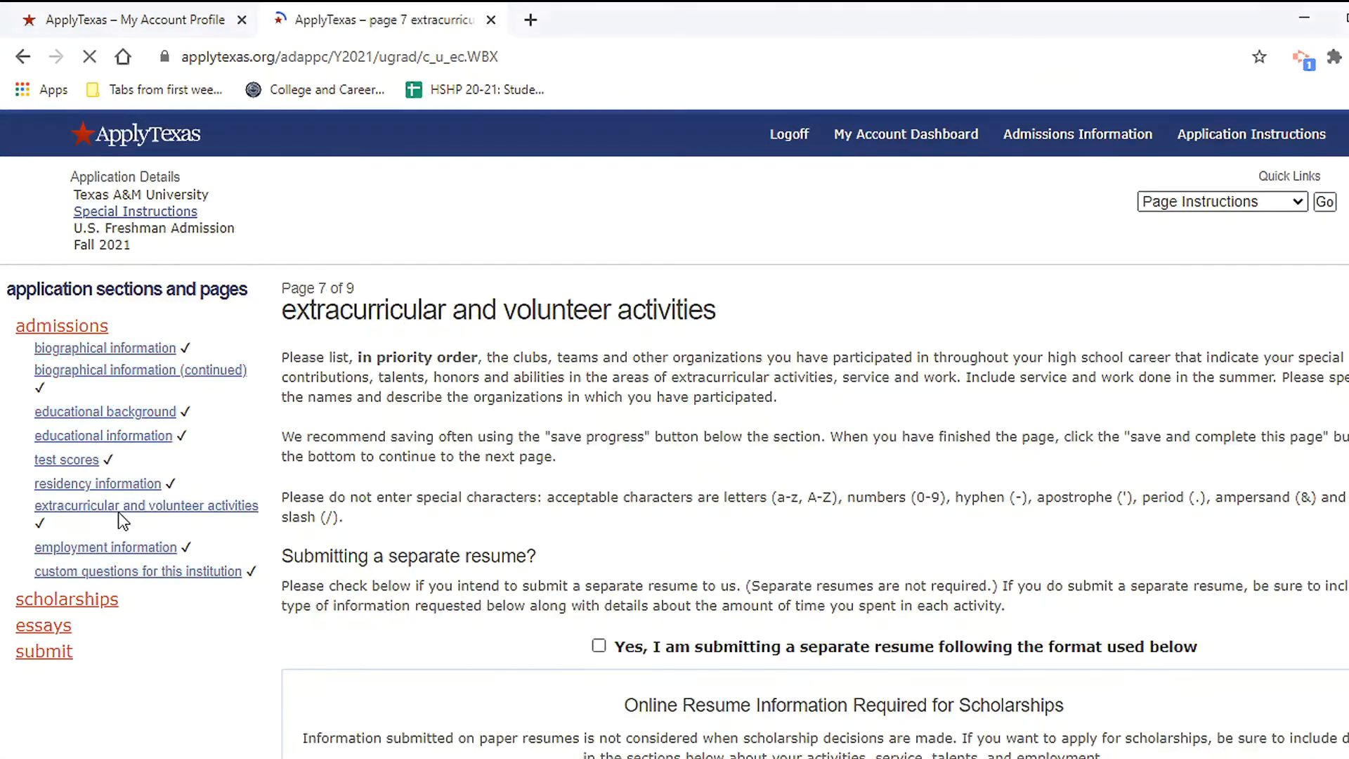
left_click(84, 462)
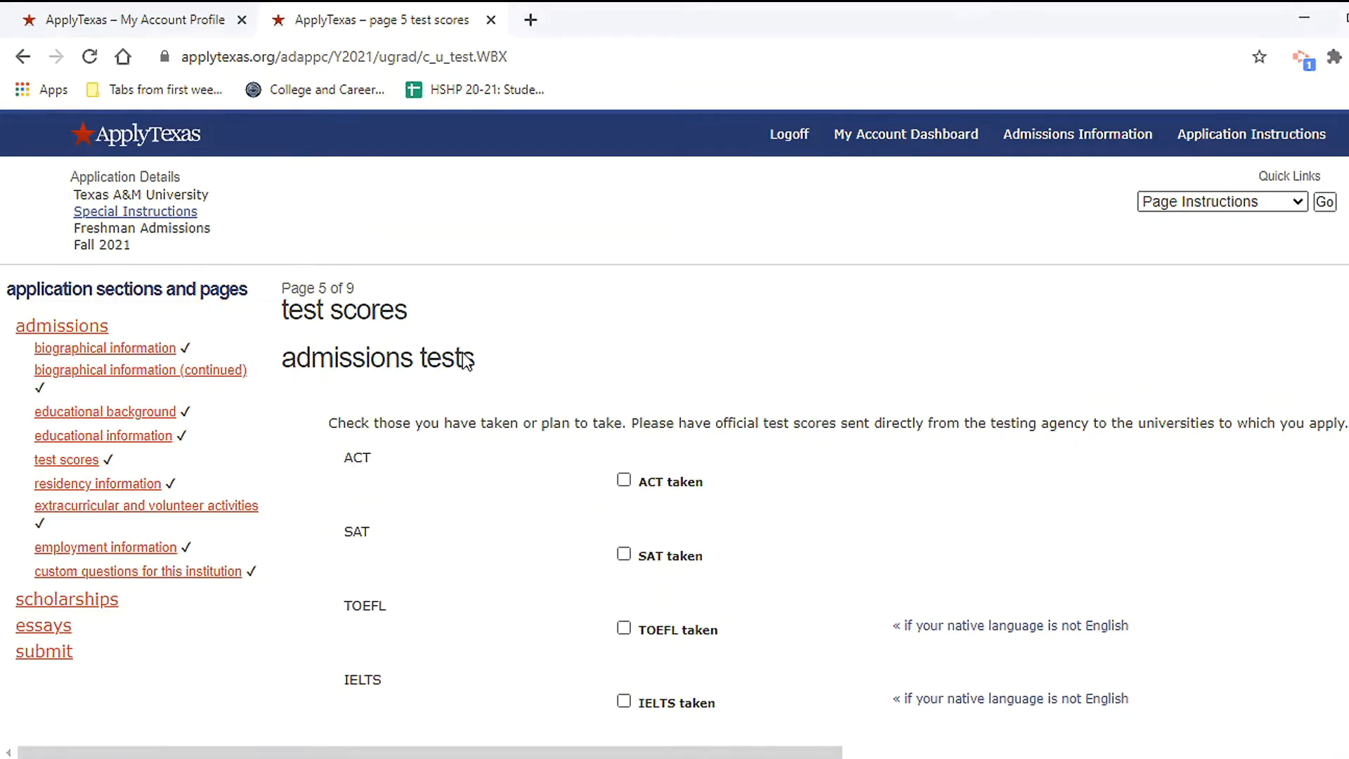
- Preview the date fields offered for the SAT by marking it as taken, and unmark it without entering a date
scroll(635, 393, "down", 2)
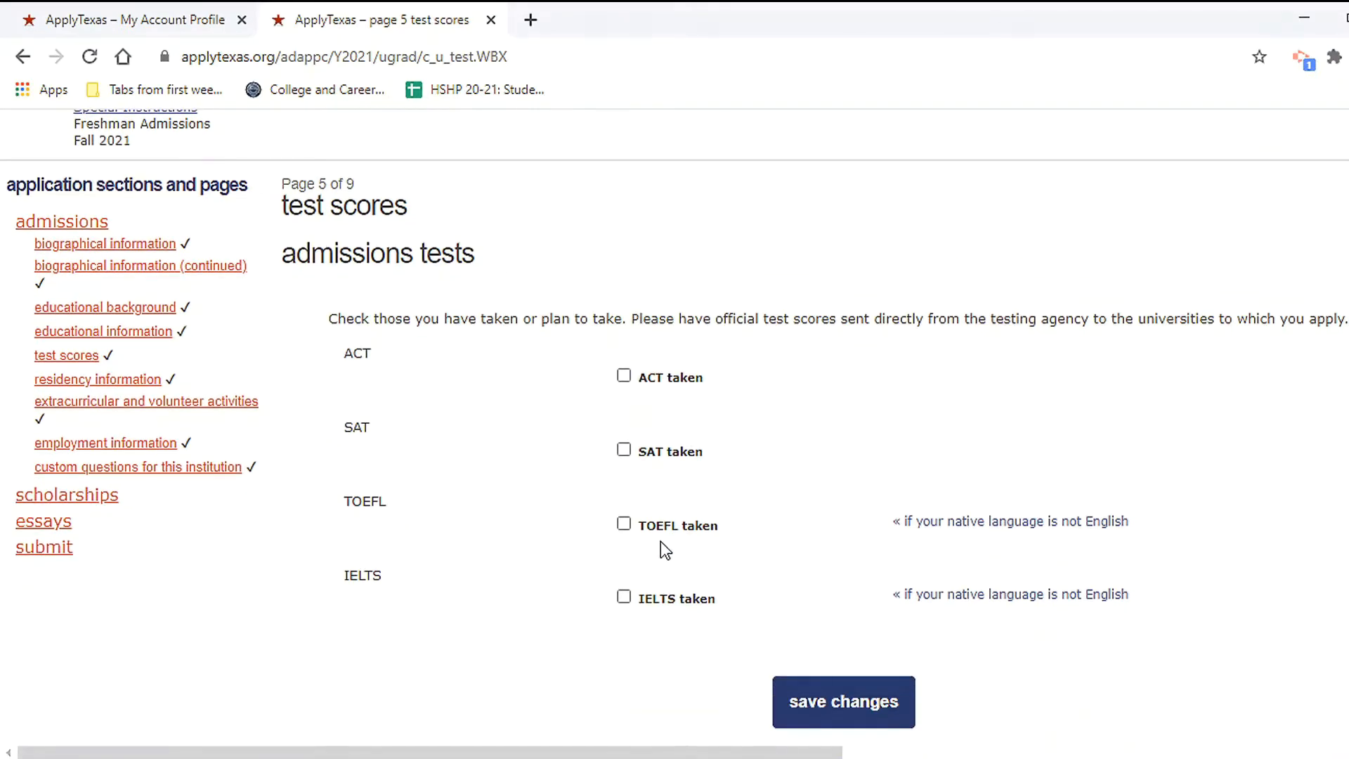
left_click(624, 451)
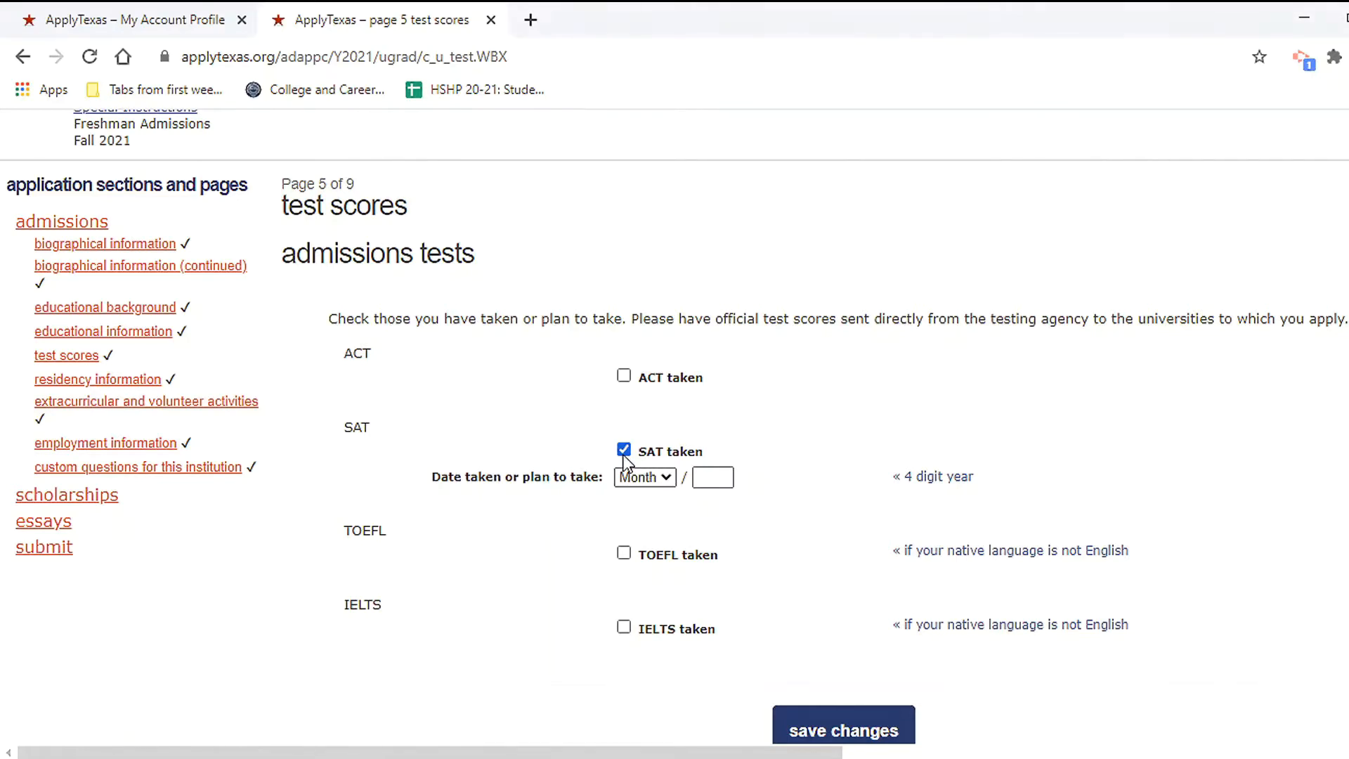
left_click(661, 485)
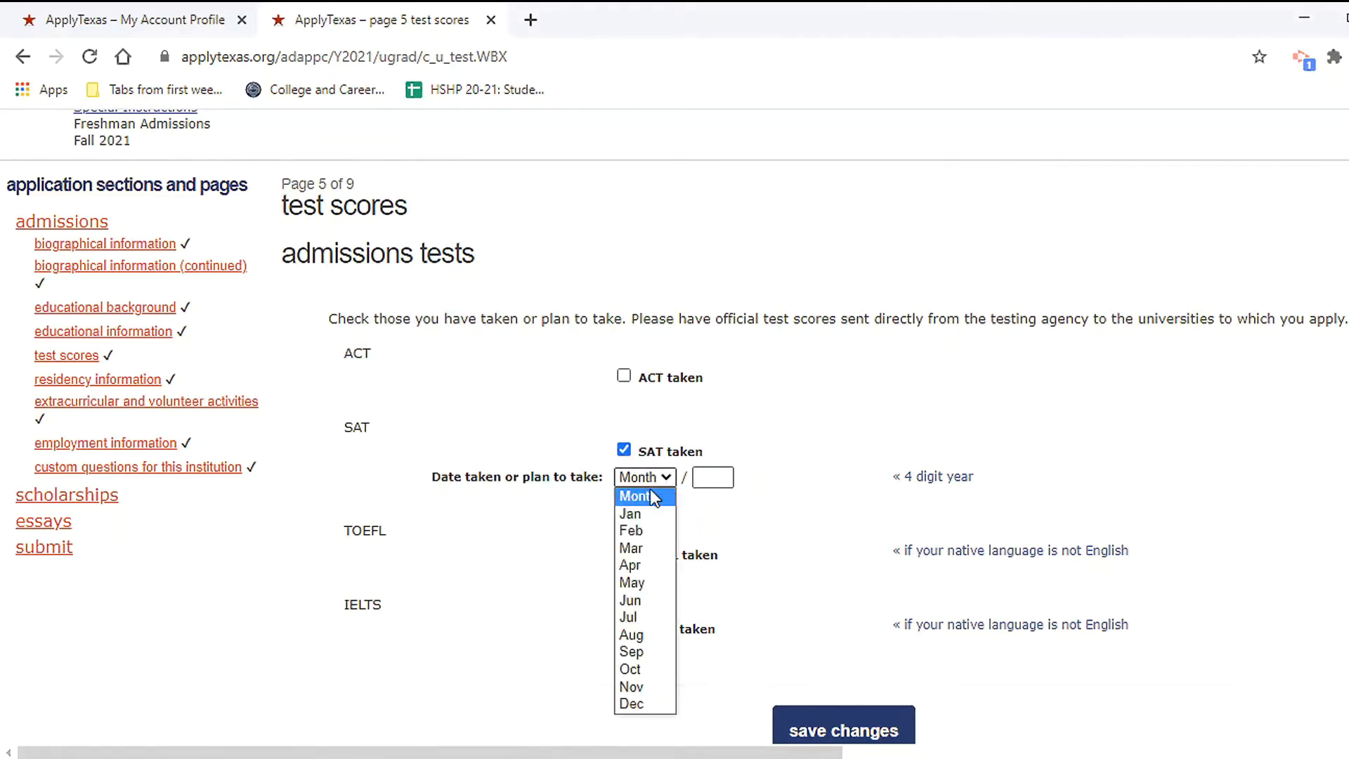
left_click(714, 478)
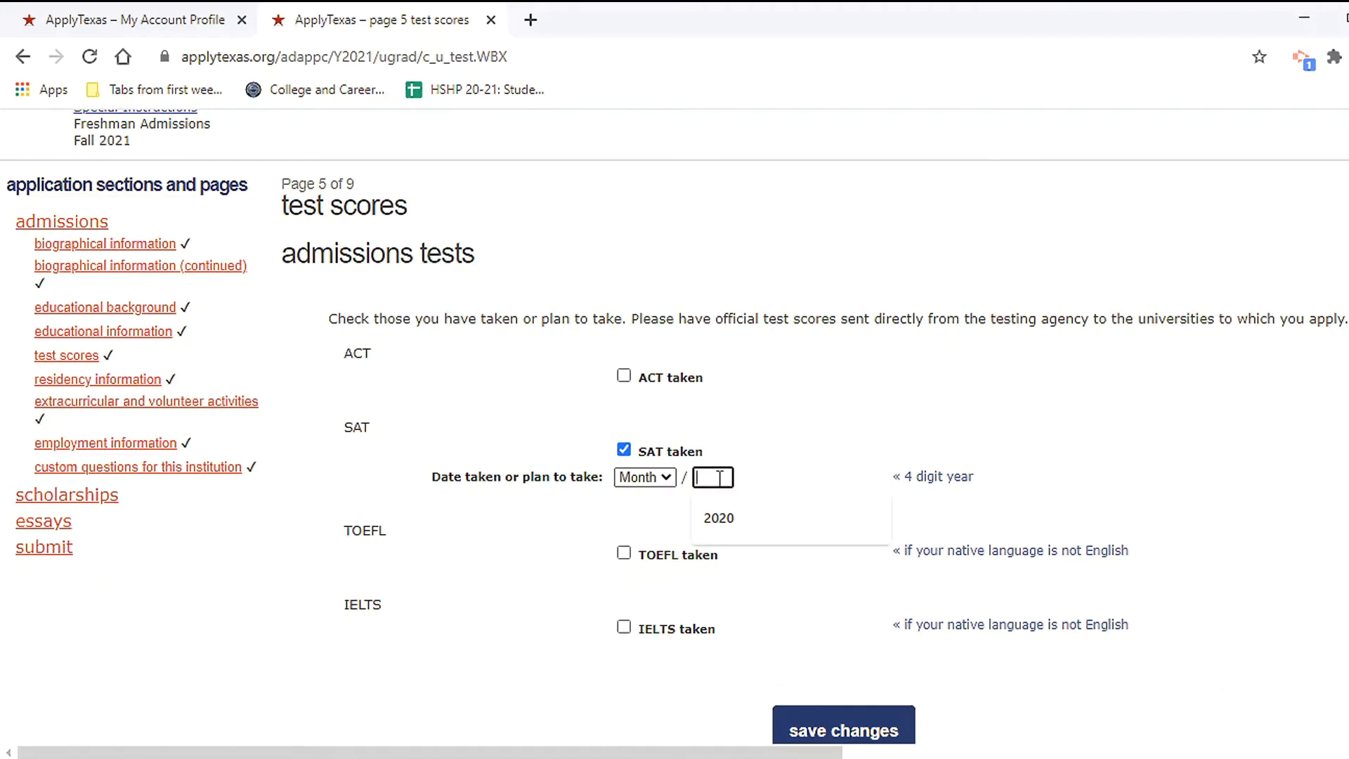
left_click(625, 450)
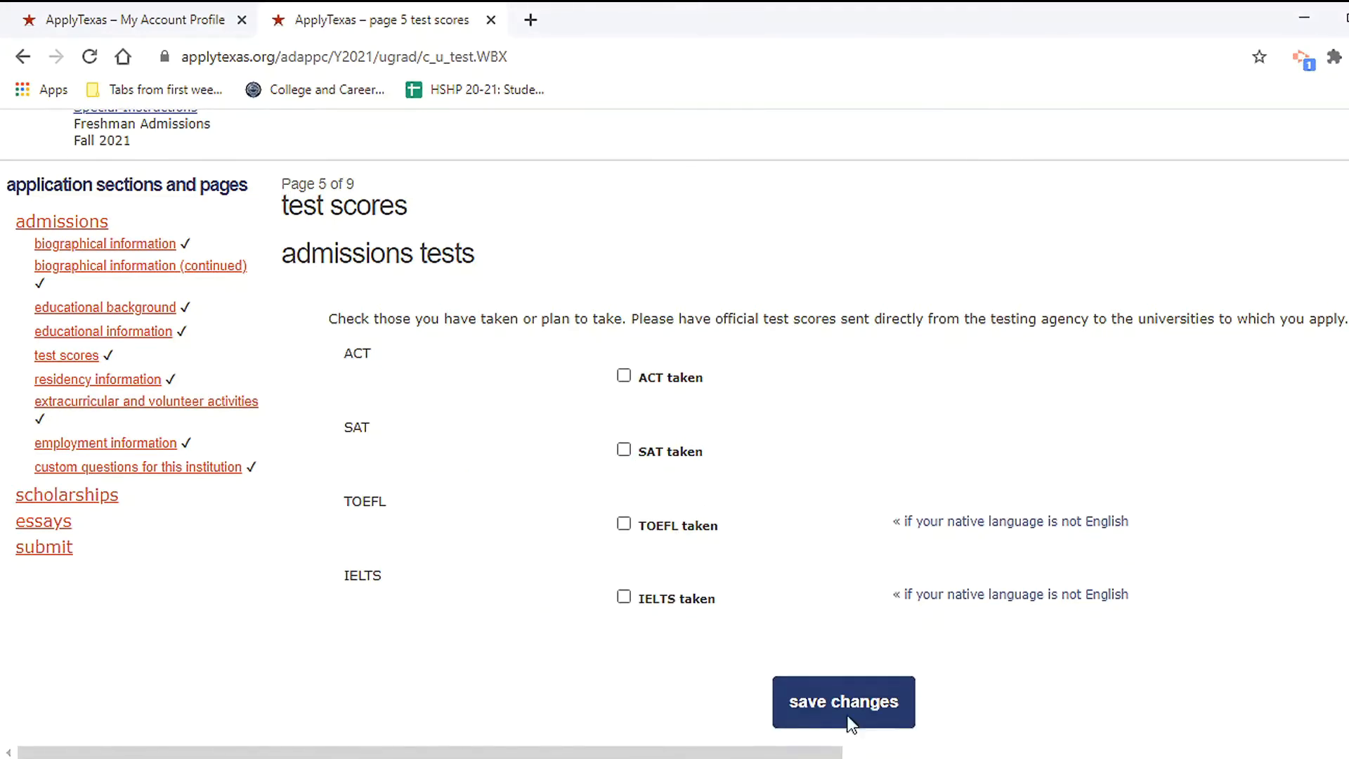
- Save the test scores page and bring up the completed residency questions and answers
left_click(865, 697)
scroll(575, 514, "down", 3)
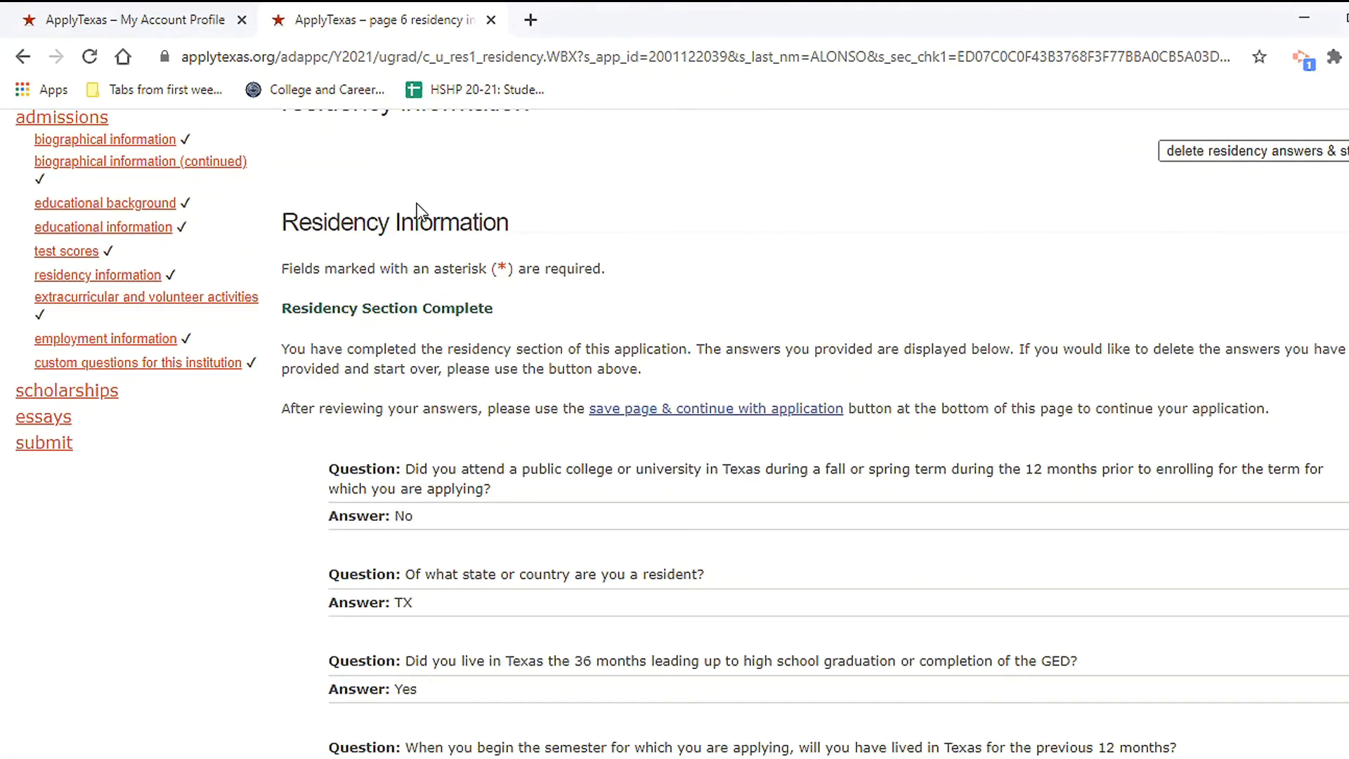
scroll(534, 460, "down", 2)
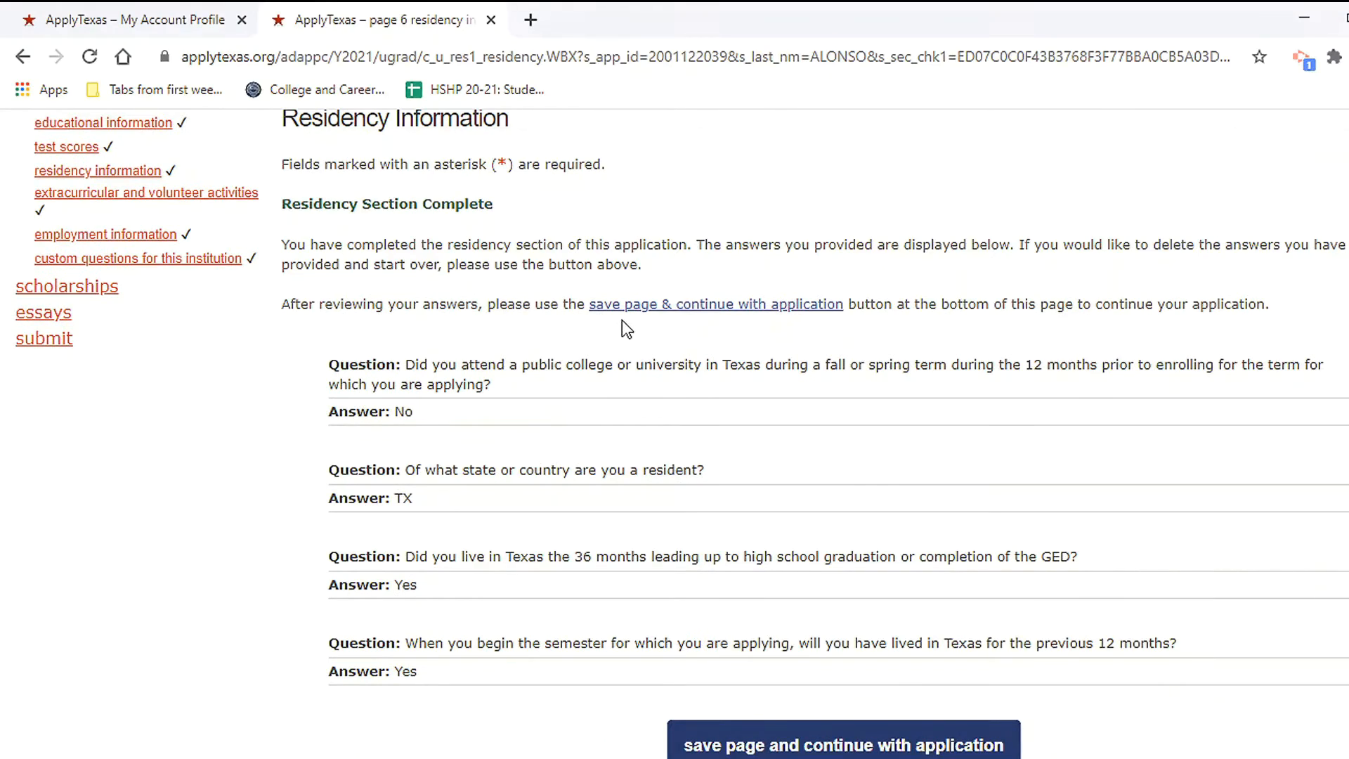
- Review the residency question about attending a Texas public college and its answer, and save the residency page to continue
left_click_drag(407, 369, 508, 397)
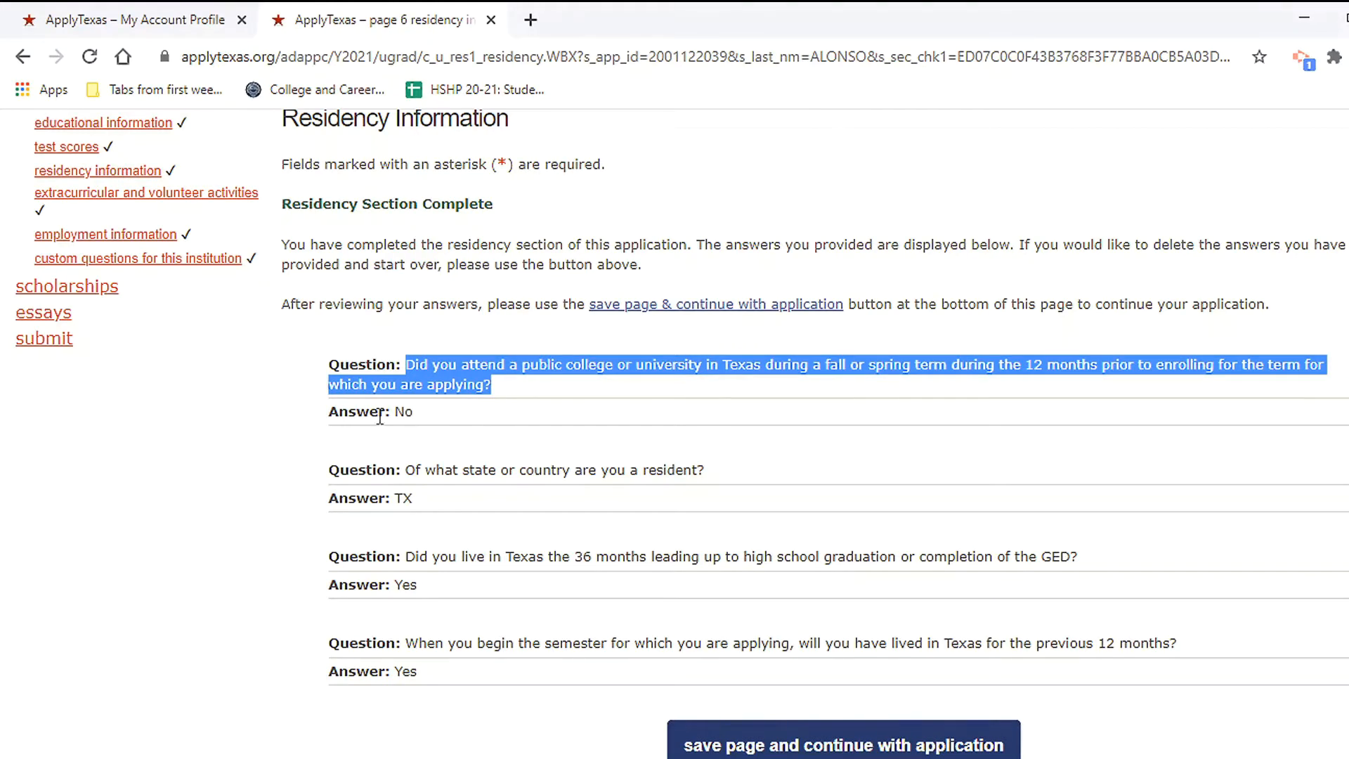
left_click_drag(391, 413, 416, 415)
left_click(432, 418)
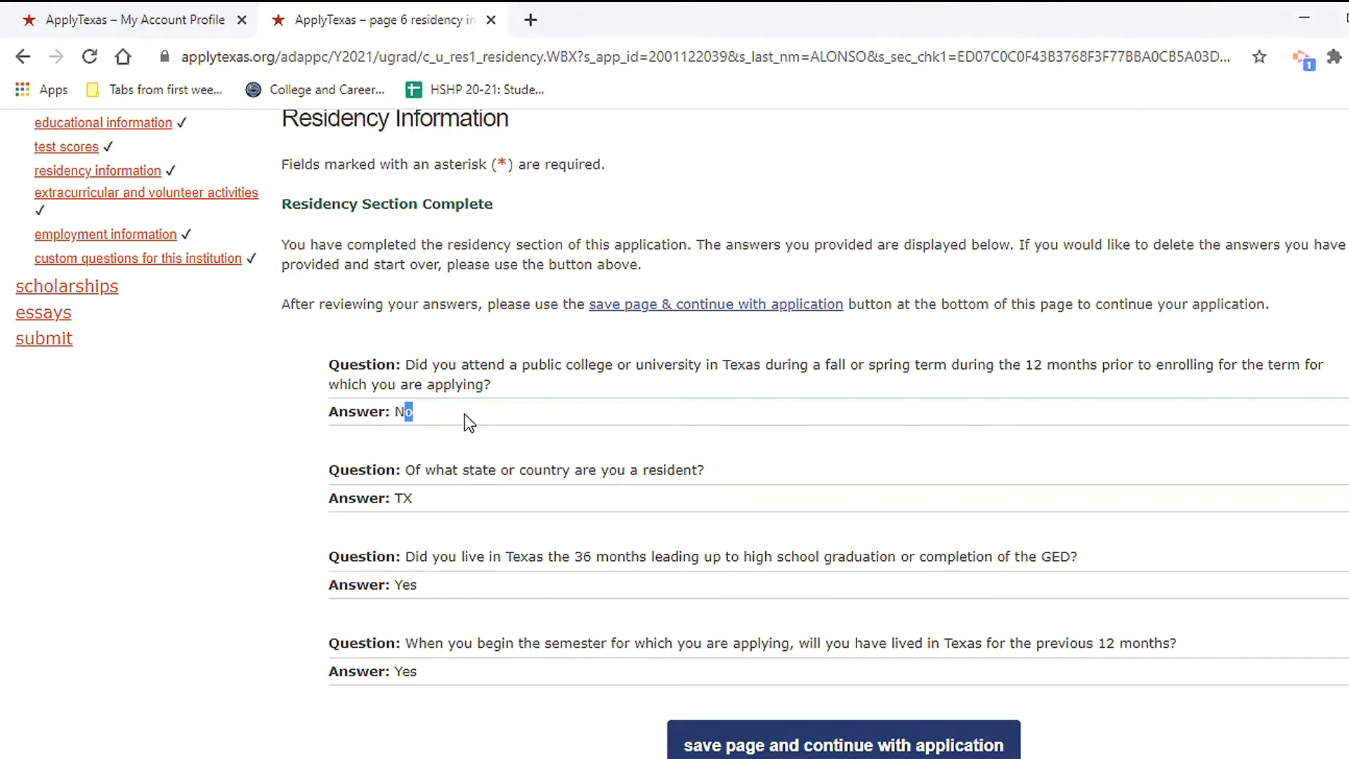
left_click(410, 415)
double_click(410, 415)
left_click(423, 422)
scroll(461, 498, "down", 3)
left_click(778, 567)
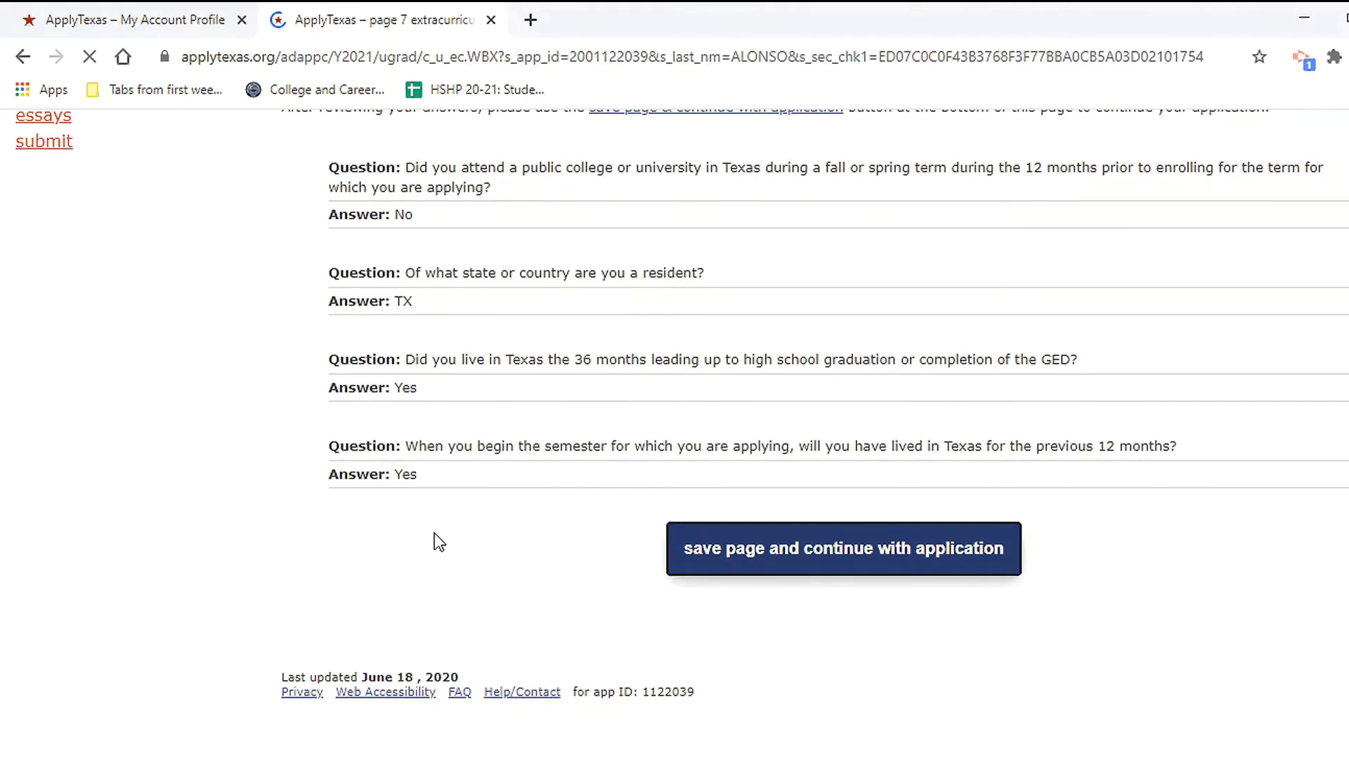
- Read the extracurricular and volunteer activities instructions, and try the separate resume option without keeping it selected
scroll(434, 532, "down", 2)
scroll(436, 533, "up", 2)
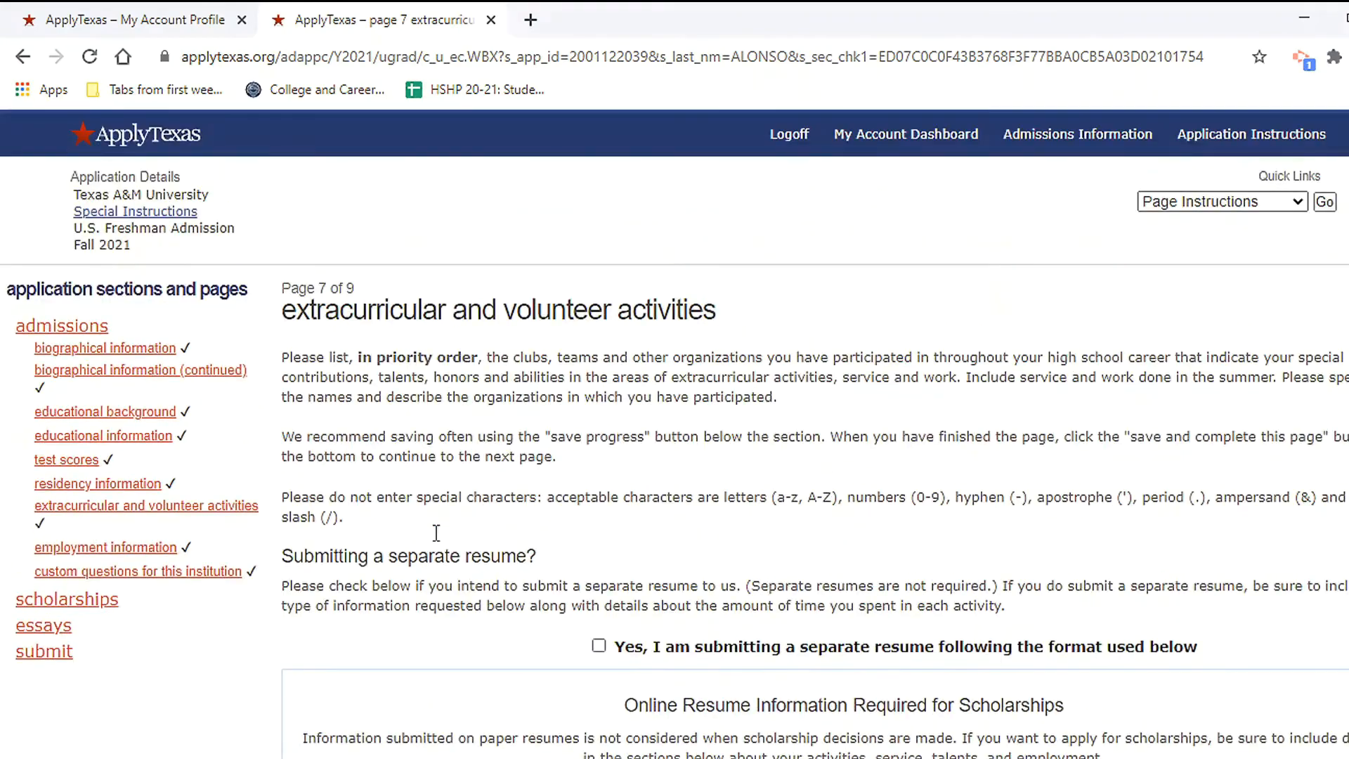
scroll(488, 501, "down", 1)
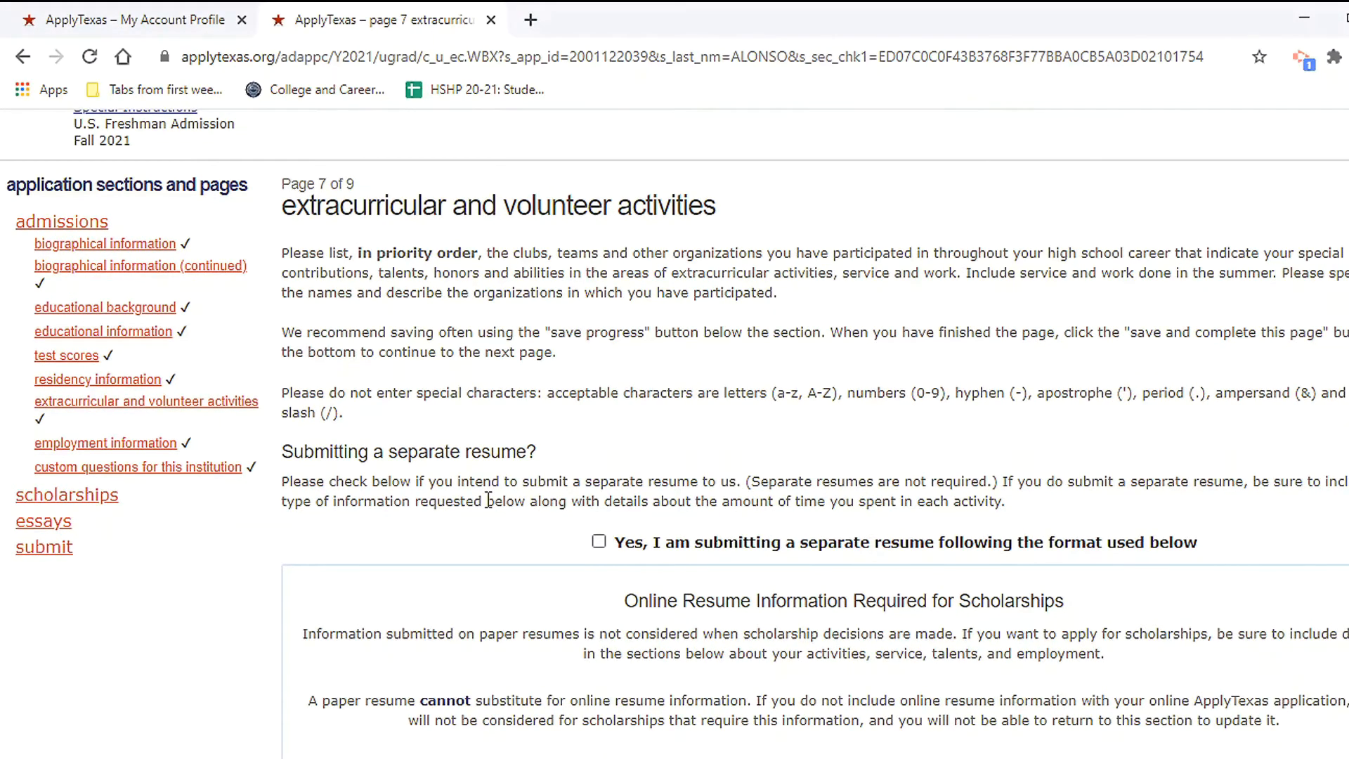
scroll(488, 500, "down", 2)
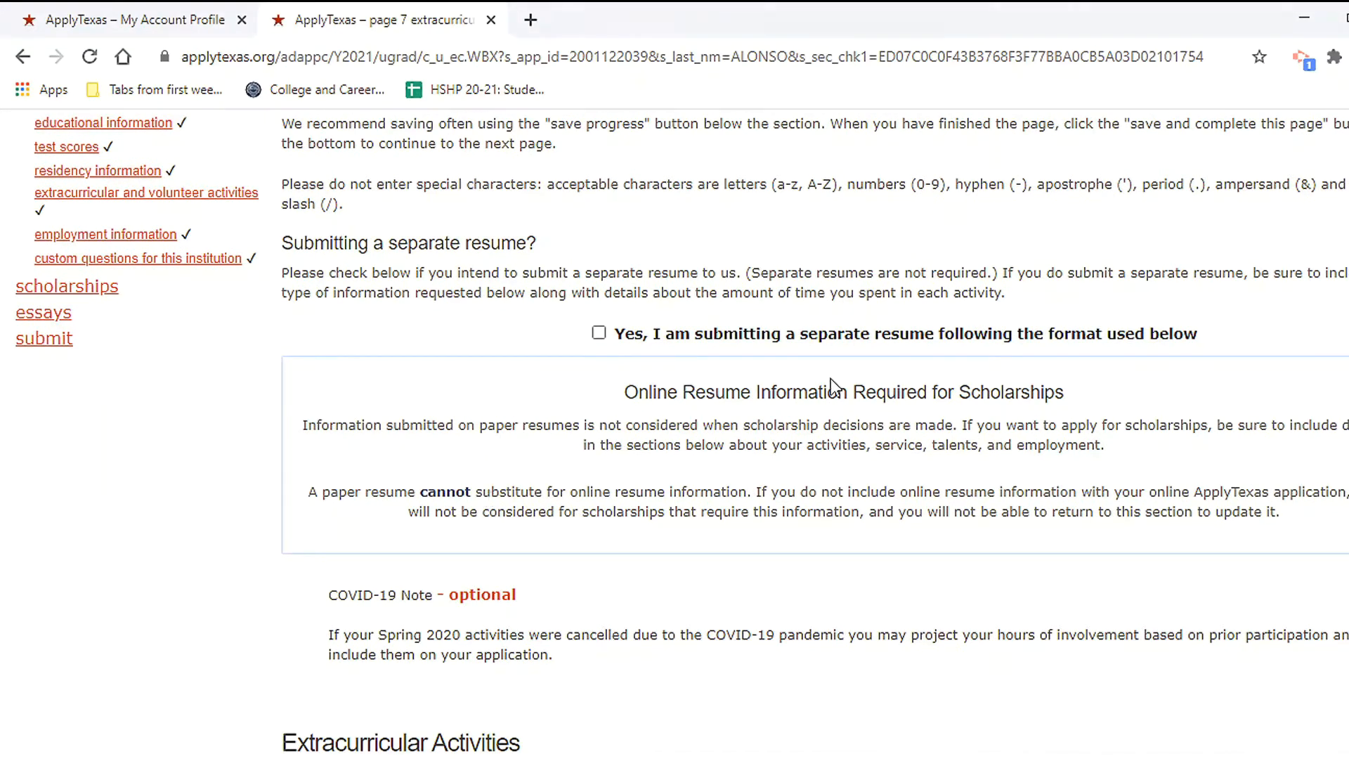
left_click(599, 334)
left_click(600, 335)
- Examine the online resume requirement, the COVID-19 note and the two example extracurricular activities
scroll(625, 424, "down", 2)
scroll(624, 425, "down", 3)
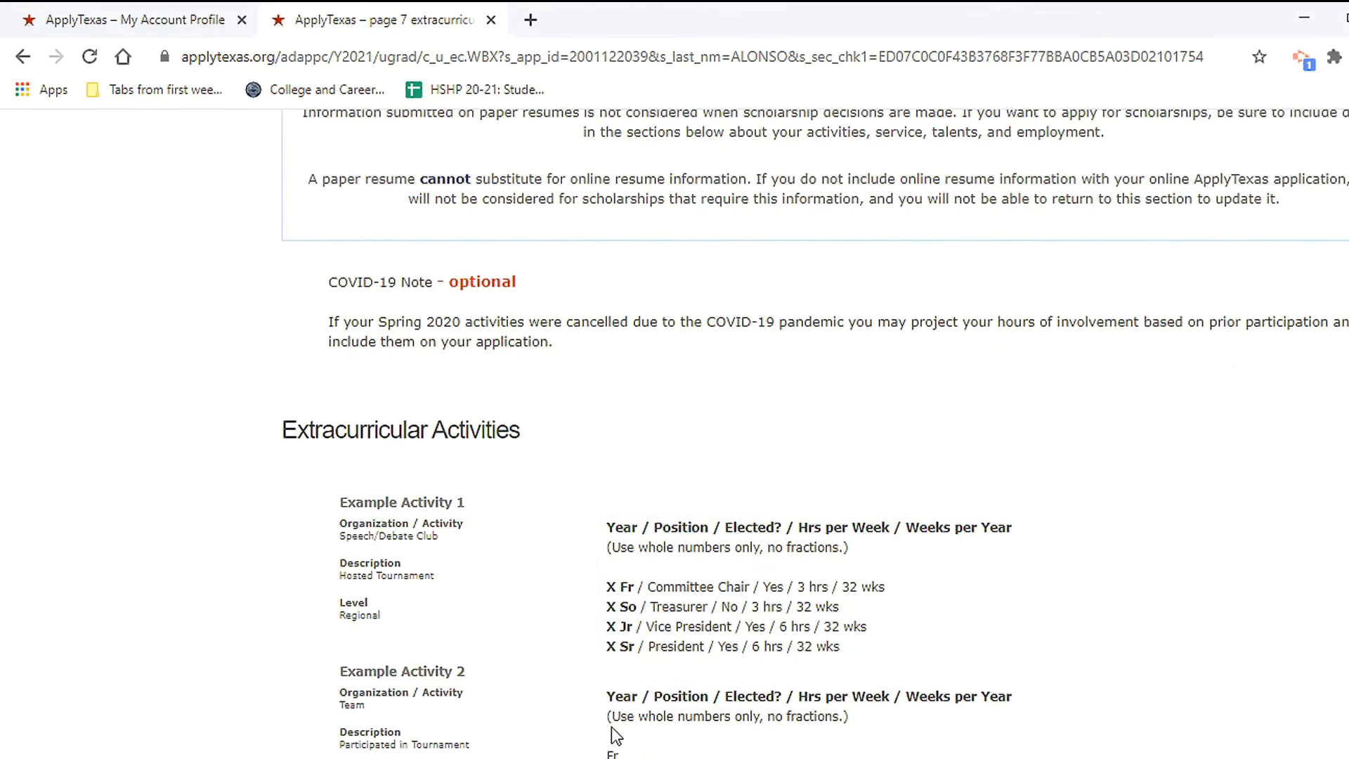
scroll(640, 537, "down", 5)
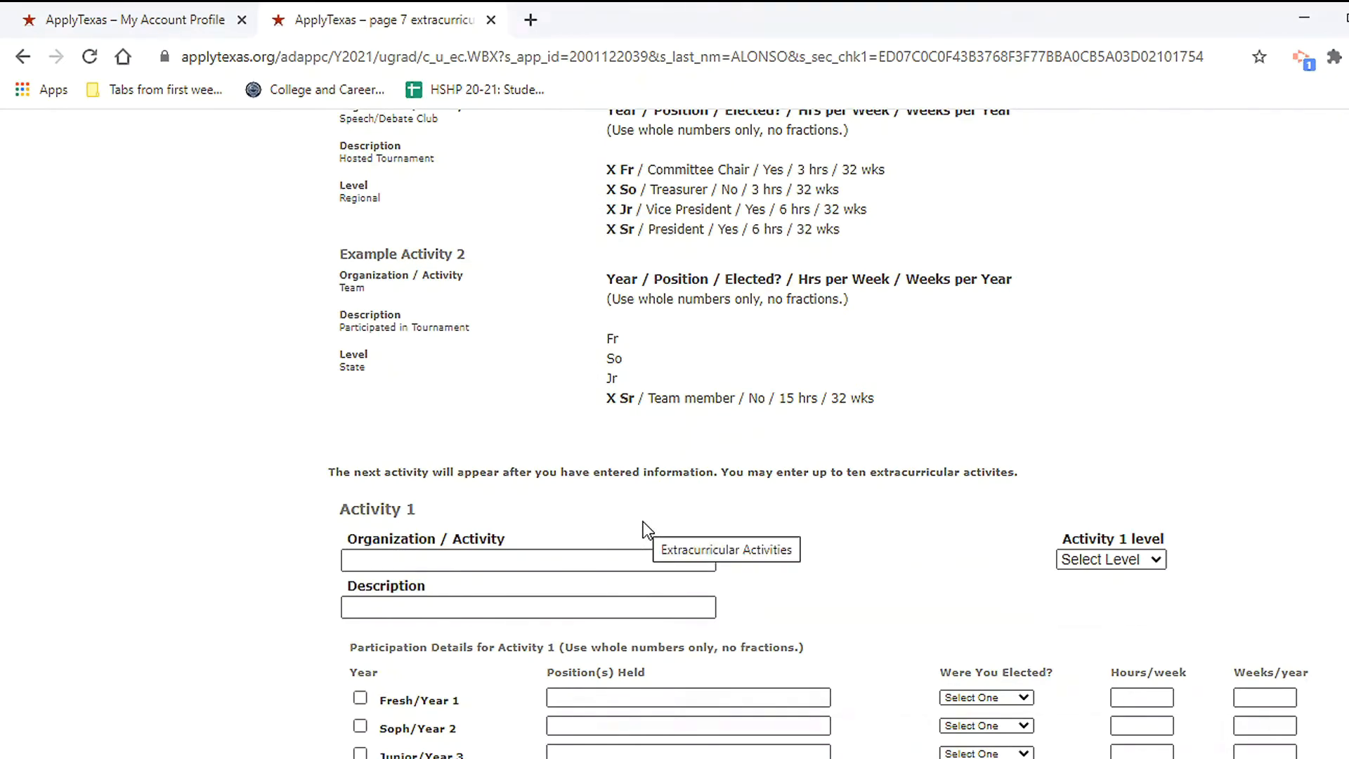
scroll(646, 527, "up", 6)
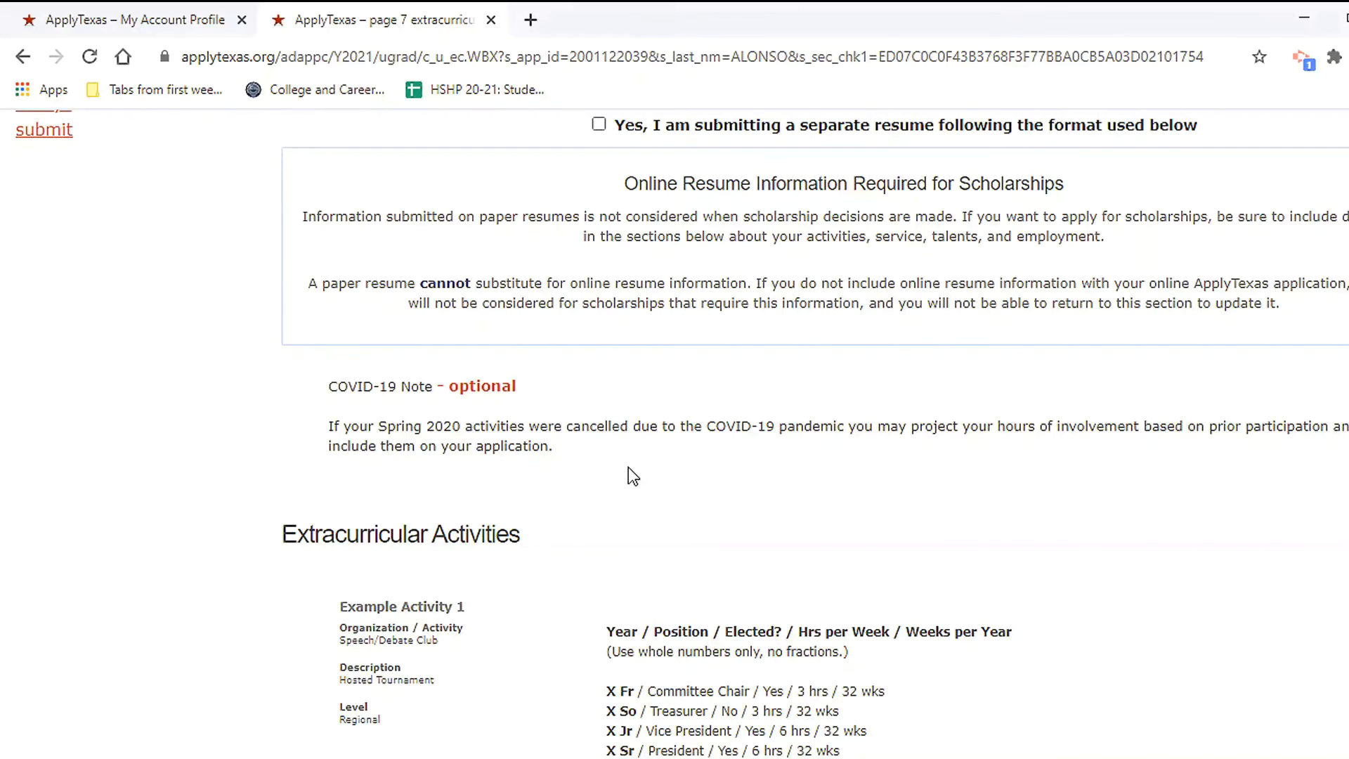
scroll(628, 466, "down", 5)
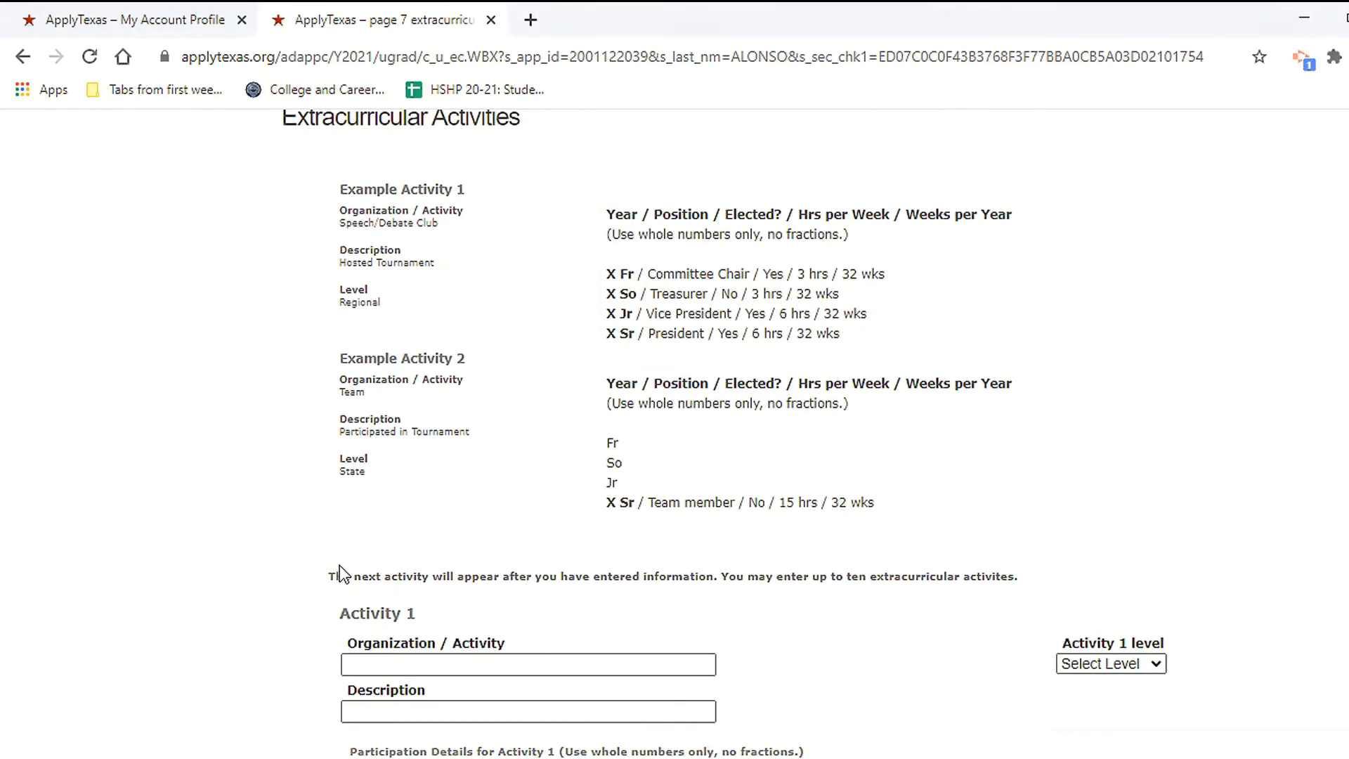
scroll(536, 612, "down", 1)
scroll(536, 603, "up", 2)
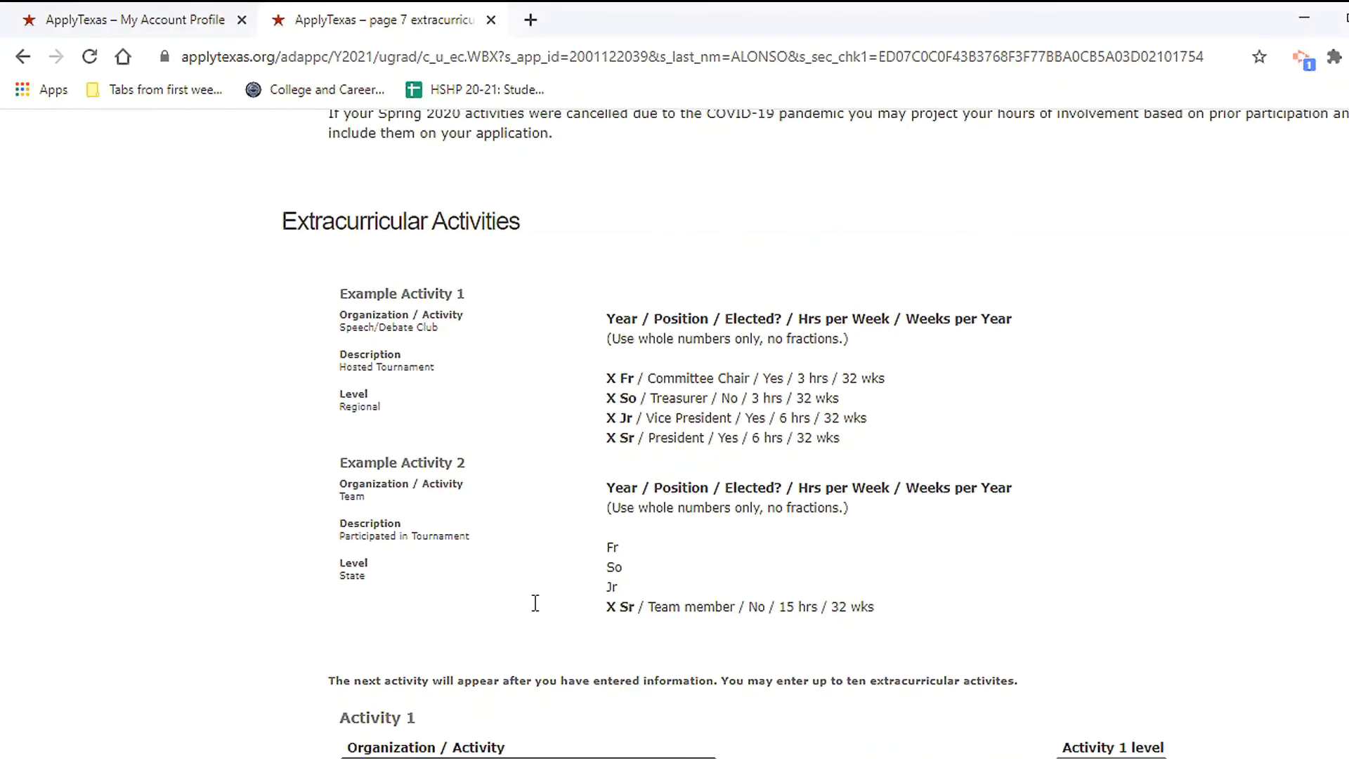
- Enter Activity 1 as HSHP Chess Team with the description "competed, volunteer work," and the REGIONAL level
scroll(493, 270, "down", 4)
left_click(539, 457)
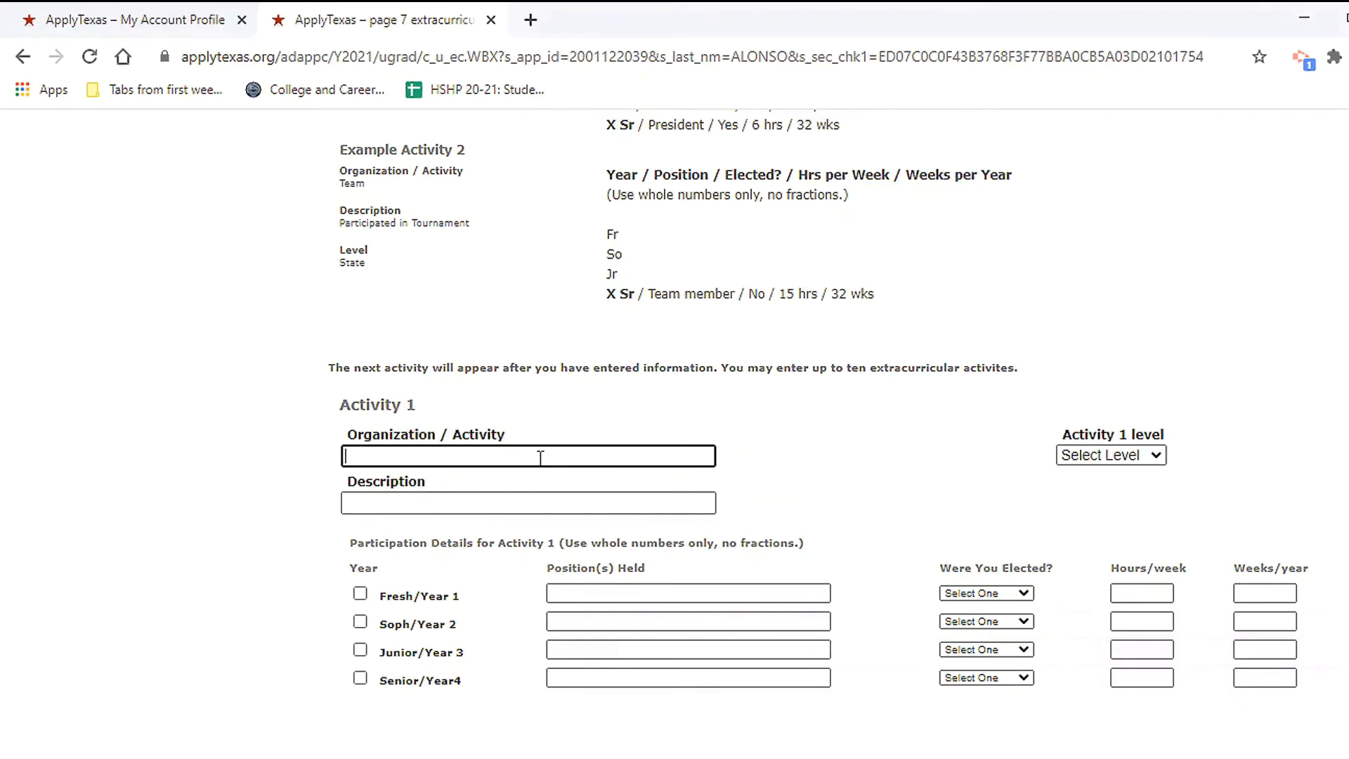
type("HSHP Chess Team")
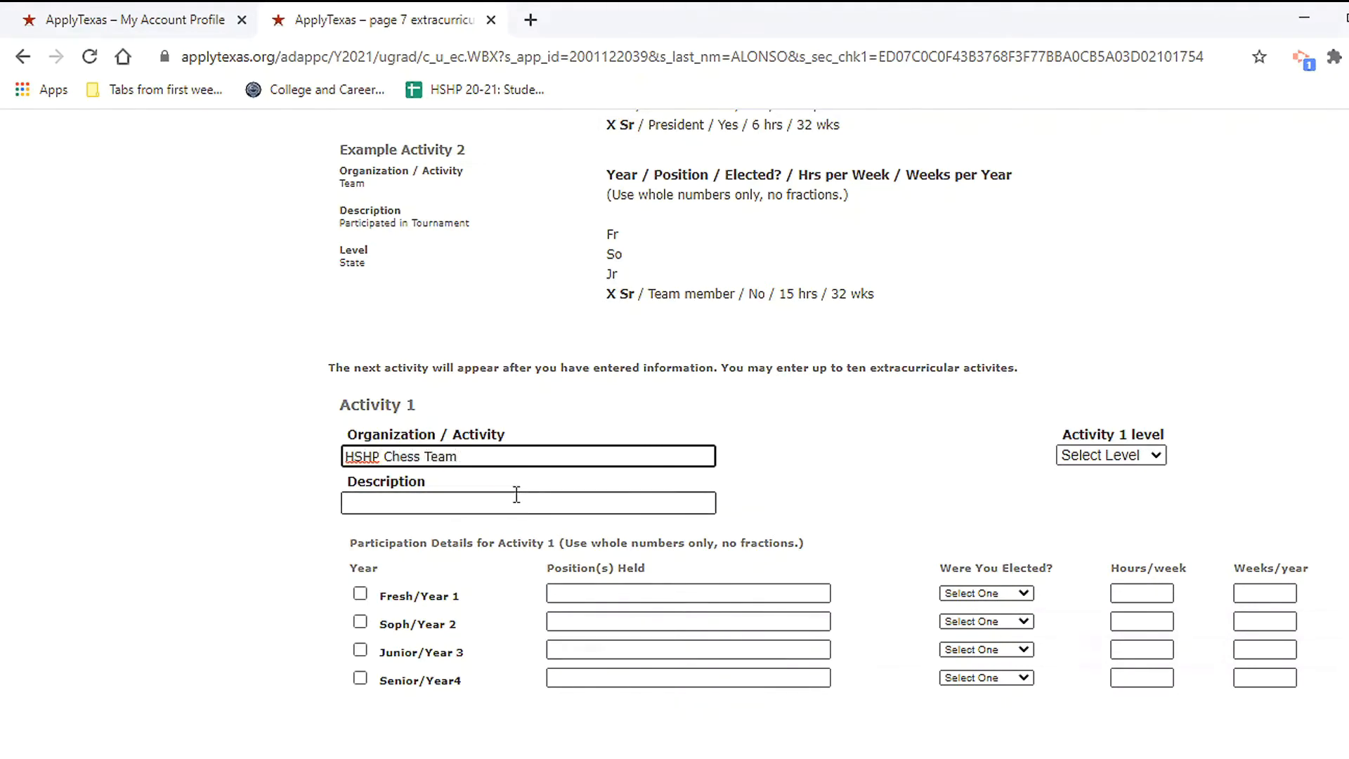
left_click(513, 505)
type("compe")
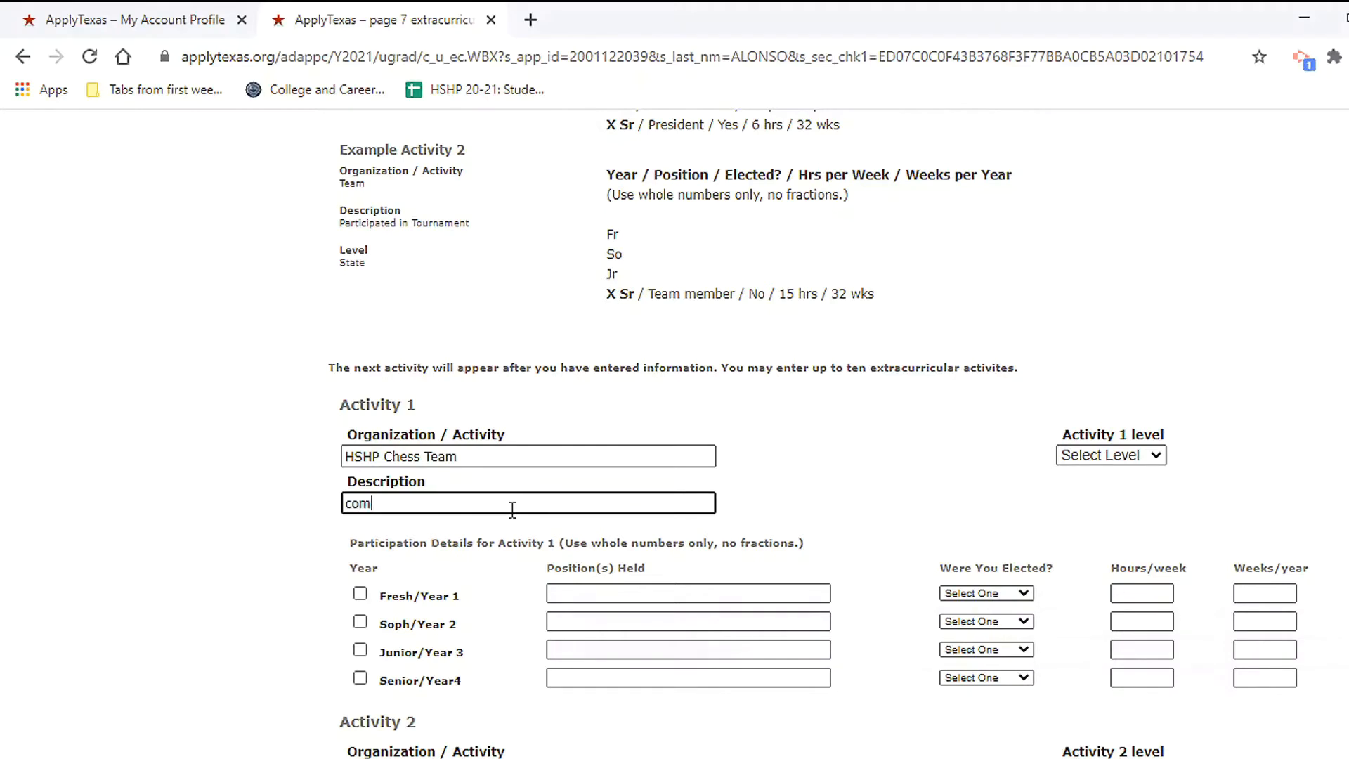
type("ed, volunteer work,")
left_click(1122, 458)
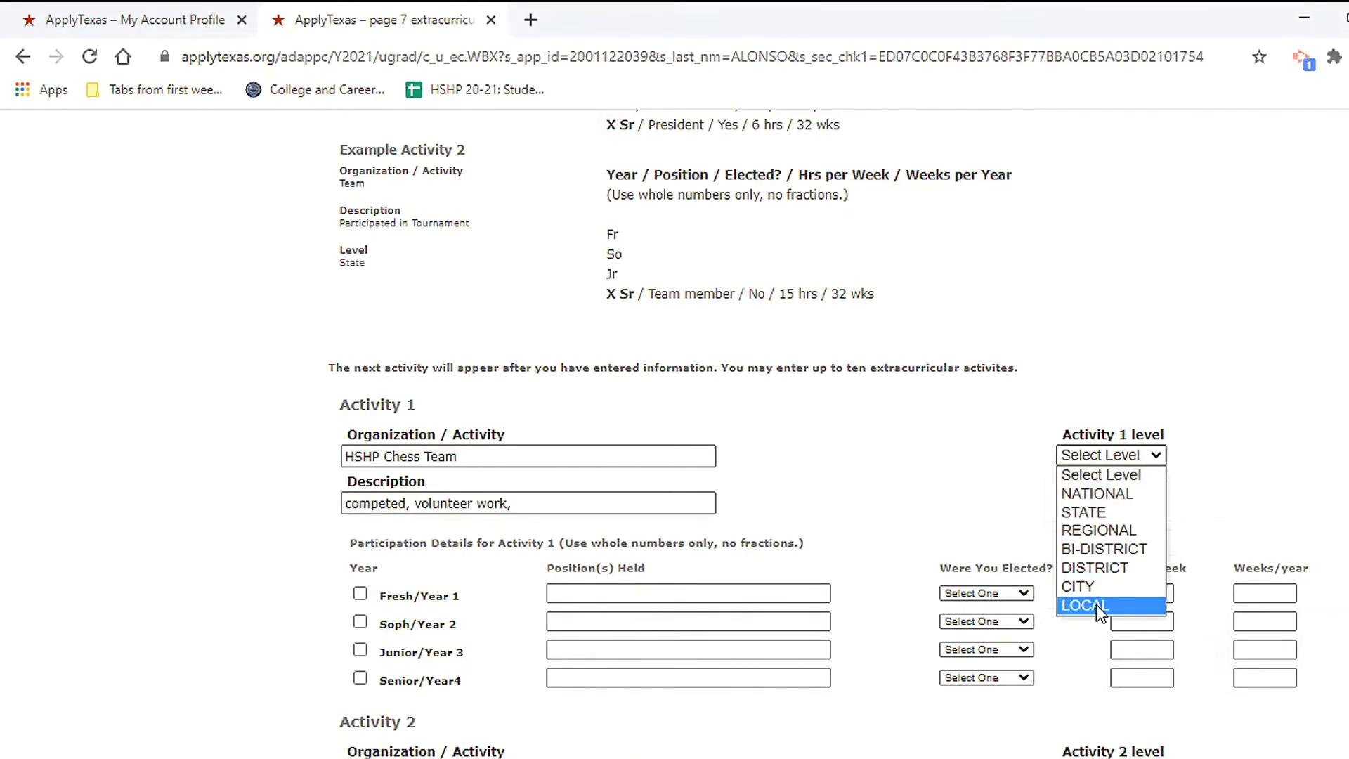
left_click(1117, 532)
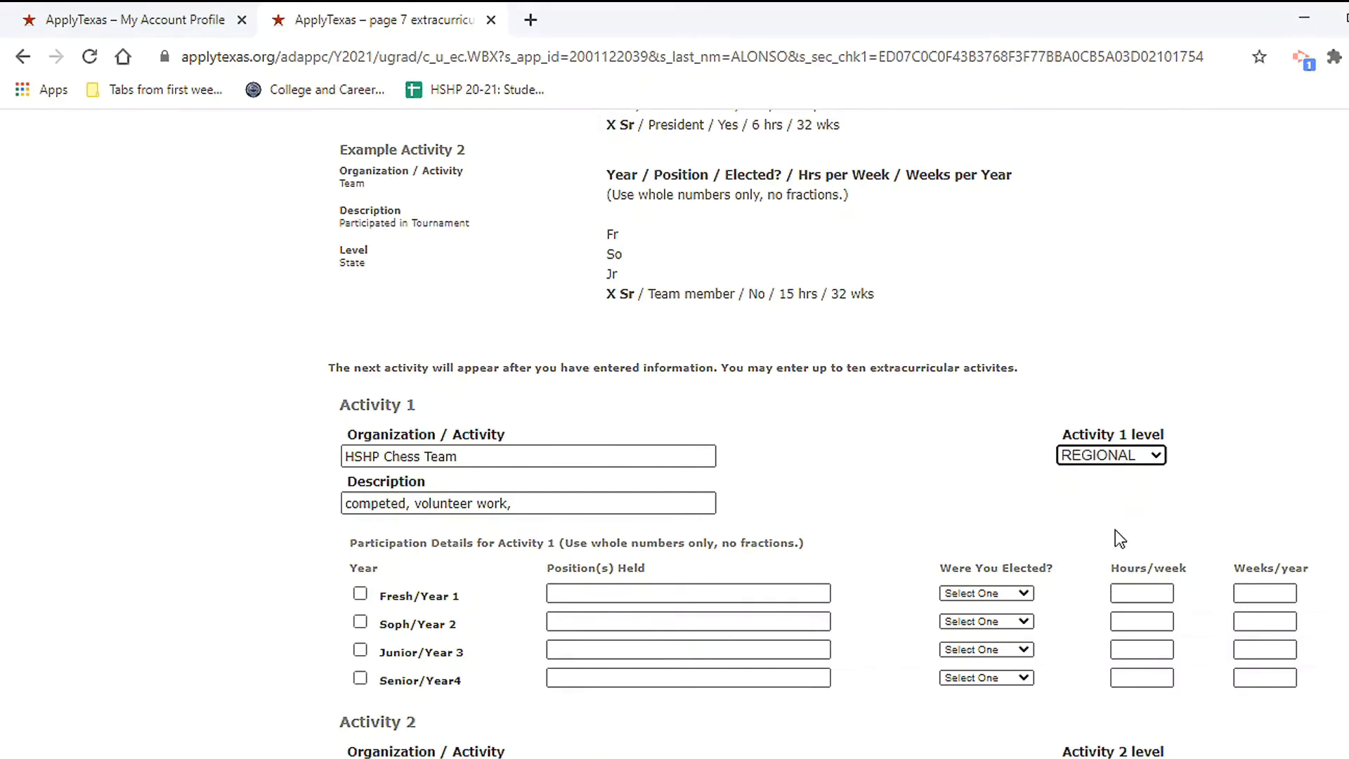
- Mark the sophomore and junior years as the participation years for Activity 1
scroll(546, 566, "down", 2)
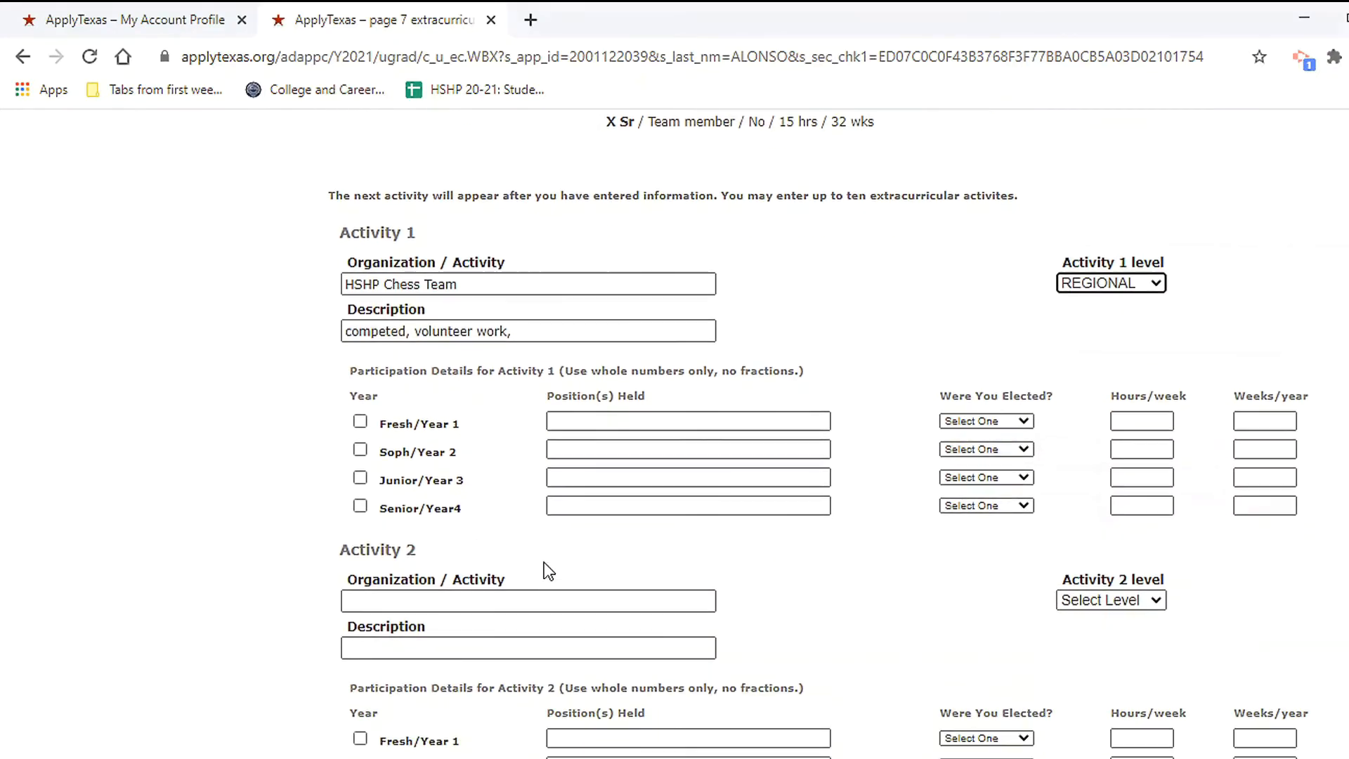
left_click(360, 479)
left_click(361, 449)
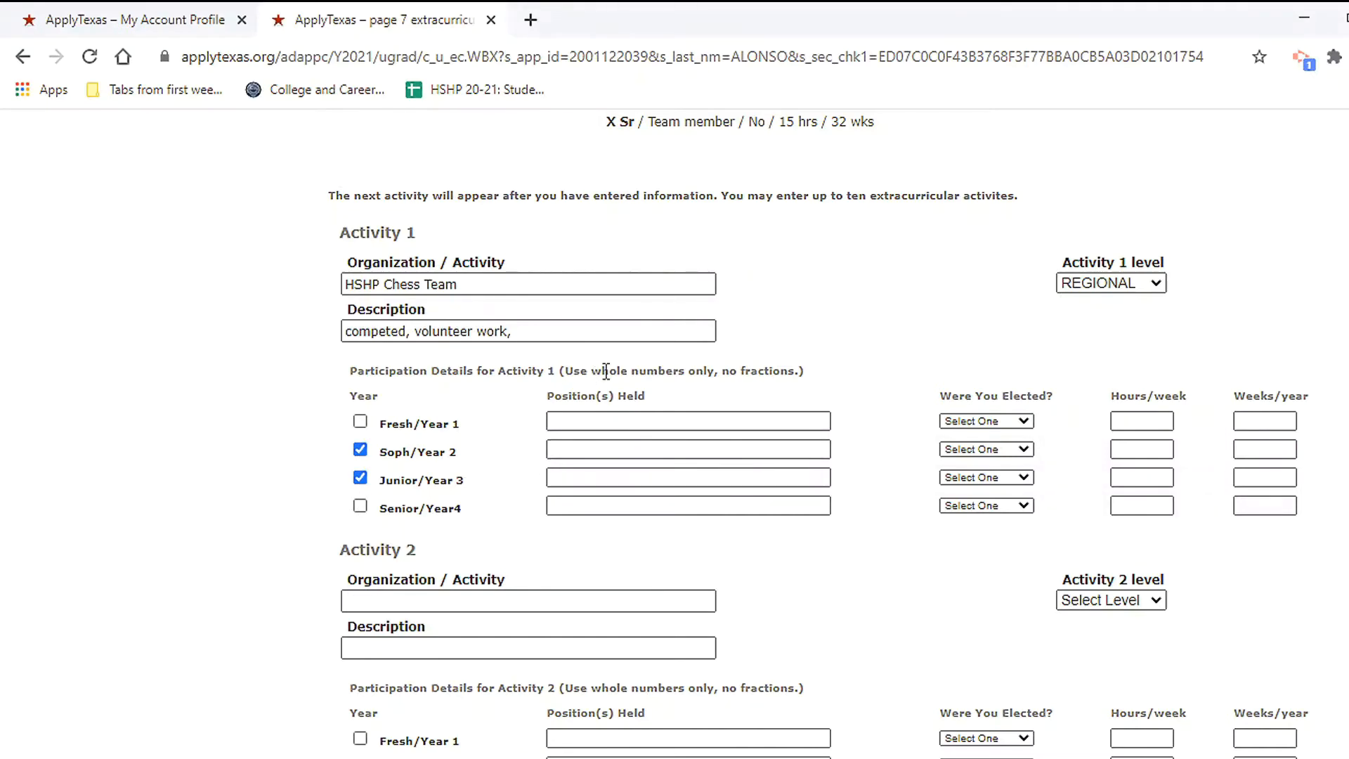
- Enter Member as the sophomore-year position and Vice-President as the junior-year position for Activity 1
left_click(649, 448)
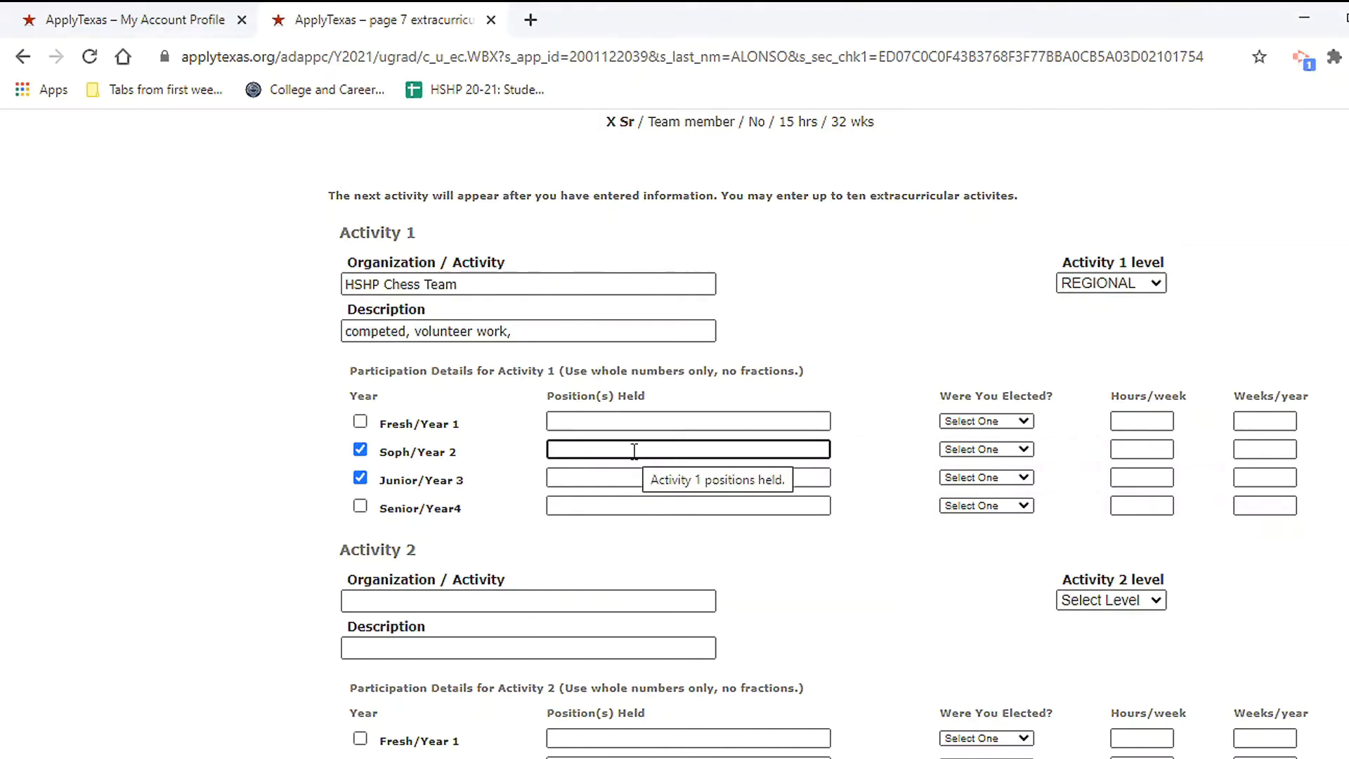
type("Member")
key("BackSpace")
key("BackSpace")
key("BackSpace")
type("ber")
key("Tab")
left_click(636, 478)
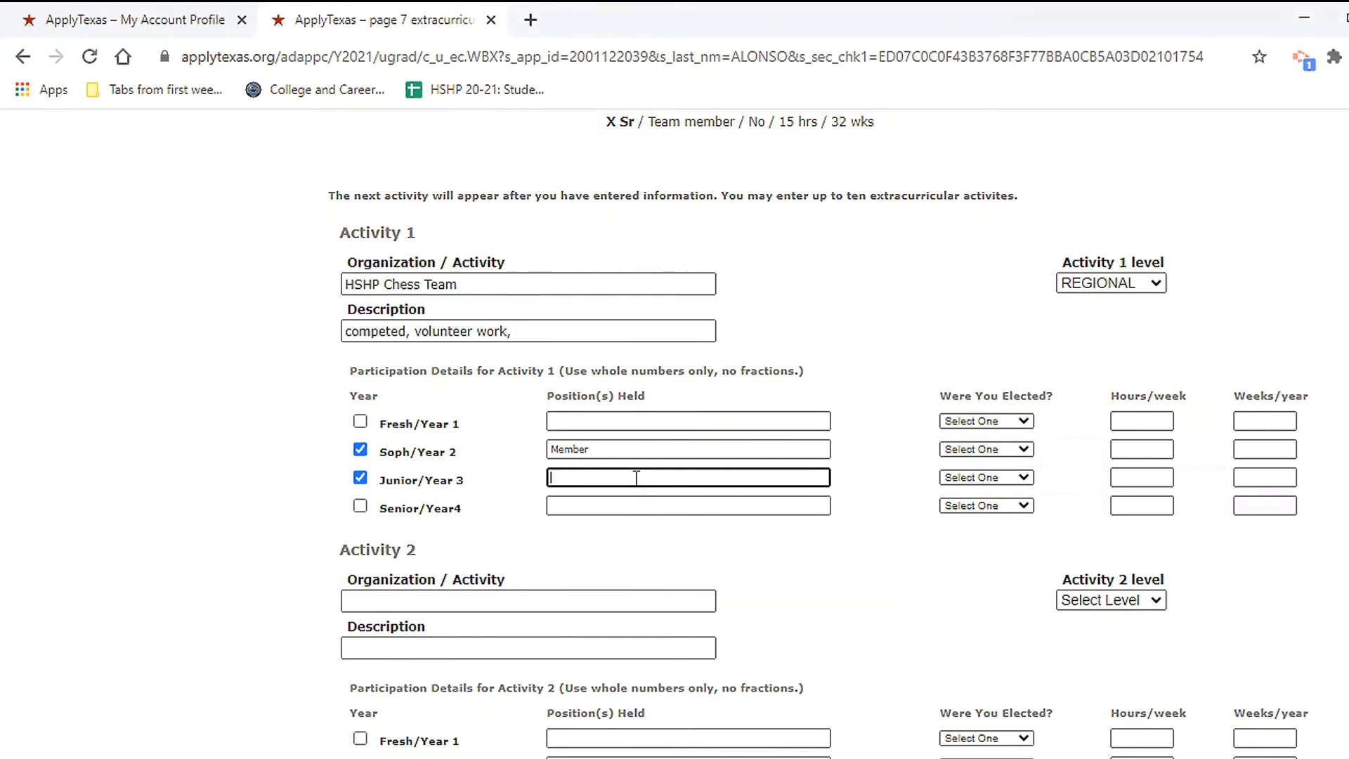
type("Vice-Pres")
type("e")
type("ident")
- Set the elected status for Activity 1 to No for the sophomore year and Yes for the junior year
left_click(1022, 448)
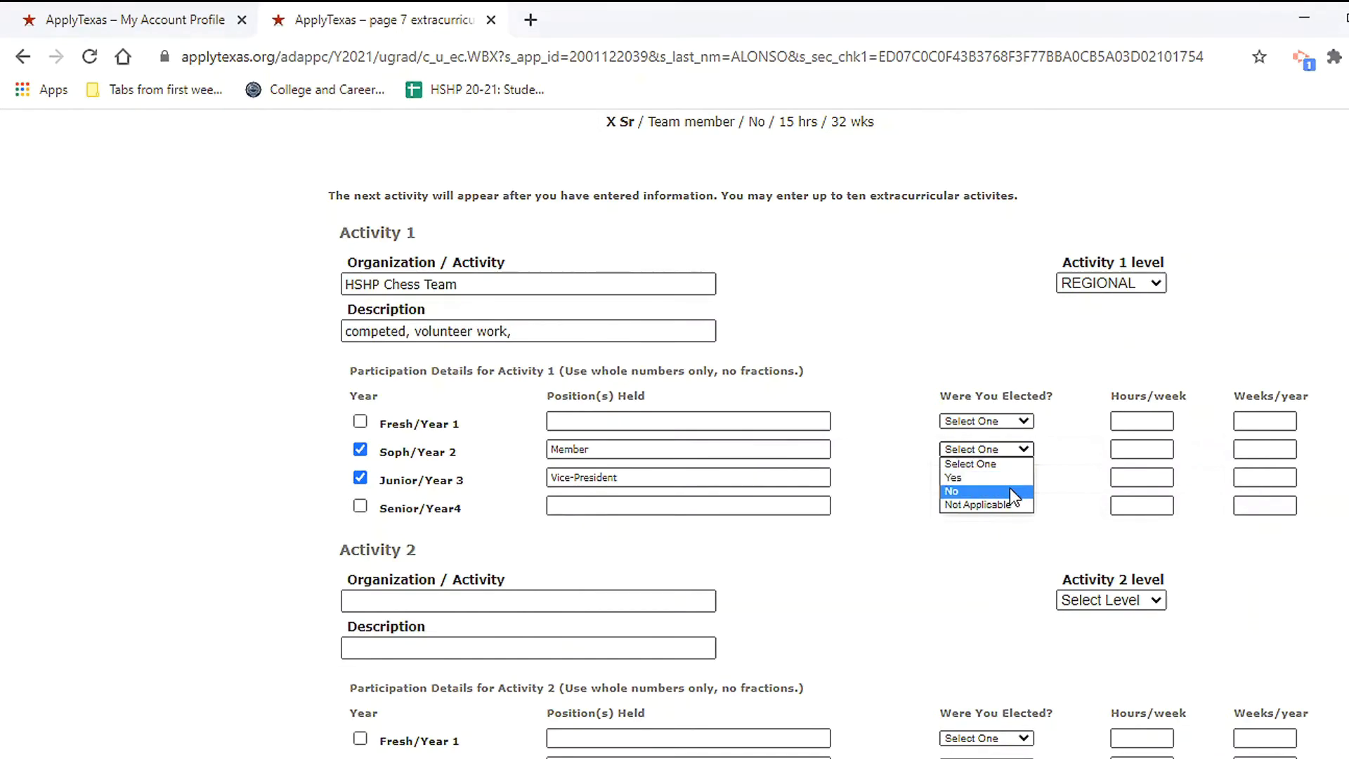
left_click(1010, 491)
left_click(1009, 481)
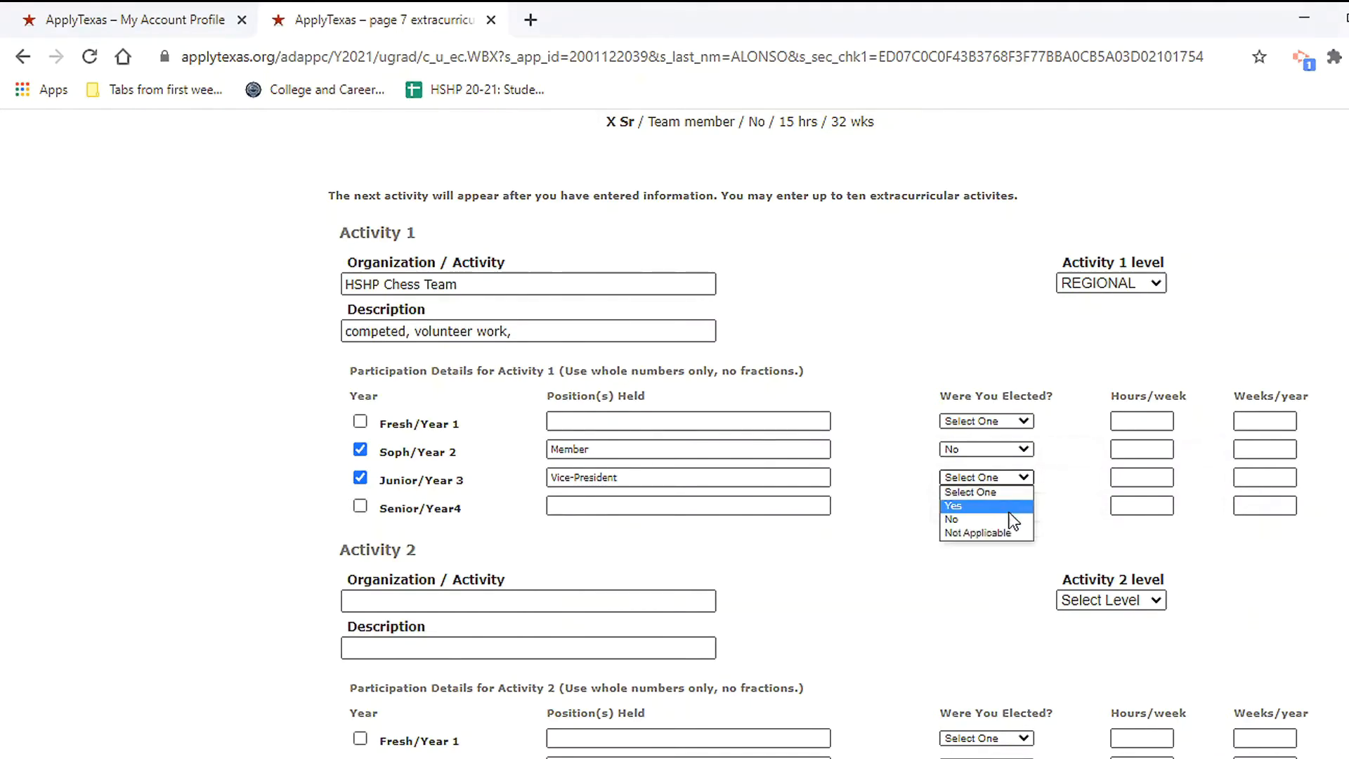
left_click(1010, 509)
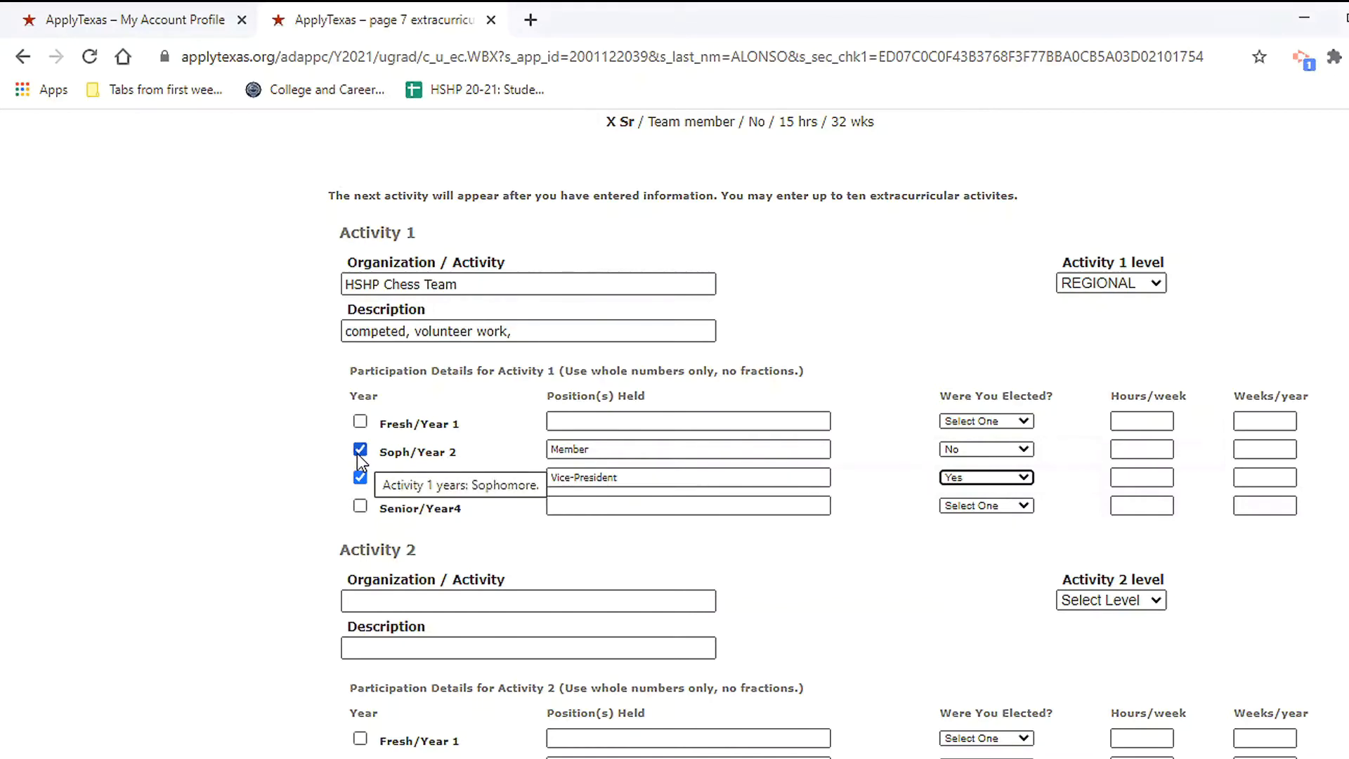
left_click(447, 458)
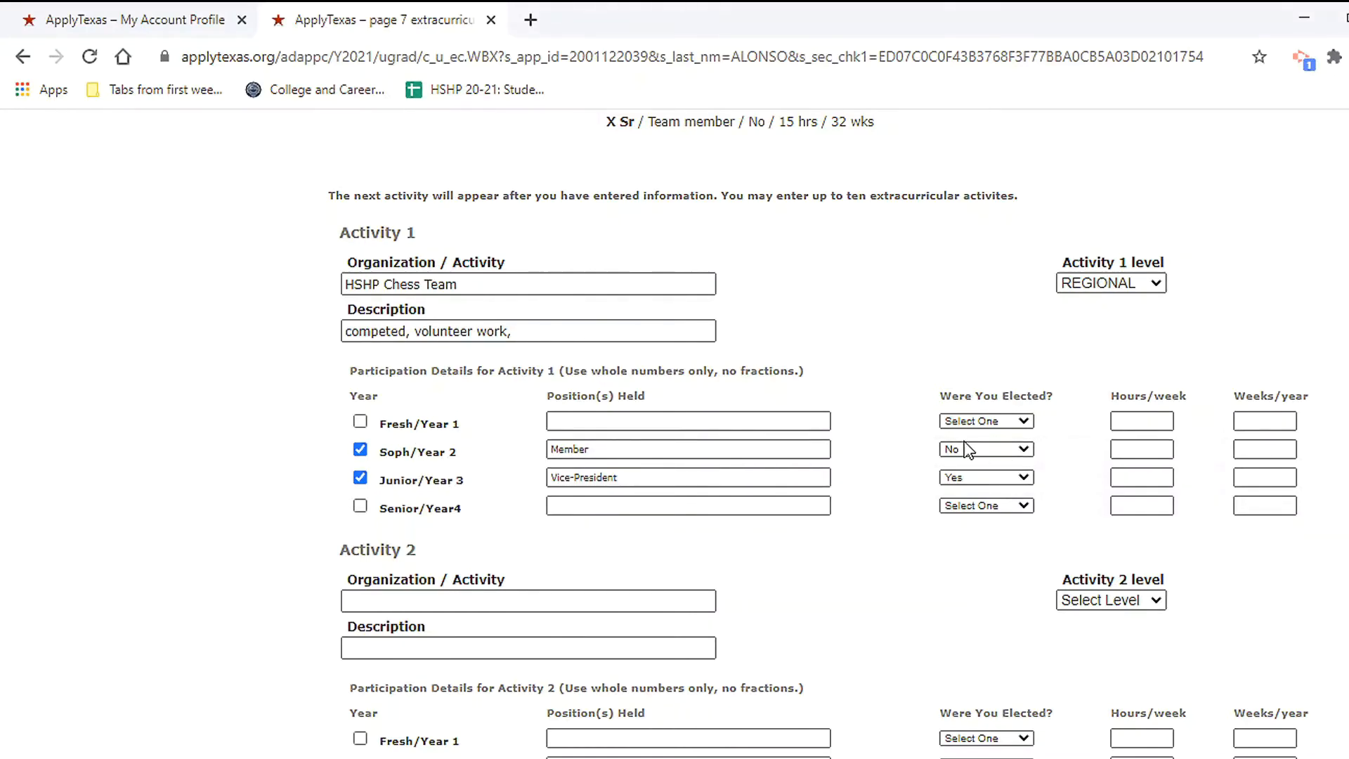
- Enter 2 hours per week and 36 weeks per year for the sophomore year of Activity 1
left_click(1160, 450)
type("2")
left_click(1270, 449)
type("36")
left_click(1342, 471)
- Examine the Activity 1 and Activity 2 participation sections and the example community or volunteer service experiences
scroll(1342, 470, "down", 3)
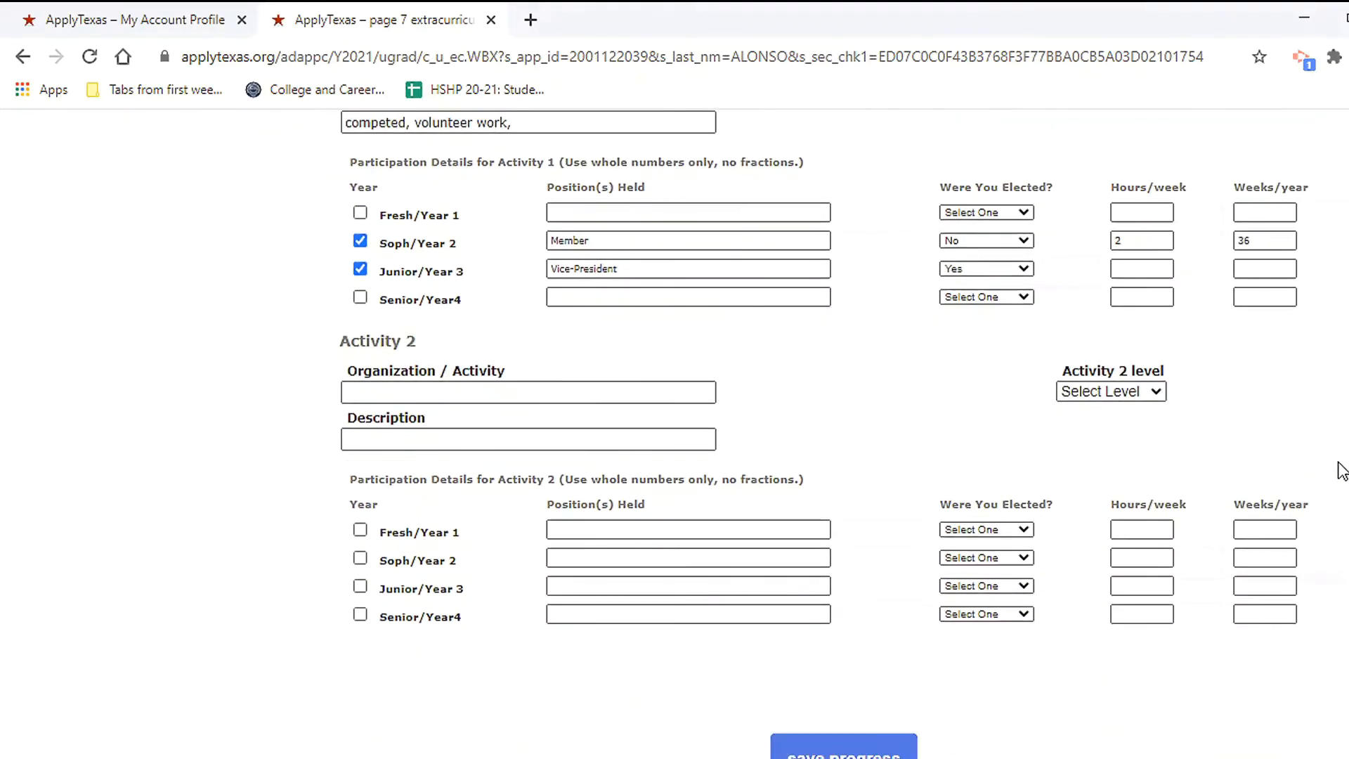
scroll(1342, 471, "up", 3)
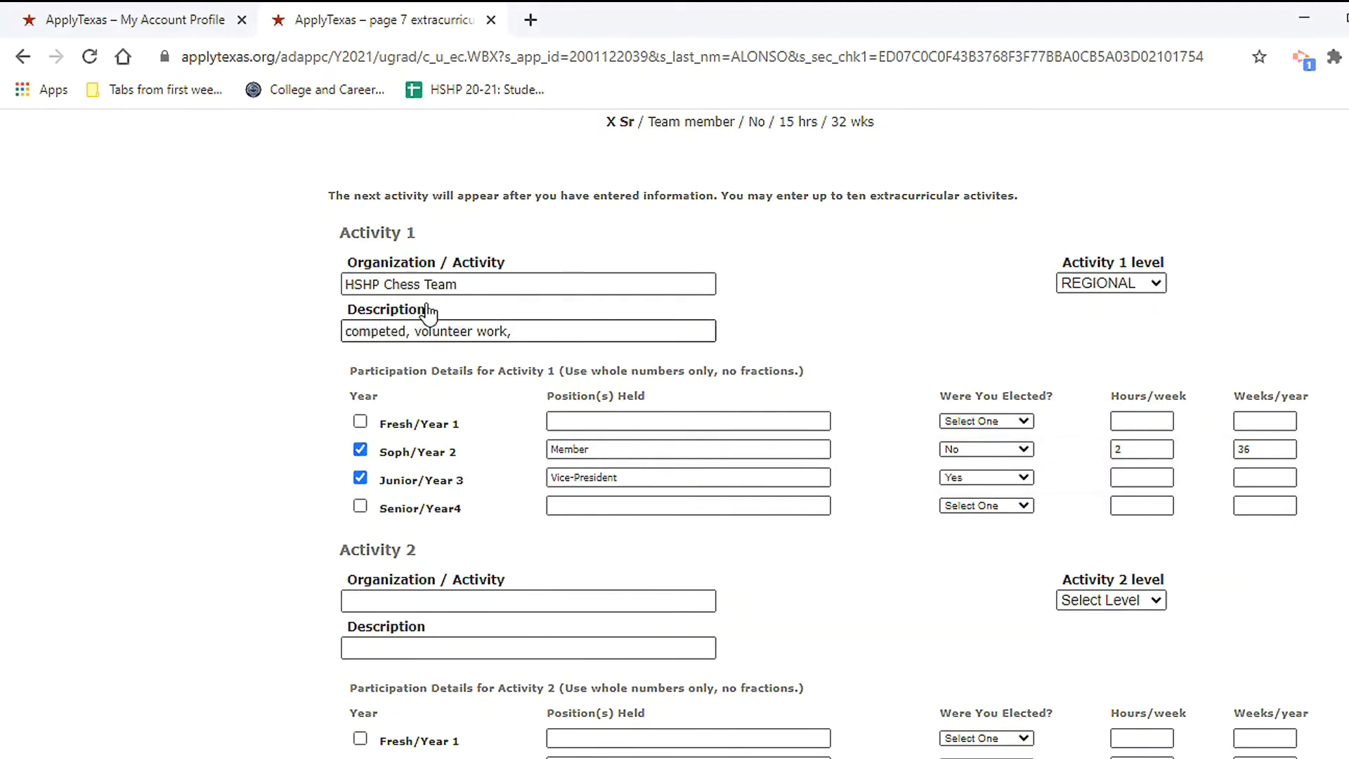
scroll(416, 325, "down", 1)
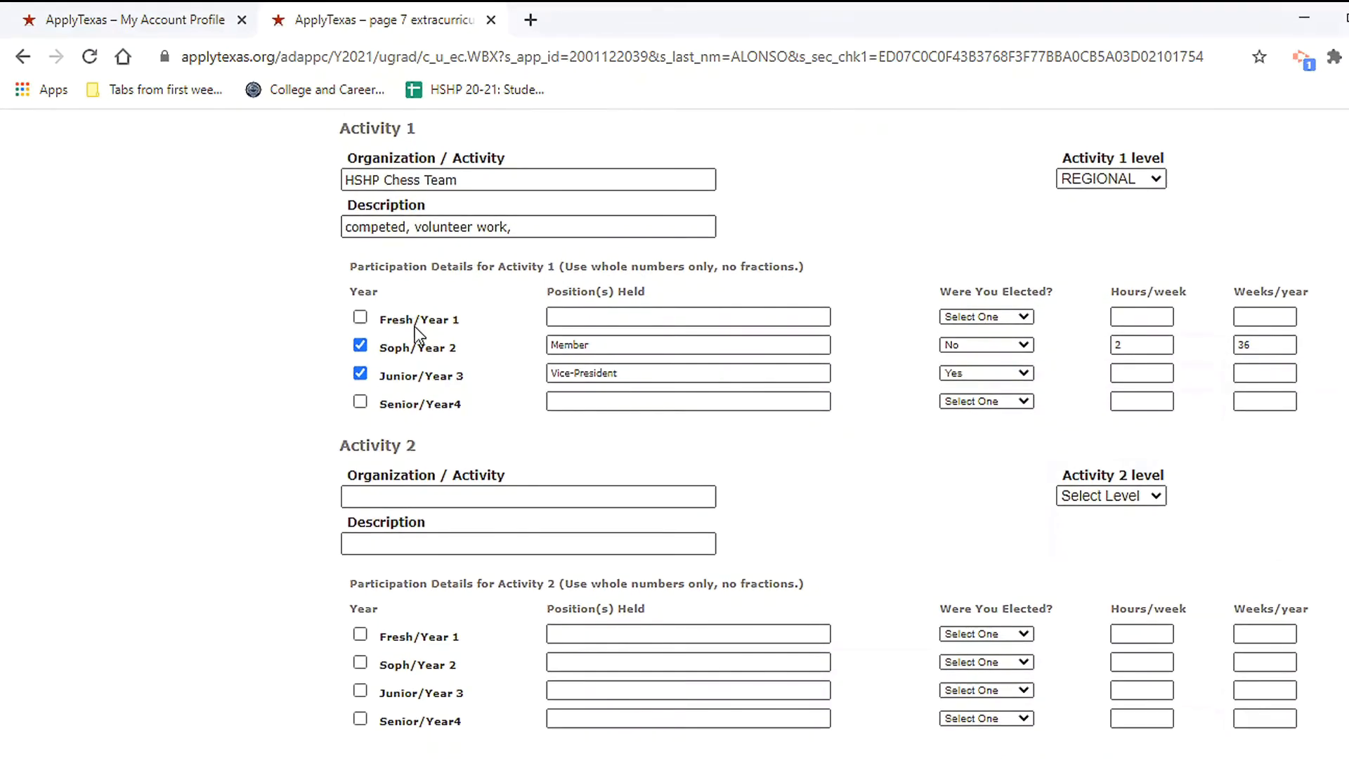
scroll(416, 325, "up", 1)
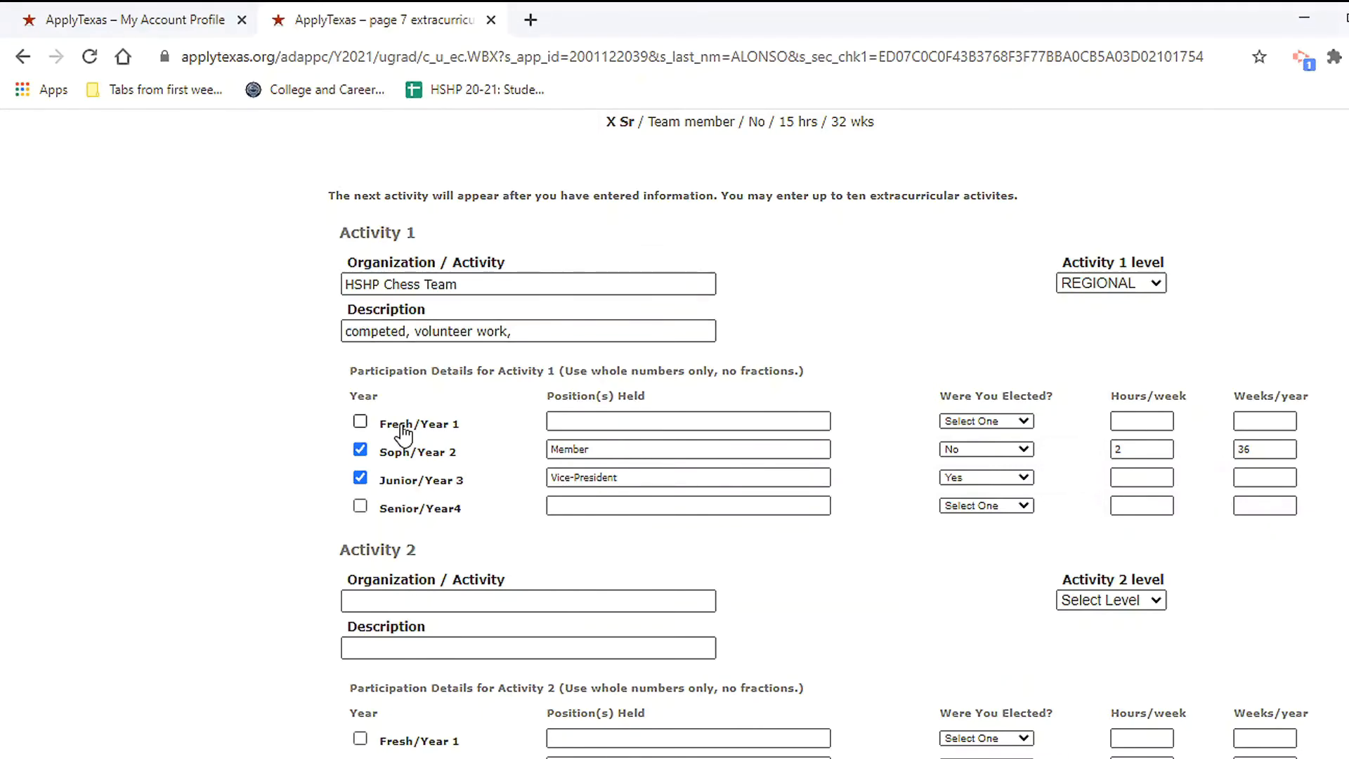
scroll(274, 407, "down", 4)
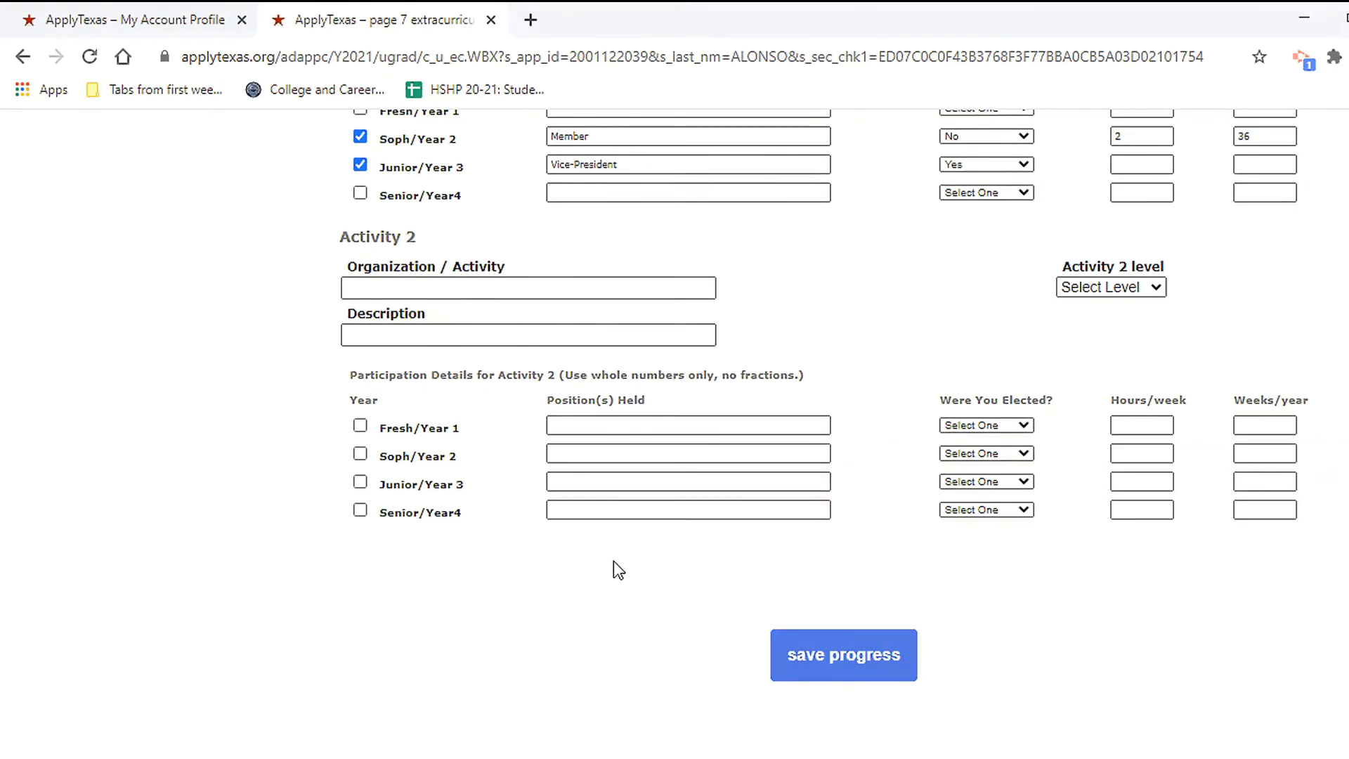
scroll(613, 561, "down", 4)
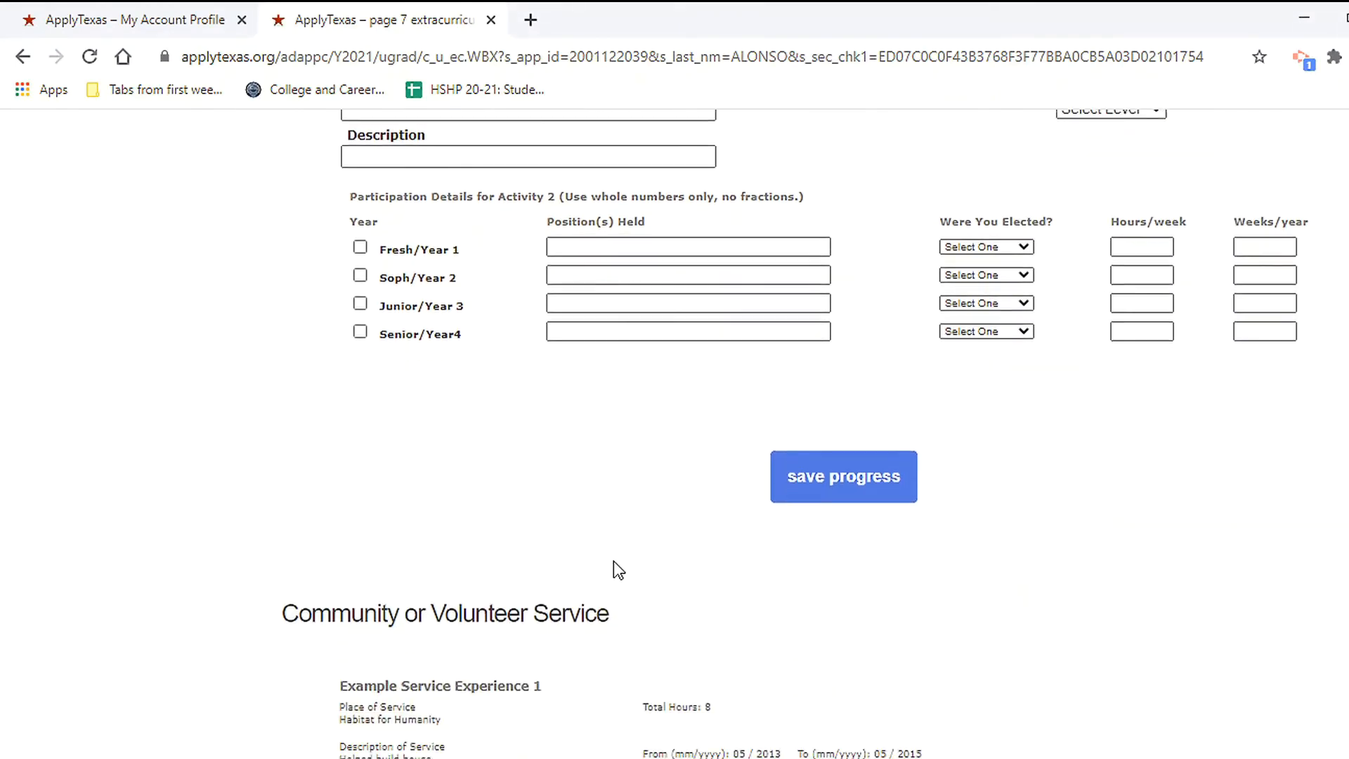
scroll(613, 561, "down", 3)
scroll(613, 560, "up", 7)
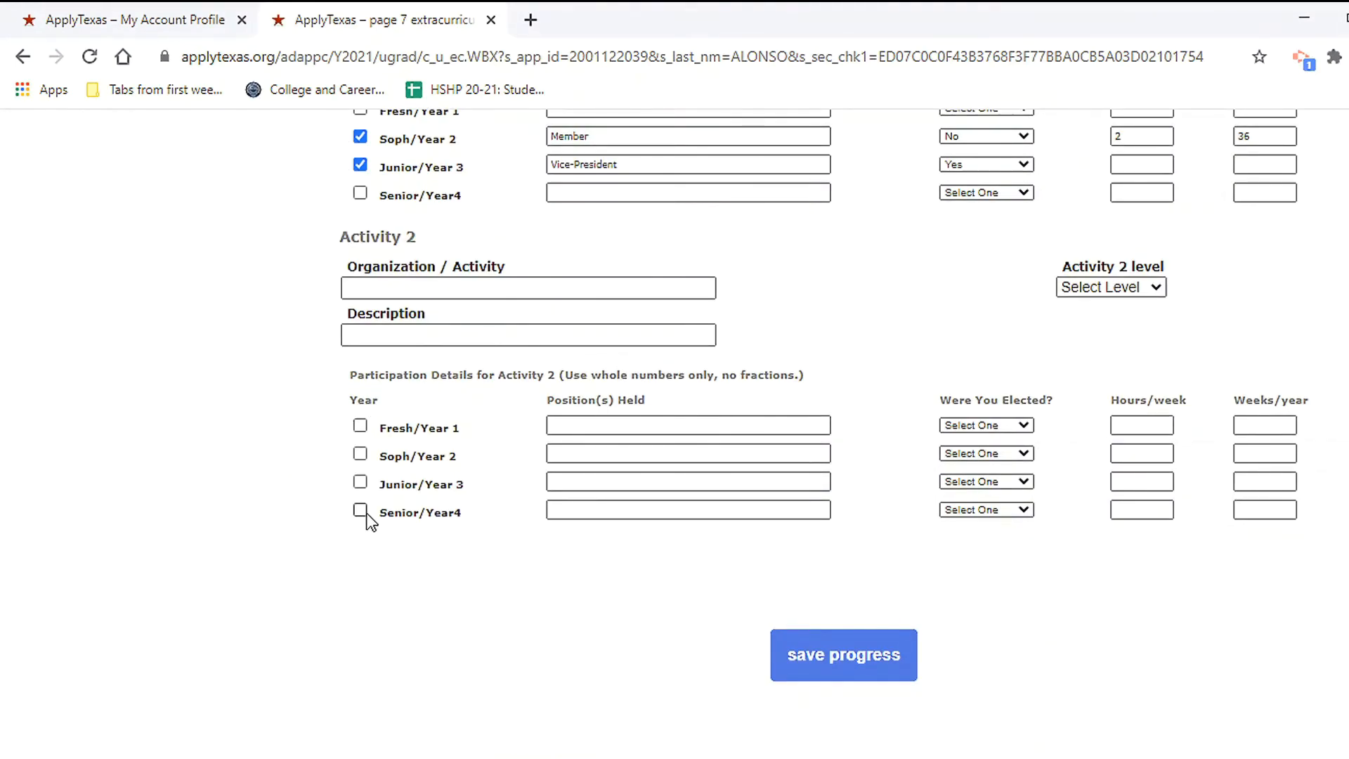
scroll(267, 204, "down", 5)
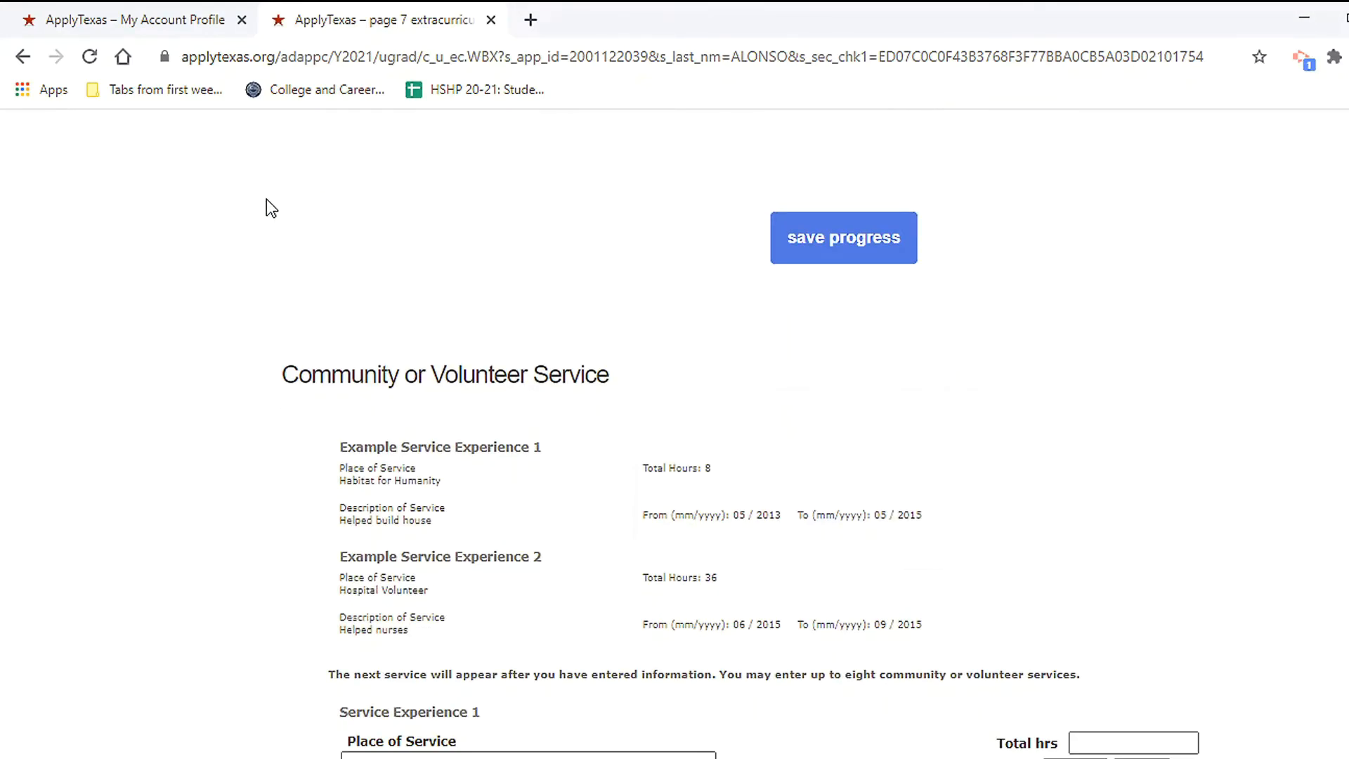
scroll(267, 200, "down", 4)
scroll(267, 199, "up", 1)
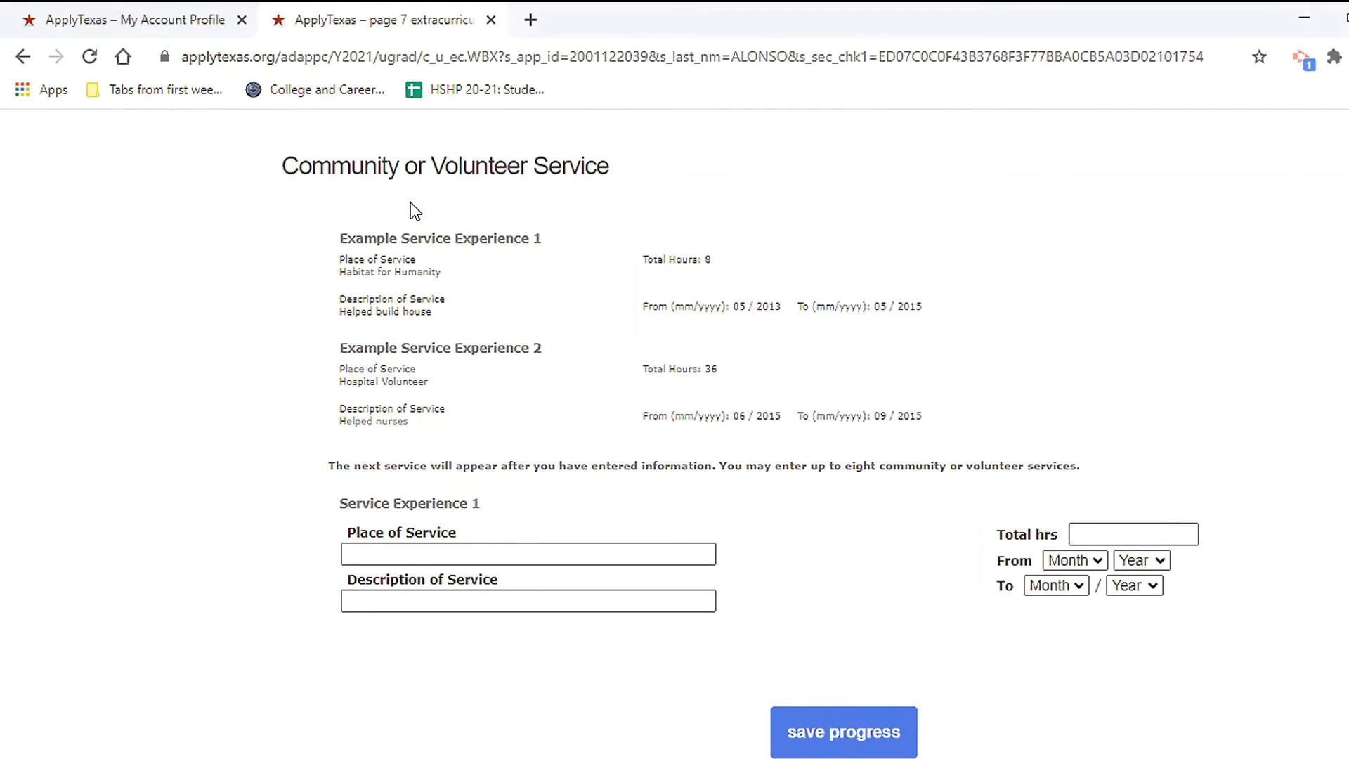
left_click(509, 553)
scroll(235, 516, "down", 1)
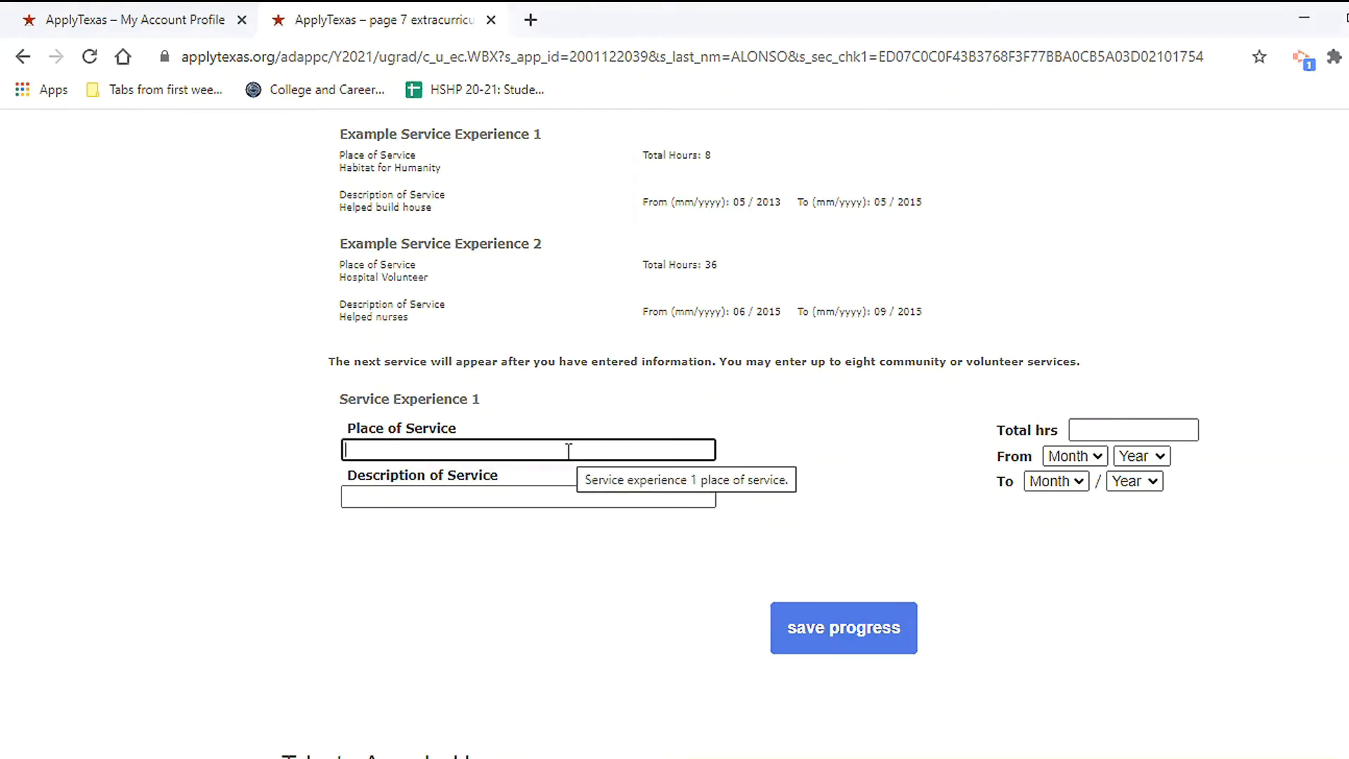
left_click(1093, 458)
left_click(1156, 458)
left_click(1139, 459)
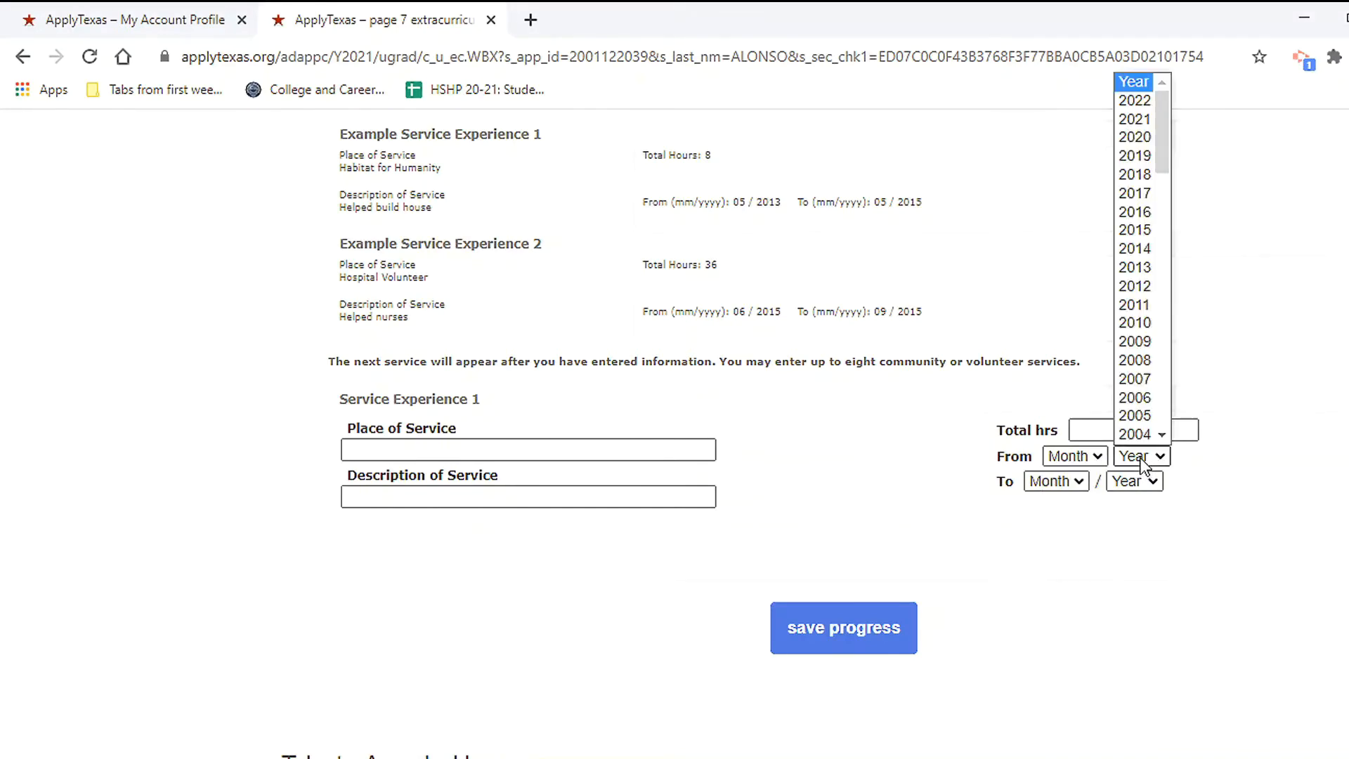
- Enter Valley Baptist Medical Center as the place of service for Service Experience 1
left_click(519, 451)
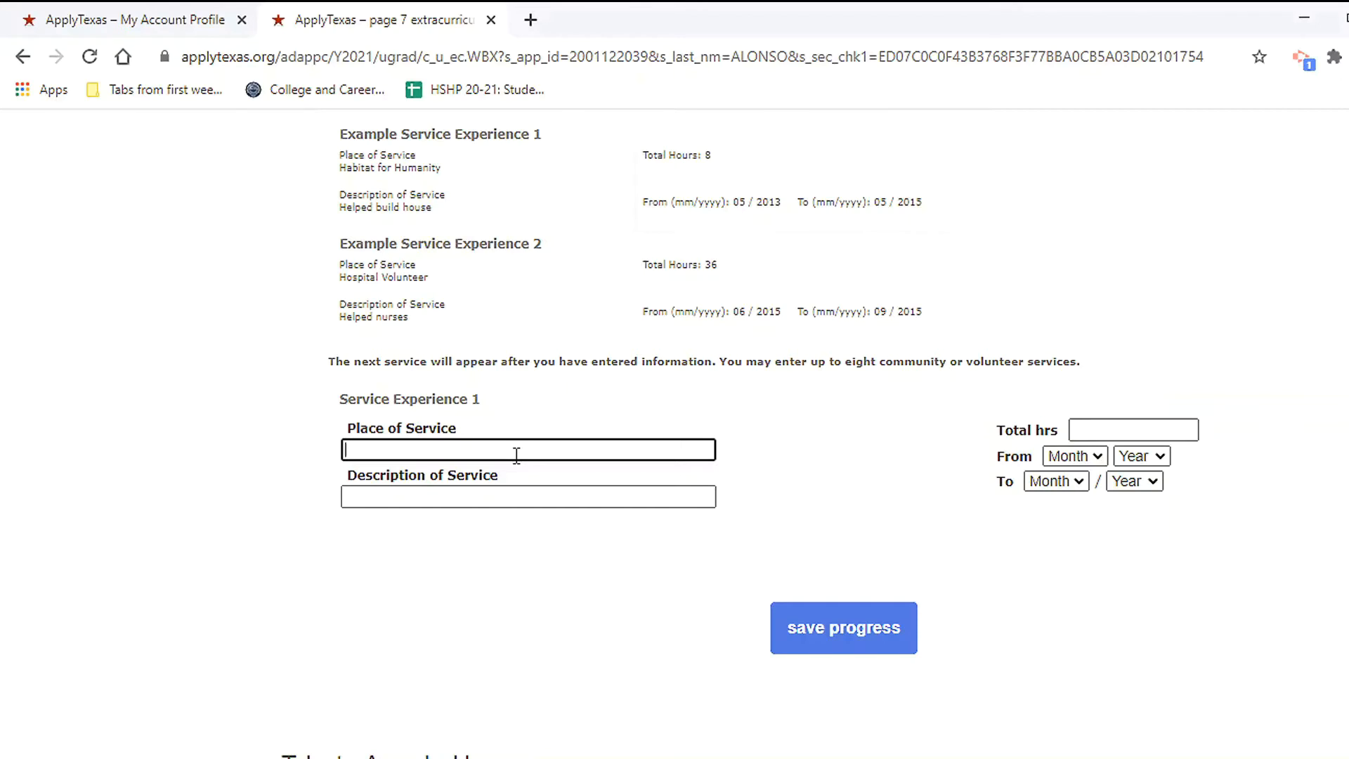
type("Va")
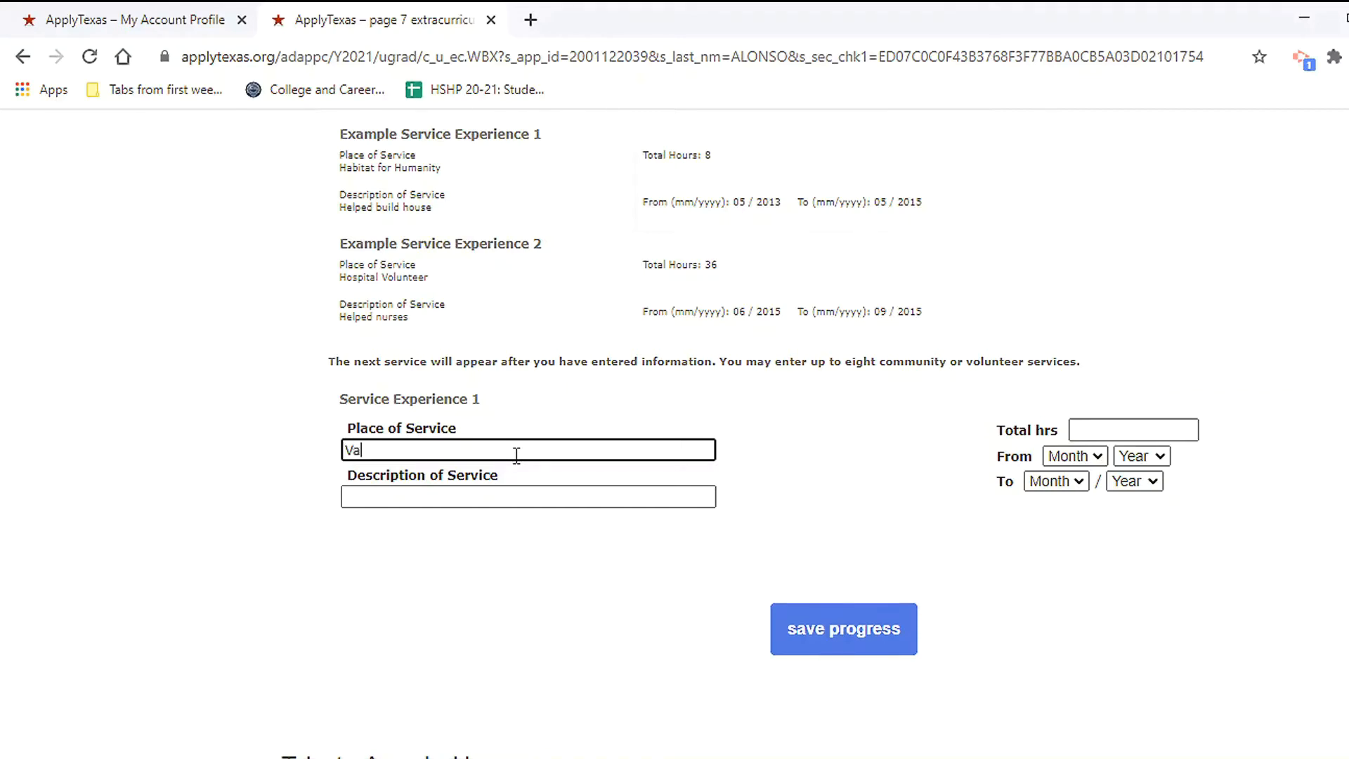
type("lley Baptist Medical Center")
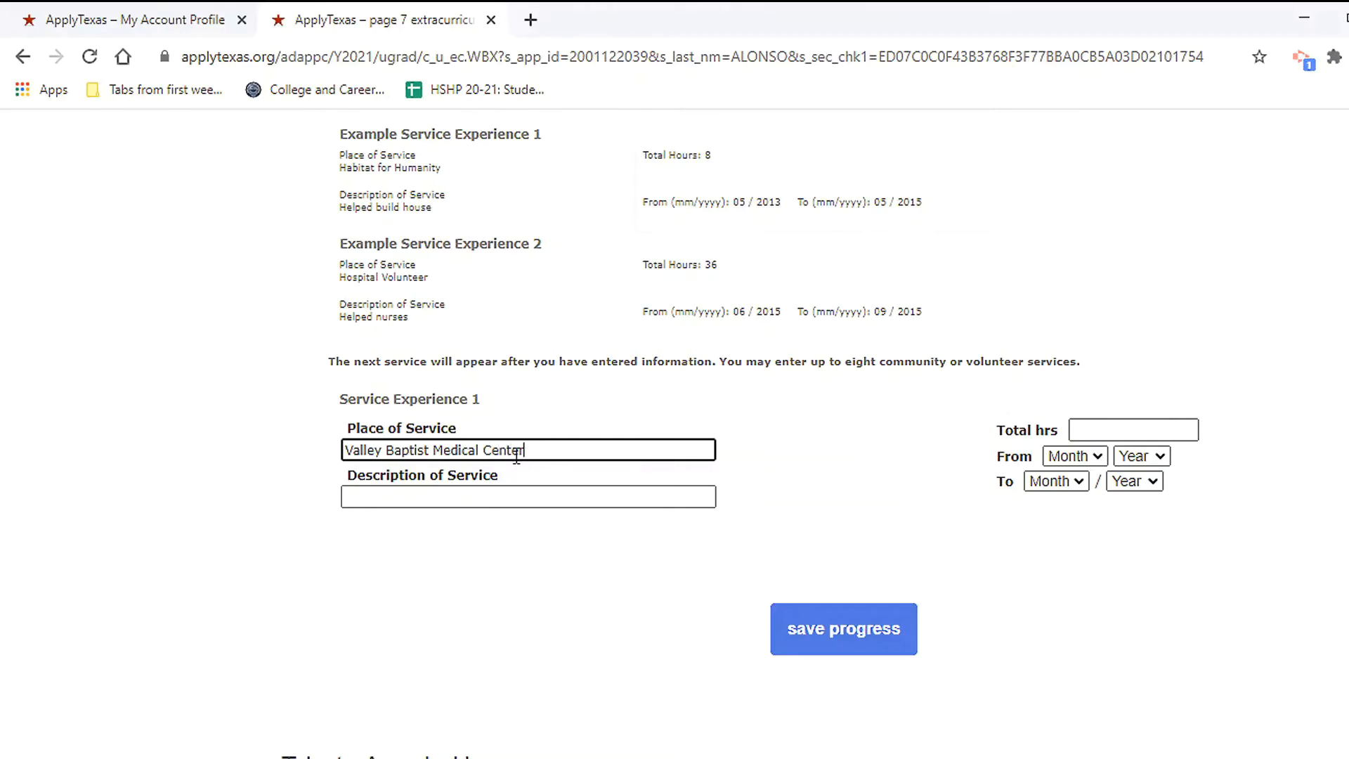
- Enter "stocked supply room, filed paperwork," as the description of service for Service Experience 1
left_click(498, 495)
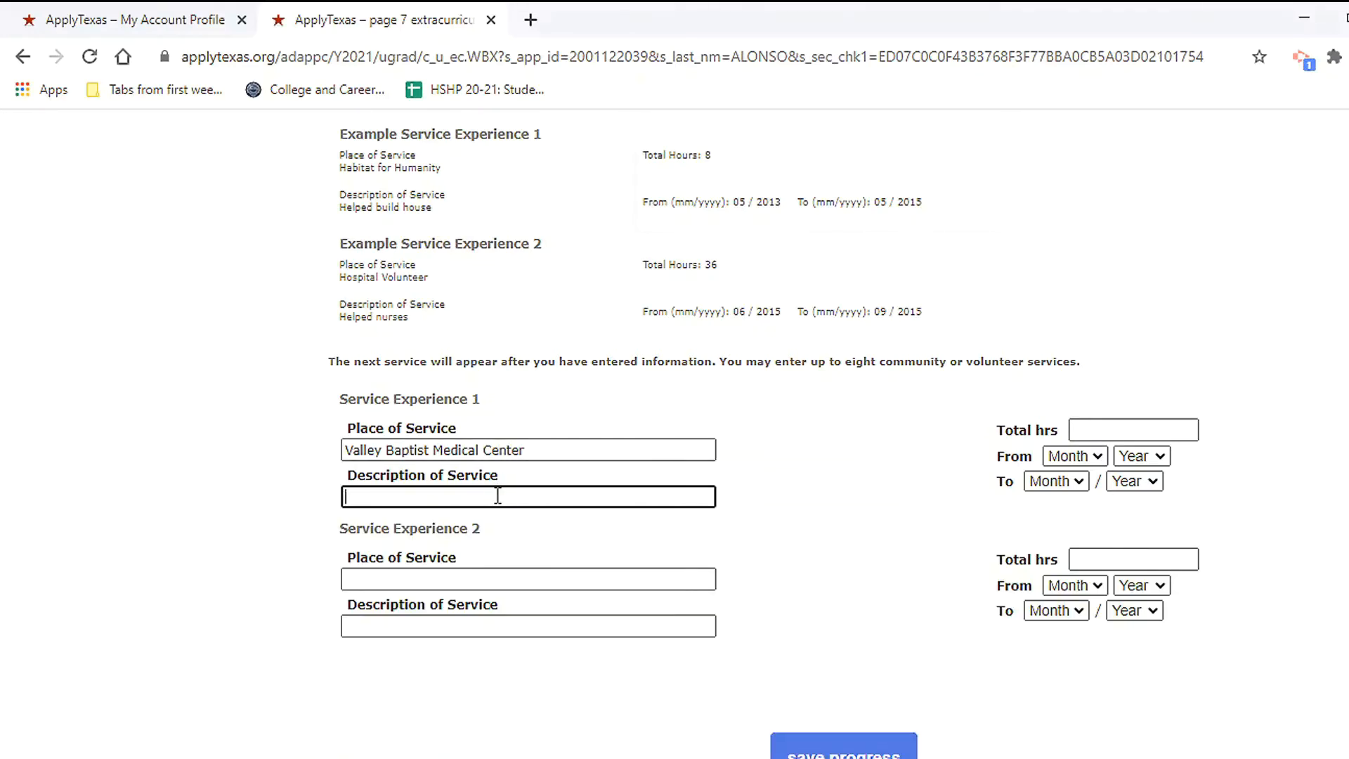
type("stocked supply")
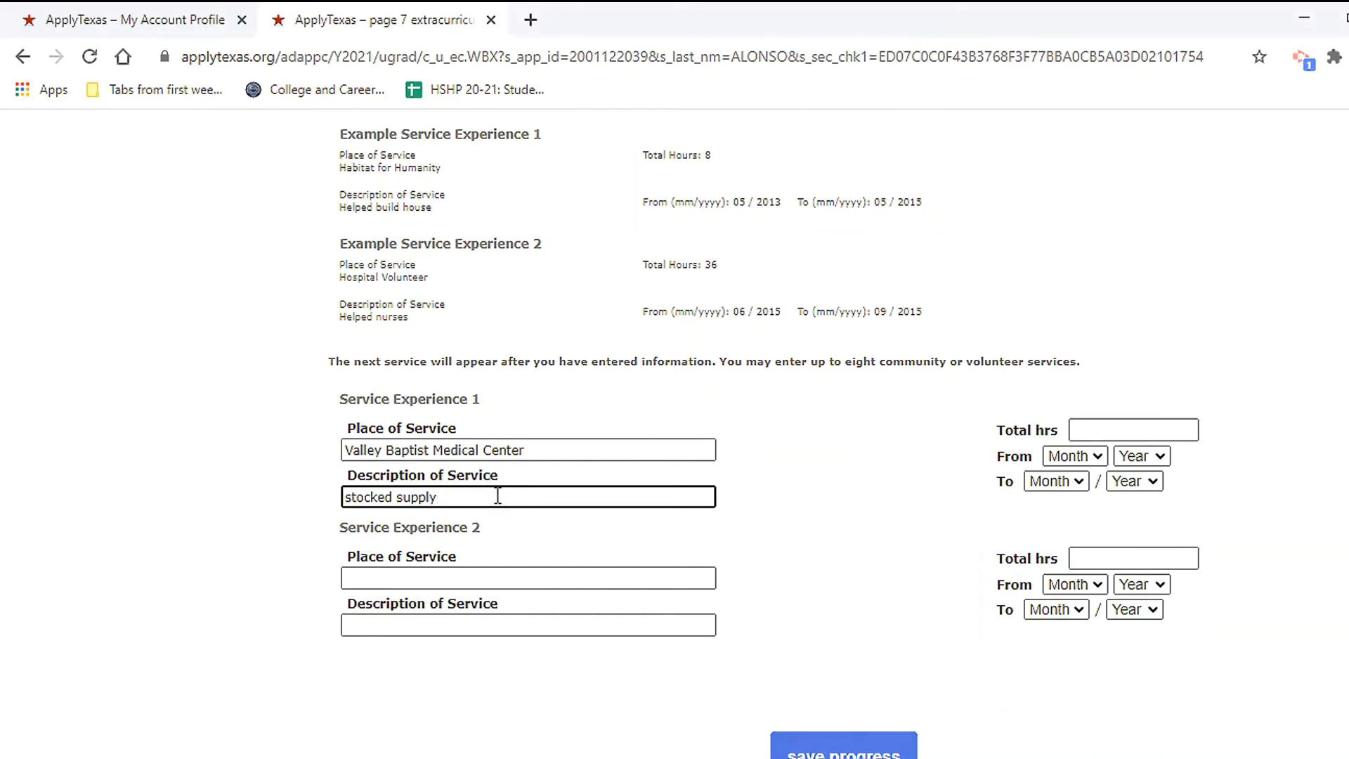
type("roo")
type("m, fil")
type("led")
key("BackSpace")
key("BackSpace")
key("BackSpace")
key("BackSpace")
type("ed paperwork,")
- Enter 180 total hours and a start date of Jun 2017 for Service Experience 1
left_click(1163, 430)
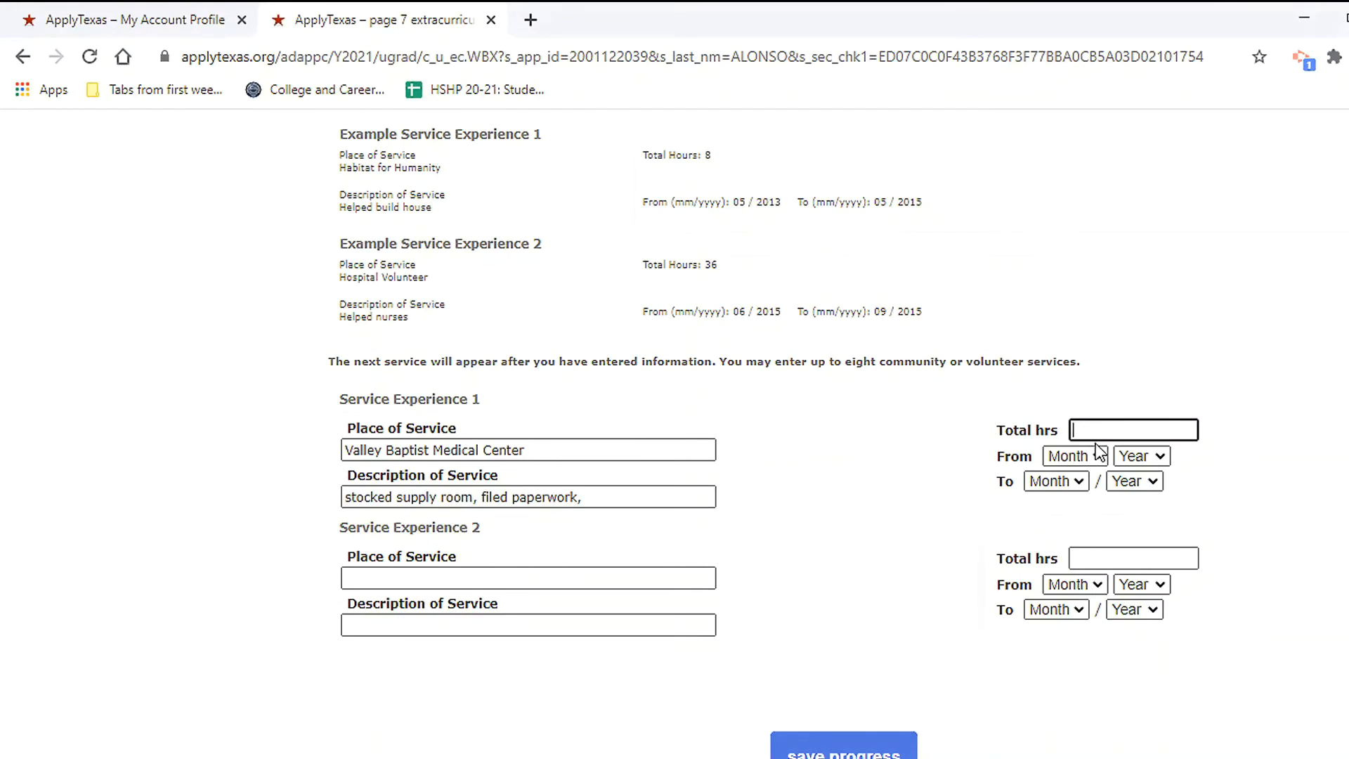
type("180")
left_click(1095, 457)
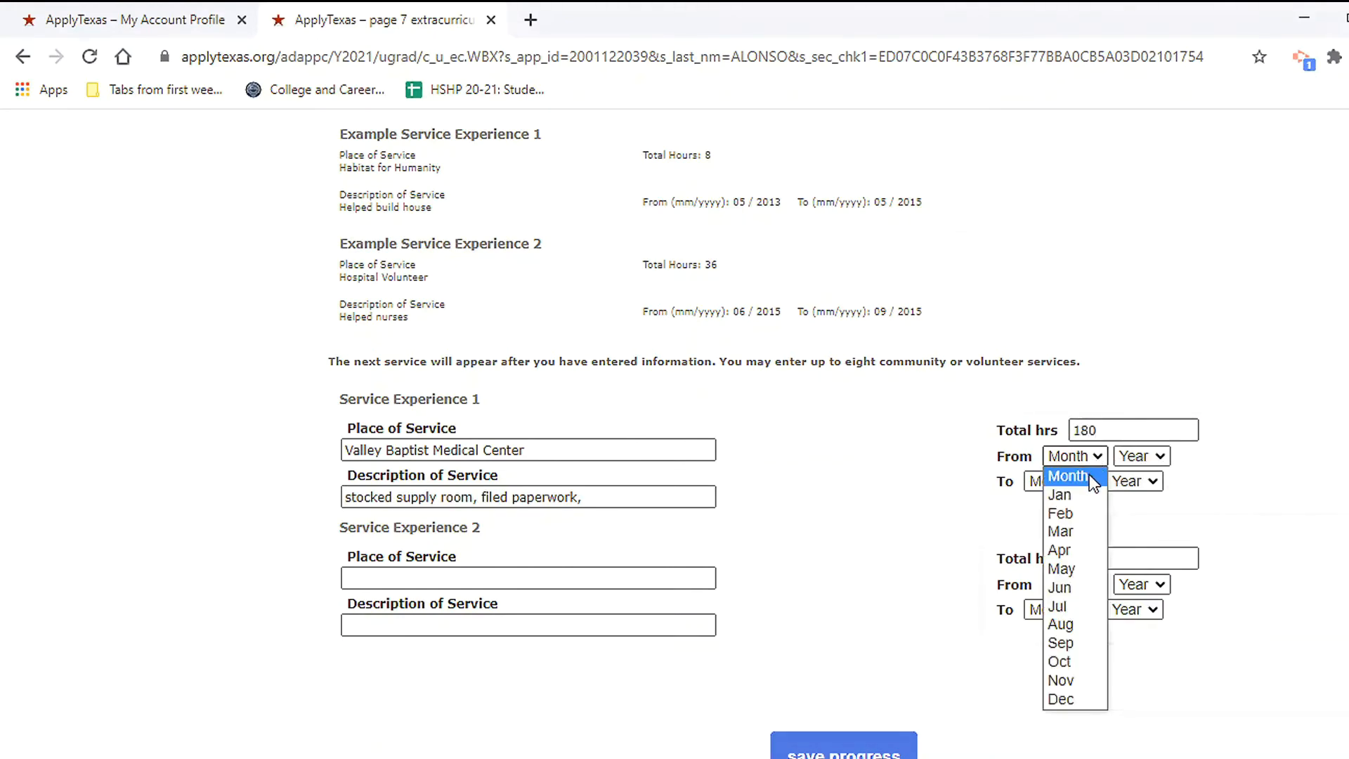
left_click(1083, 592)
left_click(1144, 456)
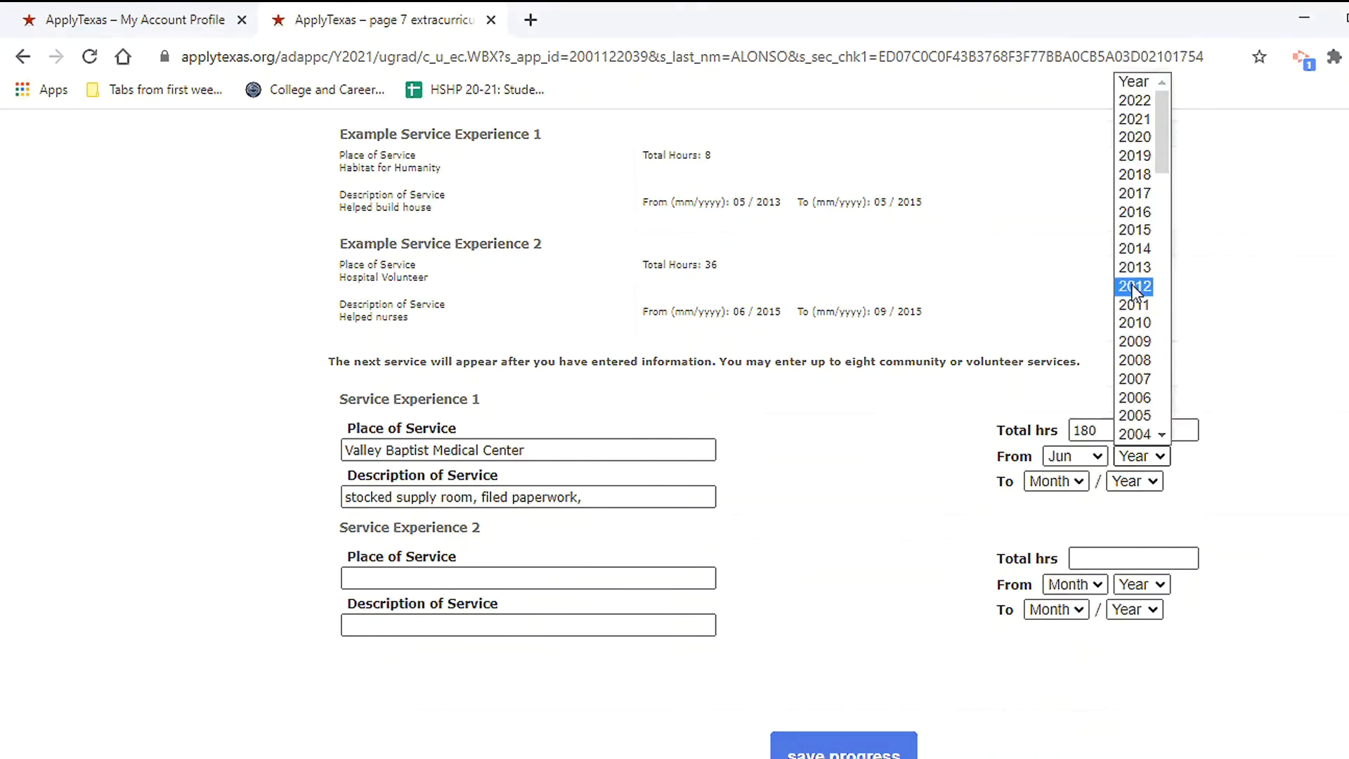
left_click(1149, 195)
- Set the end date of Service Experience 1 to Jul 2019
left_click(1069, 480)
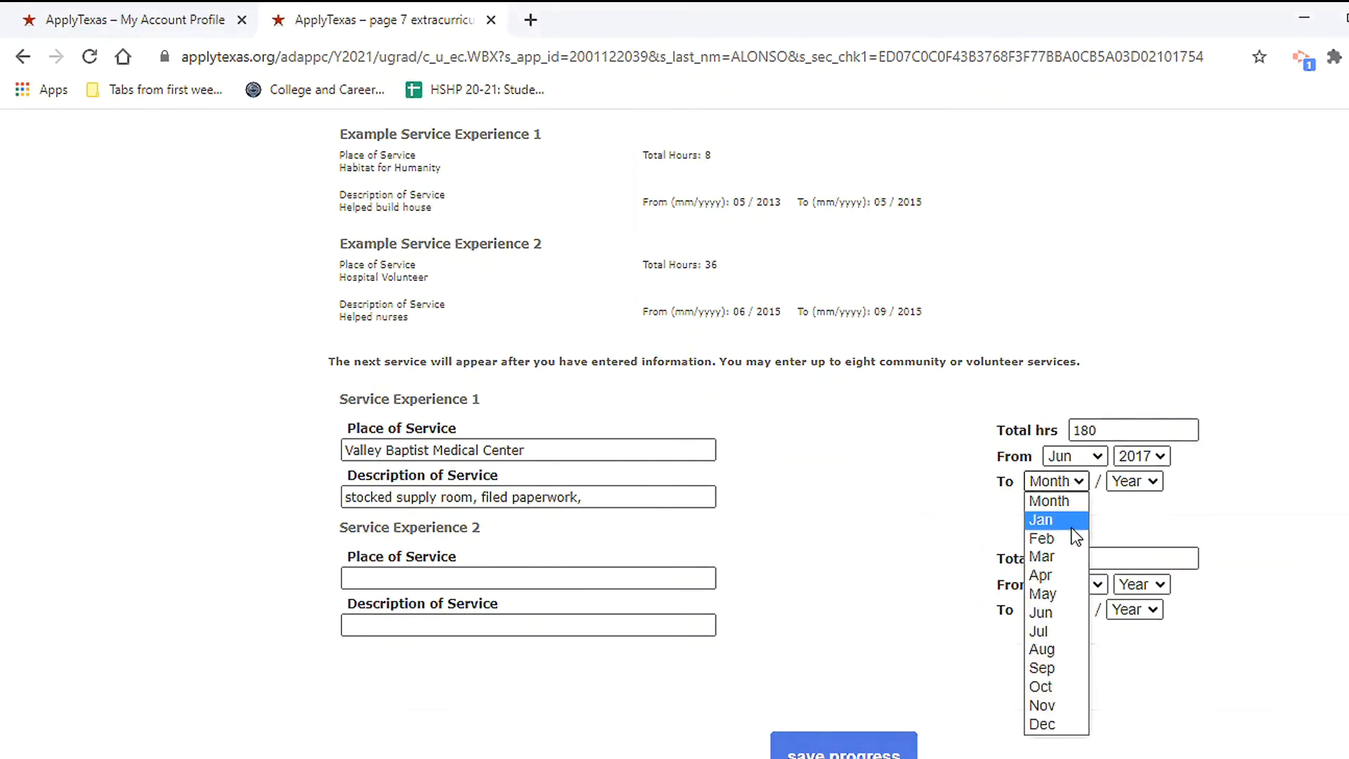
left_click(1054, 629)
left_click(1134, 481)
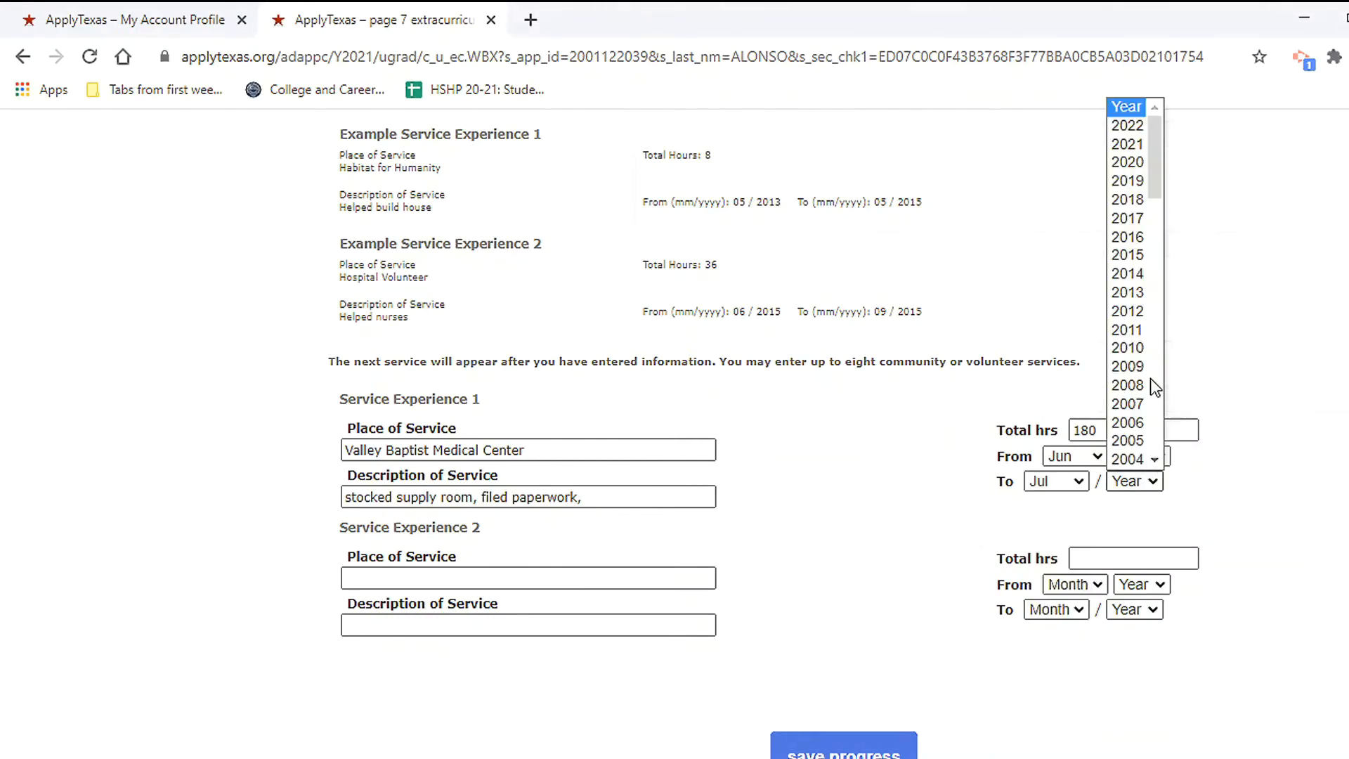
left_click(1136, 182)
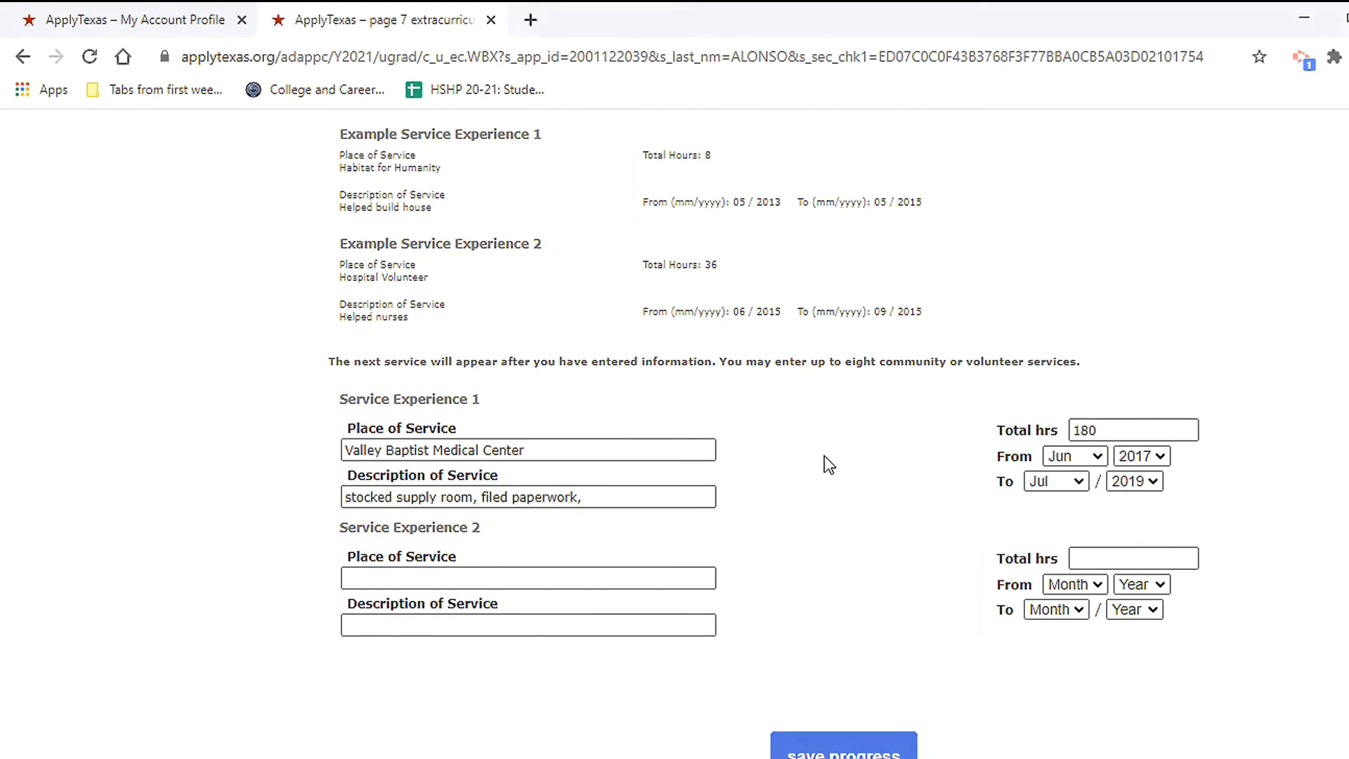
left_click_drag(1100, 430, 1071, 430)
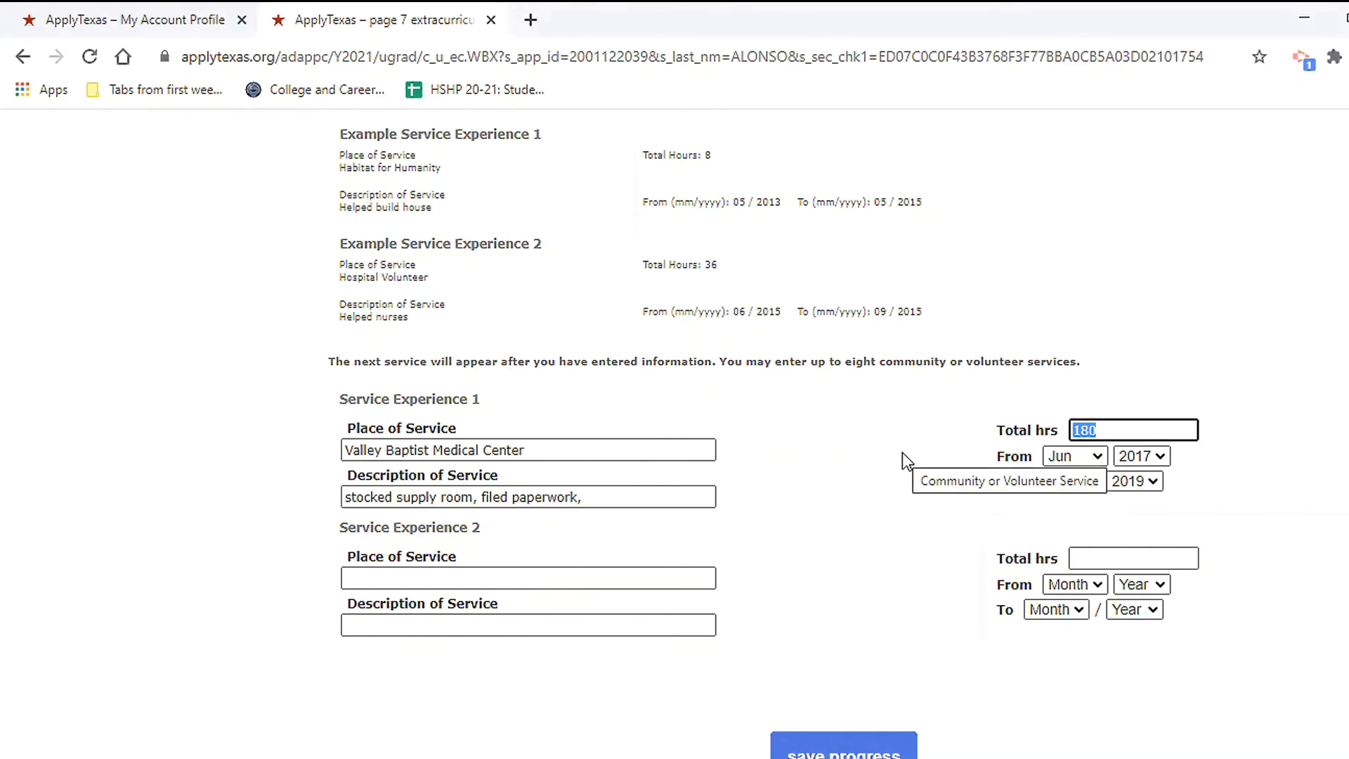
- Enter "Top 10 %" as Talent, Award, Honor 1 with the description "Top Ten Percent of my Class"
scroll(766, 449, "down", 3)
left_click(867, 415)
scroll(803, 461, "down", 6)
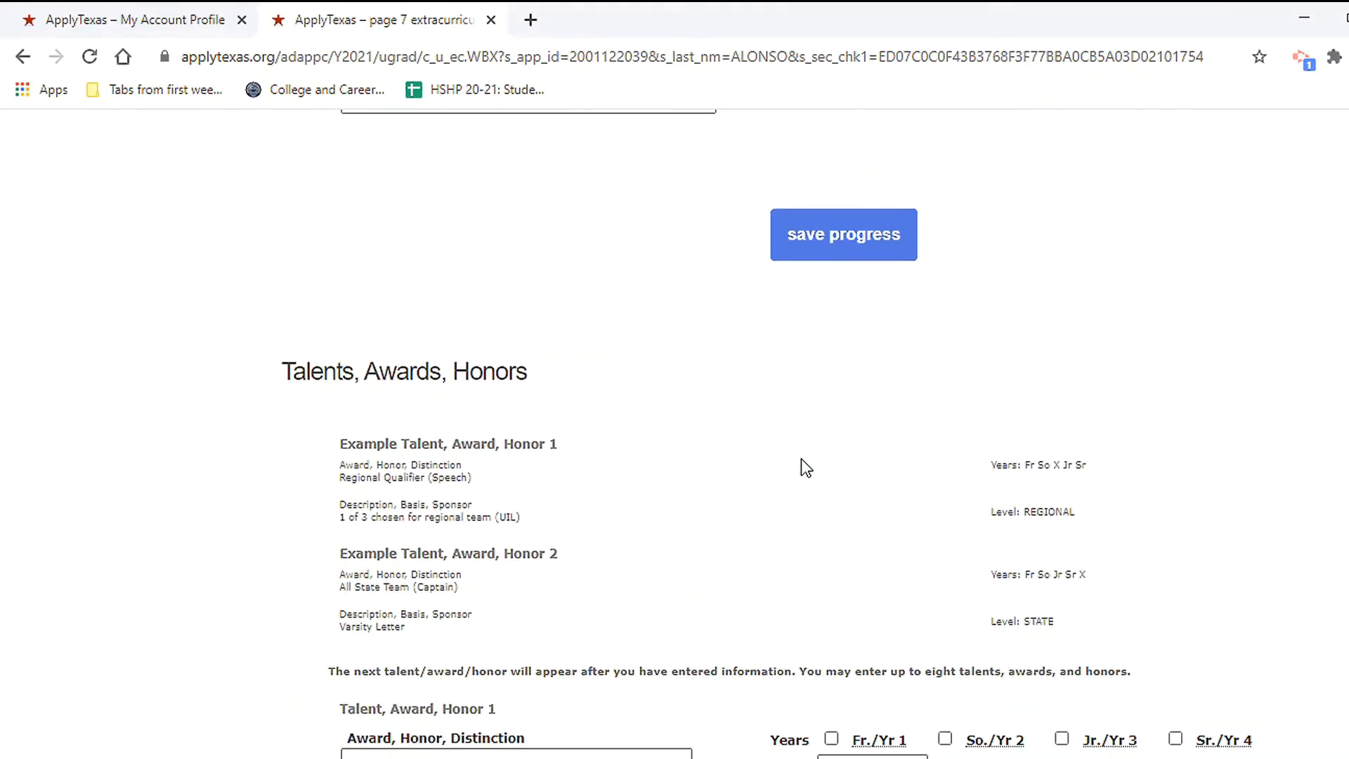
scroll(804, 464, "down", 3)
scroll(632, 470, "up", 2)
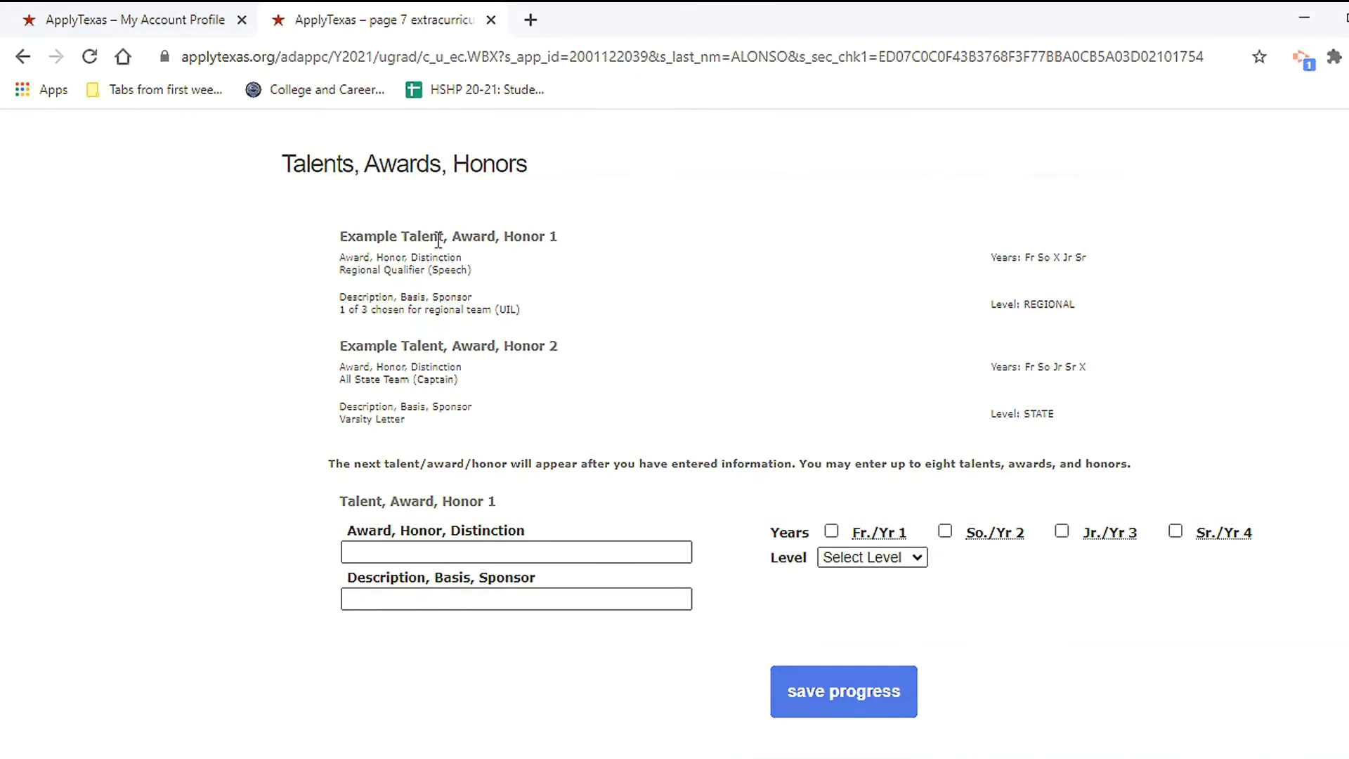
left_click(588, 549)
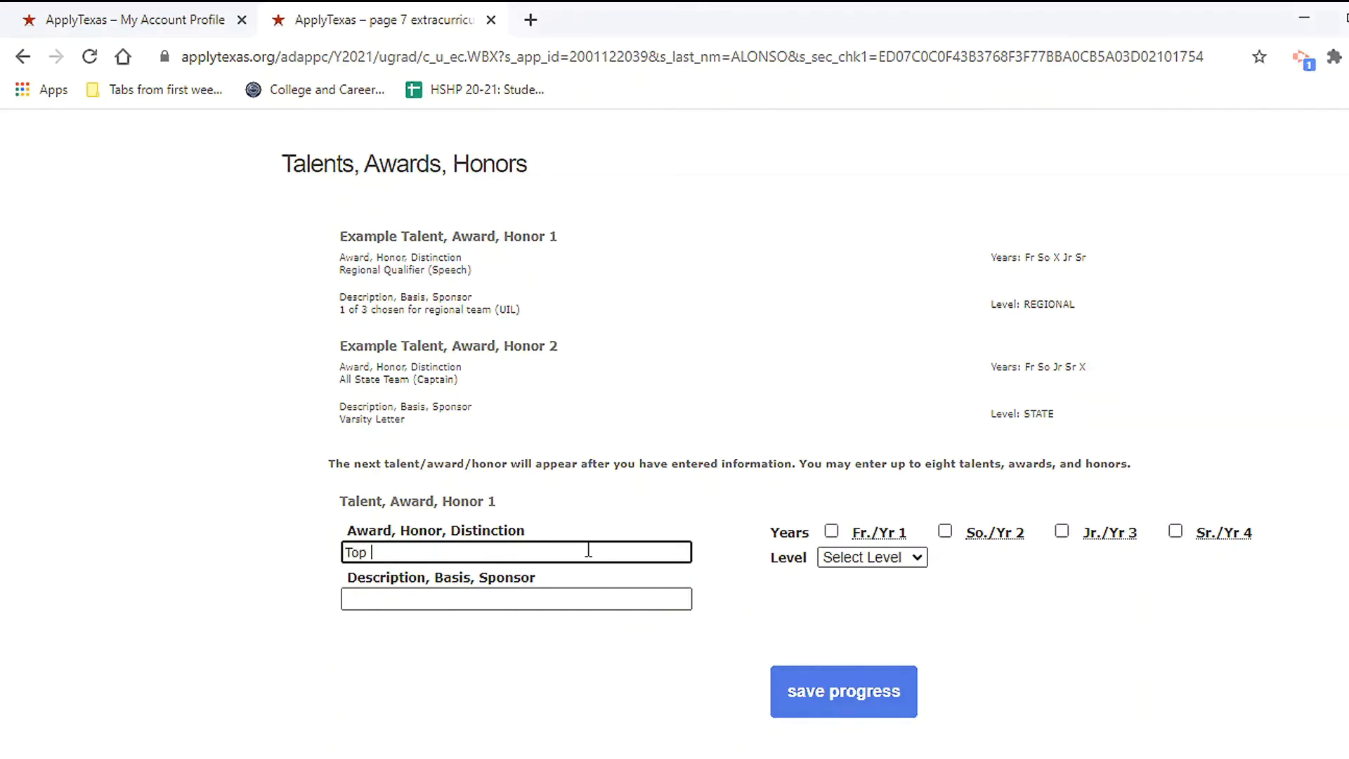
type("Top 10 %")
left_click(562, 597)
type("Top Ten Percent of")
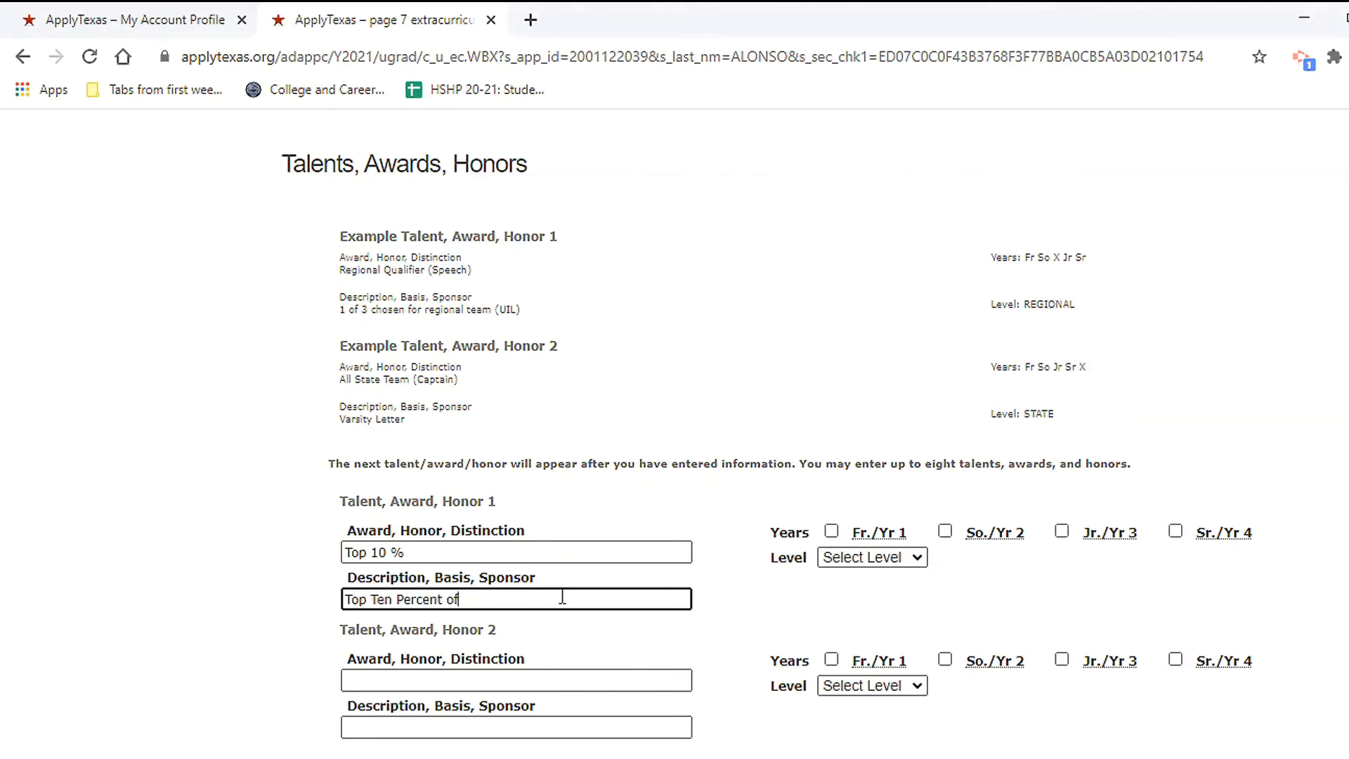
type(" my Class")
- Mark the junior and sophomore years and choose the LOCAL level for Talent, Award, Honor 1
left_click(1073, 537)
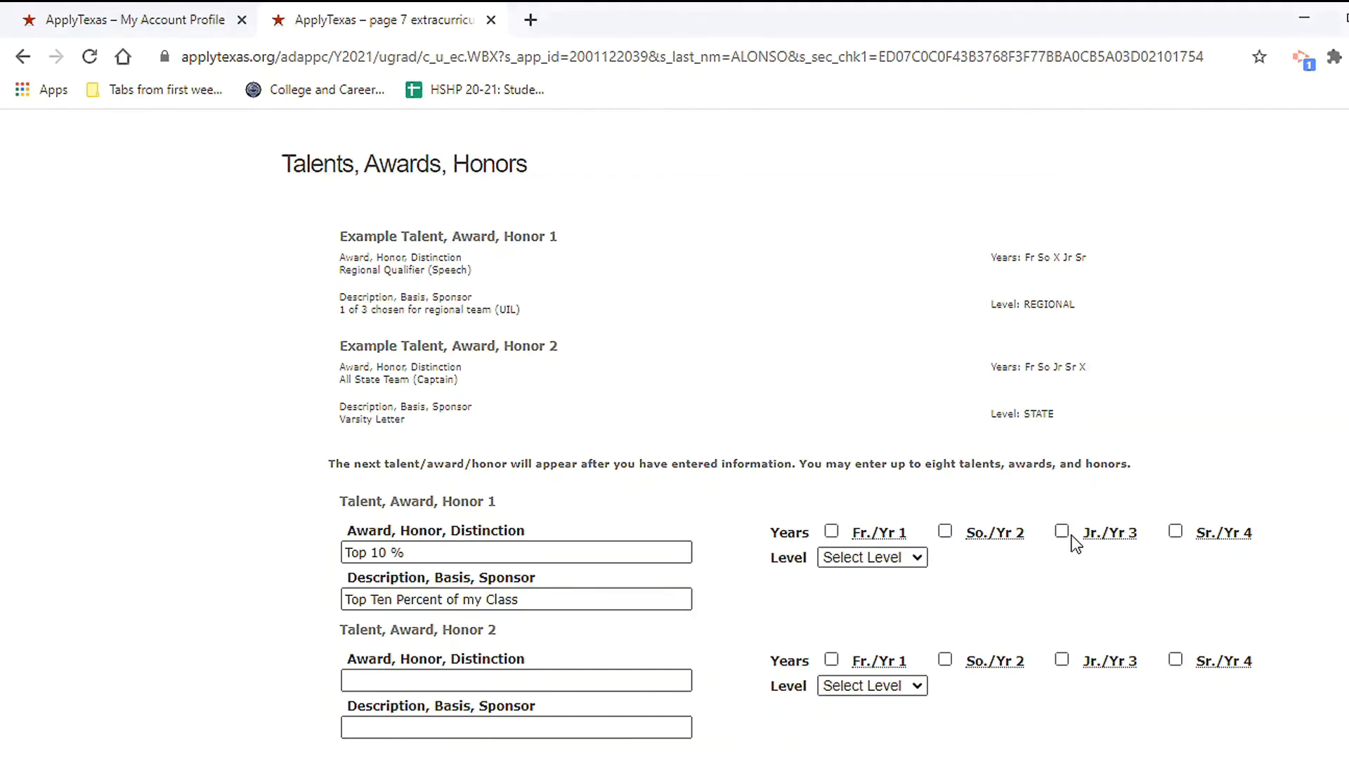
left_click(945, 531)
left_click(913, 563)
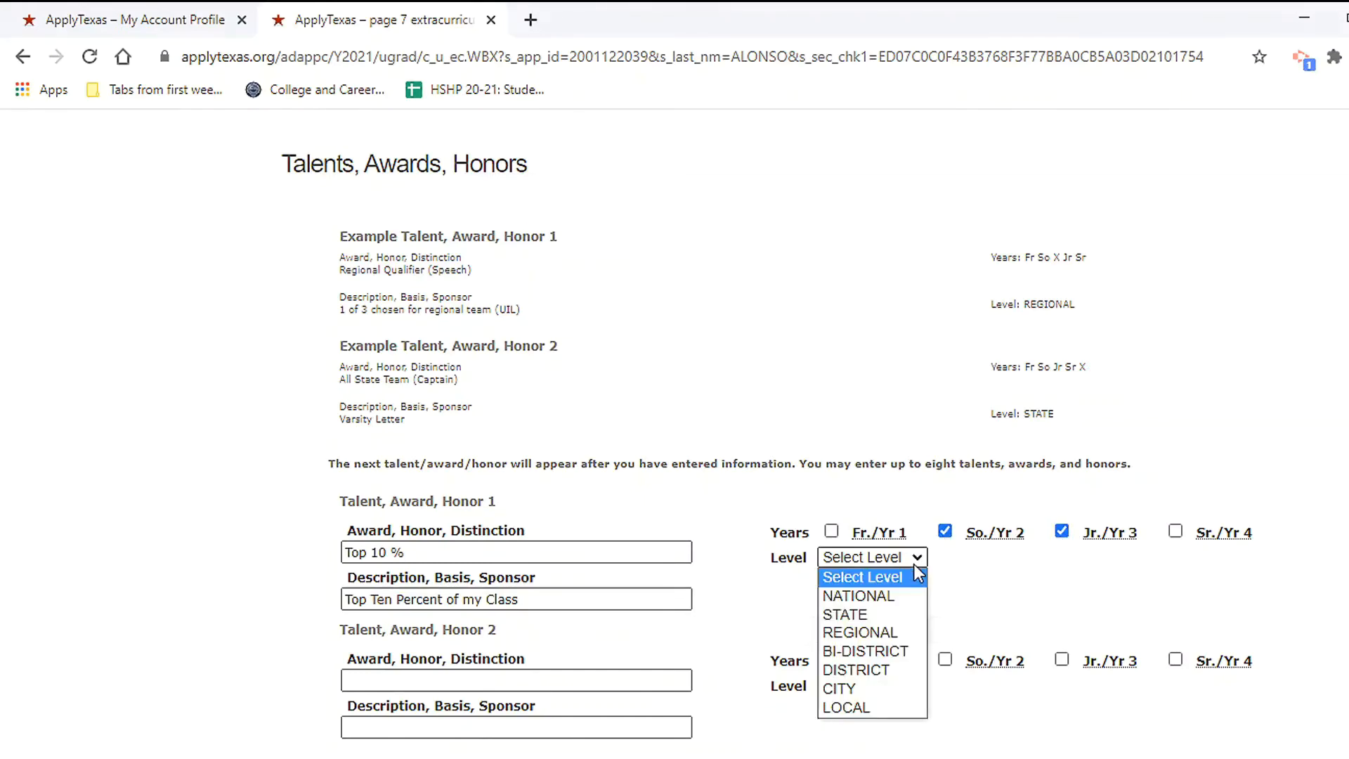
left_click(888, 710)
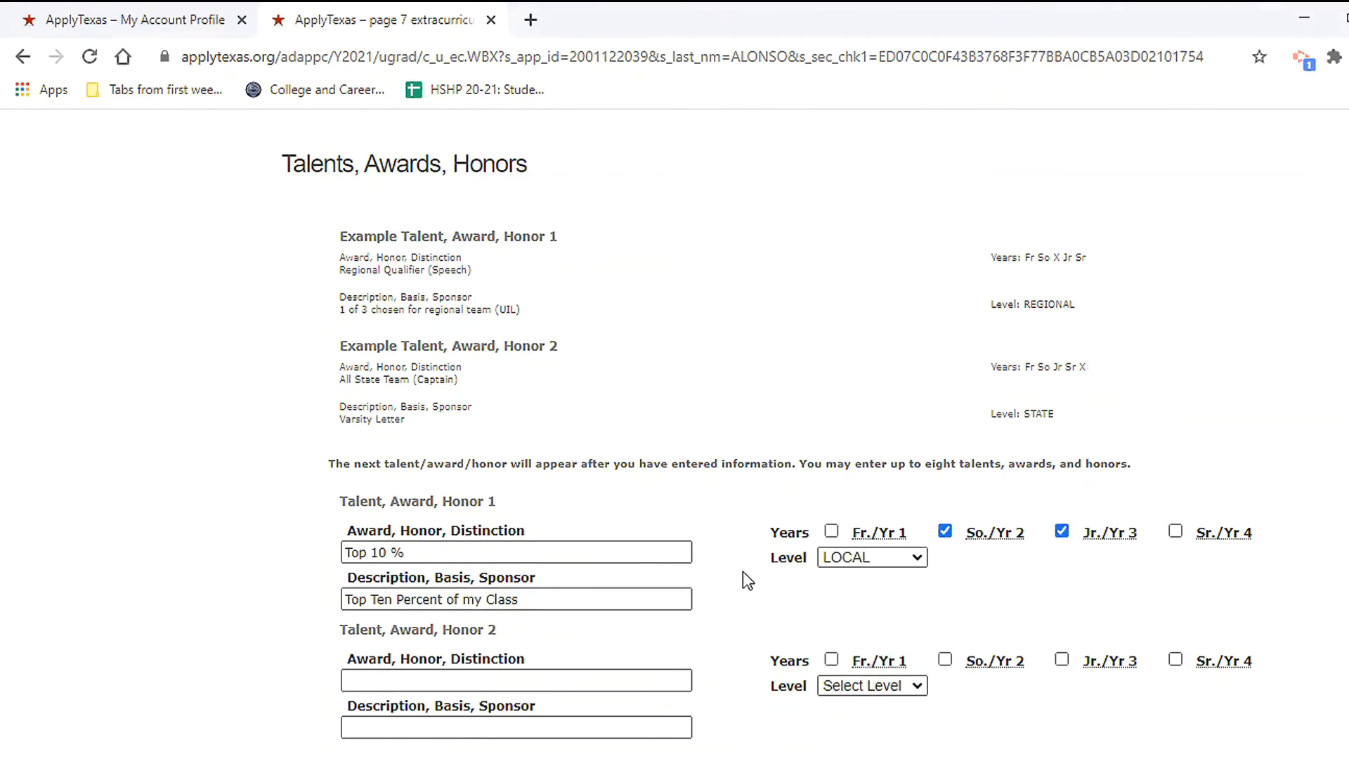
- Try to save the extracurricular and volunteer activities page with the entered activity, service and honor information
scroll(743, 571, "down", 3)
scroll(743, 571, "down", 2)
left_click(887, 653)
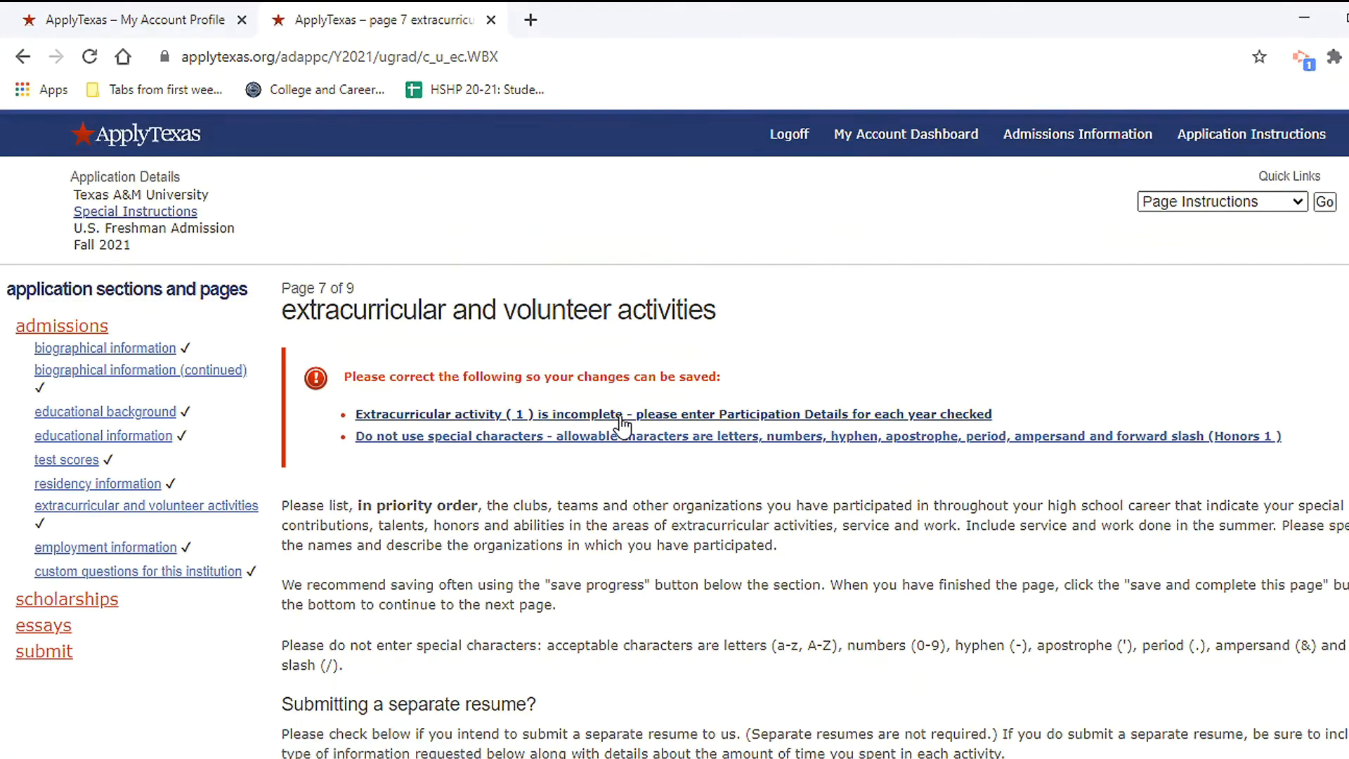
- Fill in the missing junior-year participation details for Activity 1, entering 2 hours per week and completing the weeks per year
left_click(617, 418)
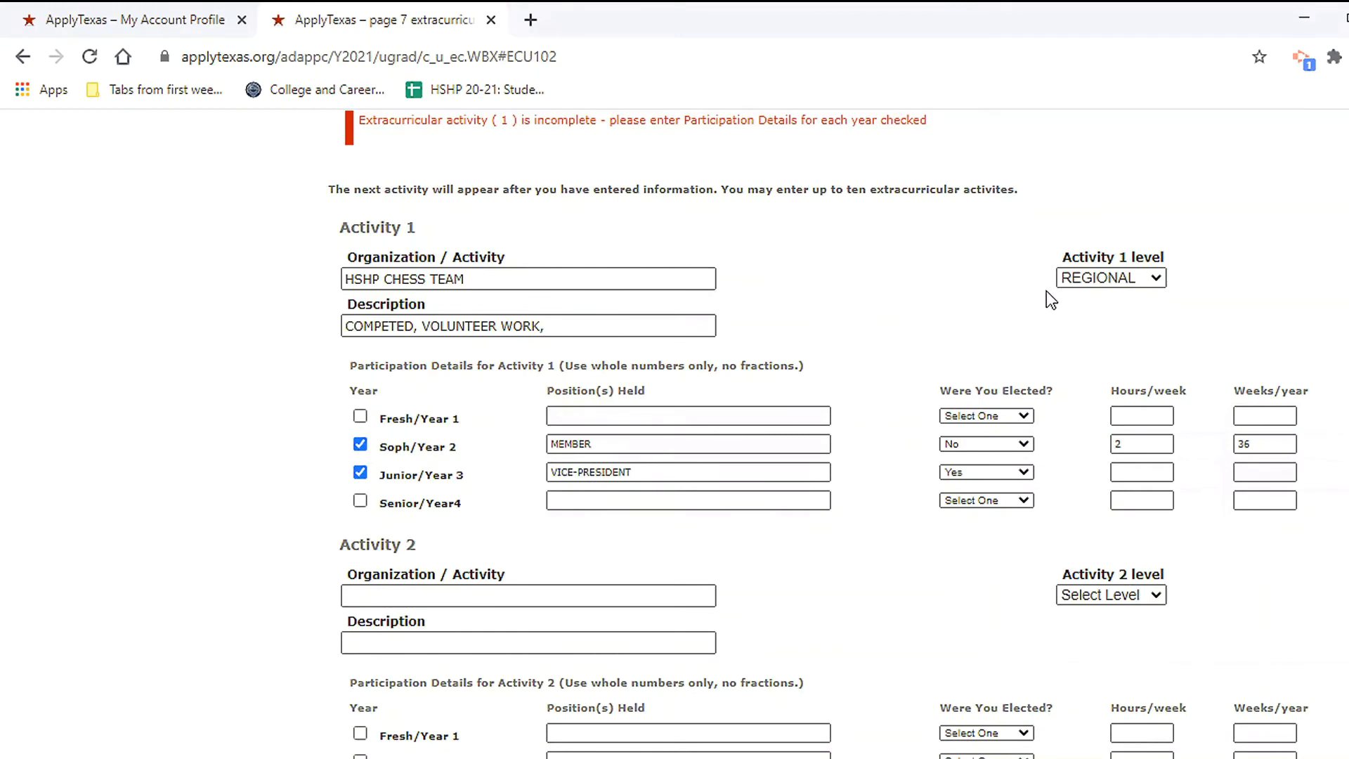
left_click(1135, 475)
left_click(1134, 476)
type("2")
left_click(1268, 472)
left_click(1333, 427)
- Reword Talent, Award, Honor 1 as "Top 10 Percent" without the special character and save the progress
scroll(1100, 517, "up", 15)
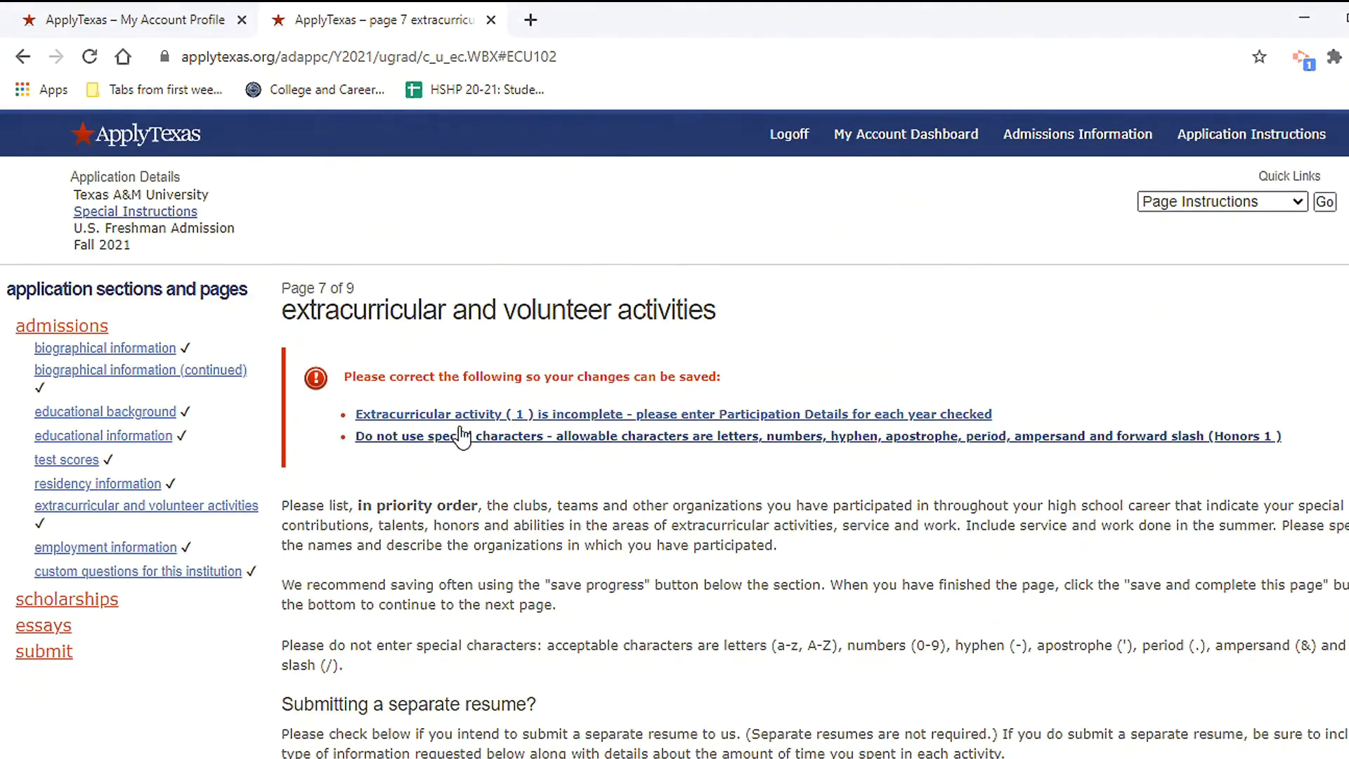
scroll(560, 444, "down", 20)
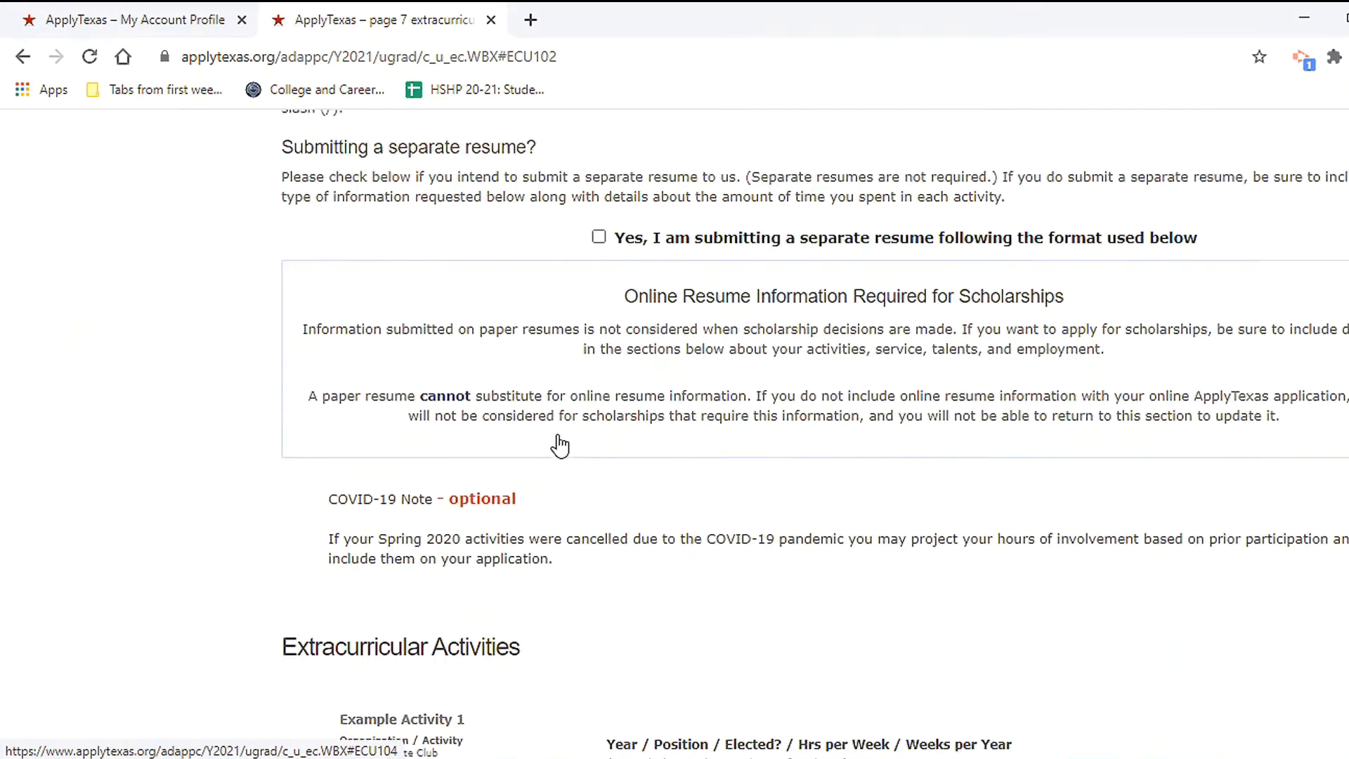
scroll(560, 444, "down", 15)
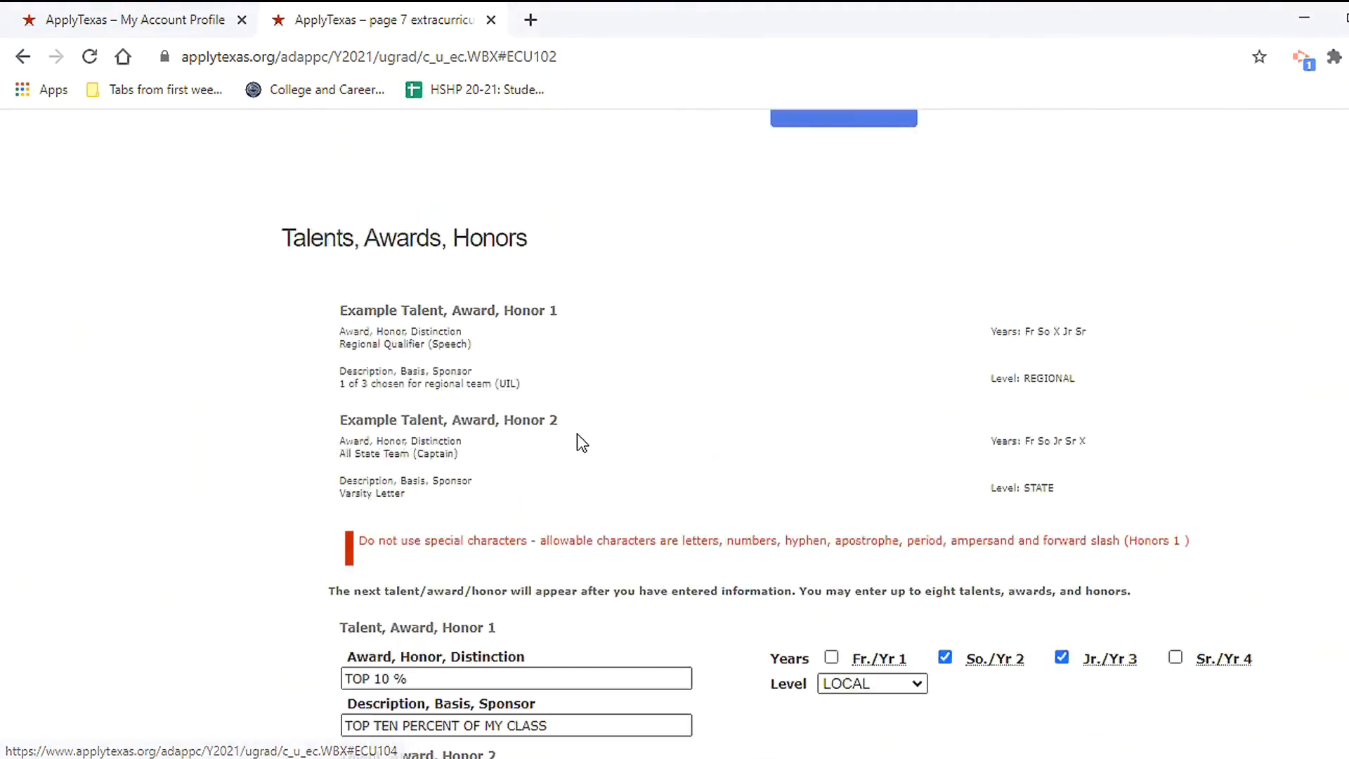
scroll(804, 566, "up", 3)
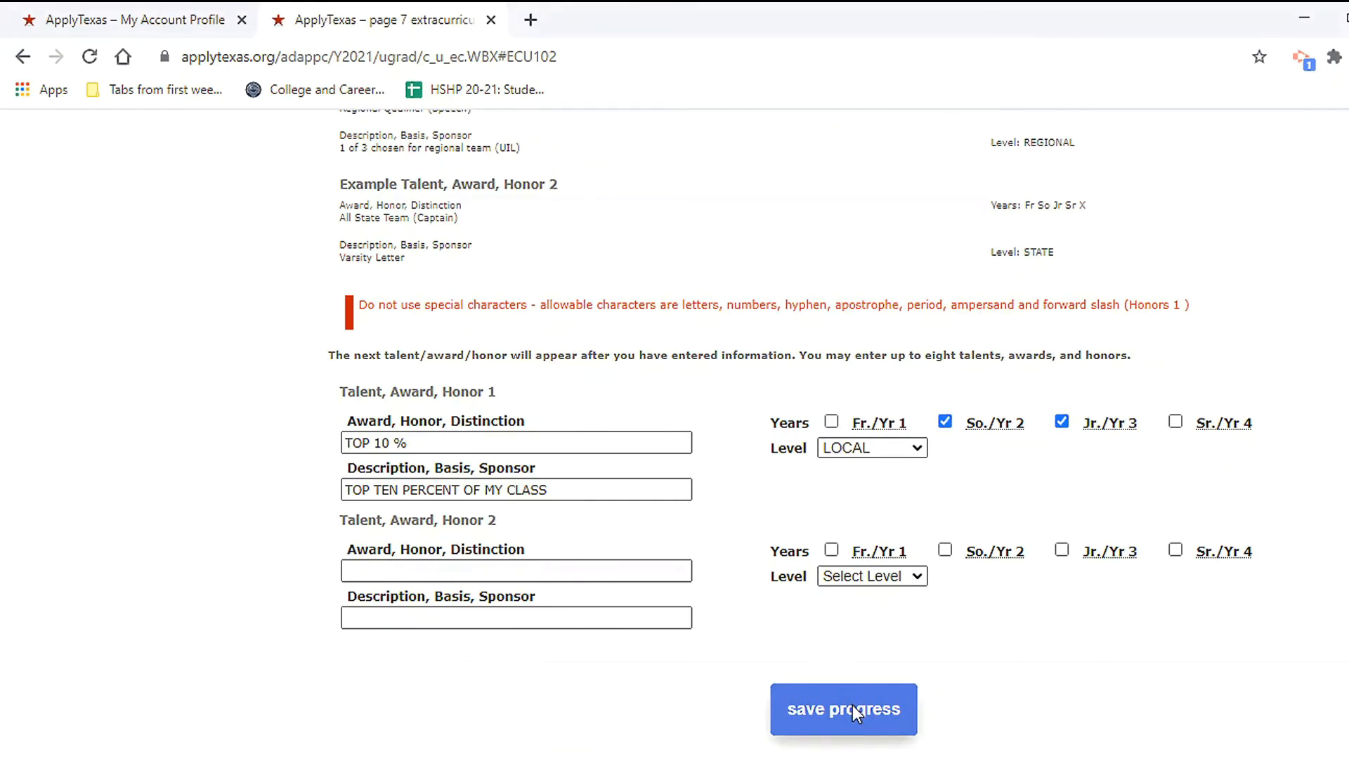
left_click(427, 444)
key("BackSpace")
type("Percent")
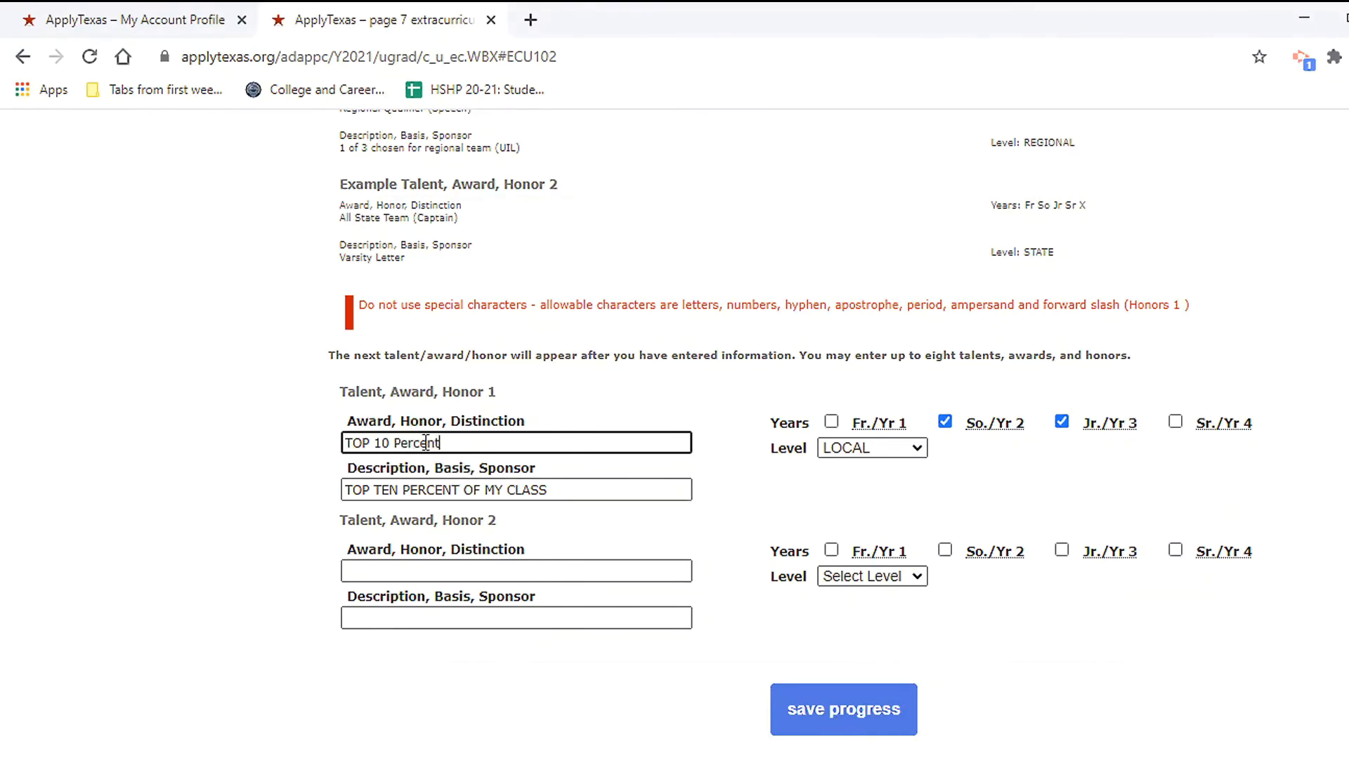
left_click(796, 706)
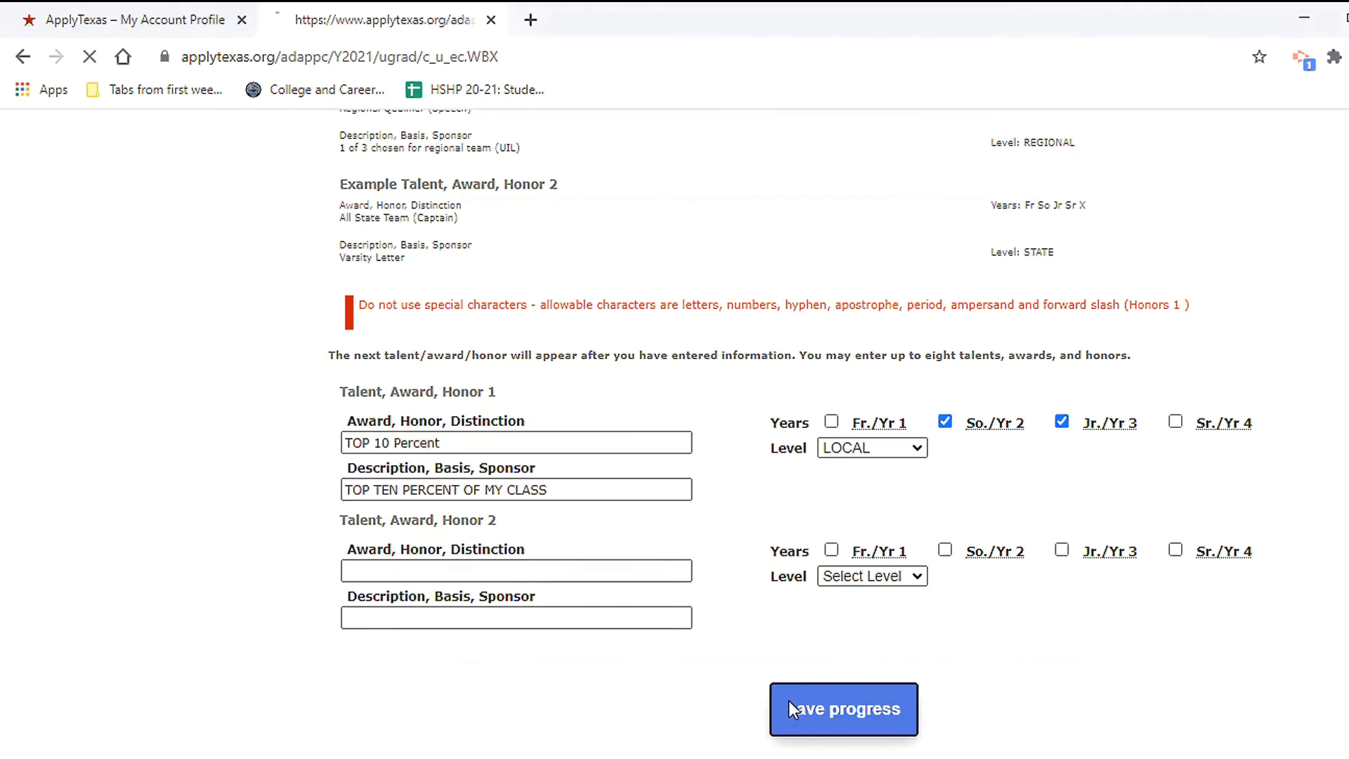
- Save and complete the extracurricular and volunteer activities page, and complete the employment information page with its entries left blank
scroll(480, 492, "down", 15)
left_click(834, 621)
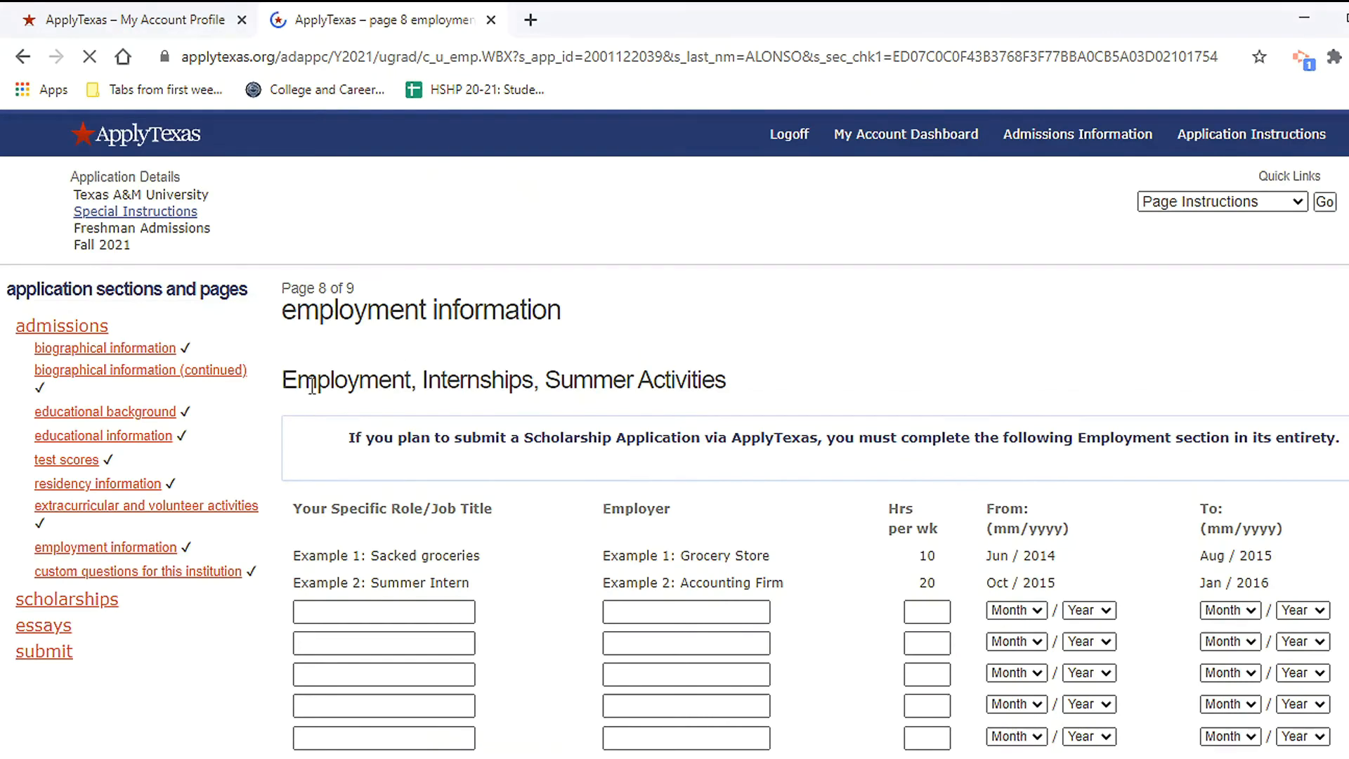
scroll(480, 453, "down", 1)
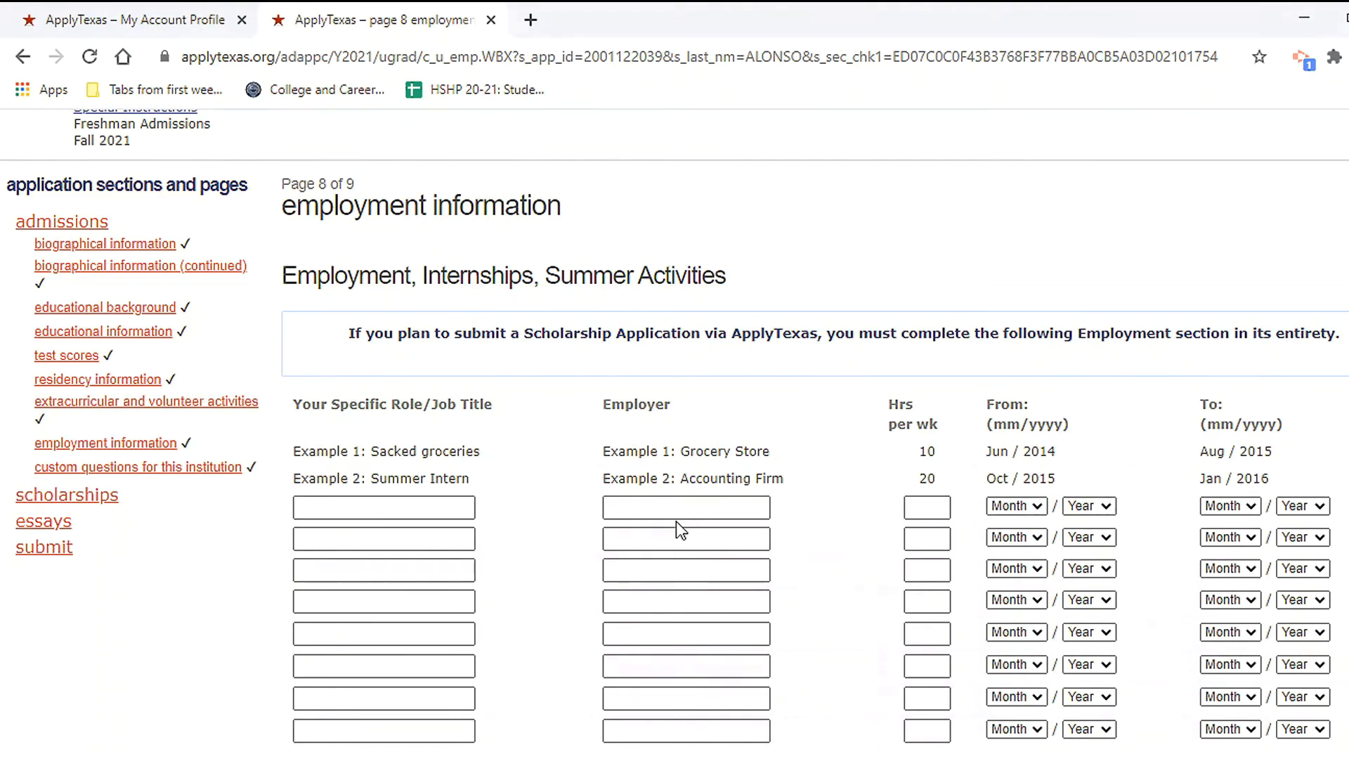
scroll(689, 542, "down", 3)
left_click(813, 537)
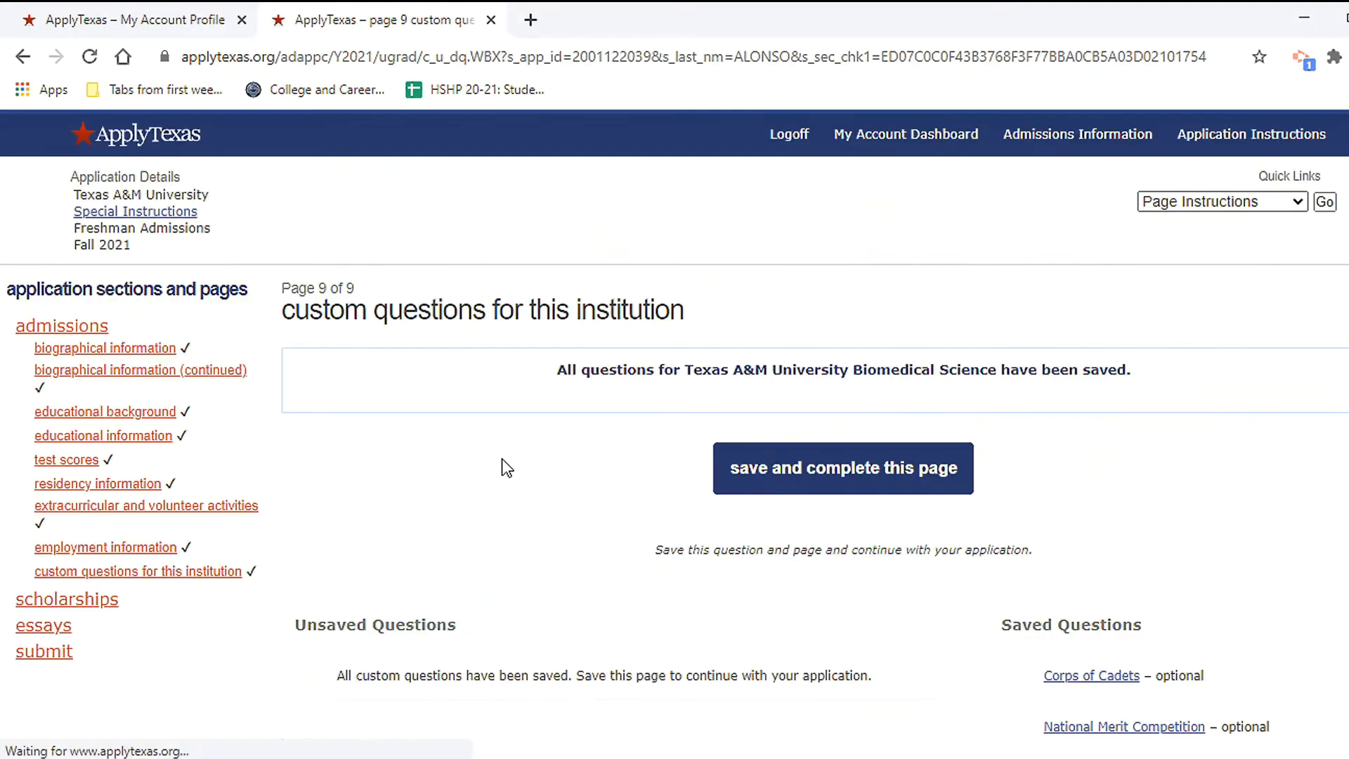
- Review the list of required and optional saved custom questions for Texas A&M
scroll(500, 466, "down", 1)
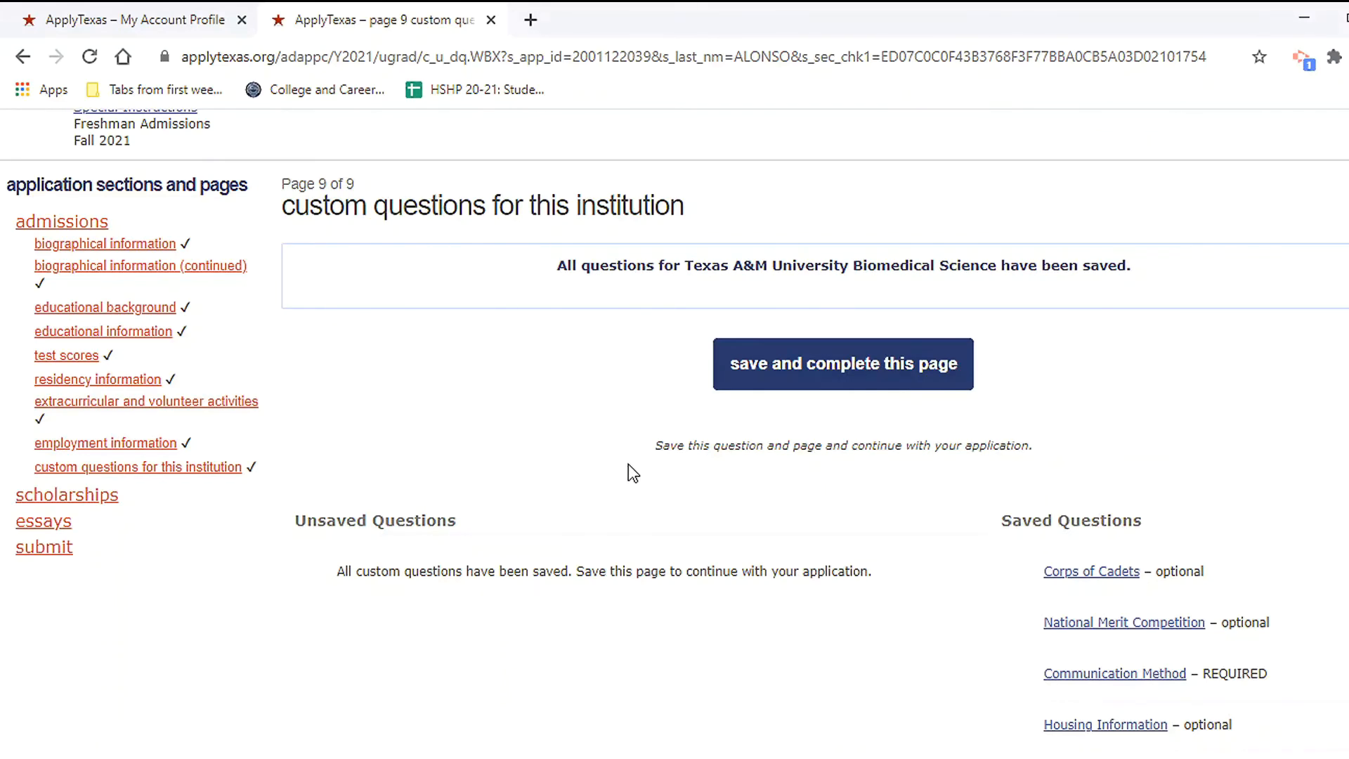
scroll(626, 464, "down", 3)
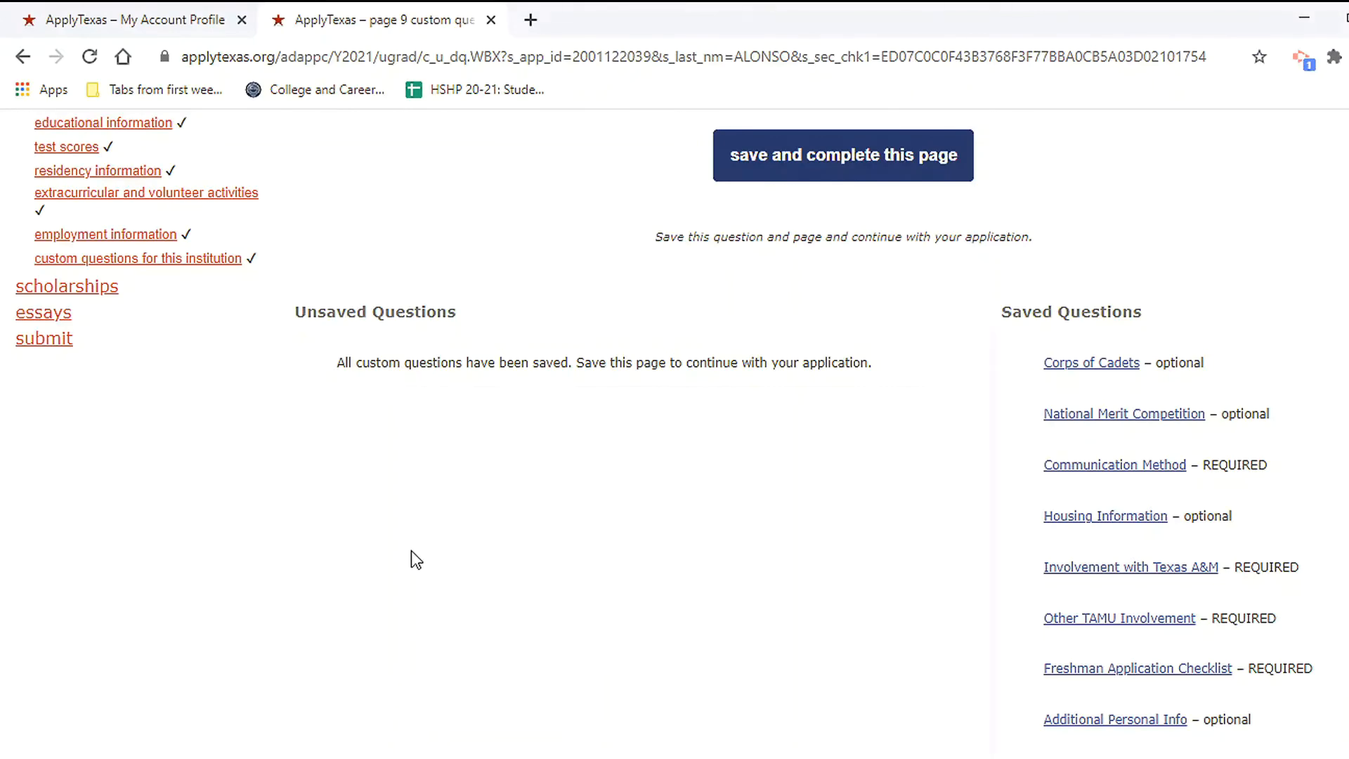
scroll(590, 304, "up", 3)
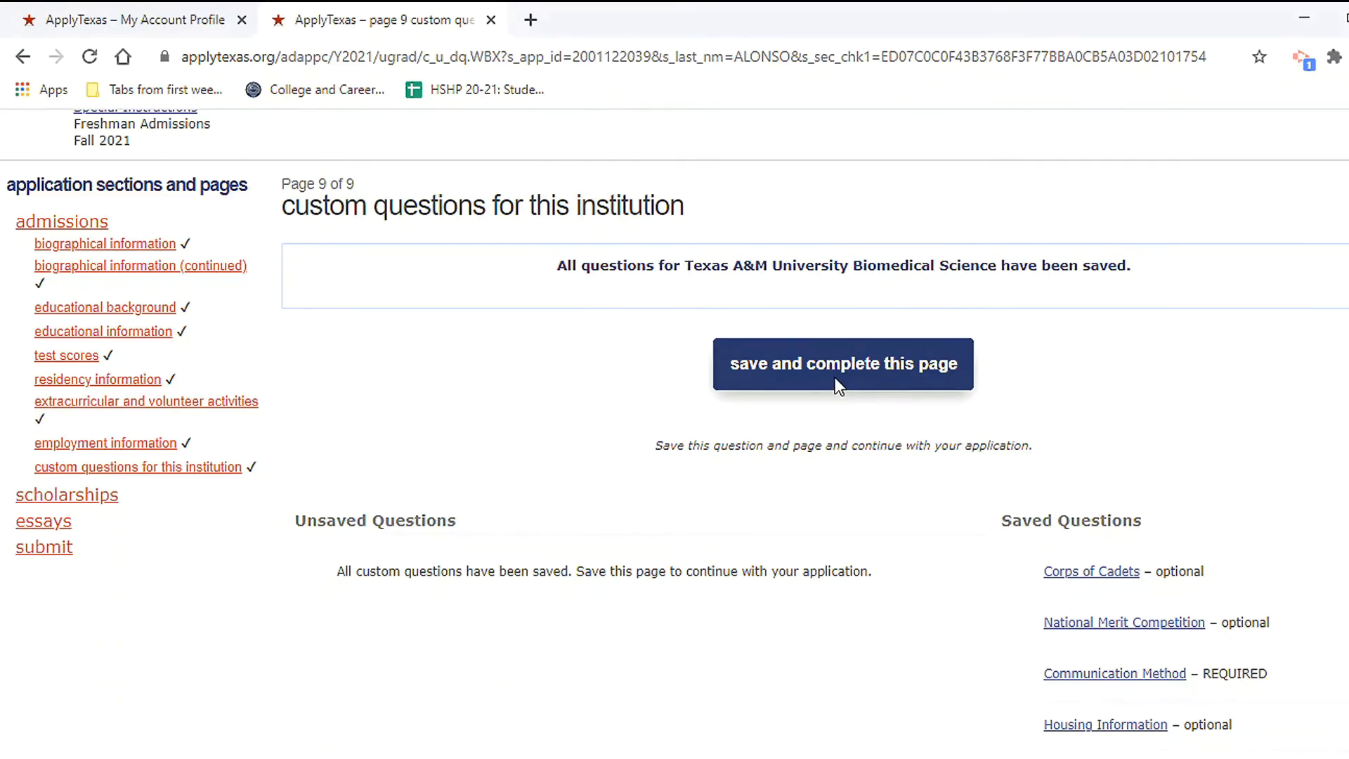
scroll(835, 377, "down", 8)
scroll(835, 377, "down", 6)
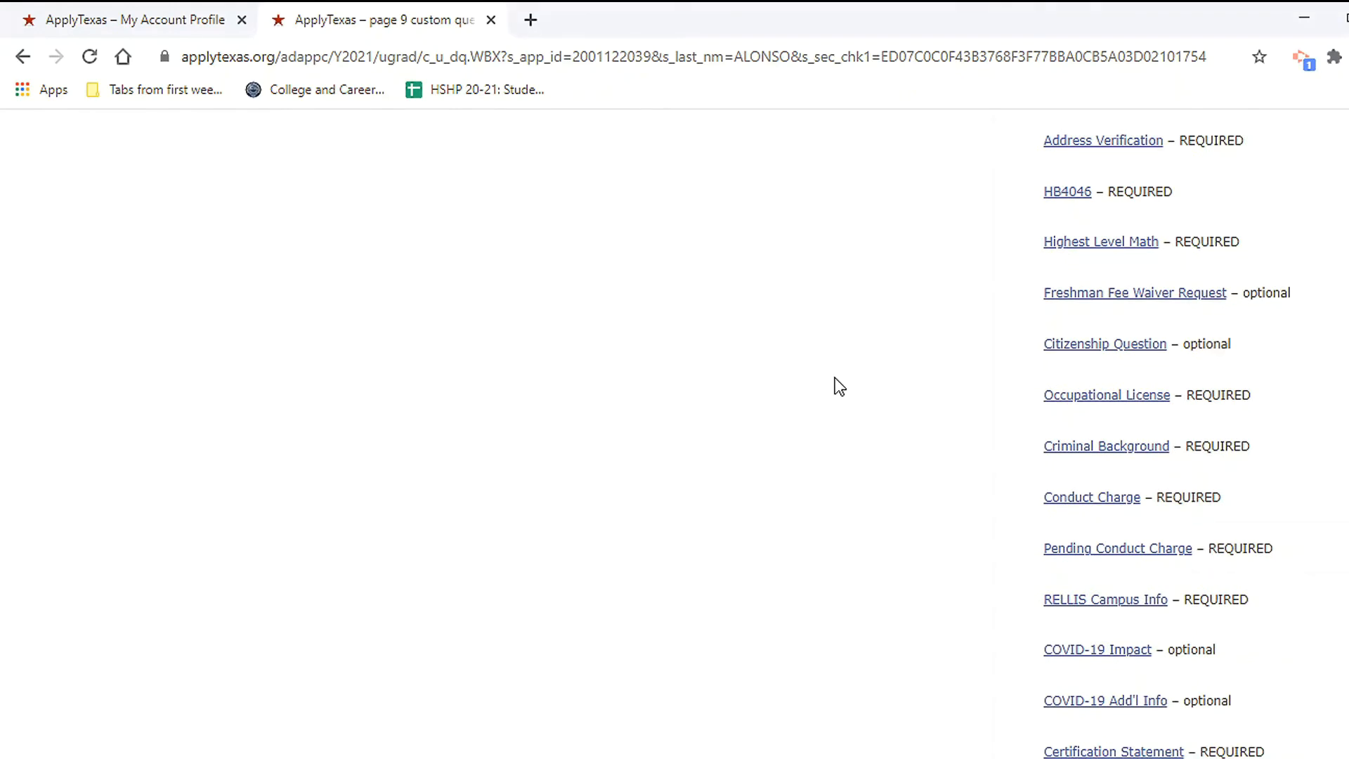
scroll(835, 378, "down", 4)
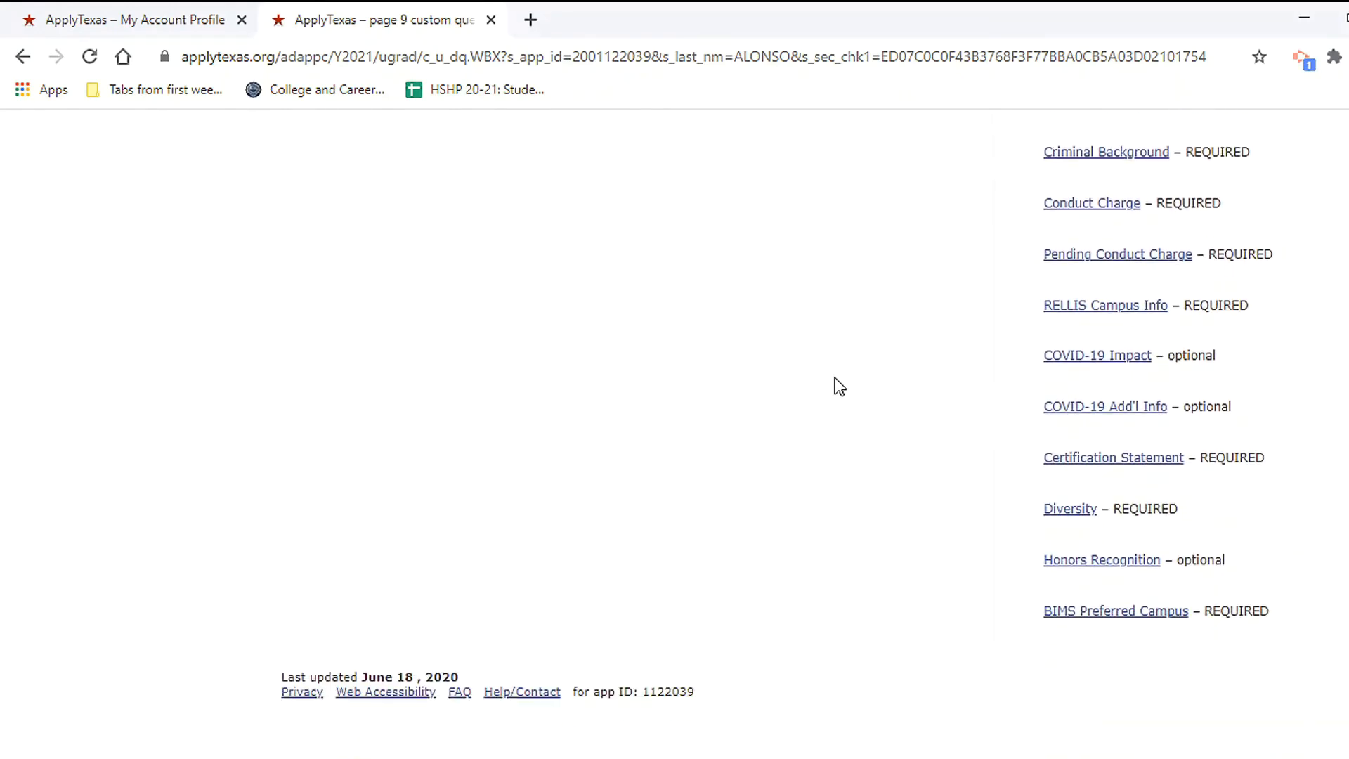
- Open the saved COVID-19 Impact question, keep its "None of these apply to me" answer, and save and complete the custom questions page
left_click(1102, 370)
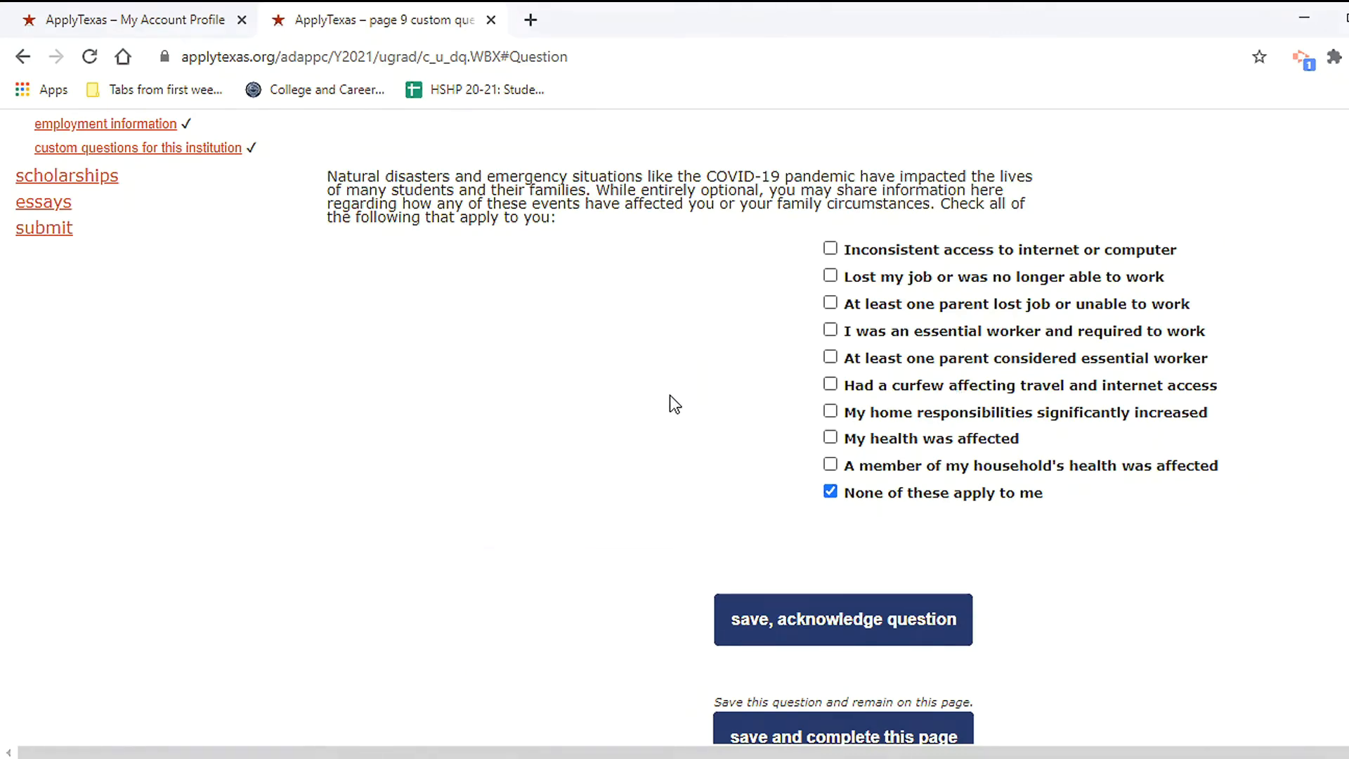
scroll(670, 396, "down", 11)
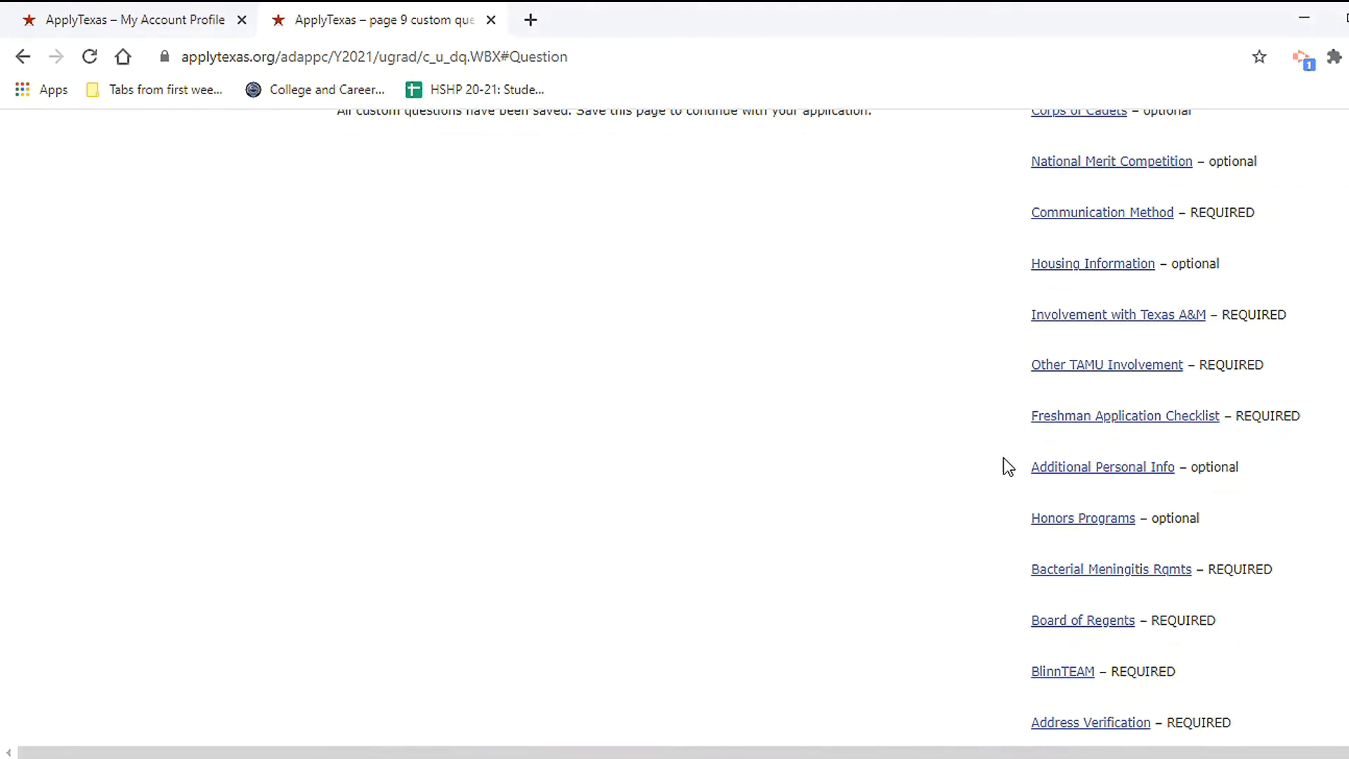
scroll(963, 539, "down", 4)
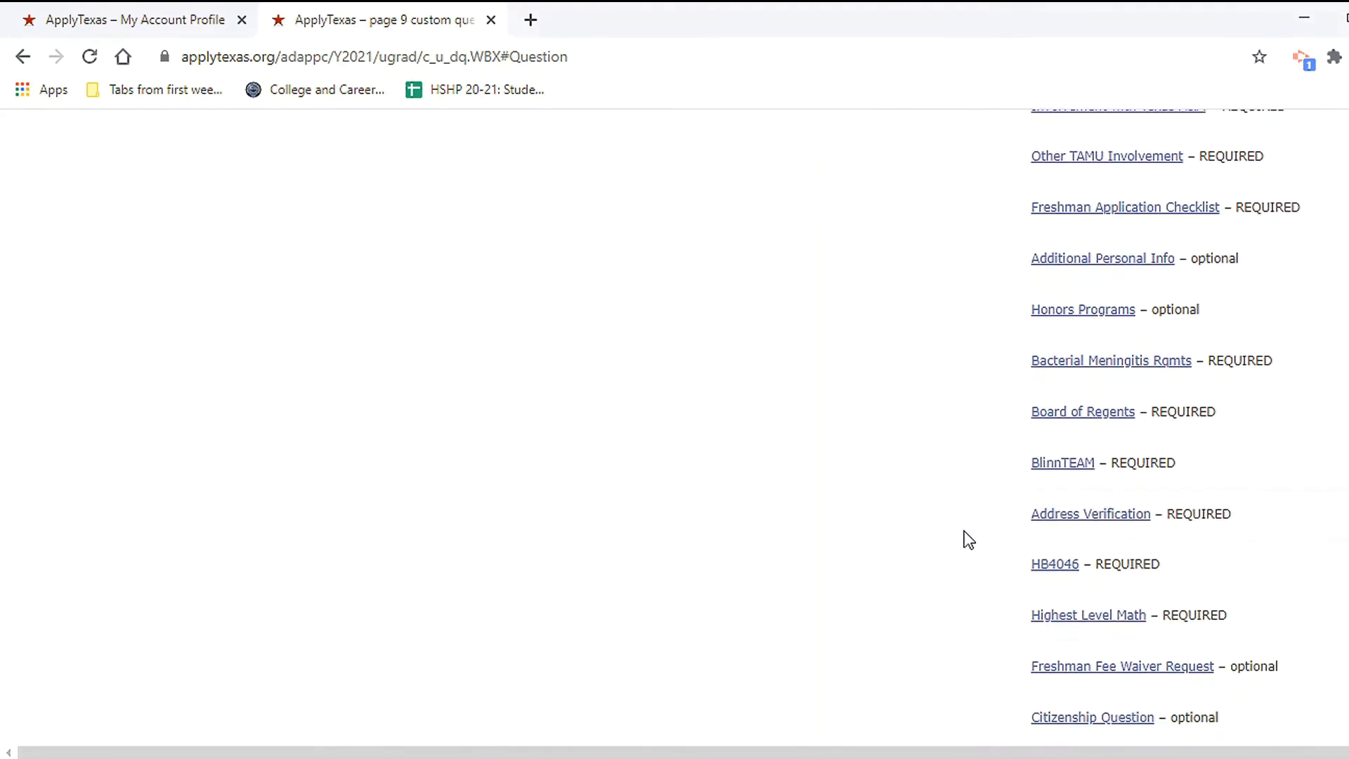
scroll(964, 531, "down", 3)
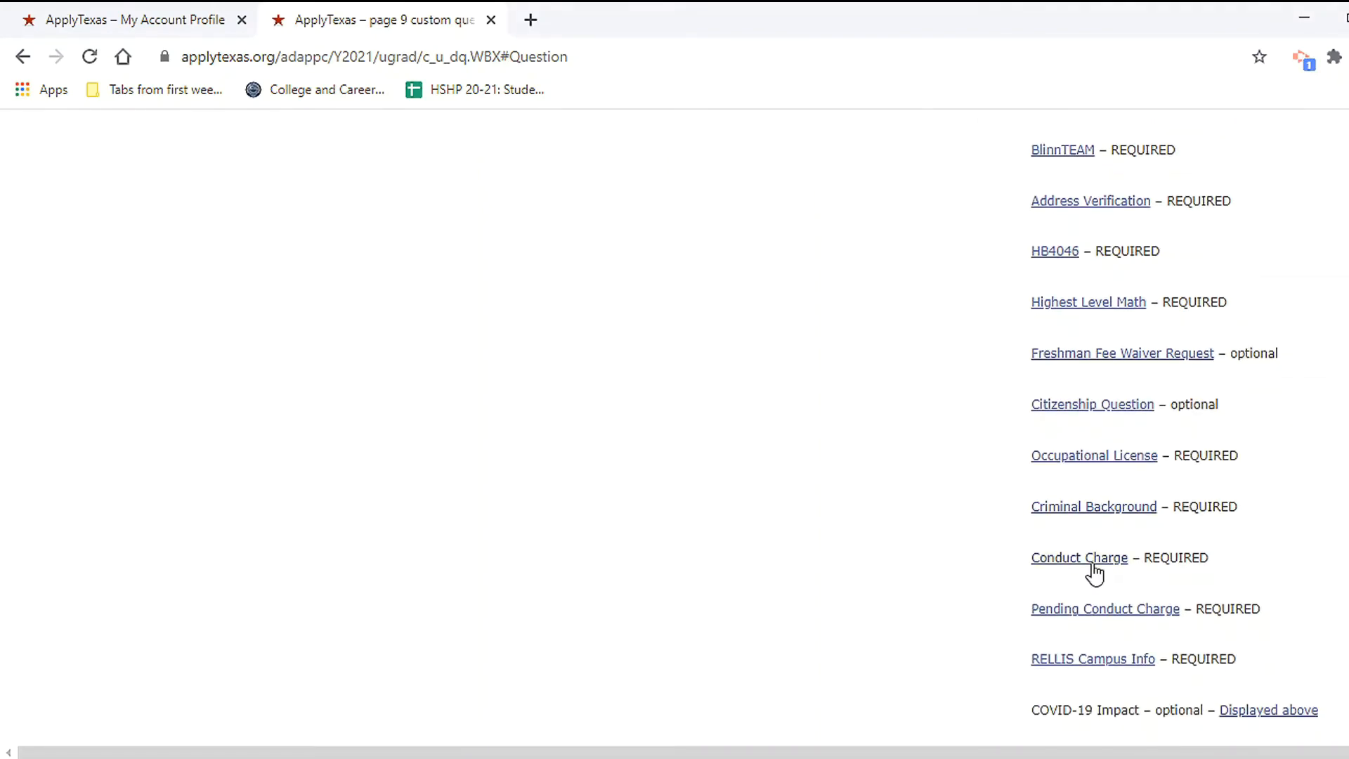
scroll(793, 465, "up", 2)
scroll(793, 465, "up", 9)
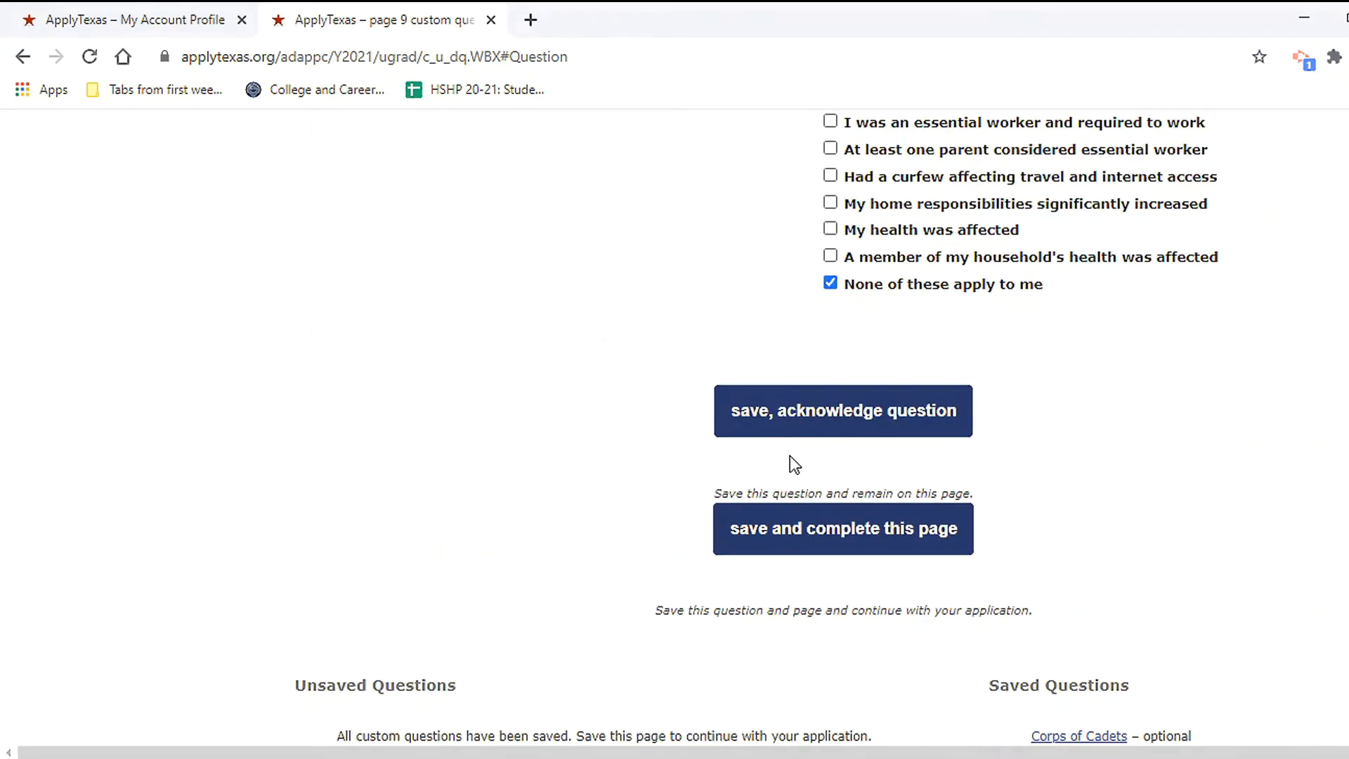
scroll(1051, 531, "up", 4)
scroll(1051, 532, "down", 4)
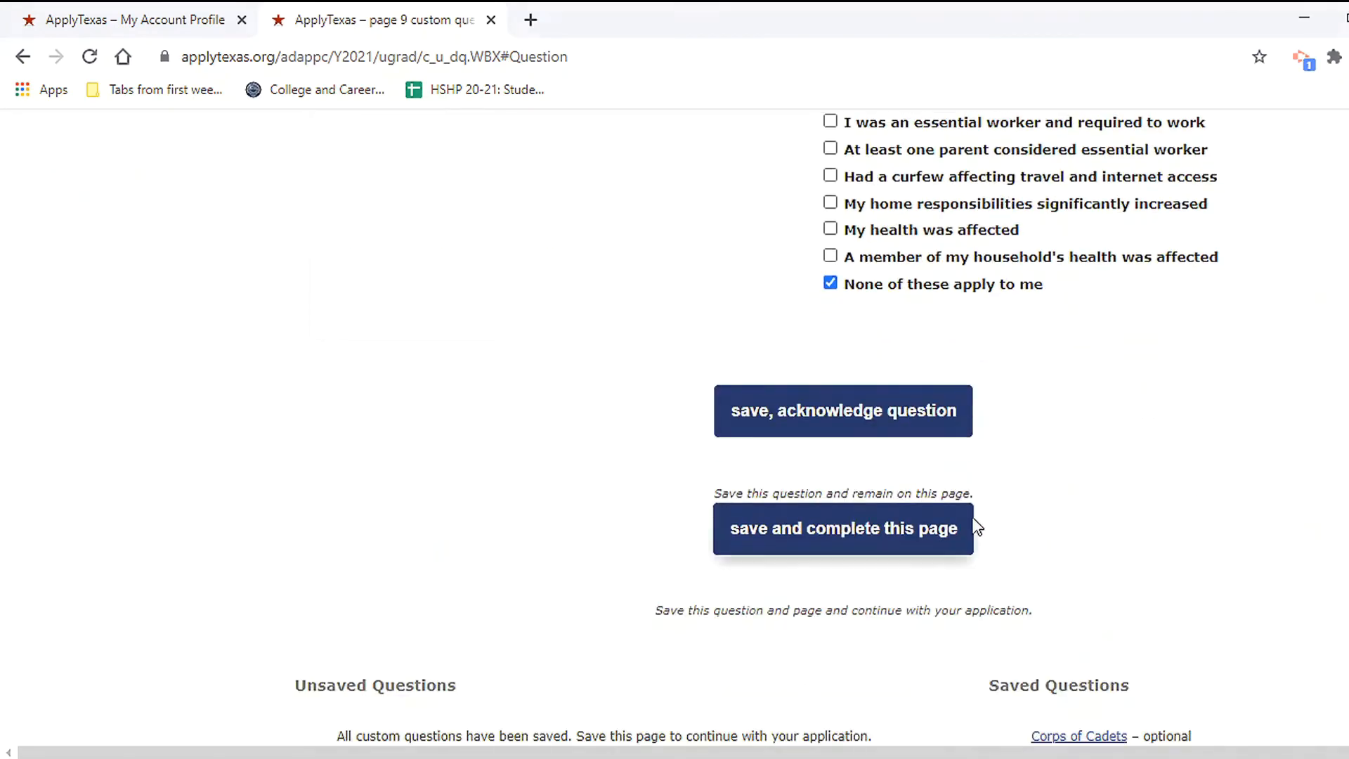
left_click(943, 536)
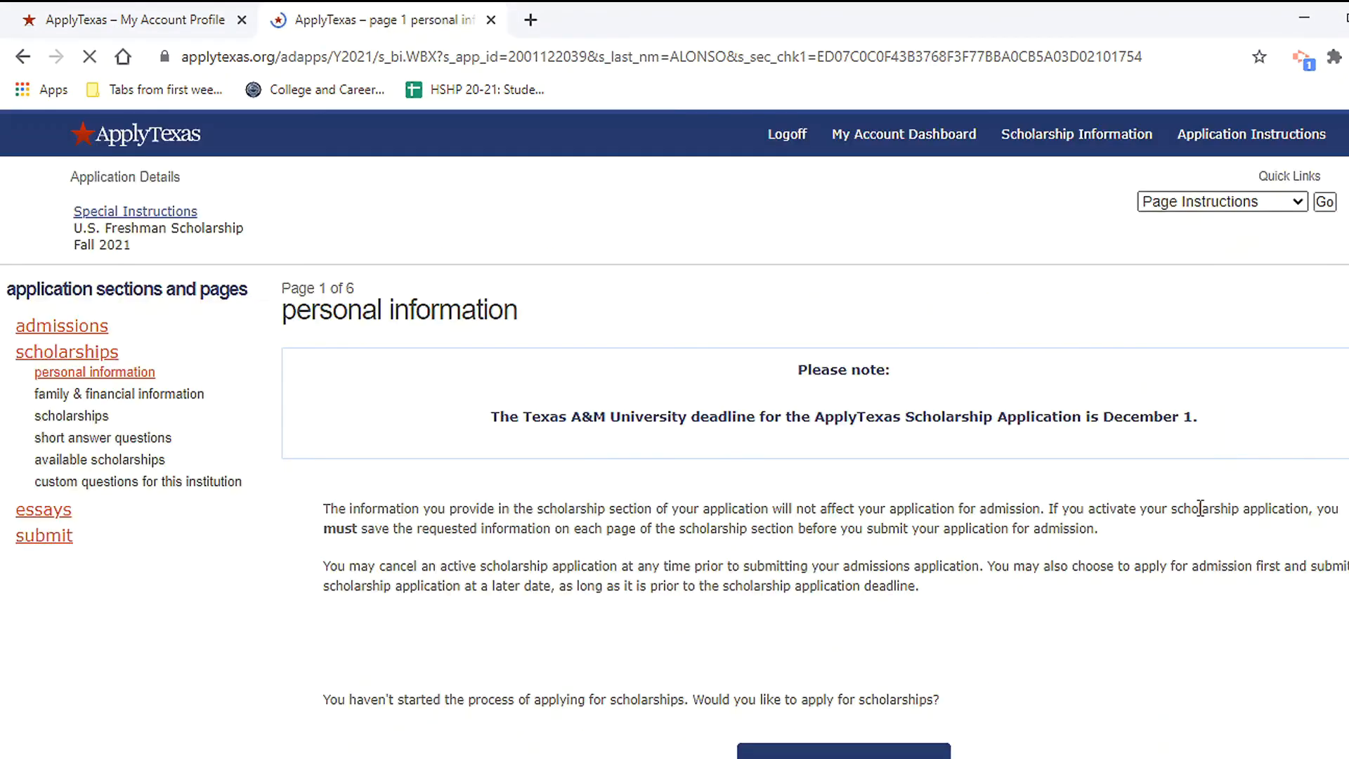
- Review the introduction to the scholarship section and opt to apply for scholarships
scroll(607, 417, "down", 4)
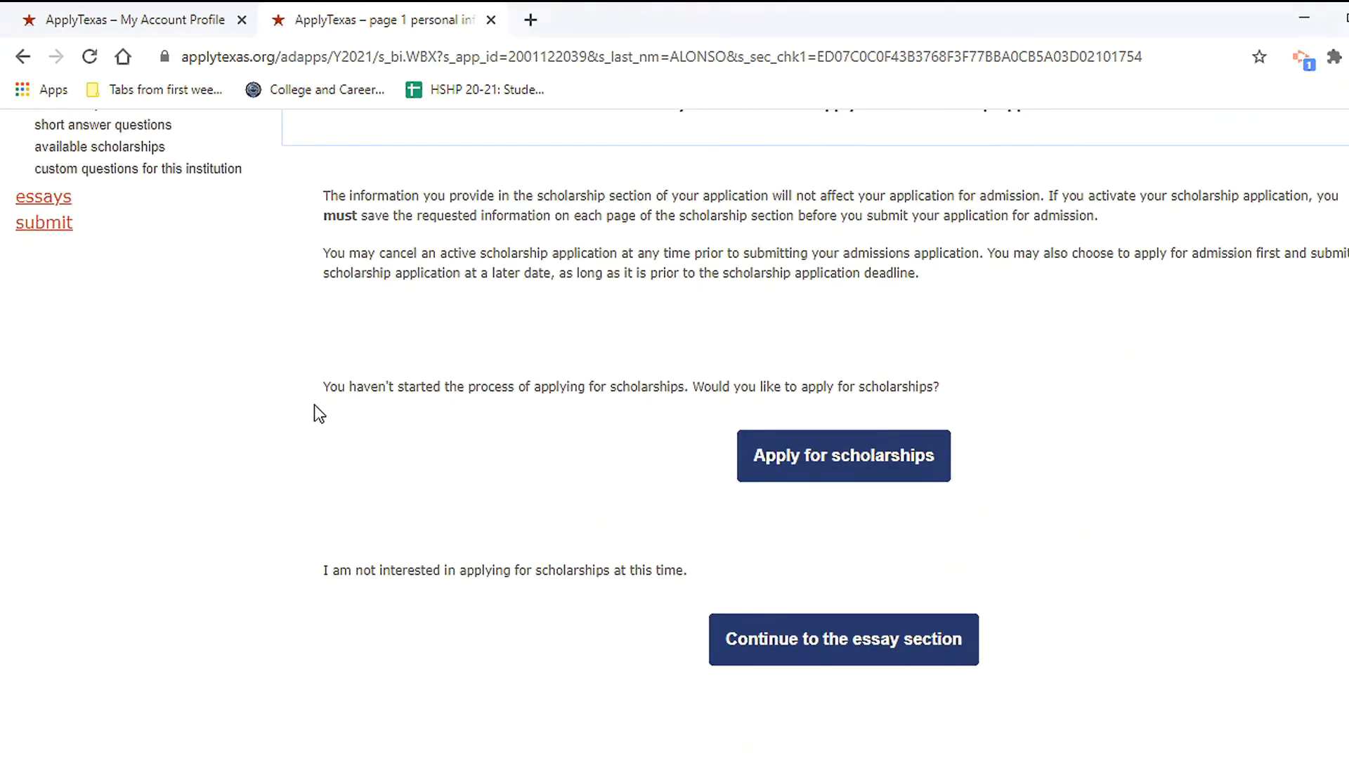
scroll(320, 418, "up", 3)
scroll(105, 267, "up", 2)
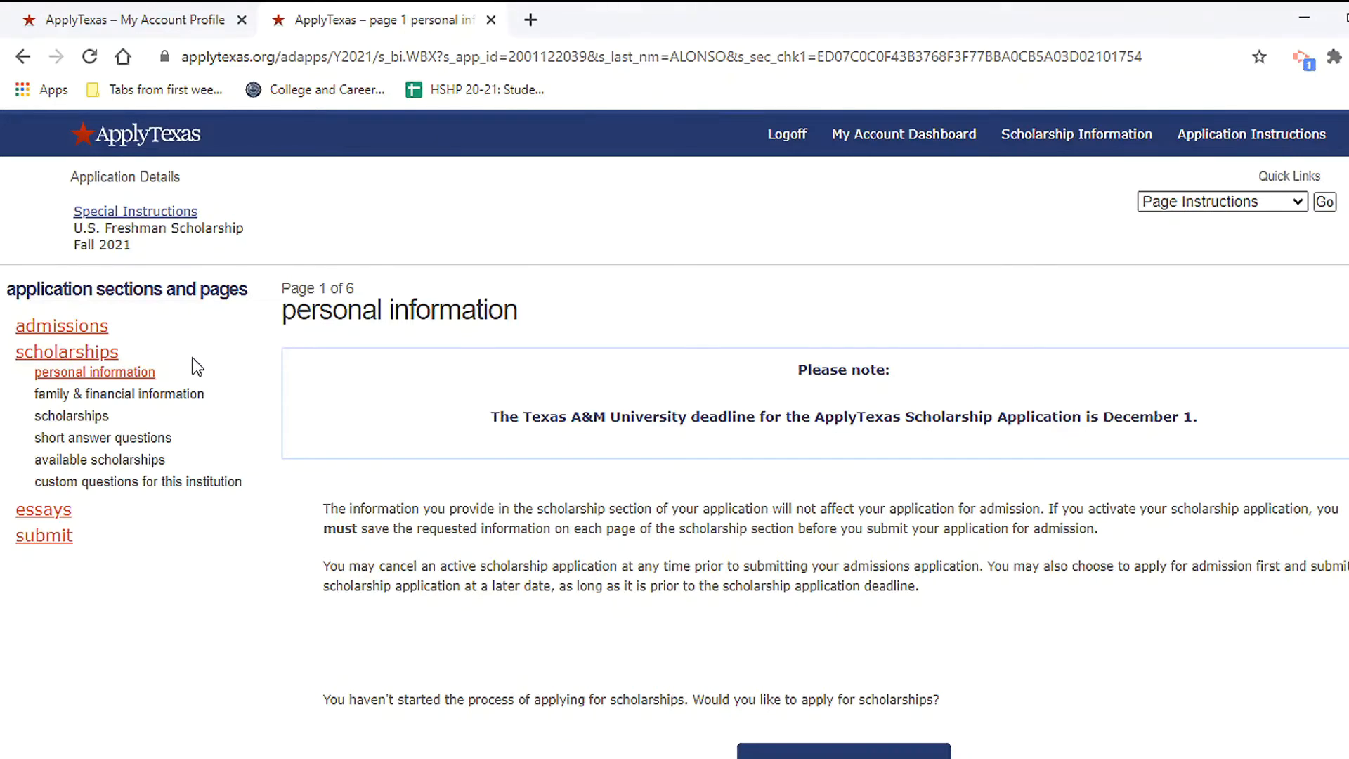
scroll(197, 366, "down", 3)
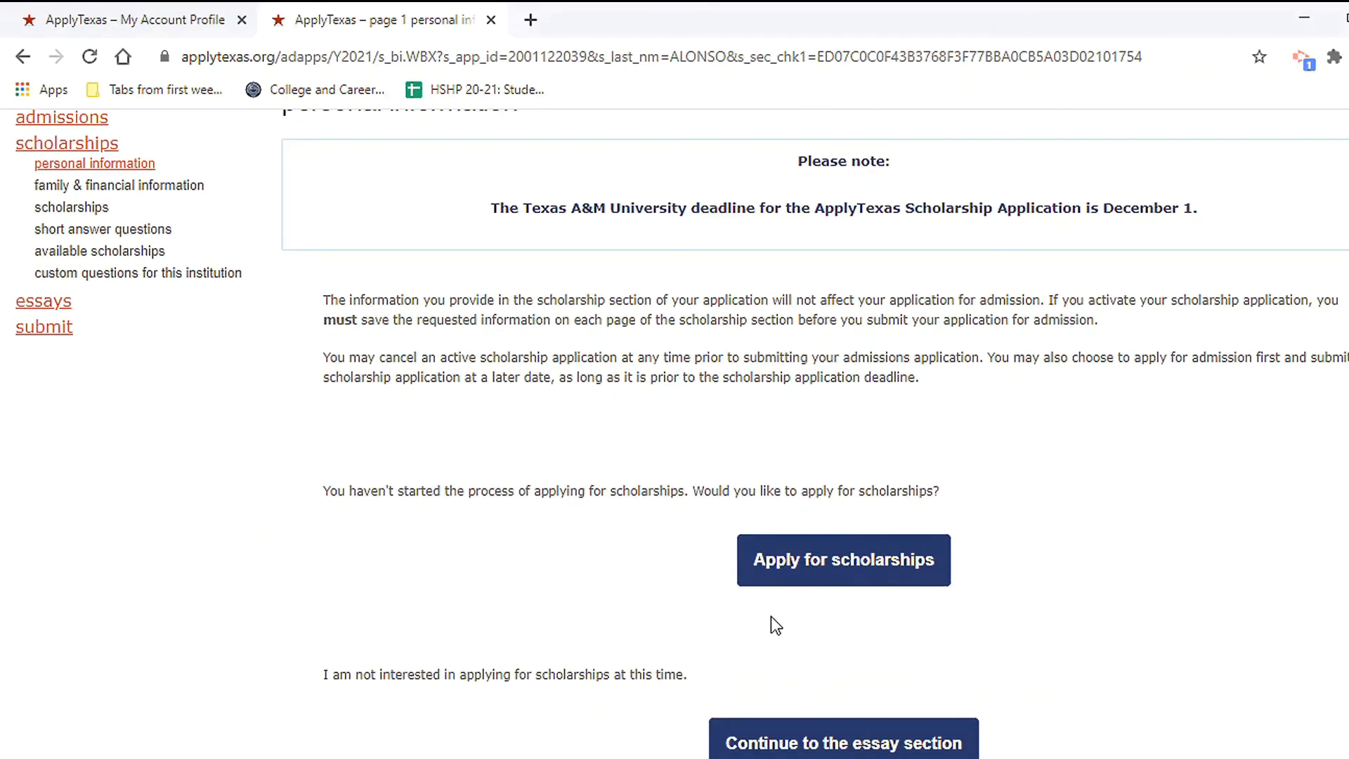
left_click(856, 566)
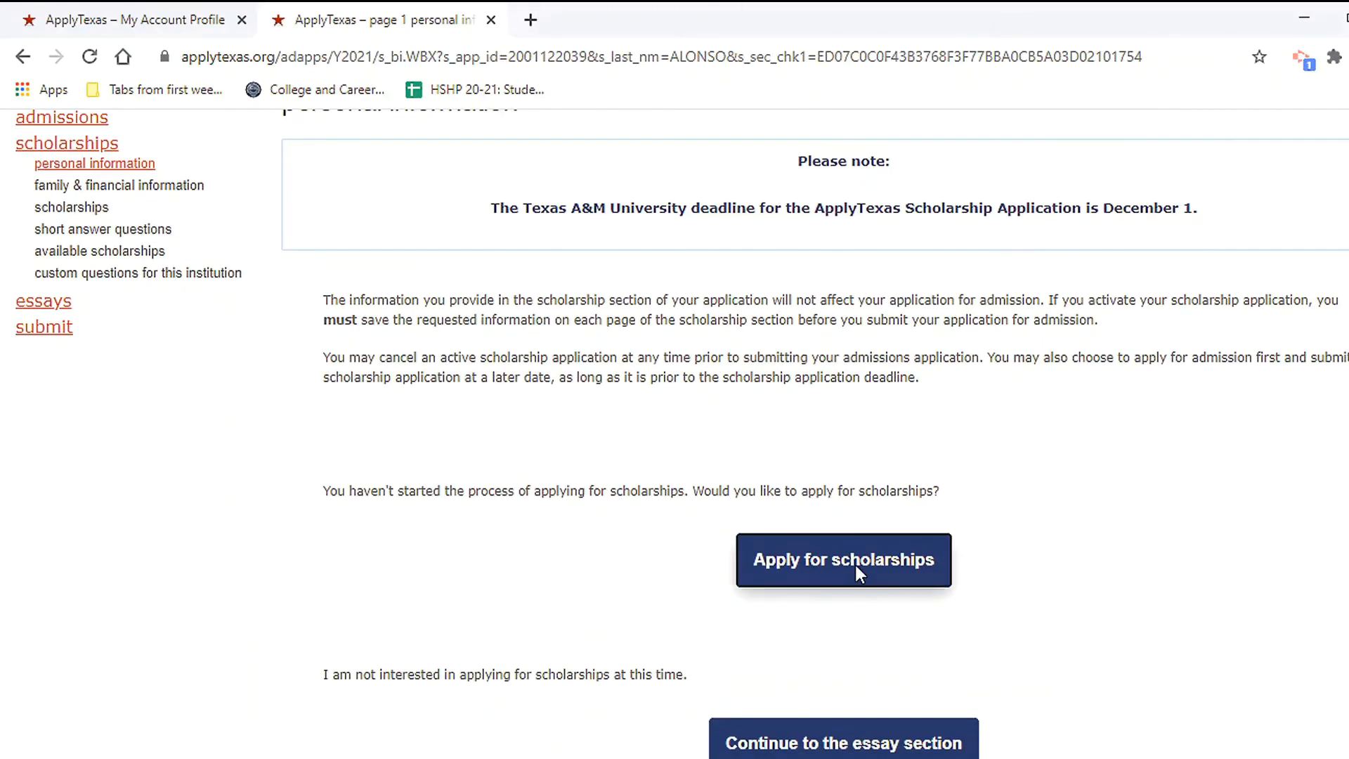
- Save the scholarship personal information page with the high school counselor fields left unfilled
scroll(594, 549, "down", 2)
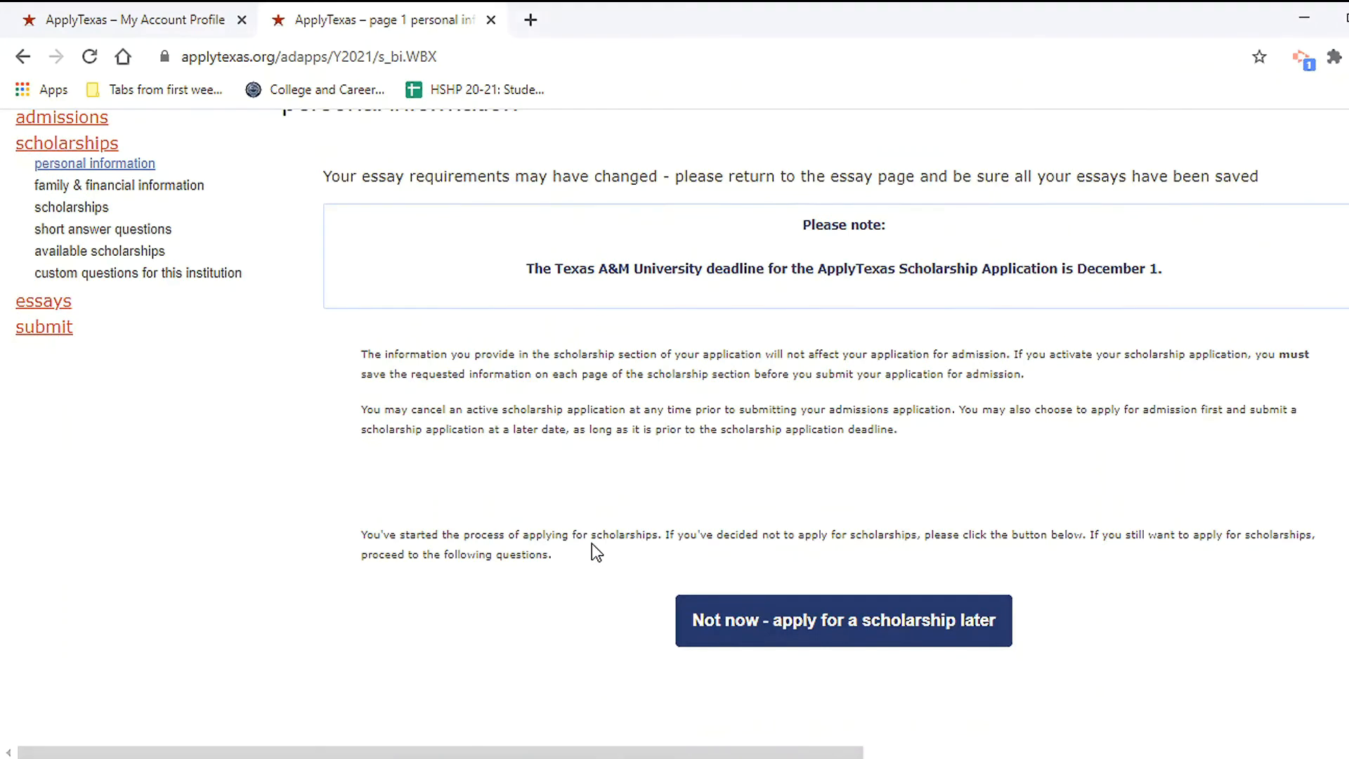
scroll(724, 597, "down", 2)
scroll(732, 594, "down", 1)
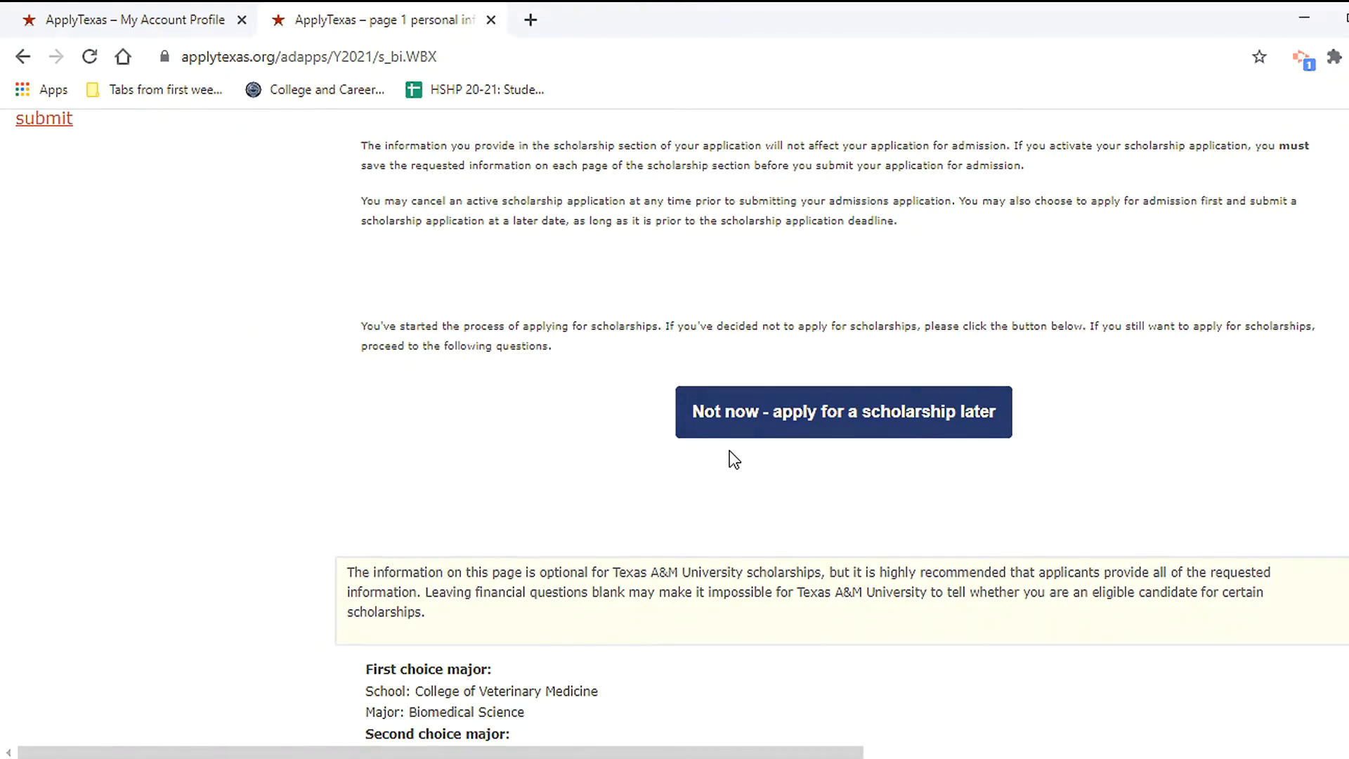
scroll(732, 457, "down", 6)
left_click(797, 583)
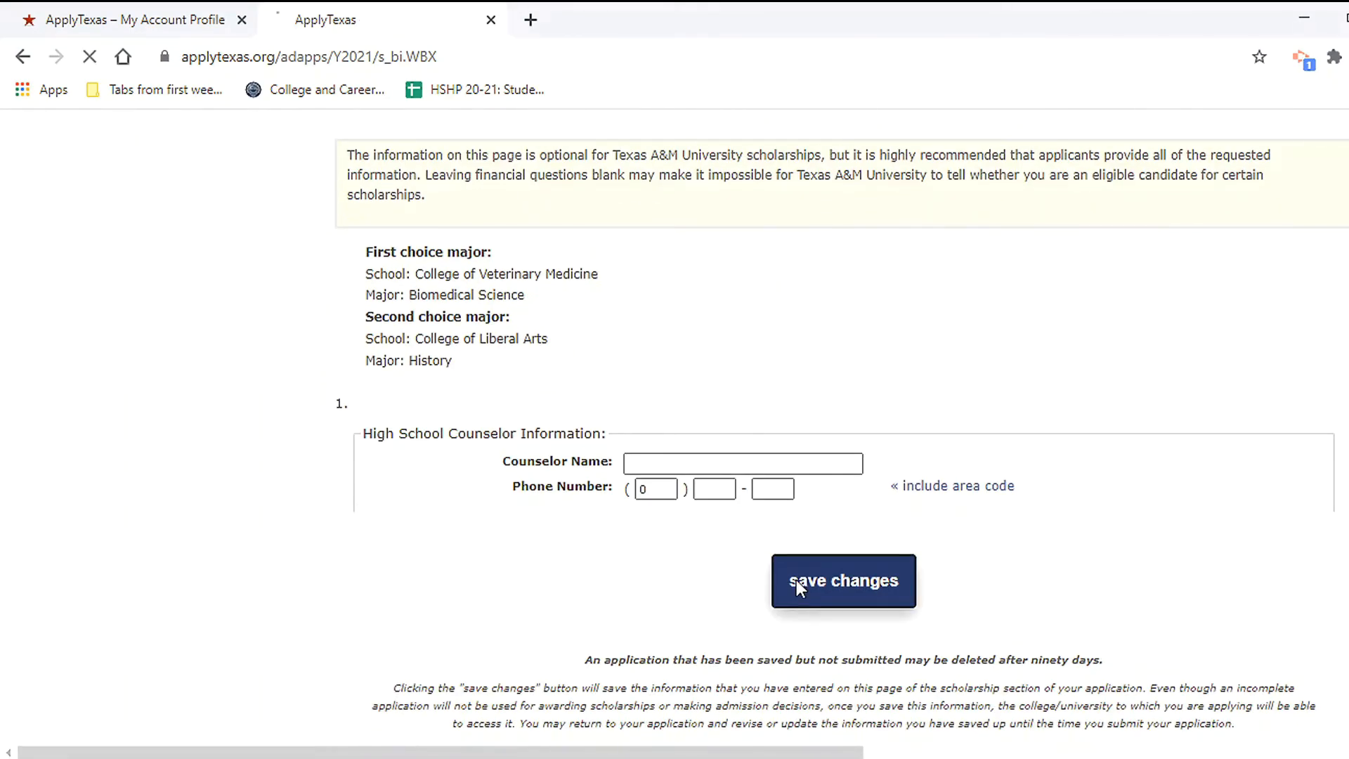
- Try to save the family and financial information page without filling in its questions
scroll(672, 590, "down", 13)
scroll(689, 580, "down", 20)
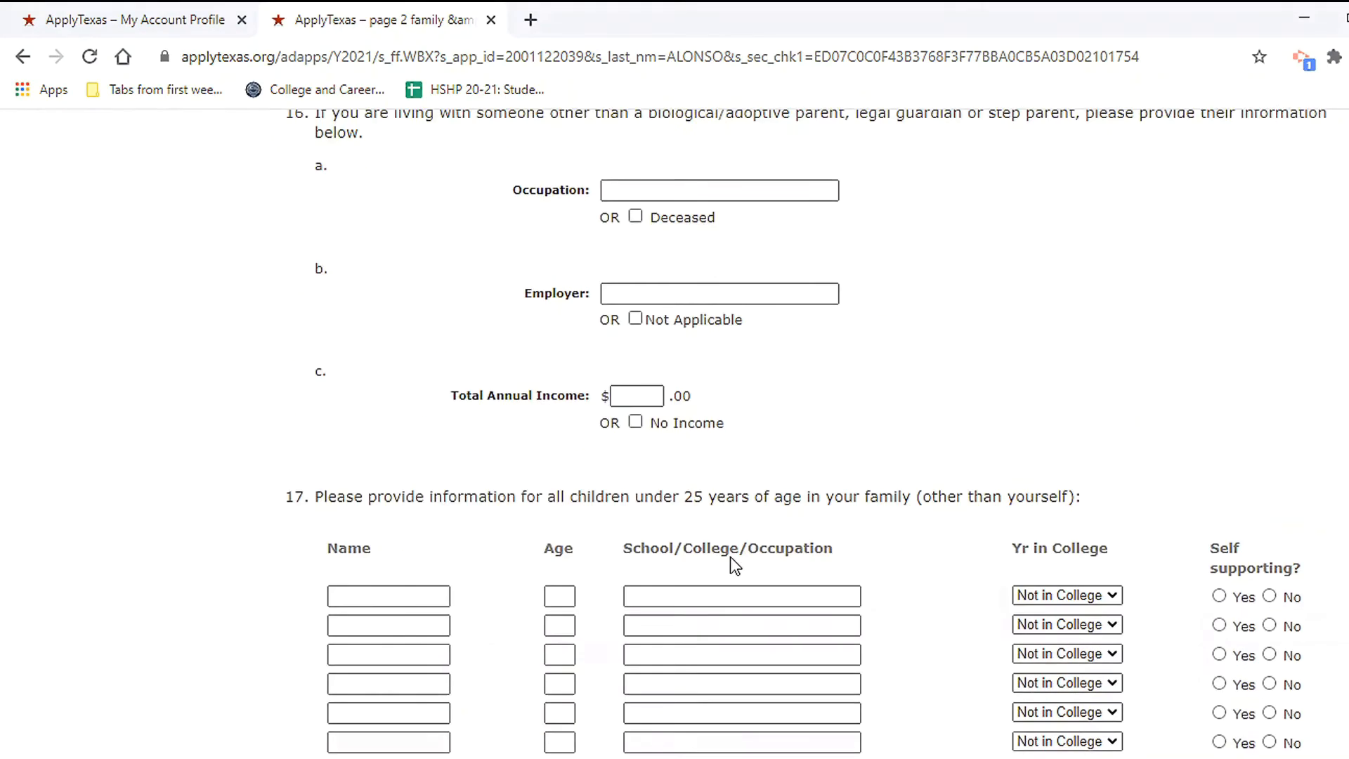
scroll(731, 562, "down", 5)
left_click(775, 550)
- Answer Yes to applying for need-based financial aid through FAFSA and set the applicant's marital status to Single
scroll(722, 541, "down", 10)
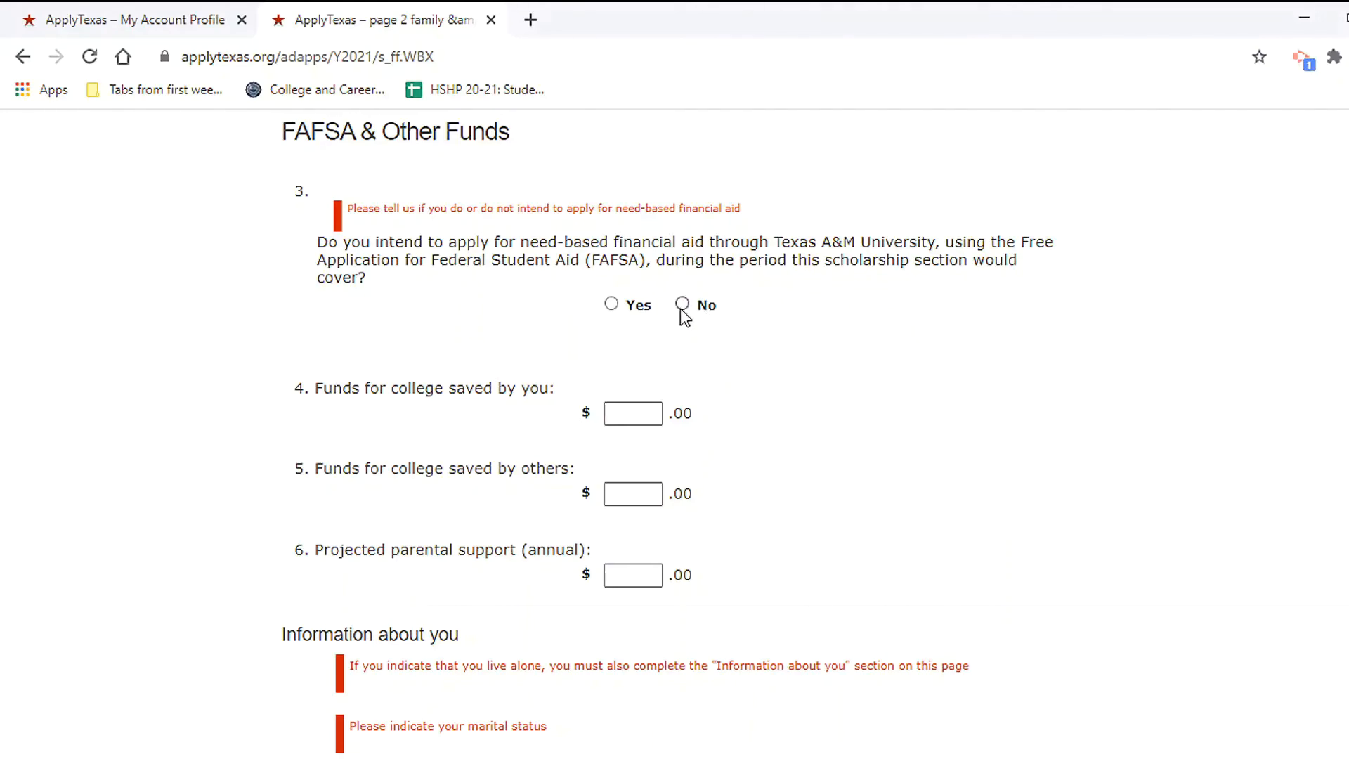
left_click(613, 305)
scroll(868, 428, "down", 6)
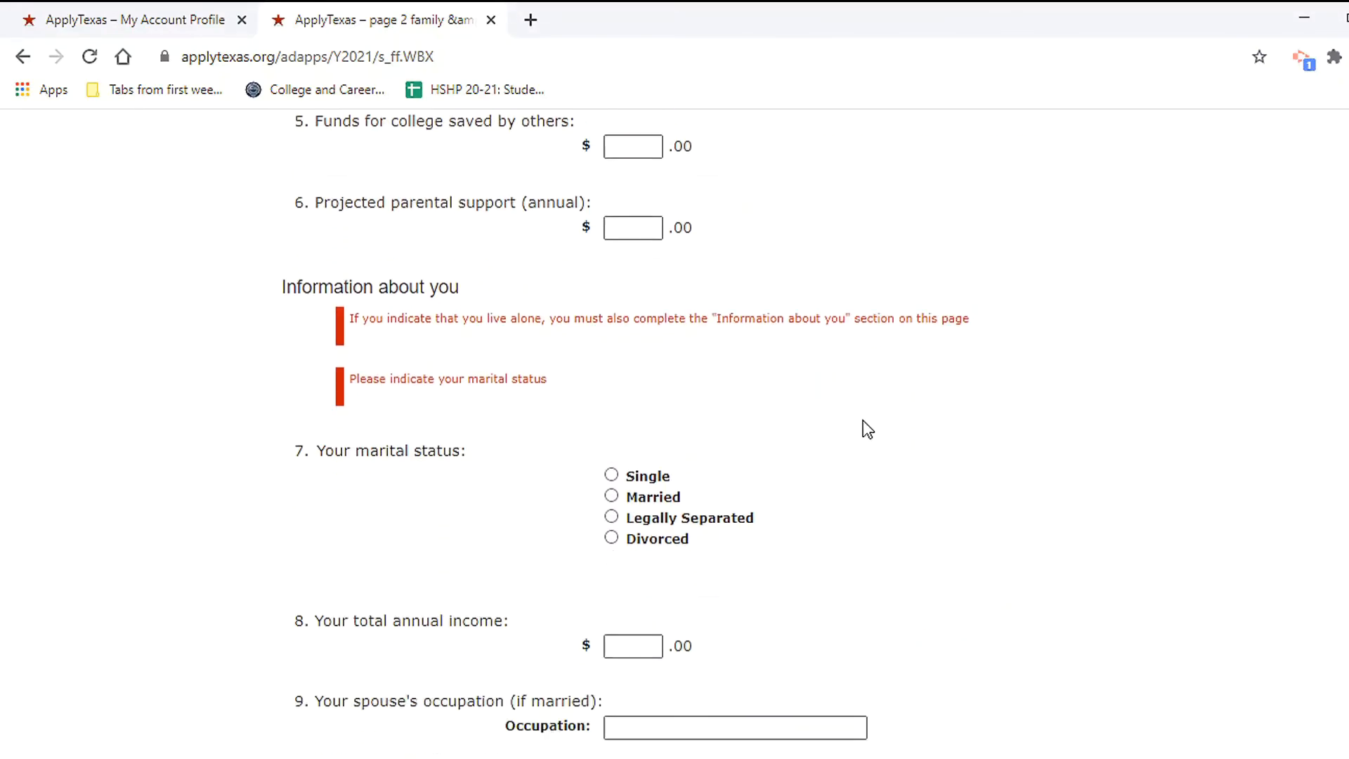
left_click(613, 406)
- Examine the questions on income, living arrangement and parent or guardian details on the family and financial information page
scroll(863, 468, "down", 4)
scroll(863, 467, "up", 4)
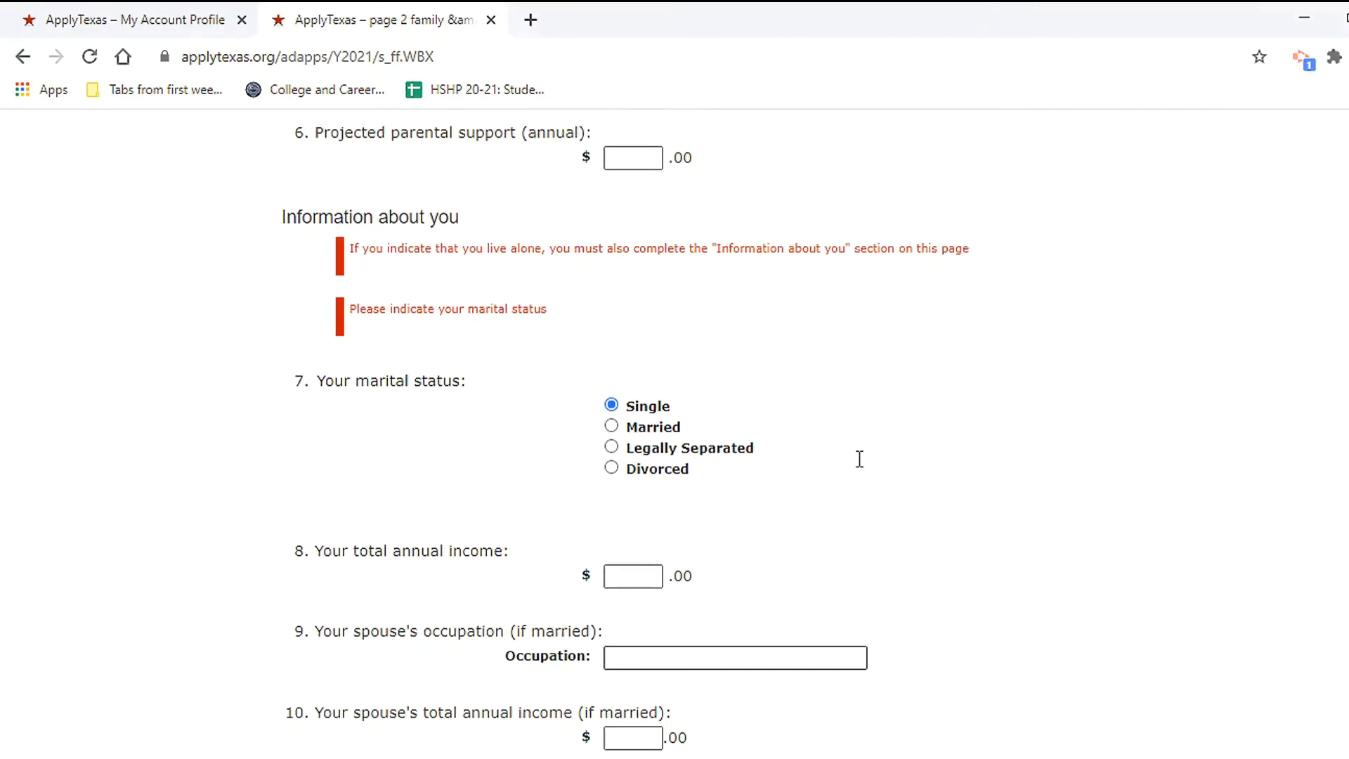
scroll(863, 468, "down", 4)
scroll(863, 468, "up", 6)
scroll(729, 420, "down", 7)
scroll(727, 412, "down", 5)
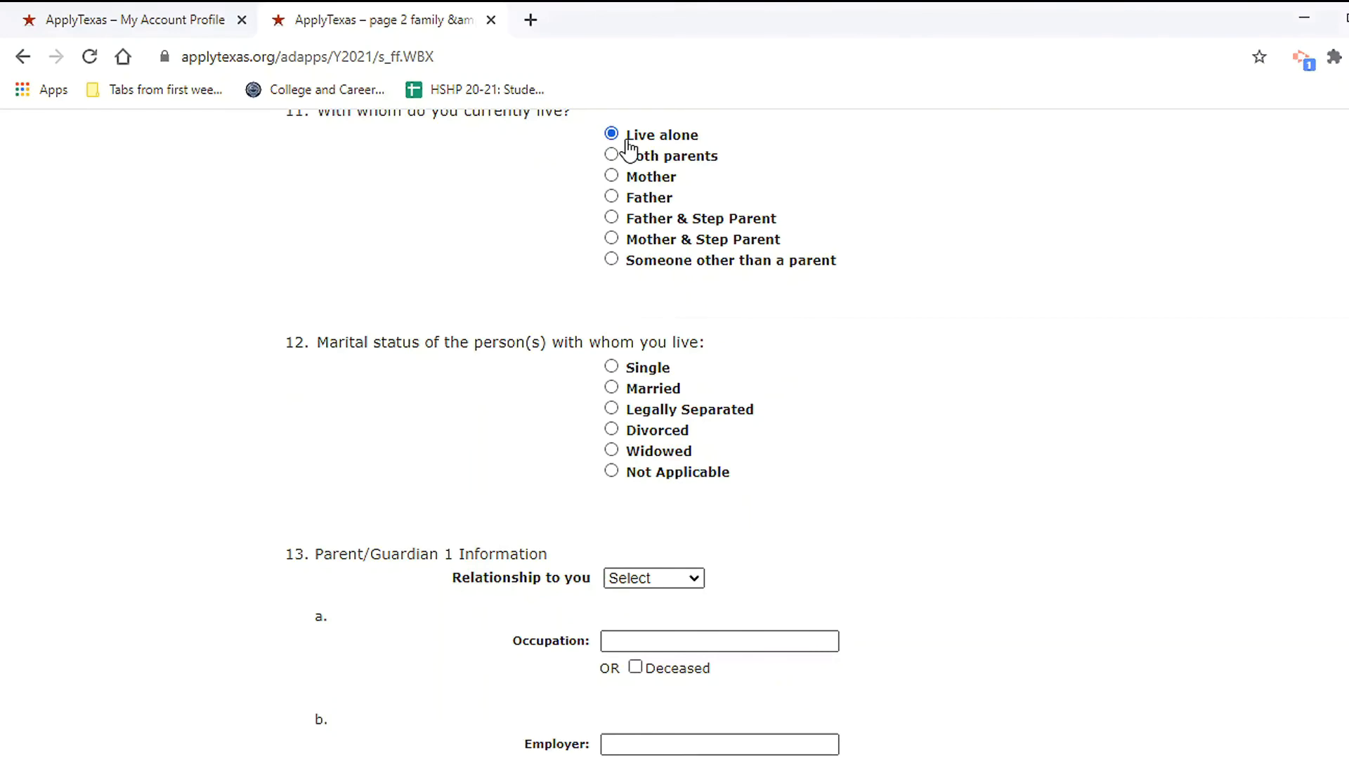
scroll(982, 568, "down", 5)
scroll(980, 562, "up", 12)
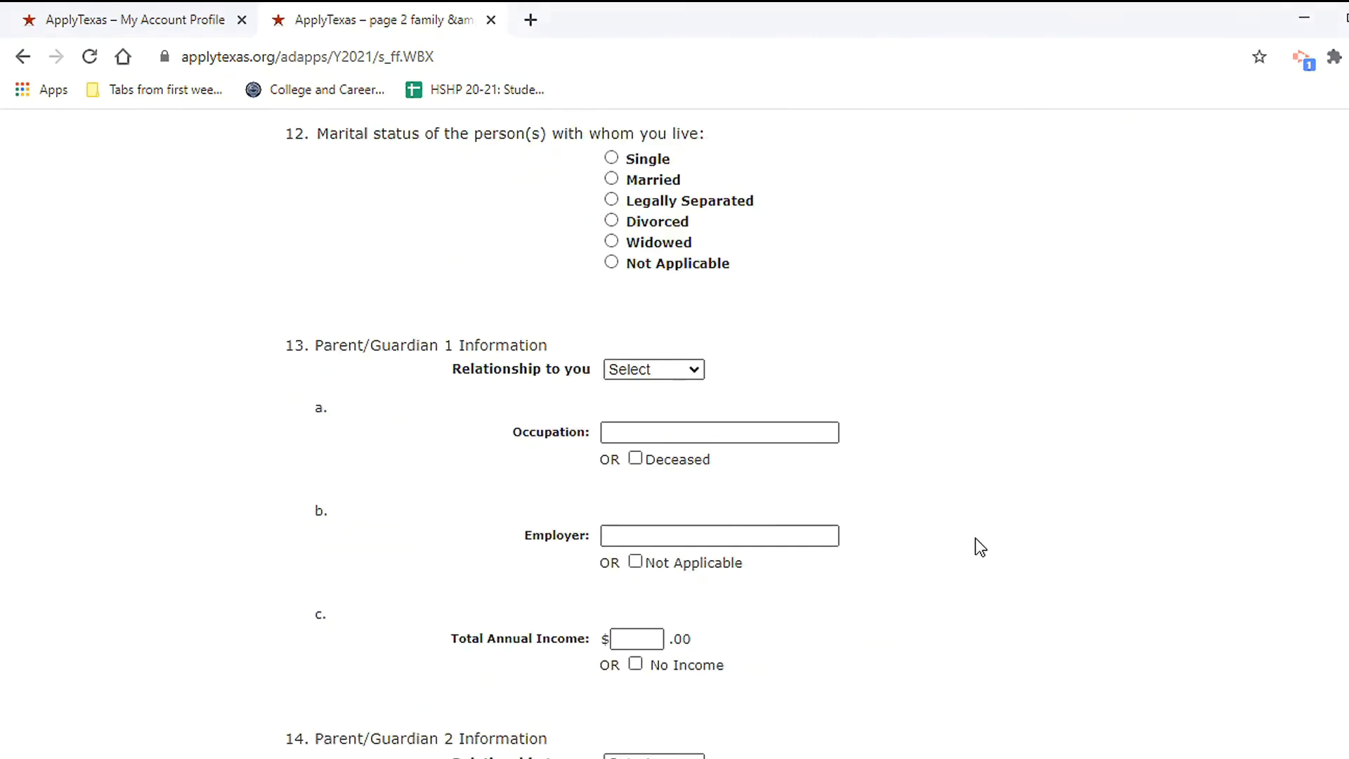
- Try to save the family and financial information page with Live alone selected, and go to the question flagged for correction
scroll(917, 592, "down", 20)
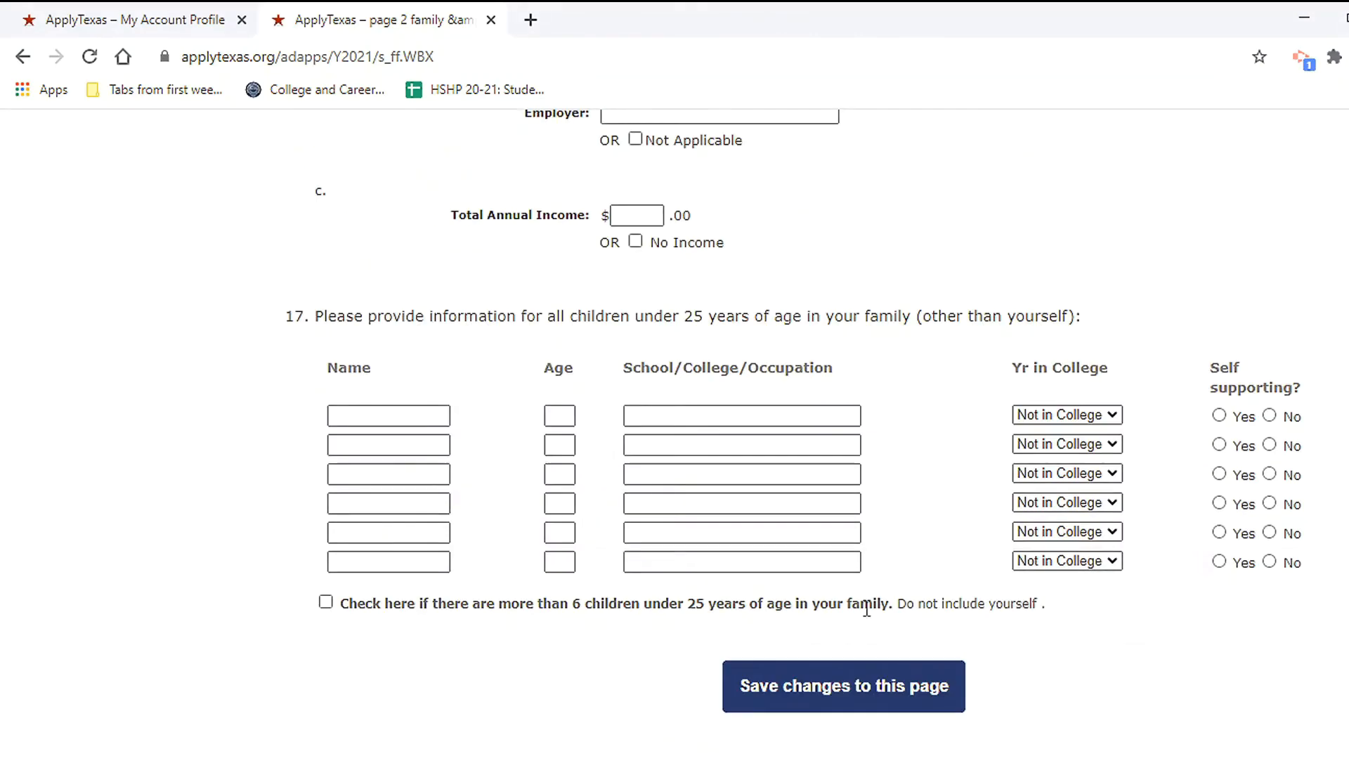
left_click(859, 546)
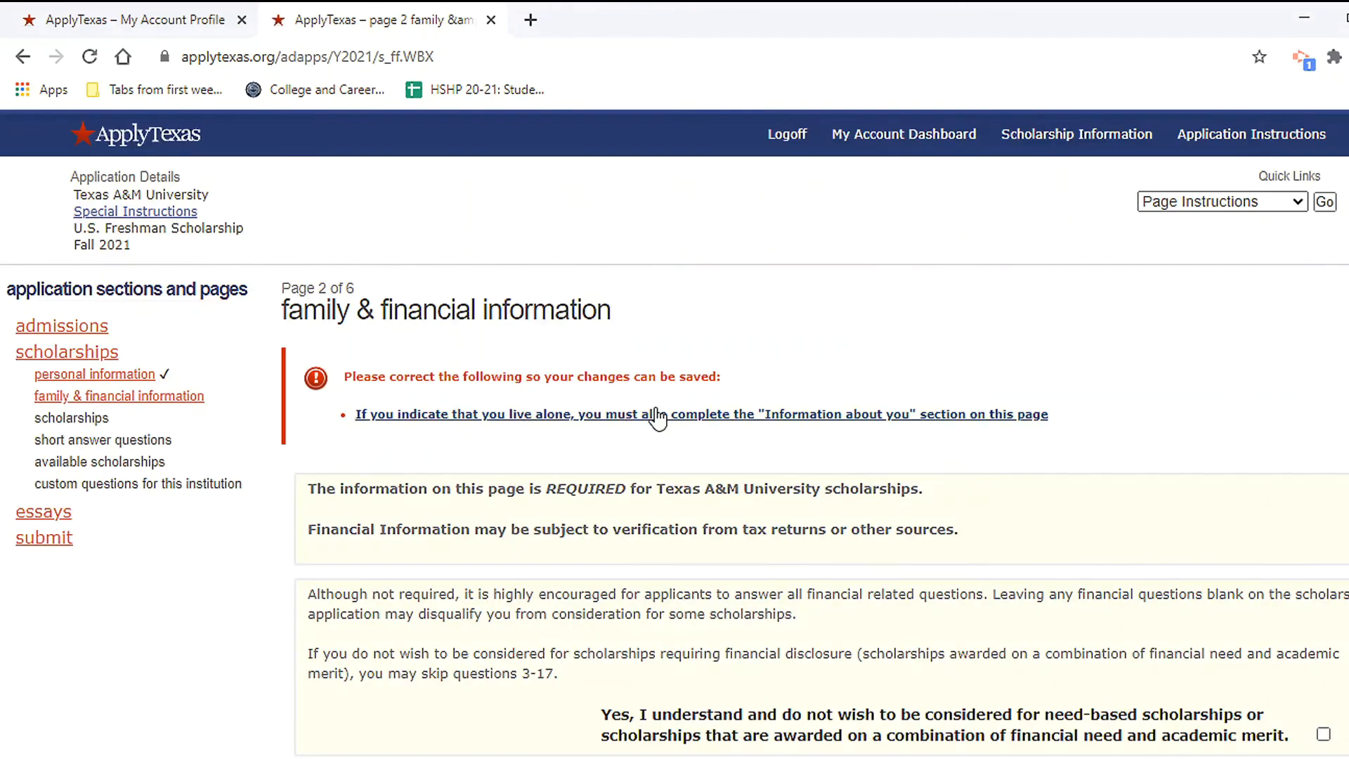
left_click(657, 414)
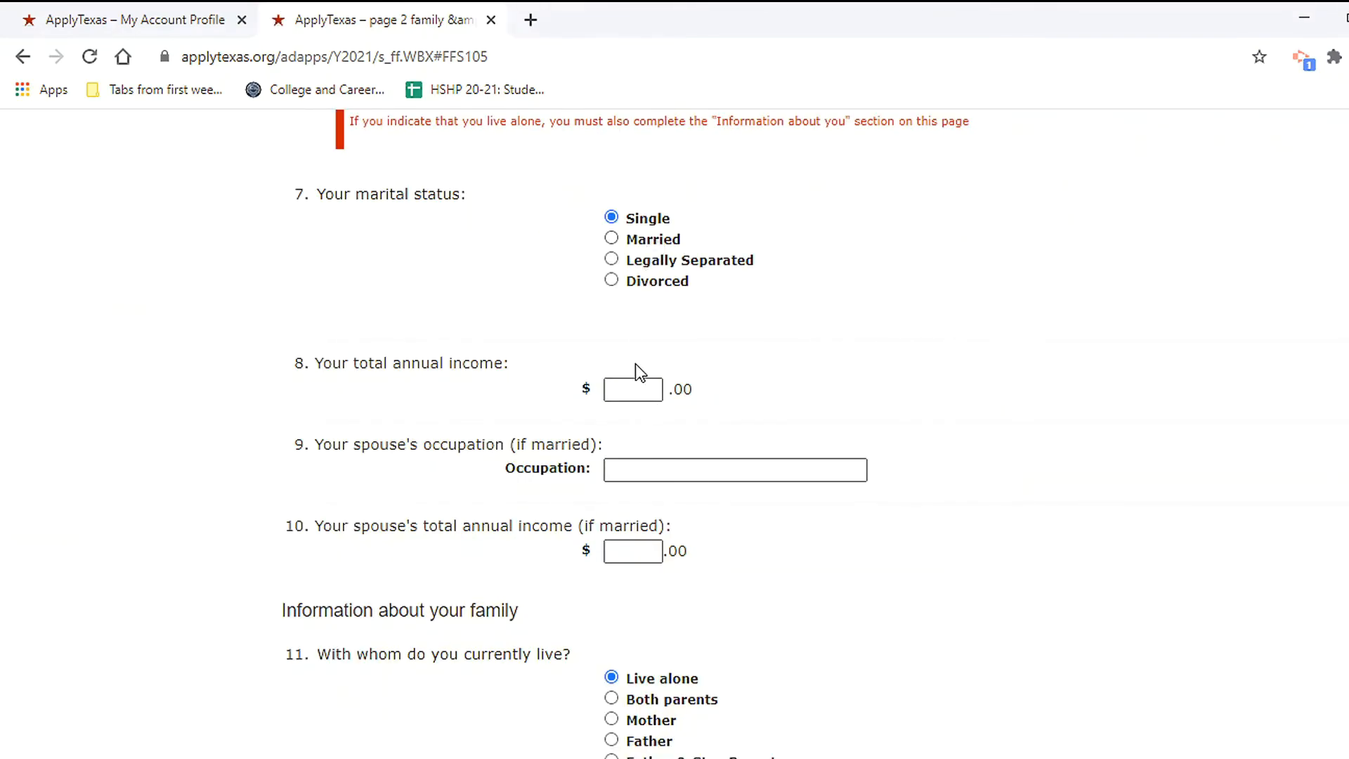
- Change the current living arrangement to an option other than Live alone and save the family and financial information page
scroll(636, 446, "down", 3)
left_click(645, 494)
scroll(899, 560, "down", 15)
left_click(858, 550)
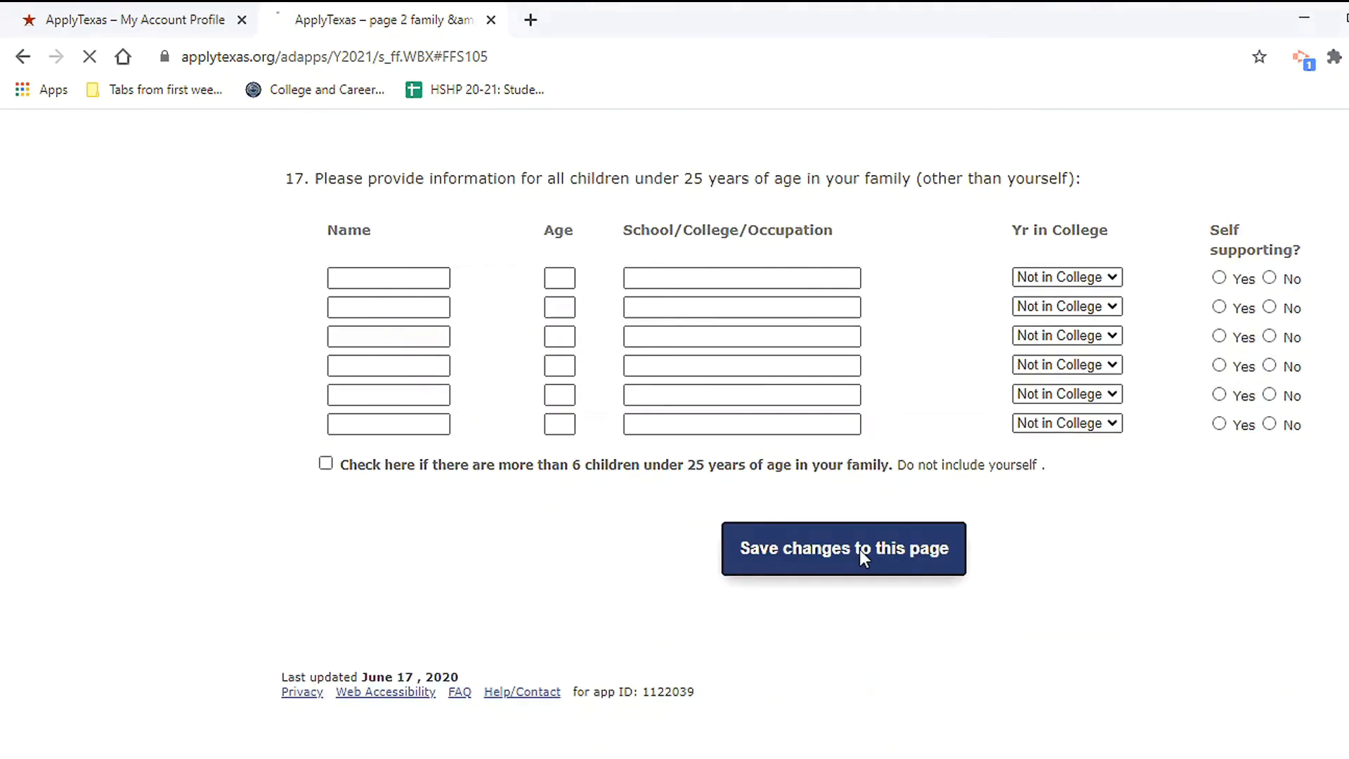
left_click(599, 417)
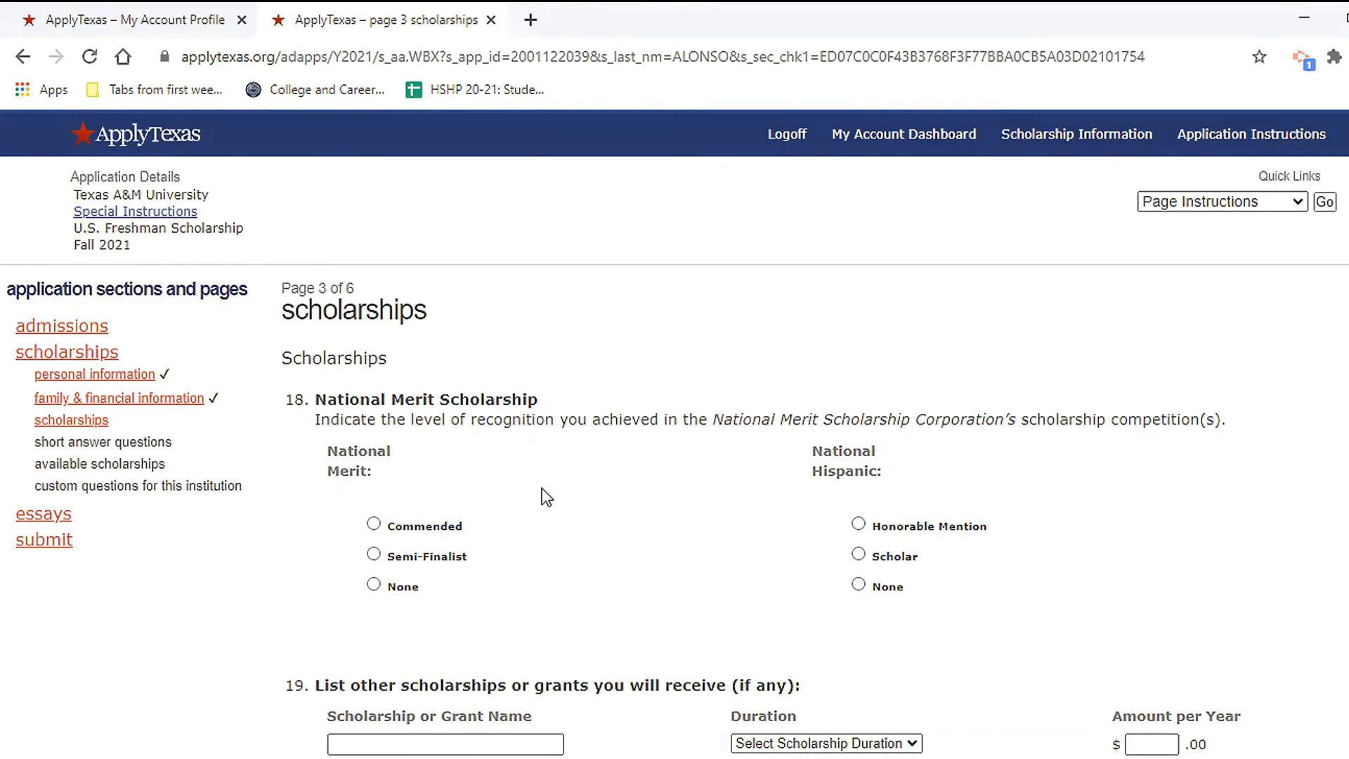
- Save the scholarships and short answer questions pages with all their fields left blank
scroll(542, 488, "down", 10)
left_click(834, 561)
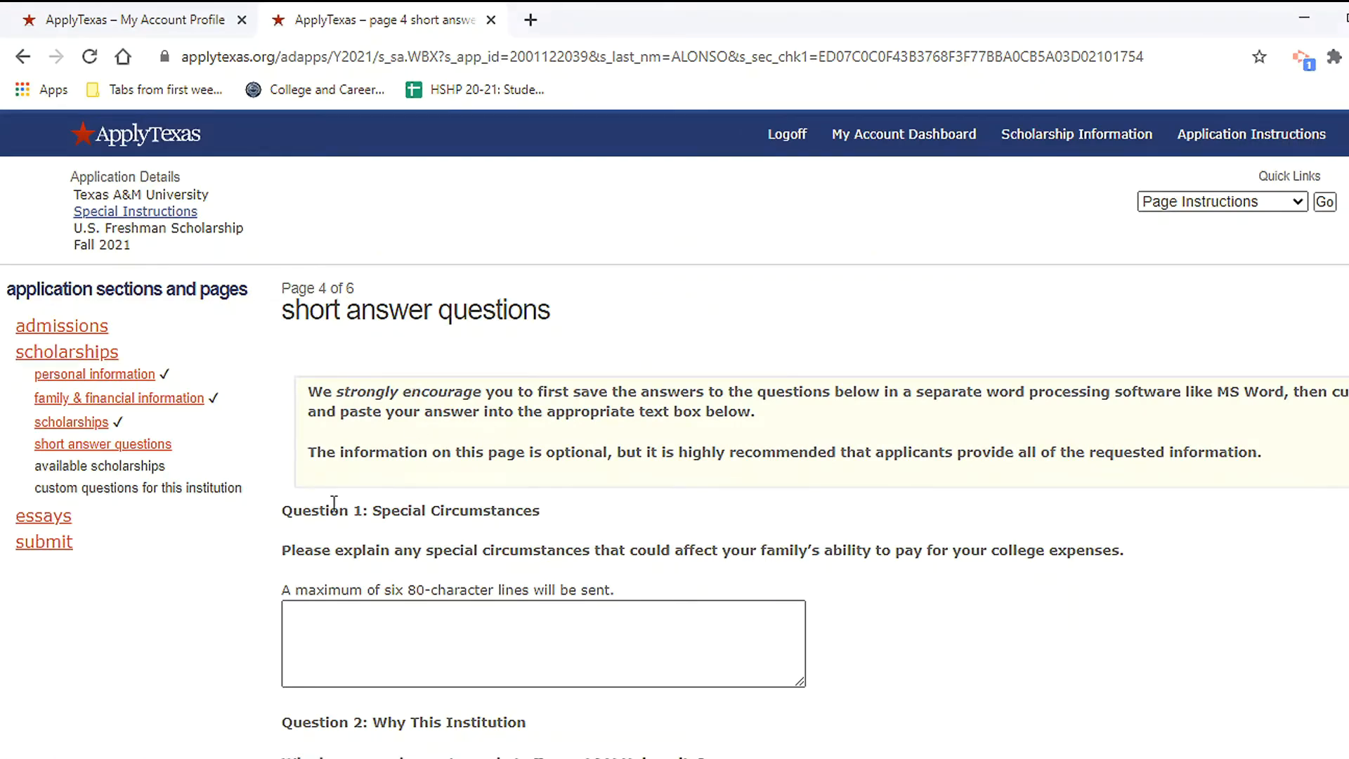
scroll(277, 520, "down", 1)
left_click(301, 518)
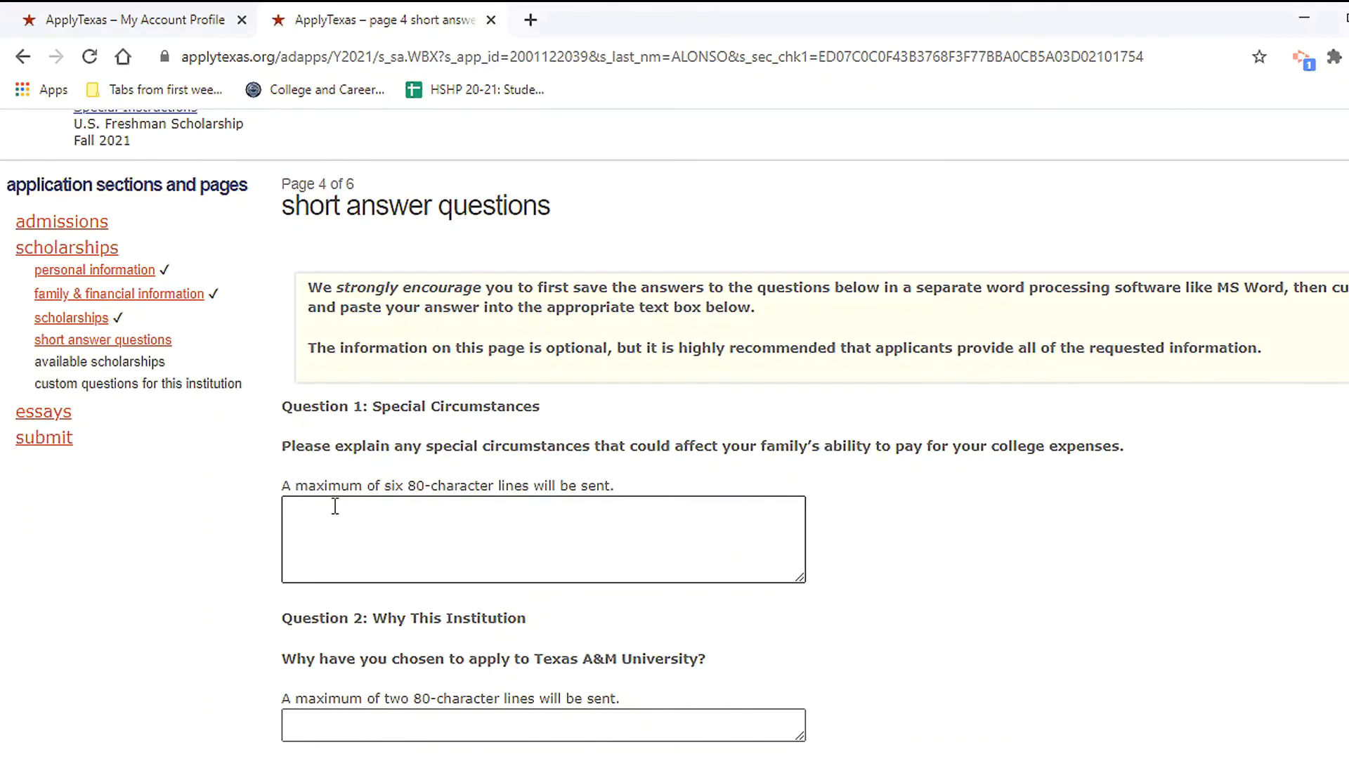
scroll(335, 506, "down", 1)
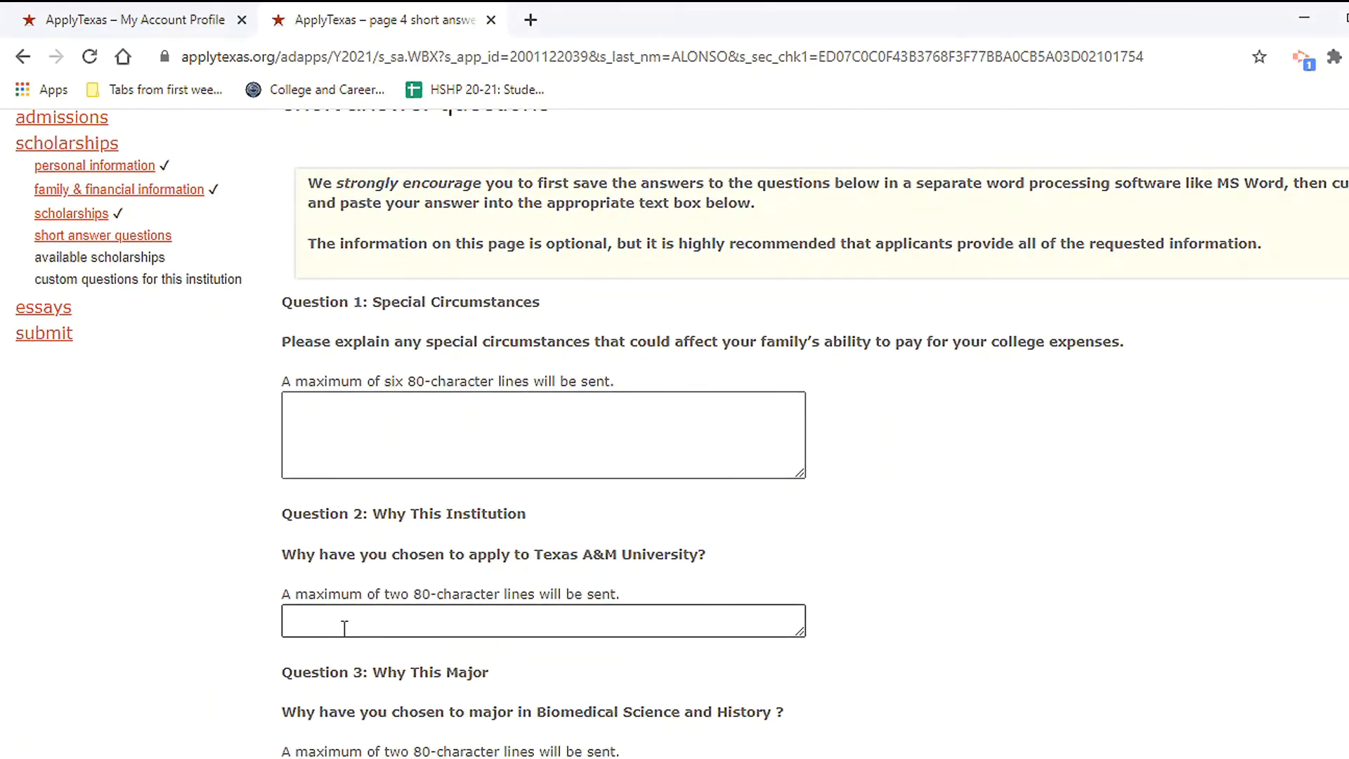
left_click(344, 618)
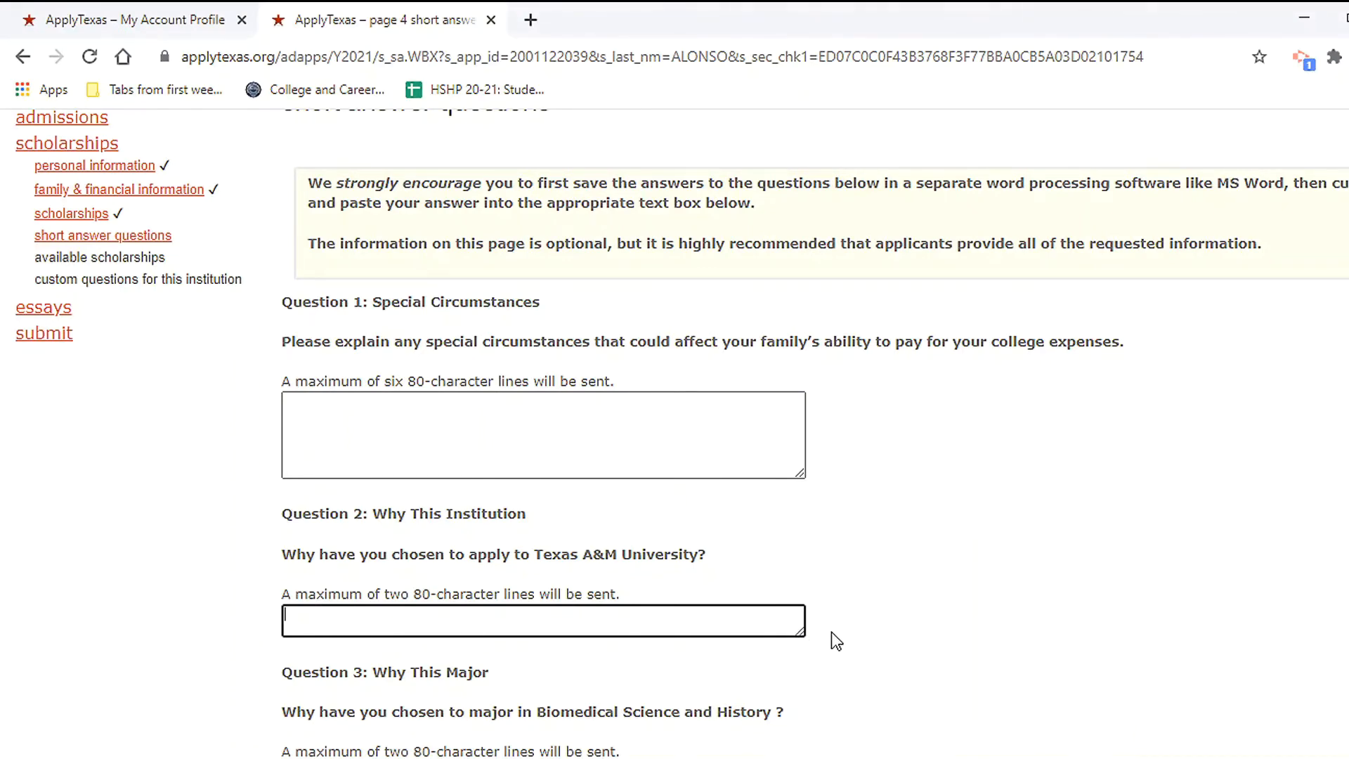
scroll(832, 631, "down", 7)
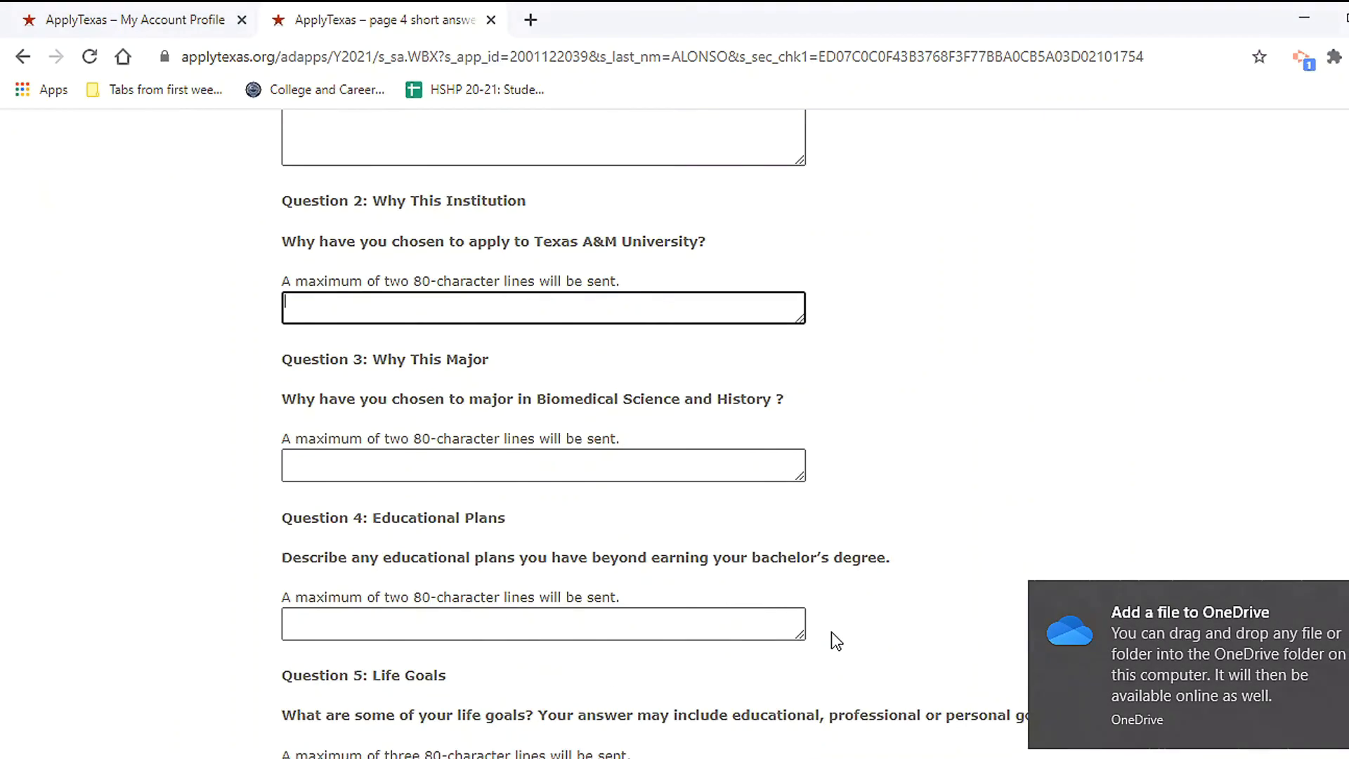
left_click(865, 672)
- Save the available scholarships page without selecting any university-wide or major-specific scholarships
scroll(271, 479, "down", 3)
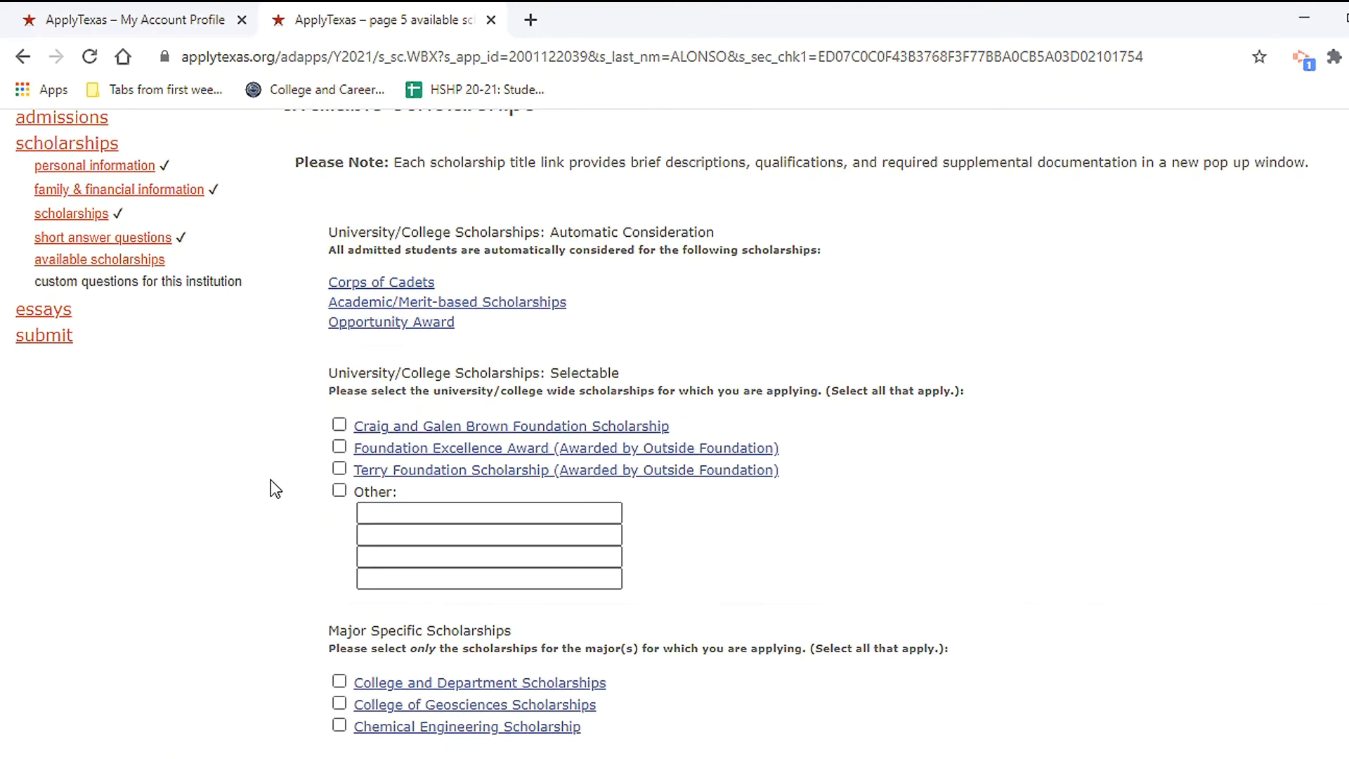
scroll(288, 474, "down", 3)
left_click(829, 540)
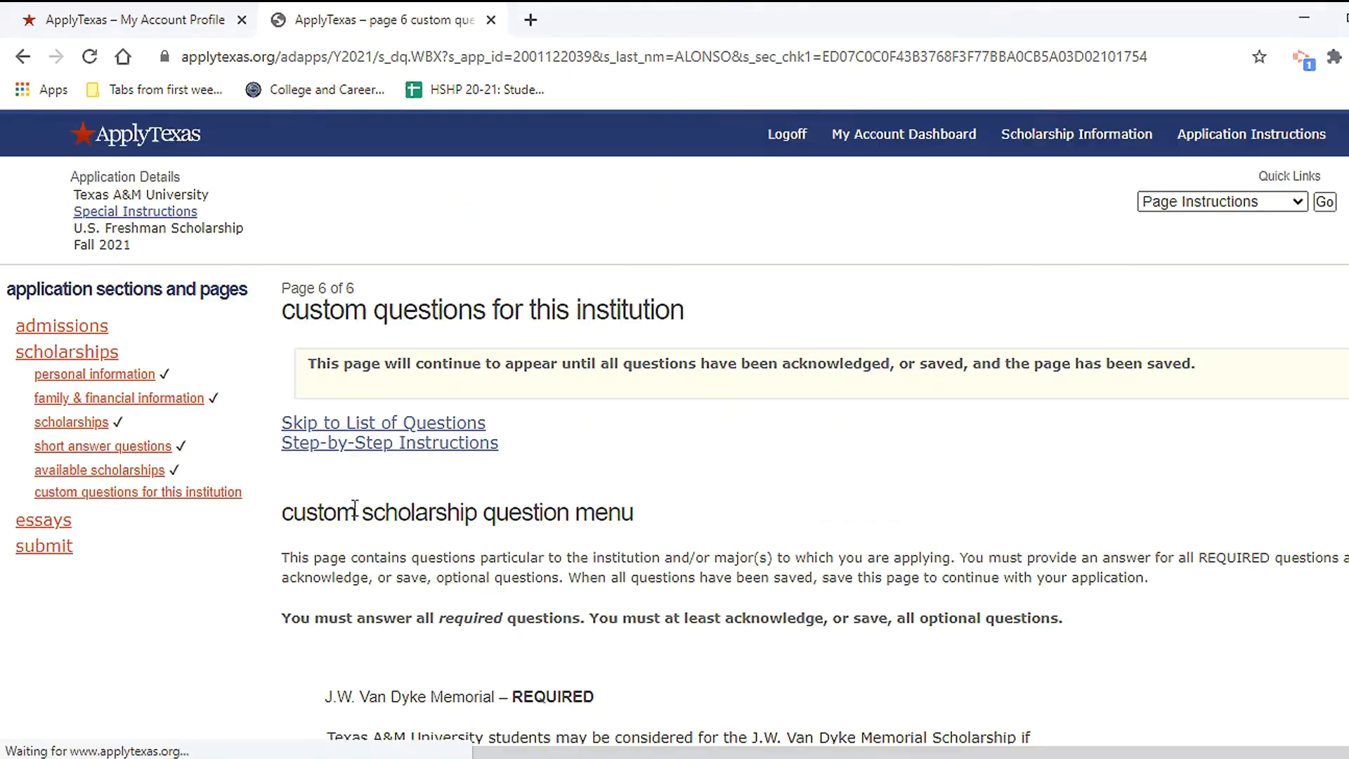
- Look over the J.W. Van Dyke Memorial custom question without answering it and go to the essays section
scroll(756, 511, "down", 5)
scroll(292, 356, "up", 5)
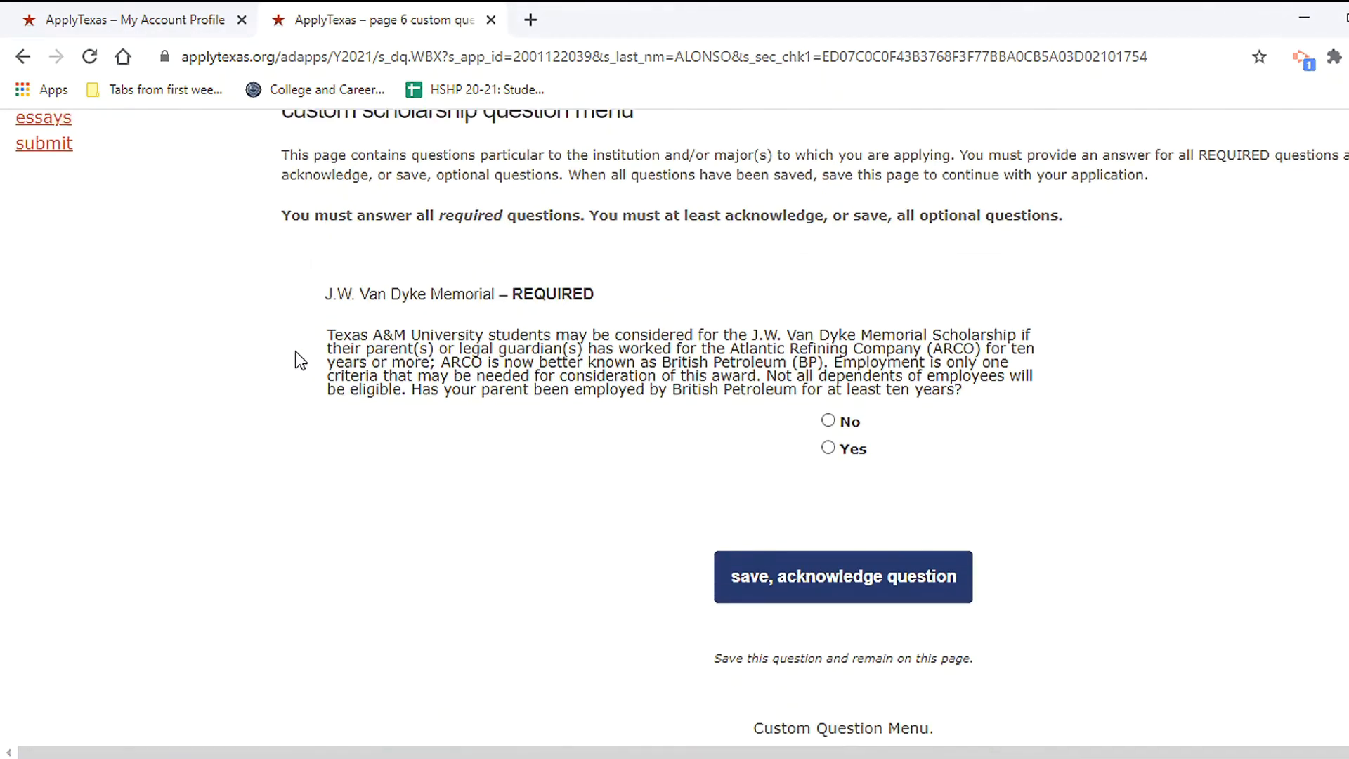
left_click(72, 525)
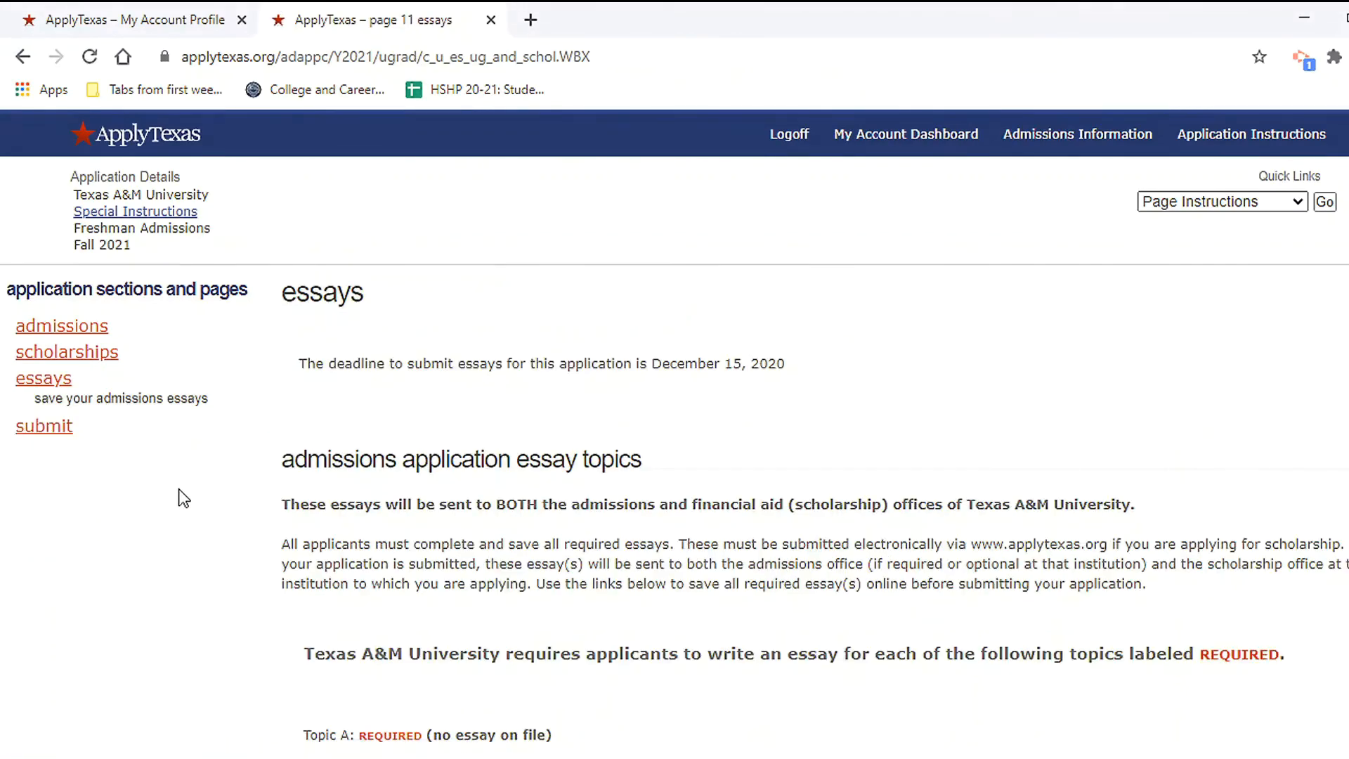
- Check which admissions essay topics are labeled REQUIRED and open Topic A for entry
scroll(427, 460, "down", 5)
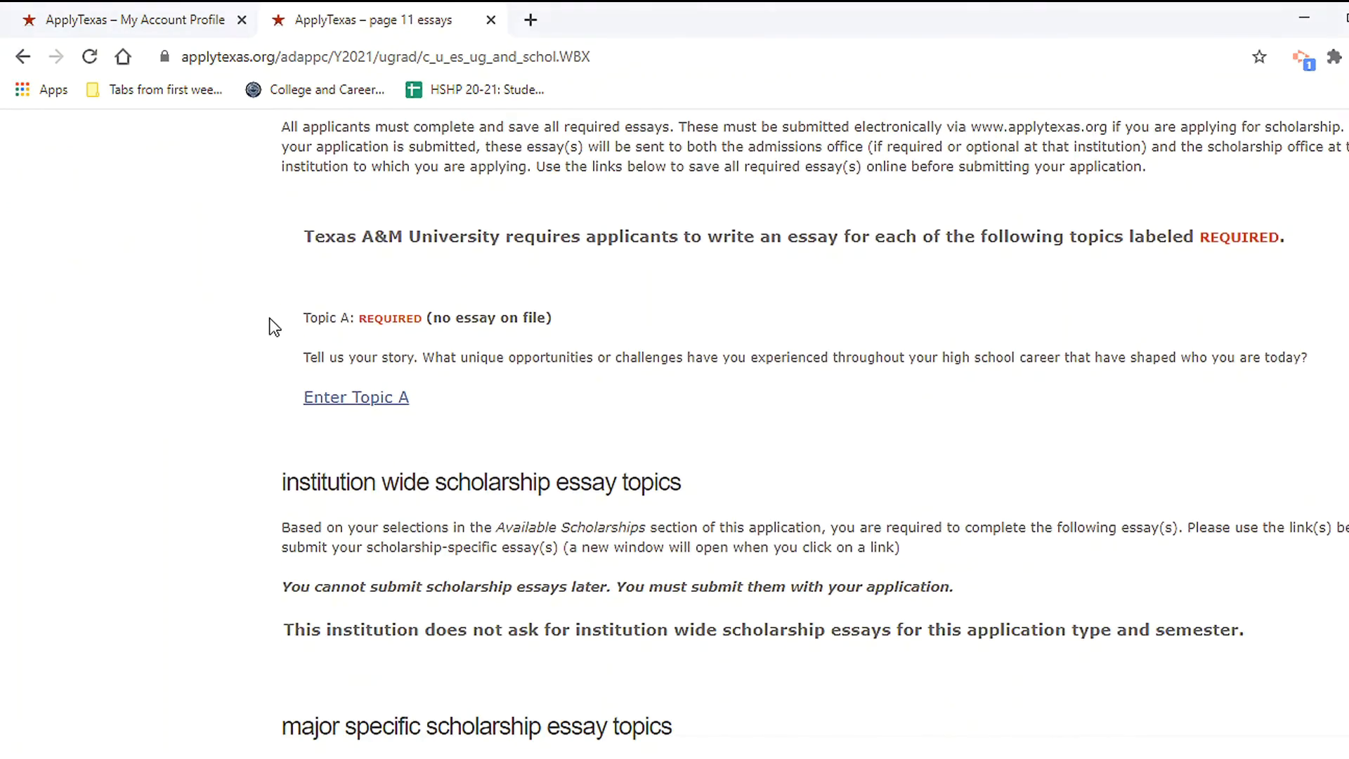
double_click(1216, 237)
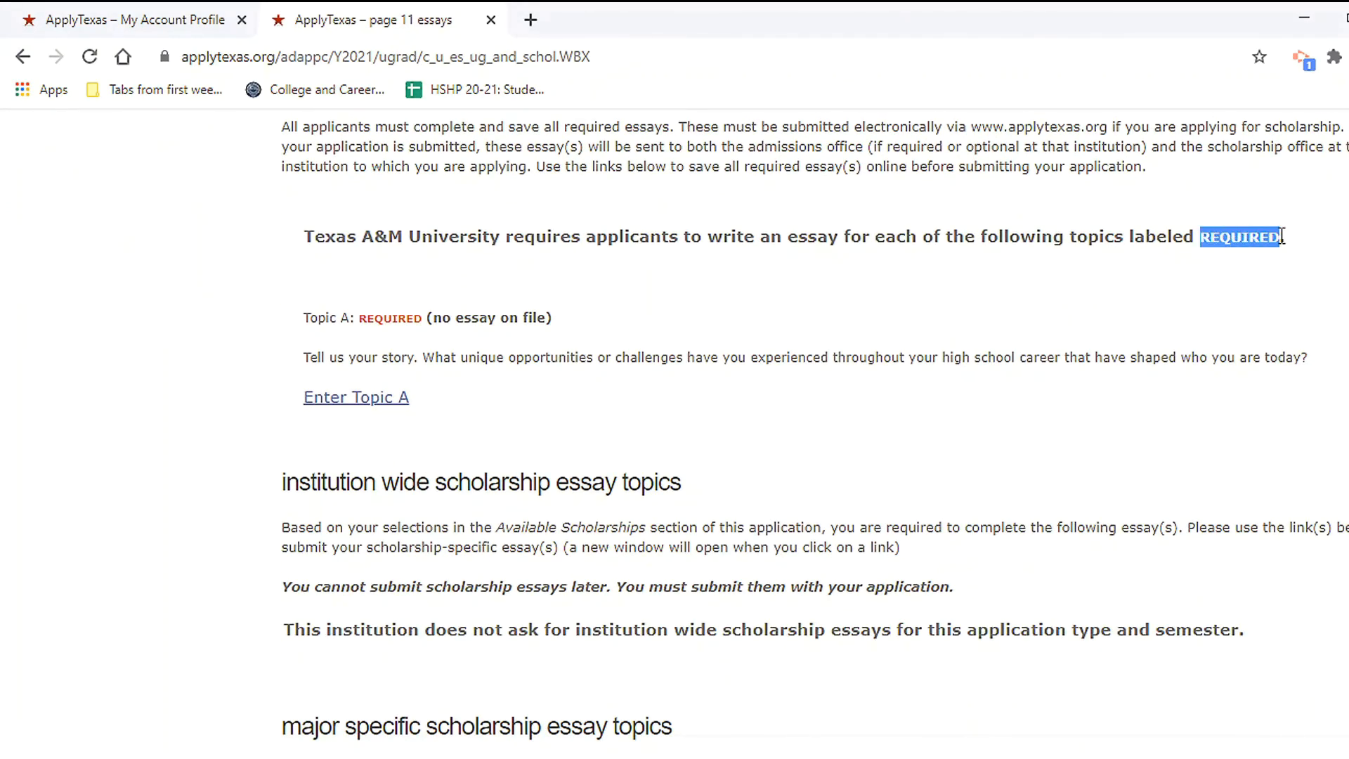
left_click_drag(305, 317, 422, 319)
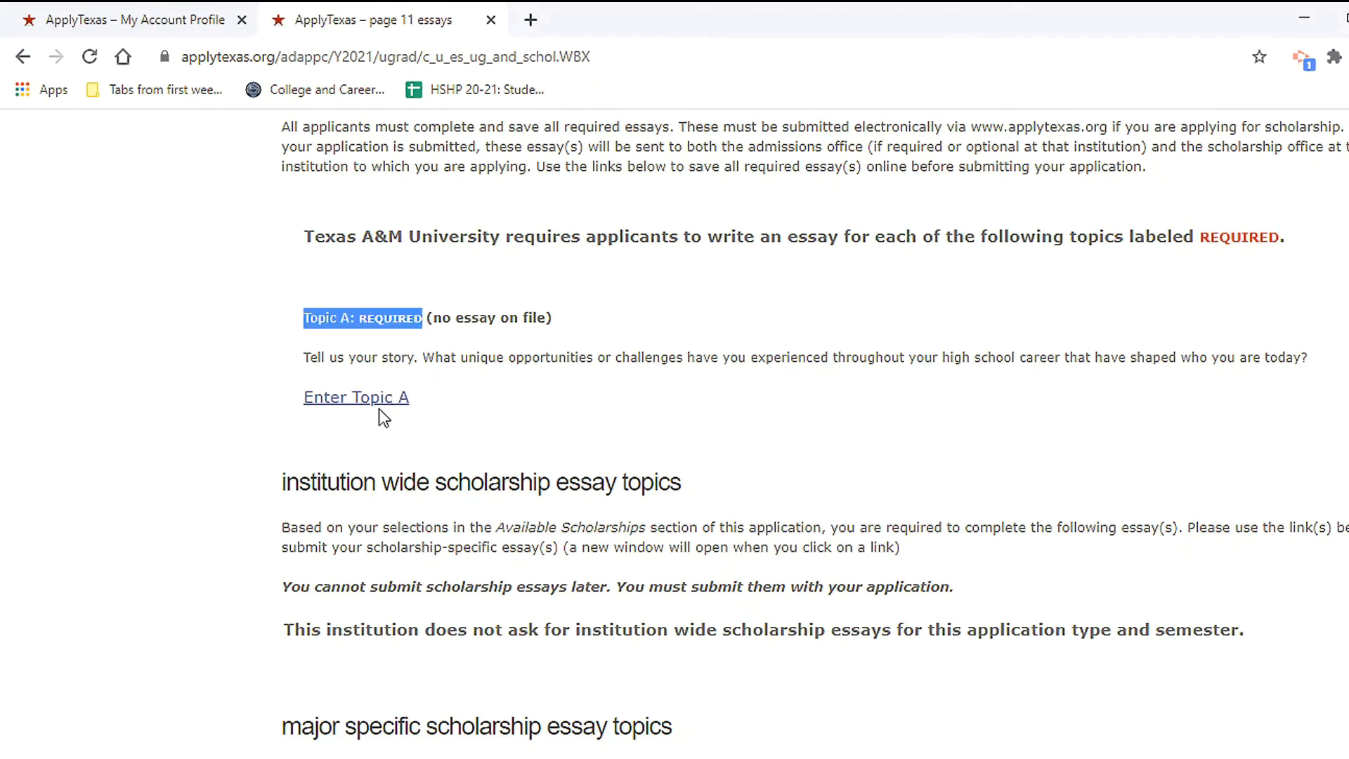
left_click(461, 397)
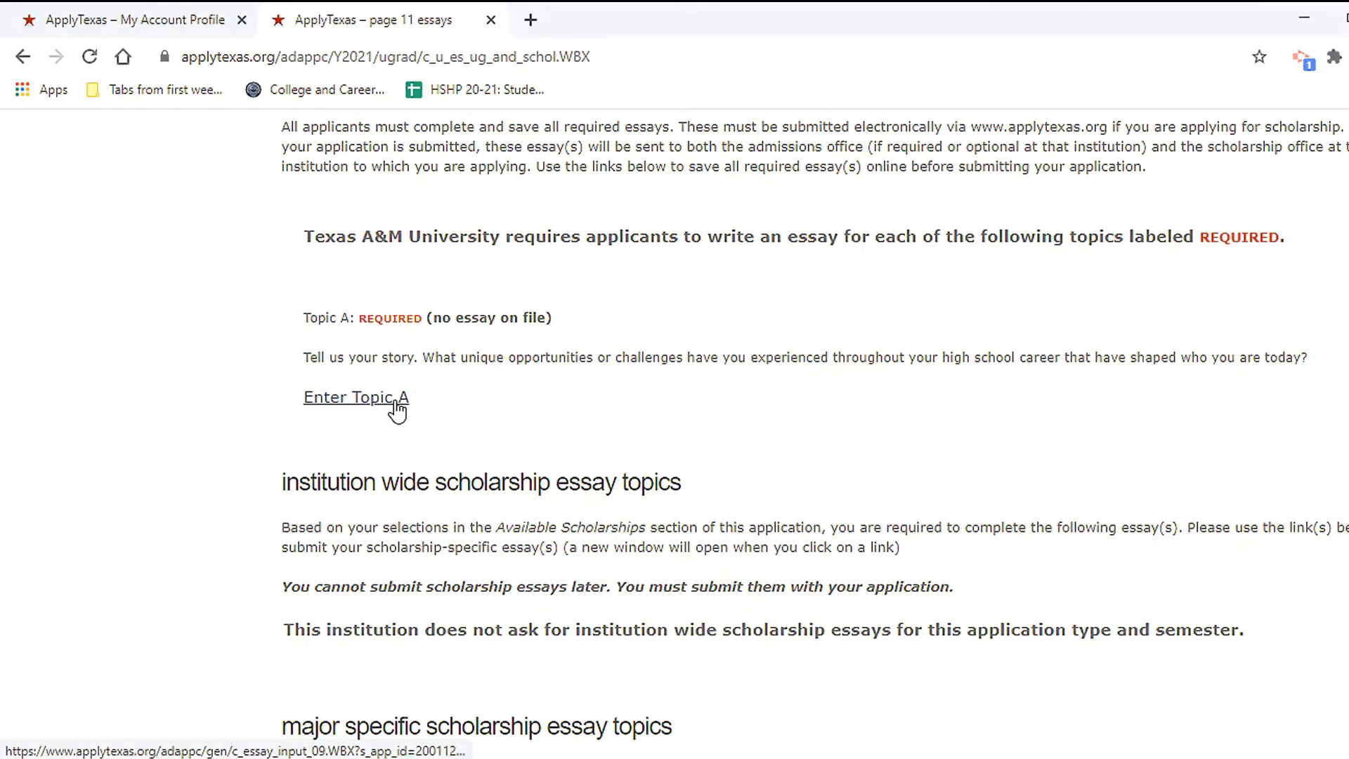
left_click(360, 402)
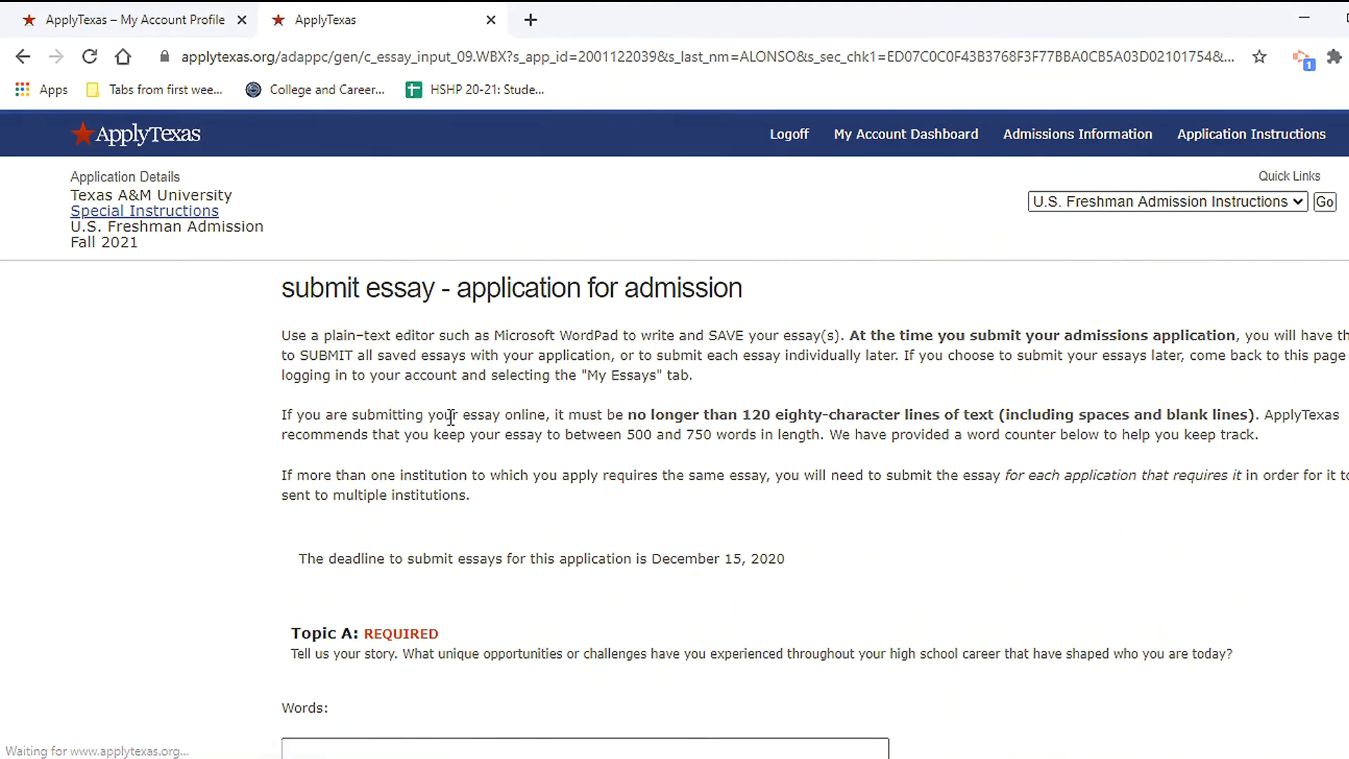
- Enter "THis is my story.." as the Topic A essay and check the essay submission instructions
scroll(362, 425, "down", 5)
left_click(467, 365)
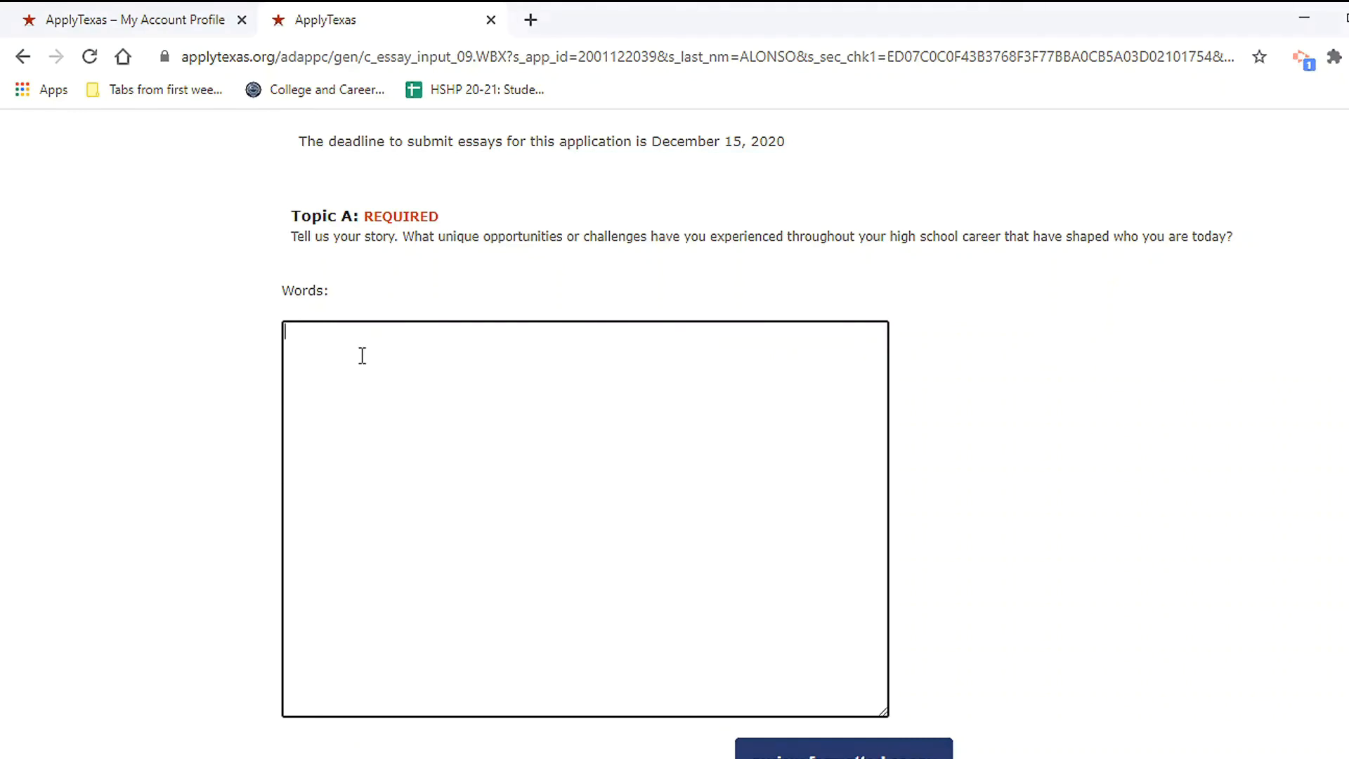
type("His is my story..")
scroll(362, 356, "down", 2)
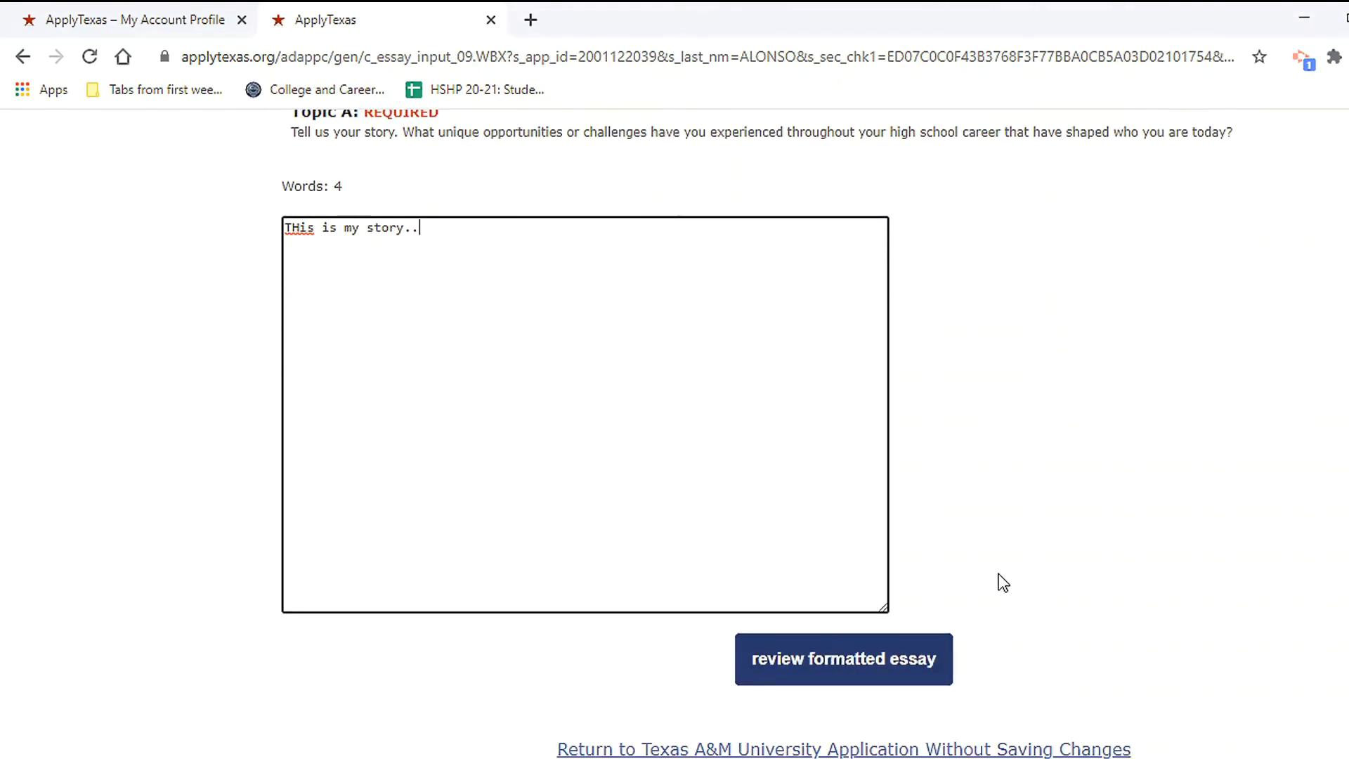
scroll(1008, 559, "up", 1)
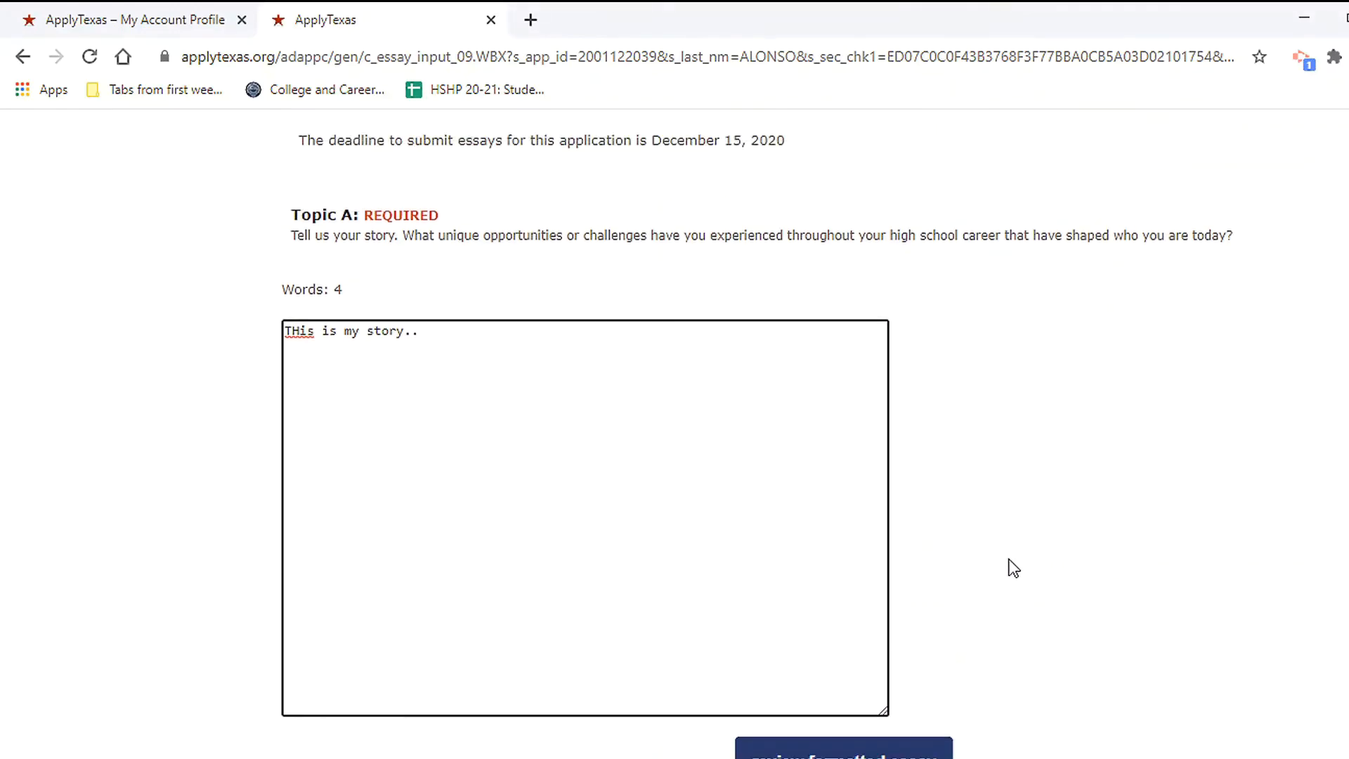
scroll(1013, 567, "up", 2)
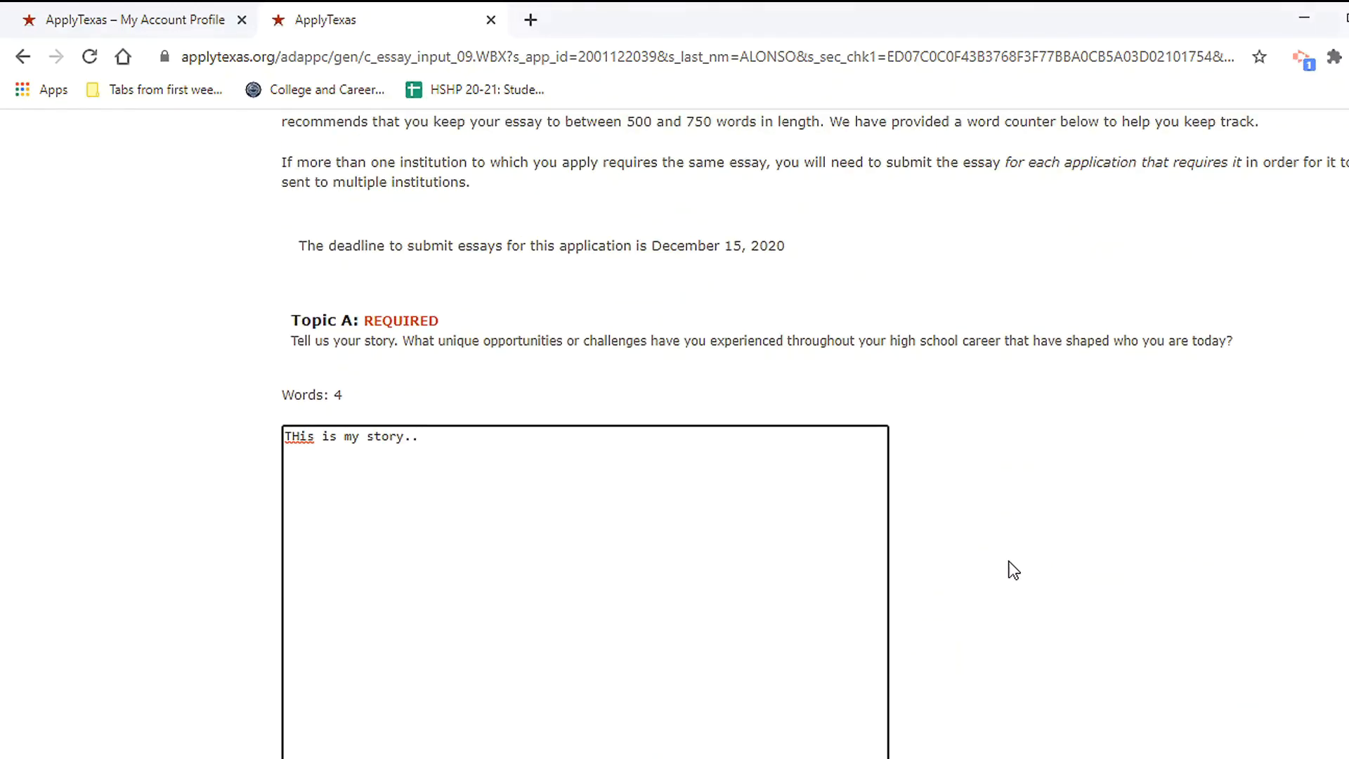
scroll(1013, 569, "up", 3)
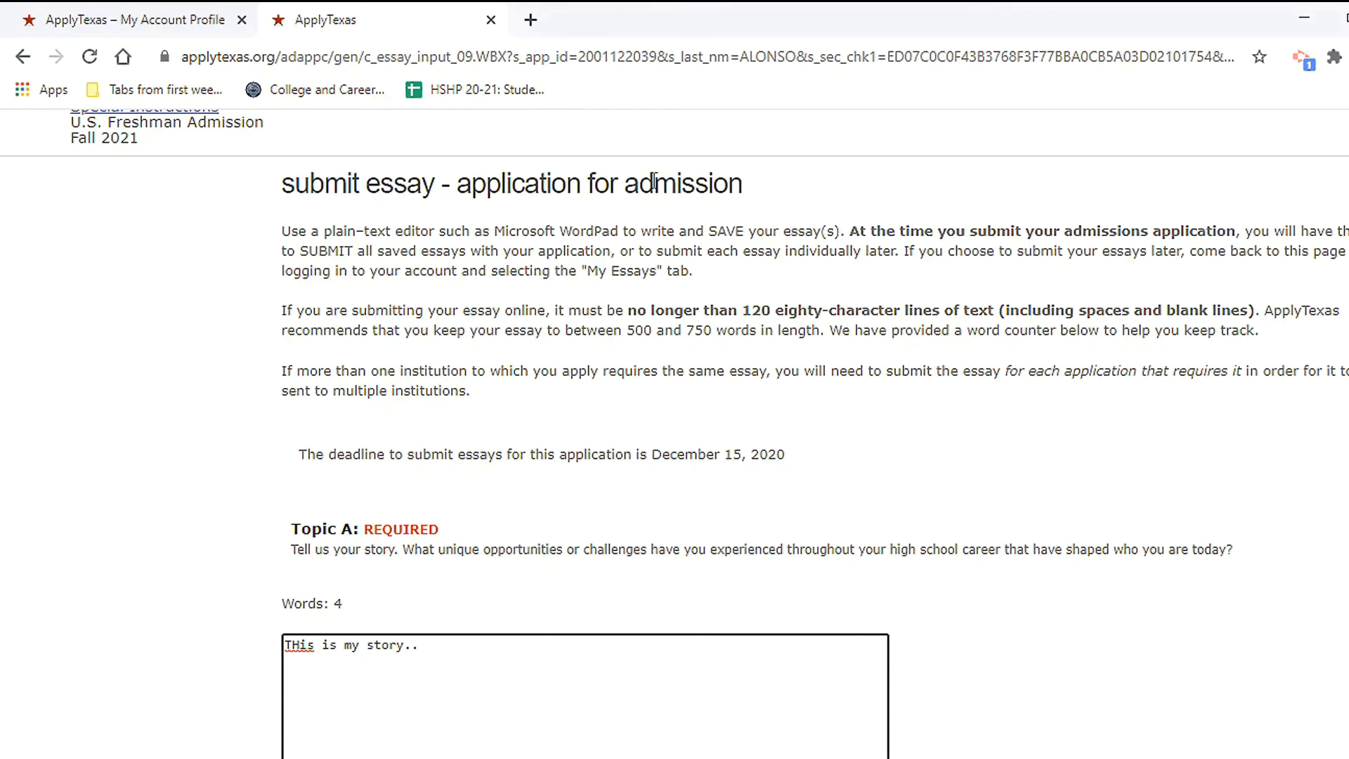
- Review the formatted Topic A essay and save it for submission at another time
scroll(1010, 425, "down", 3)
scroll(710, 497, "down", 5)
left_click(870, 536)
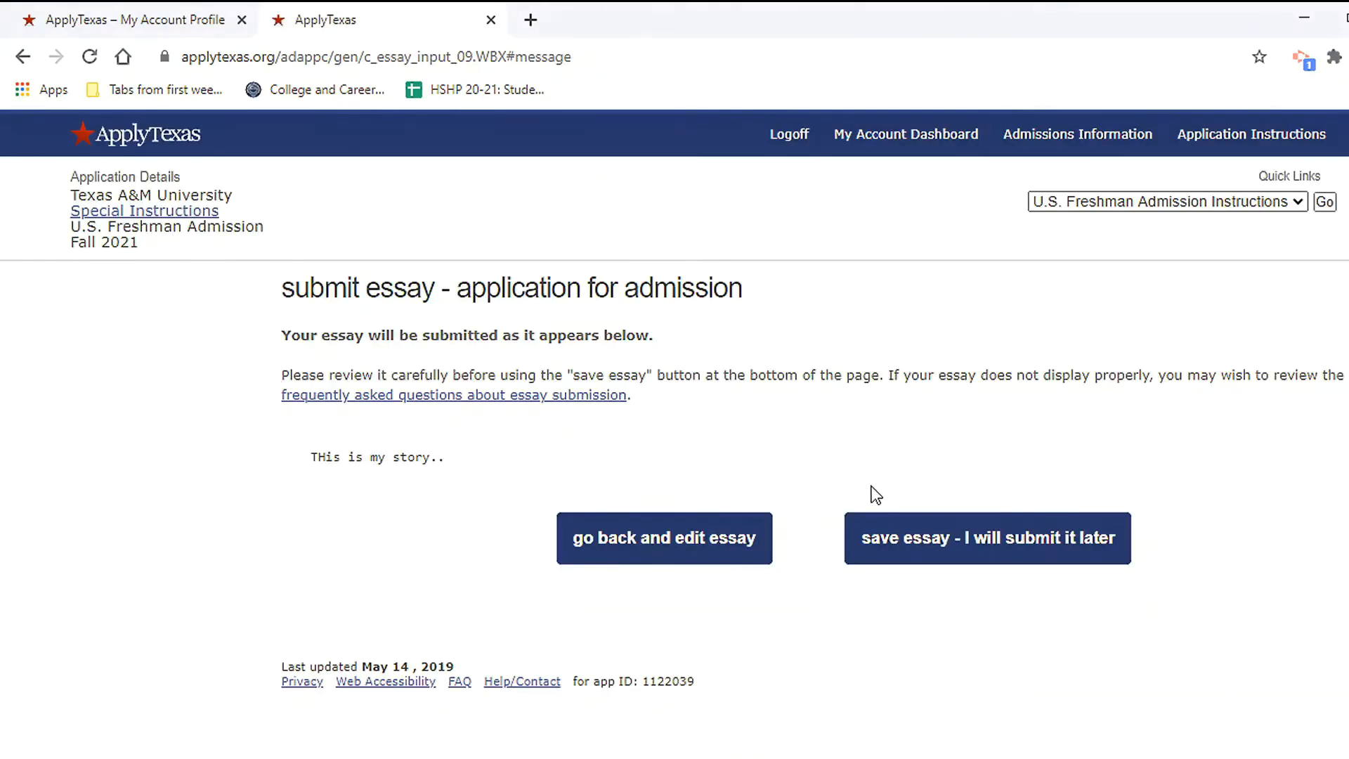
left_click(975, 543)
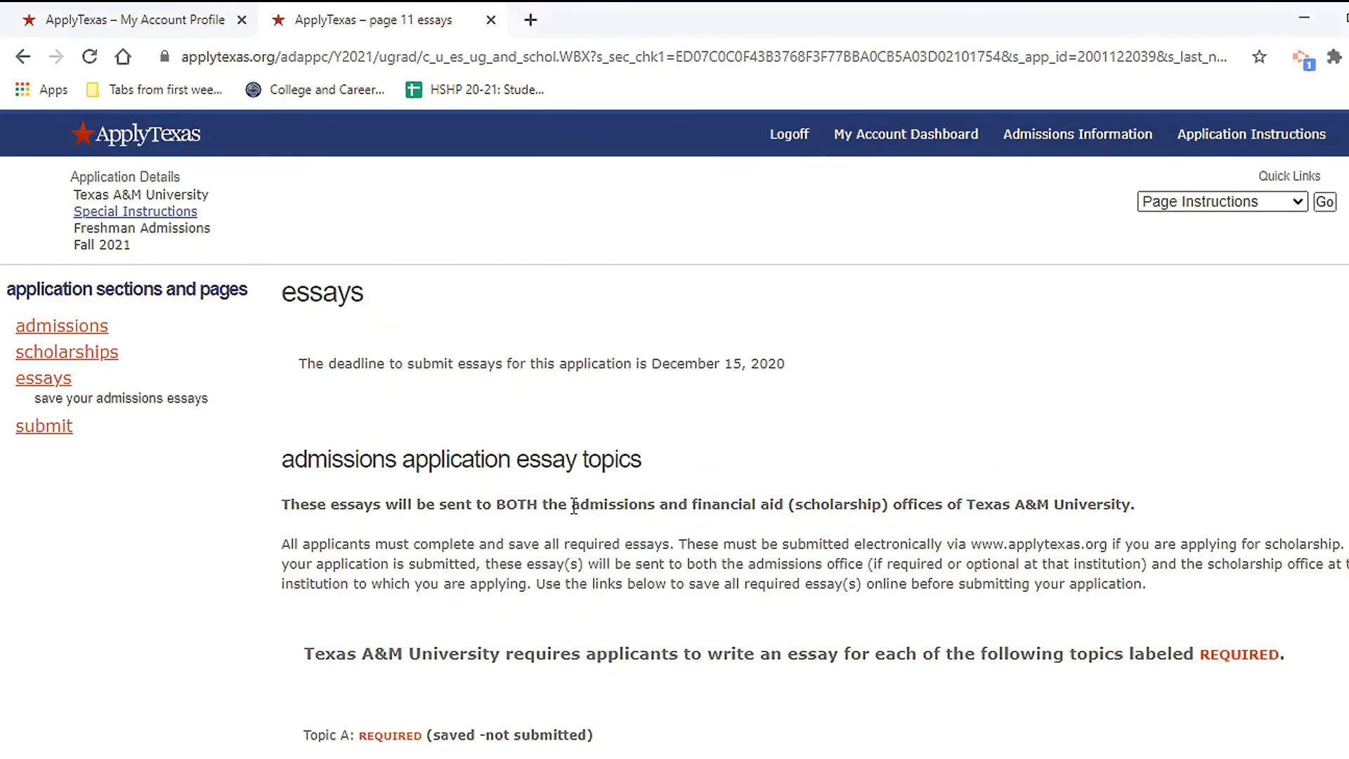
- Look over the scholarship essay topics and submission instructions, and declare that all required essays are saved
scroll(574, 504, "down", 8)
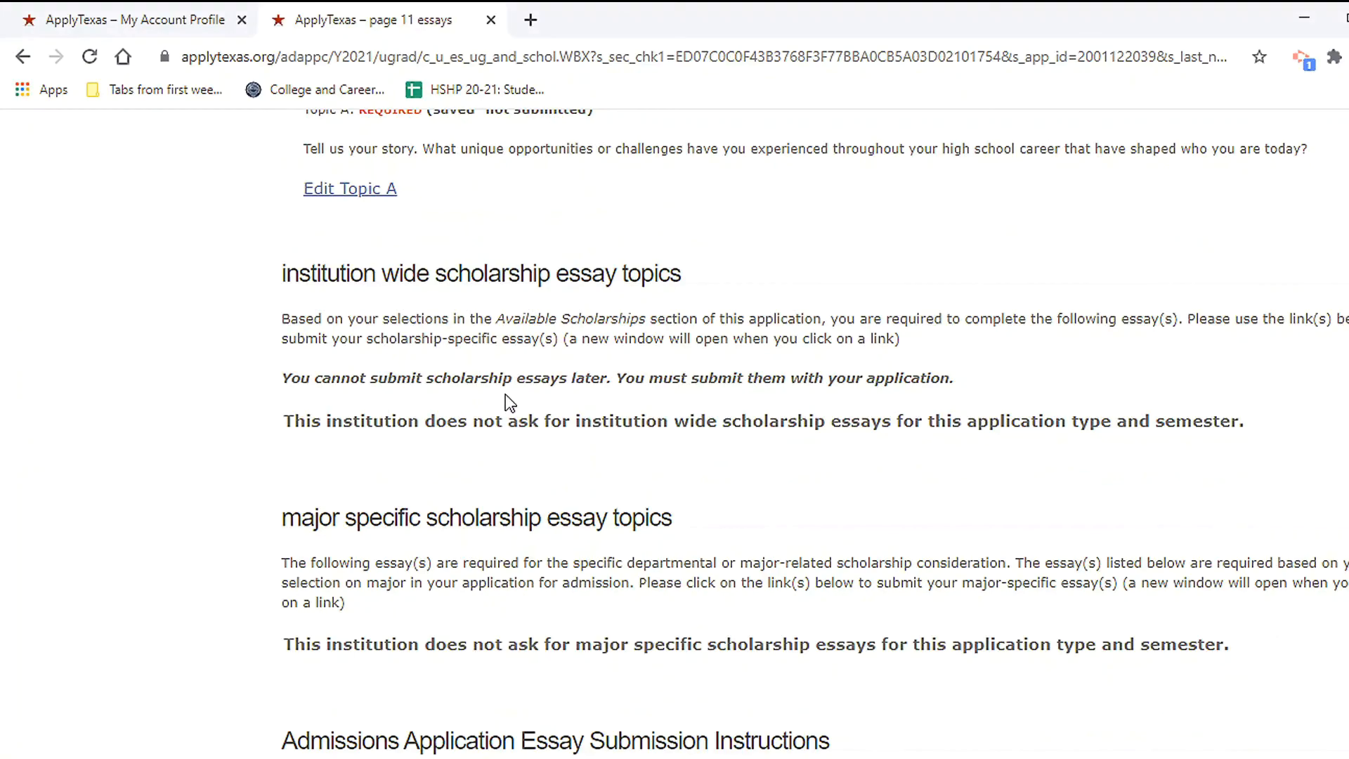
scroll(510, 402, "down", 4)
scroll(689, 472, "down", 4)
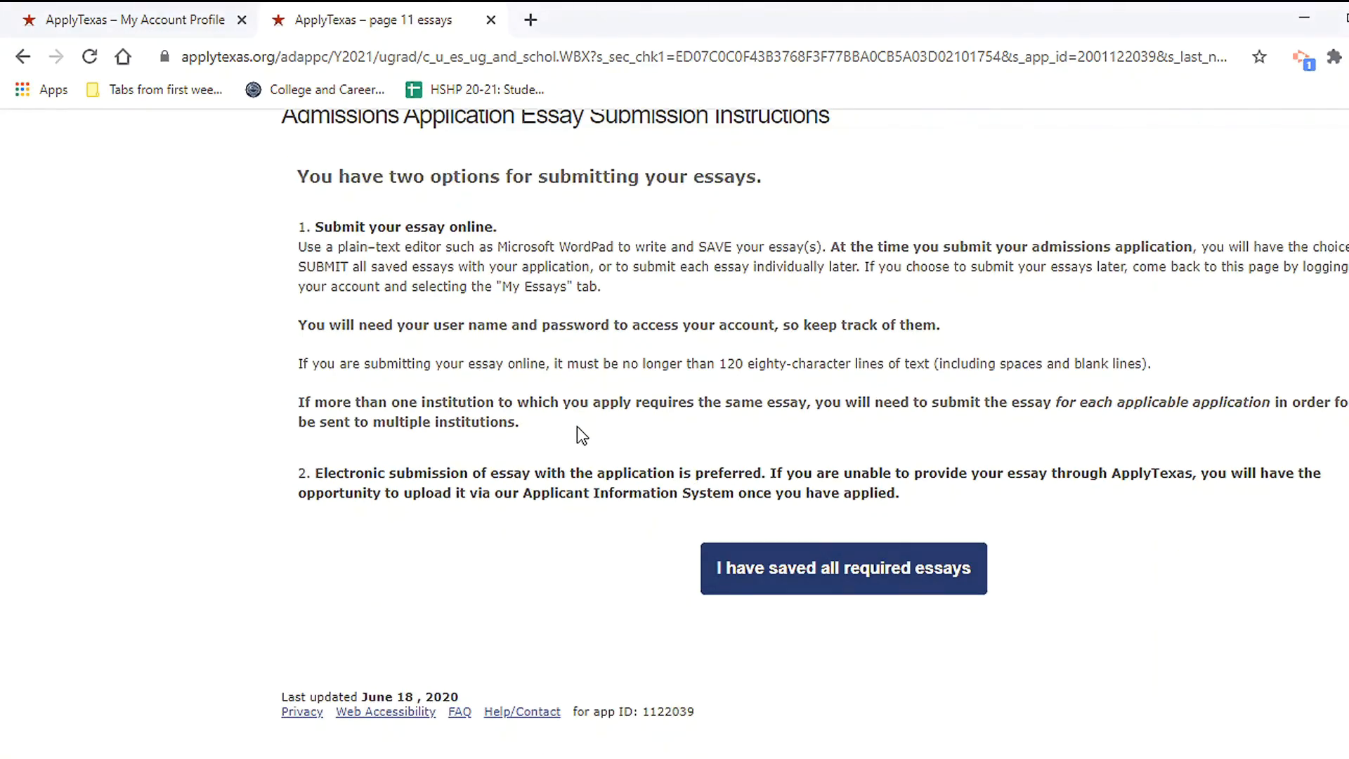
scroll(569, 380, "up", 7)
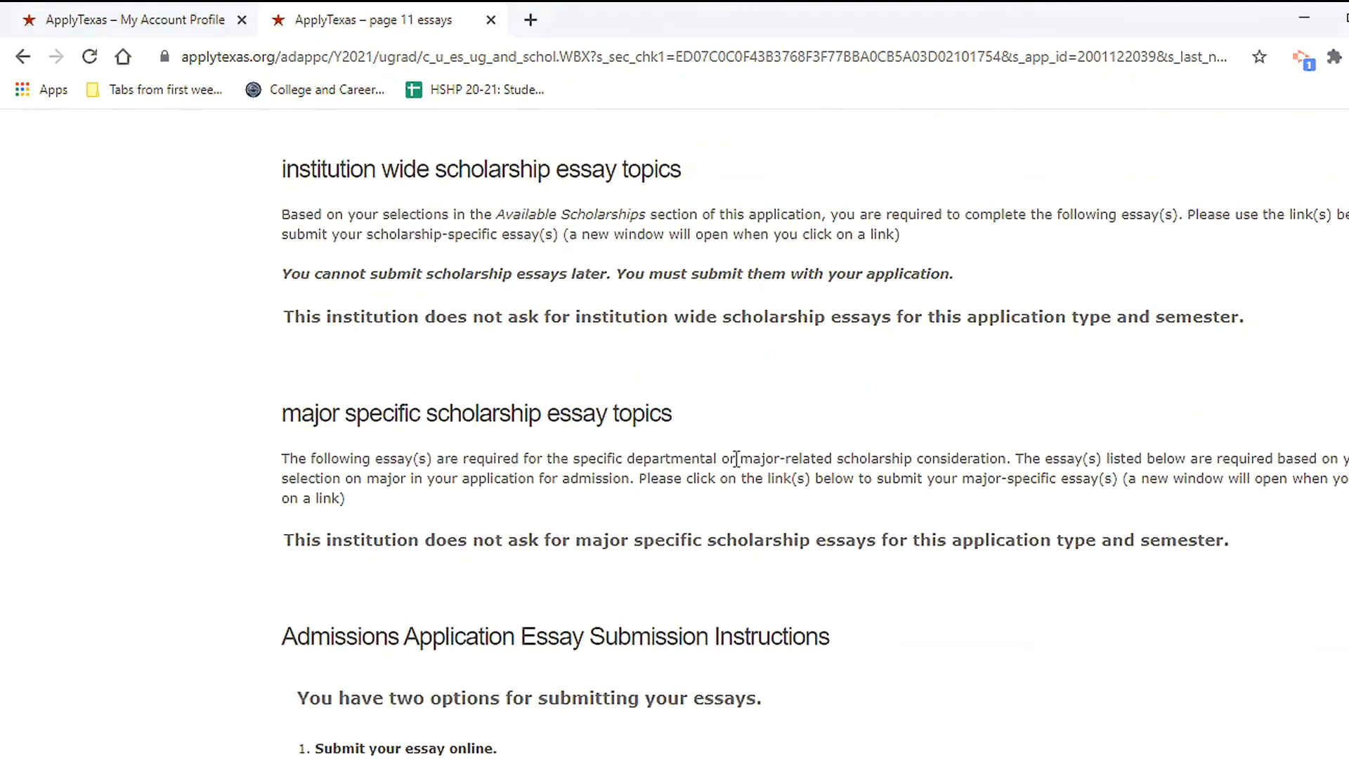
scroll(660, 372, "down", 7)
left_click(817, 550)
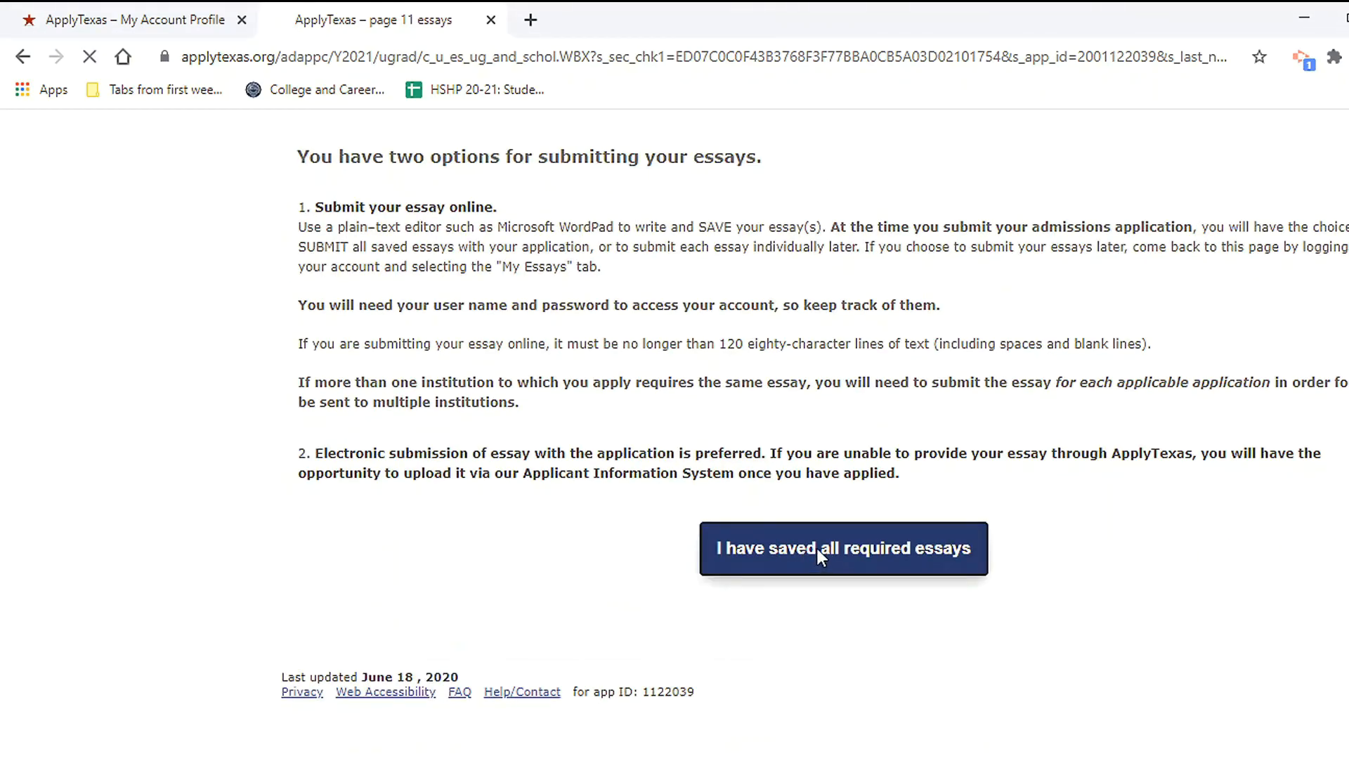
- Accept the certification statements on Texas law rights, bacterial meningitis information, and abiding by college policies
scroll(579, 507, "down", 11)
scroll(570, 483, "up", 4)
scroll(540, 449, "up", 6)
scroll(503, 432, "down", 3)
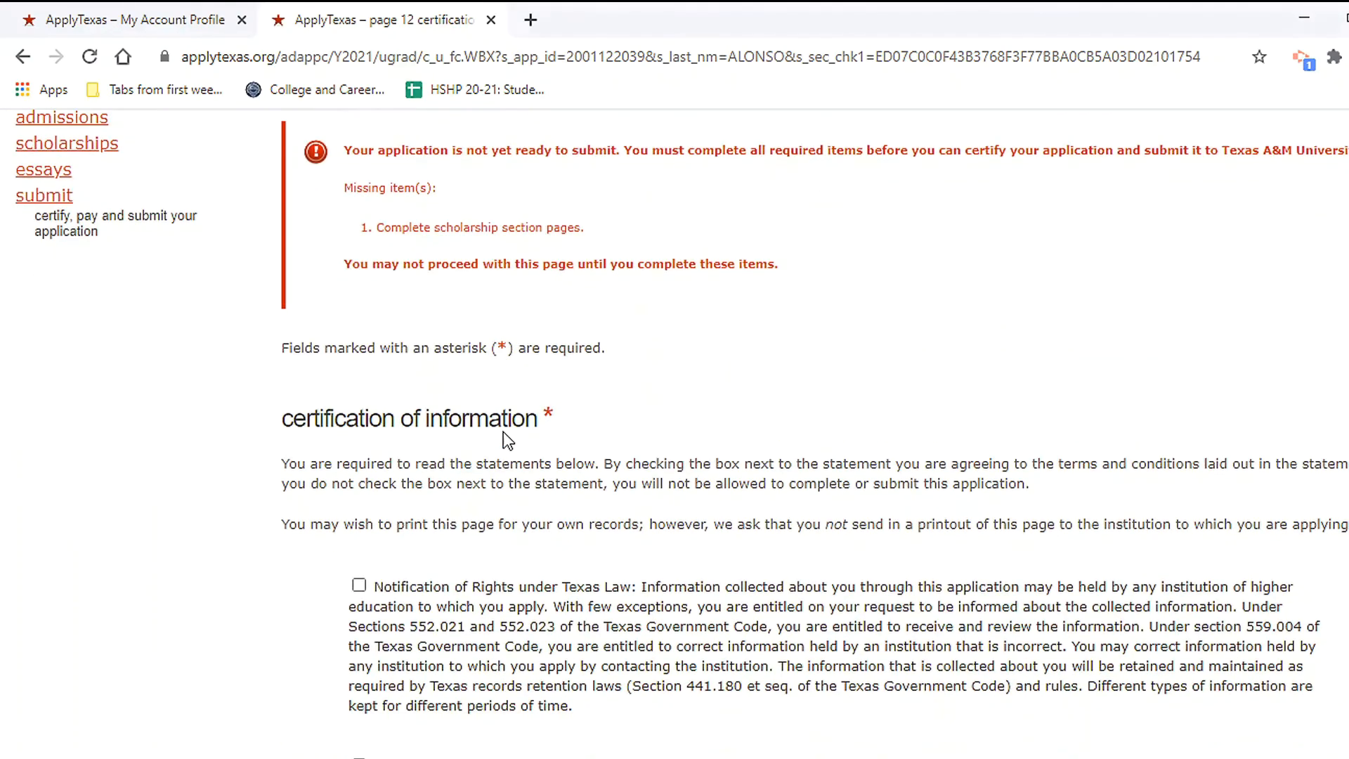
scroll(505, 432, "down", 4)
left_click(358, 272)
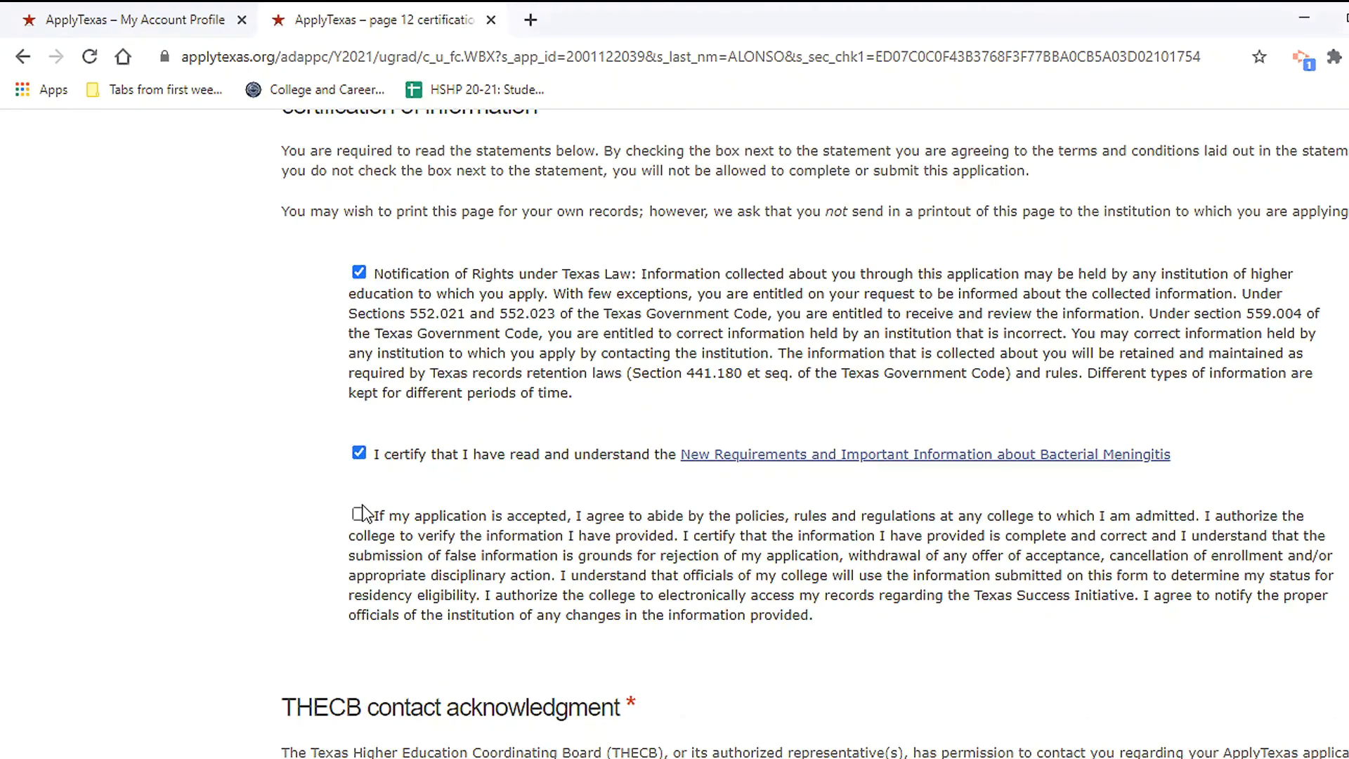
left_click(359, 514)
- Check the application fee amount and the fee waiver request among the payment methods
scroll(633, 597, "down", 13)
scroll(651, 581, "down", 8)
scroll(651, 582, "down", 5)
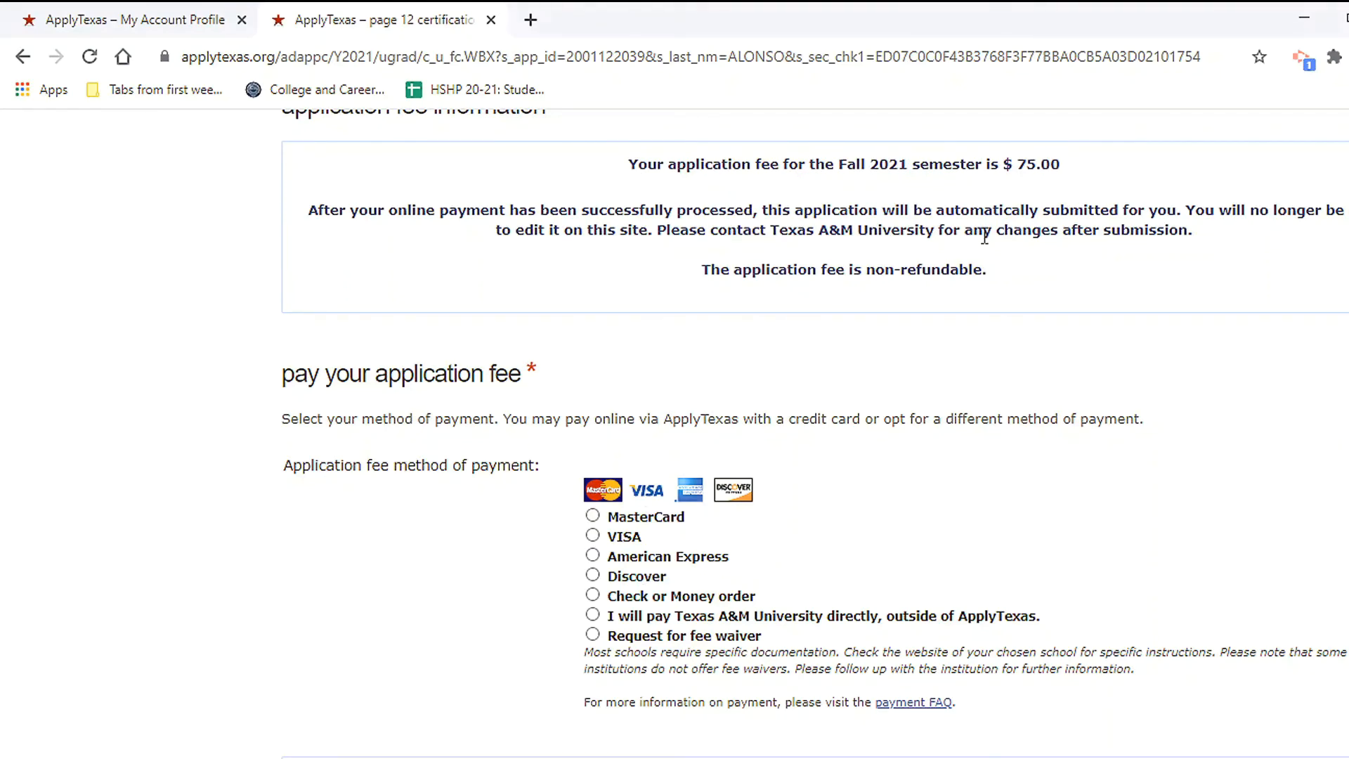
left_click_drag(1058, 163, 1012, 161)
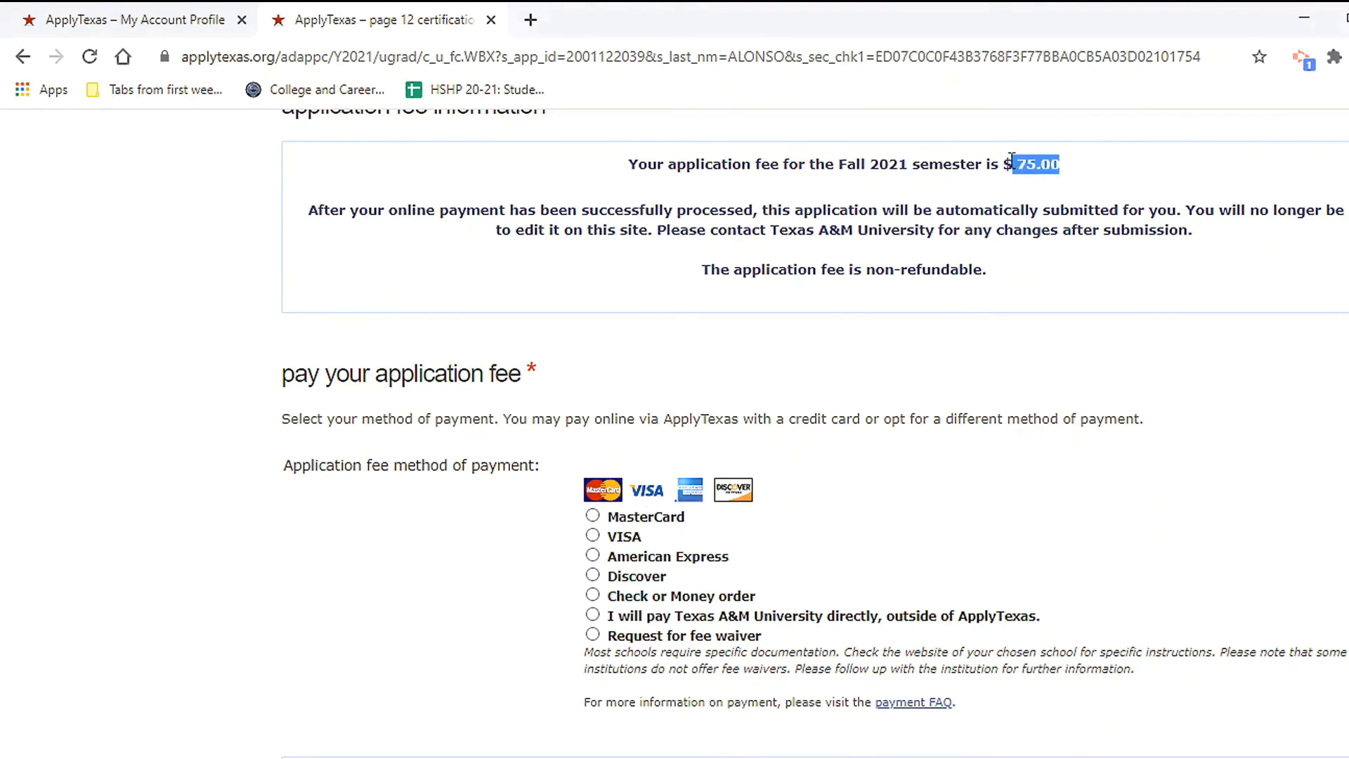
left_click(1077, 164)
left_click_drag(763, 637, 690, 638)
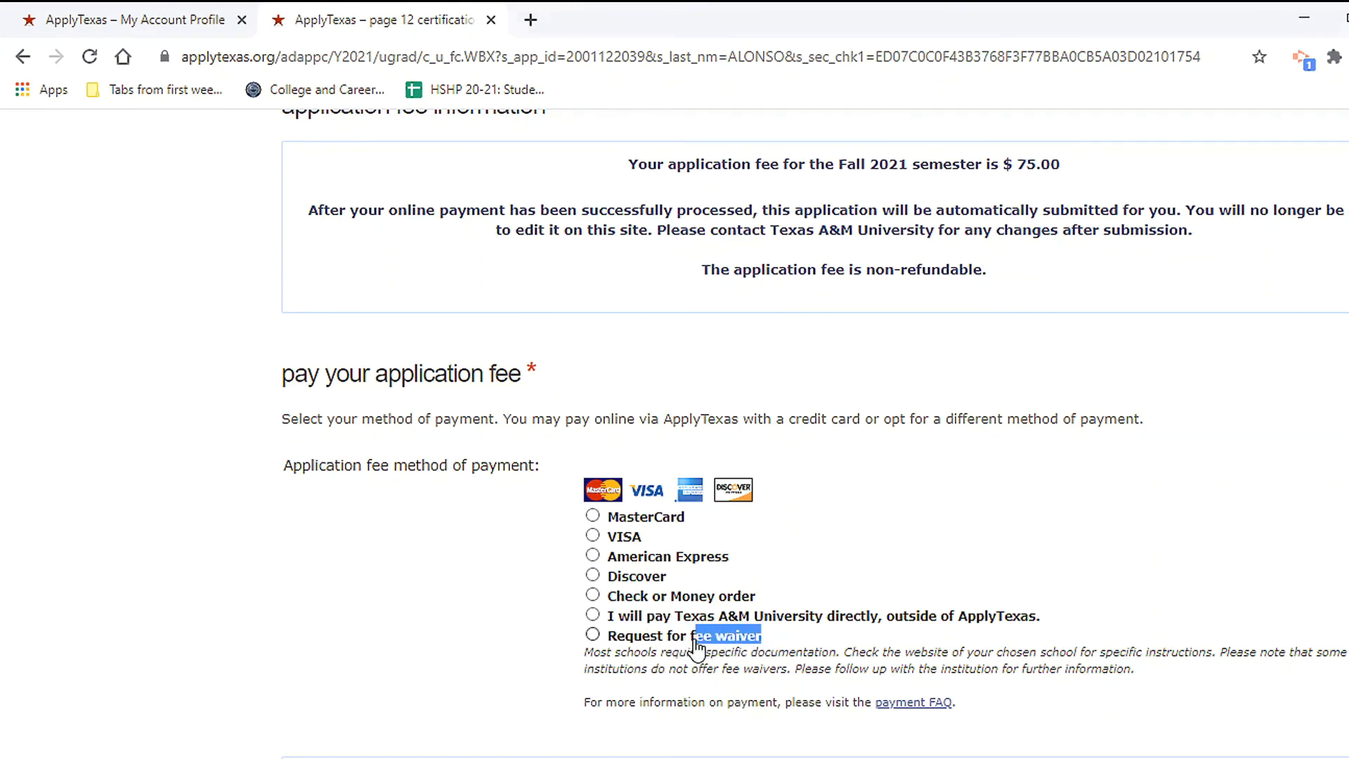
- Try a fee waiver request and VISA as the application fee's method of payment
left_click(593, 635)
left_click(992, 484)
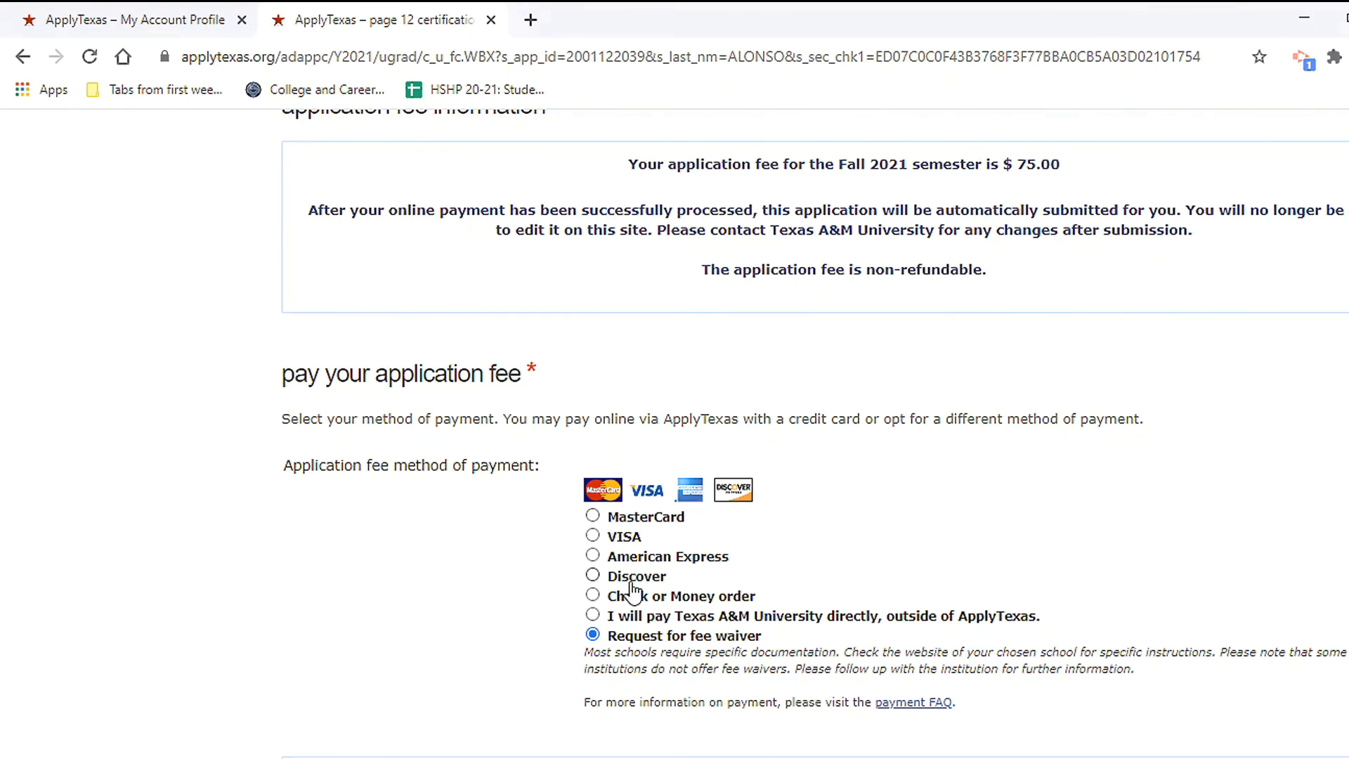
left_click(626, 538)
scroll(536, 562, "down", 5)
scroll(624, 407, "up", 2)
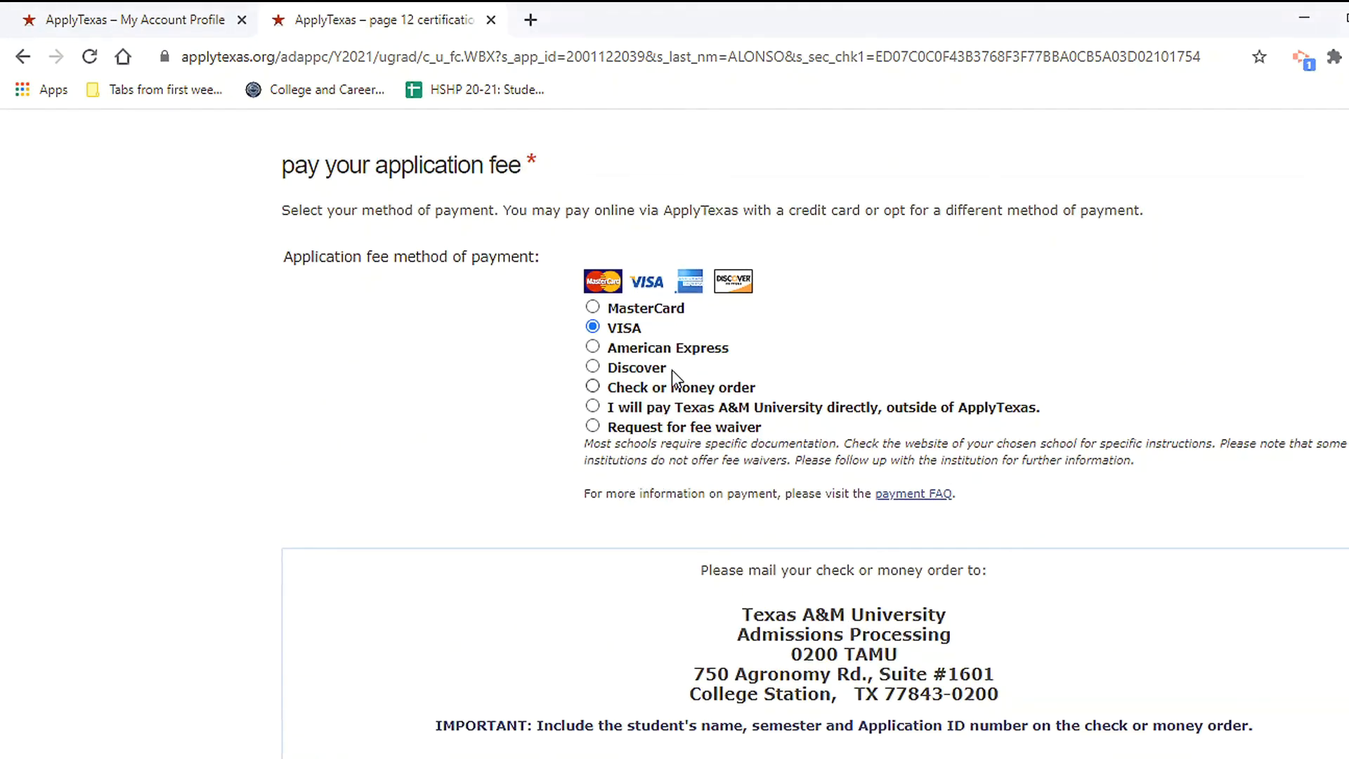
- Choose to pay Texas A&M University directly, outside of ApplyTexas, and try to save and proceed to application submission
left_click(624, 408)
scroll(1121, 390, "down", 4)
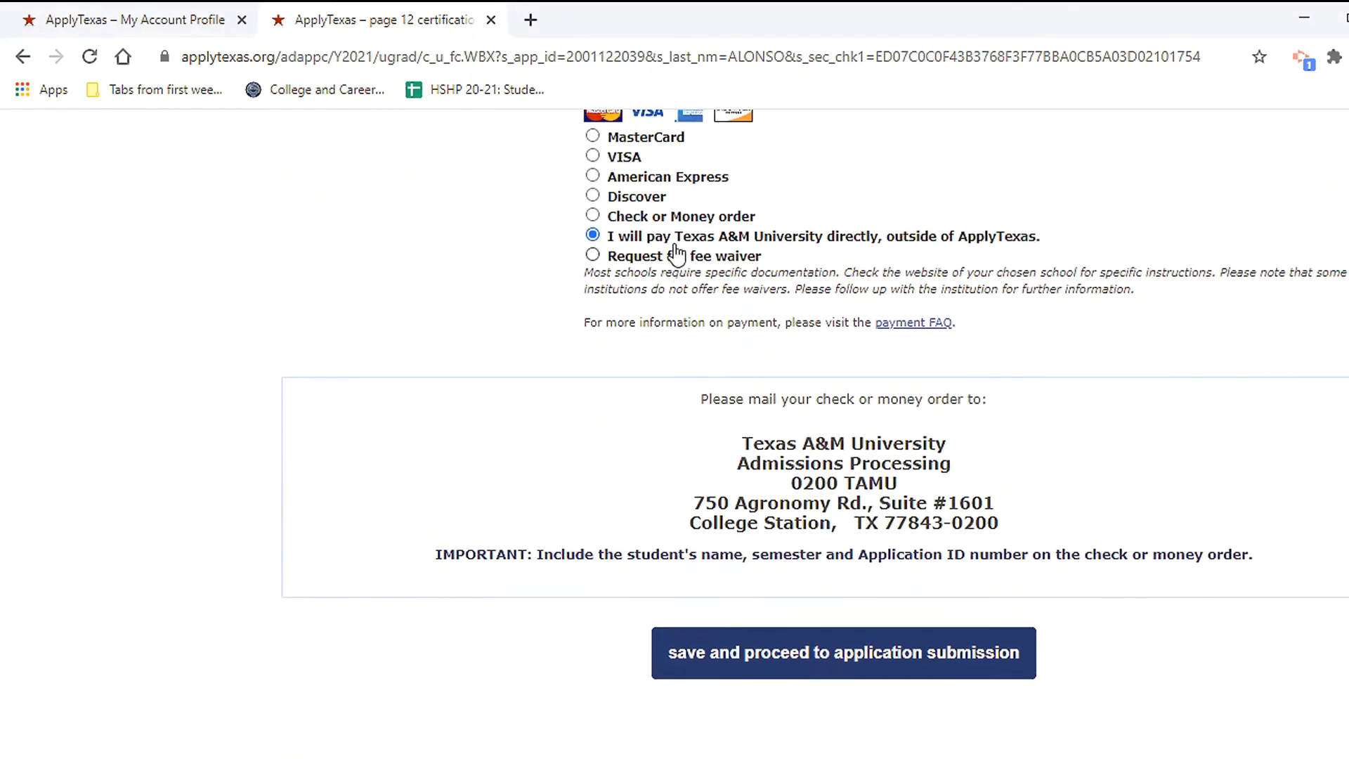
scroll(861, 555, "down", 2)
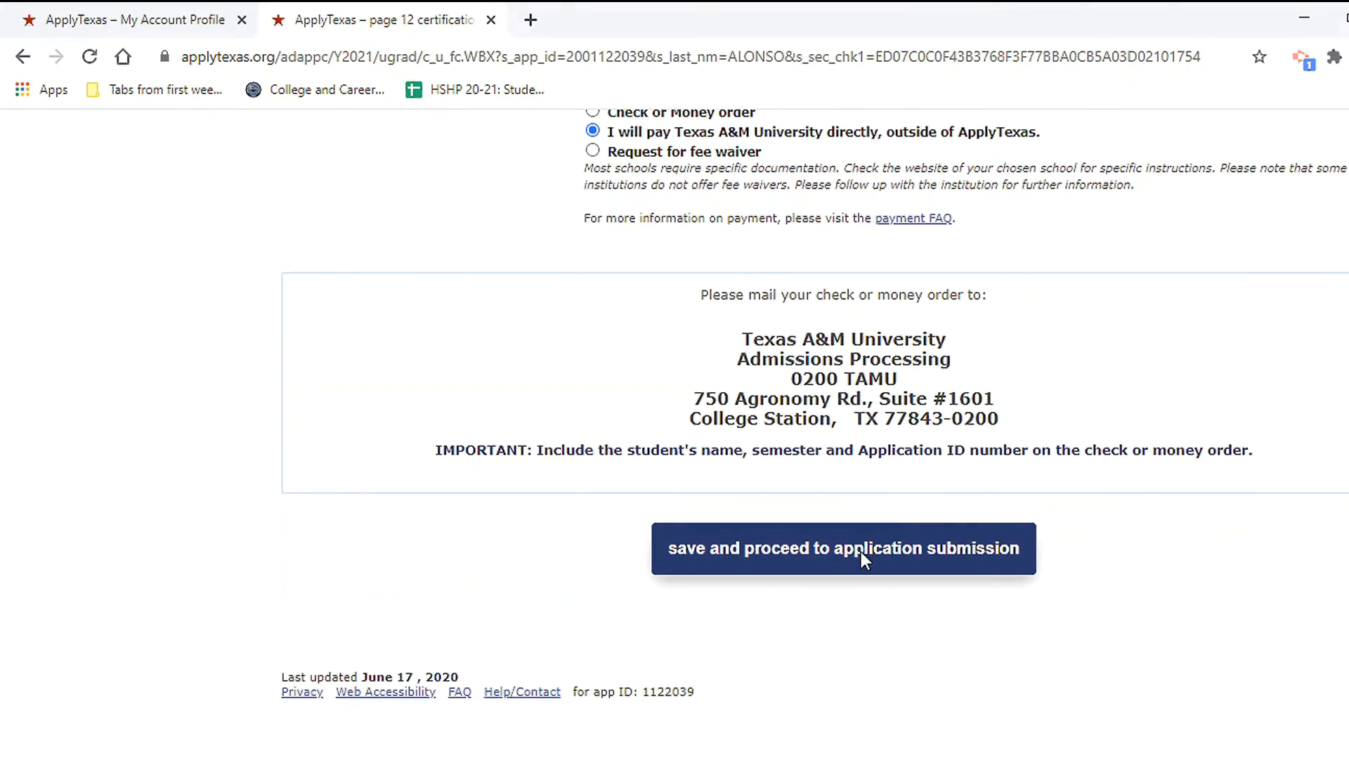
left_click(862, 550)
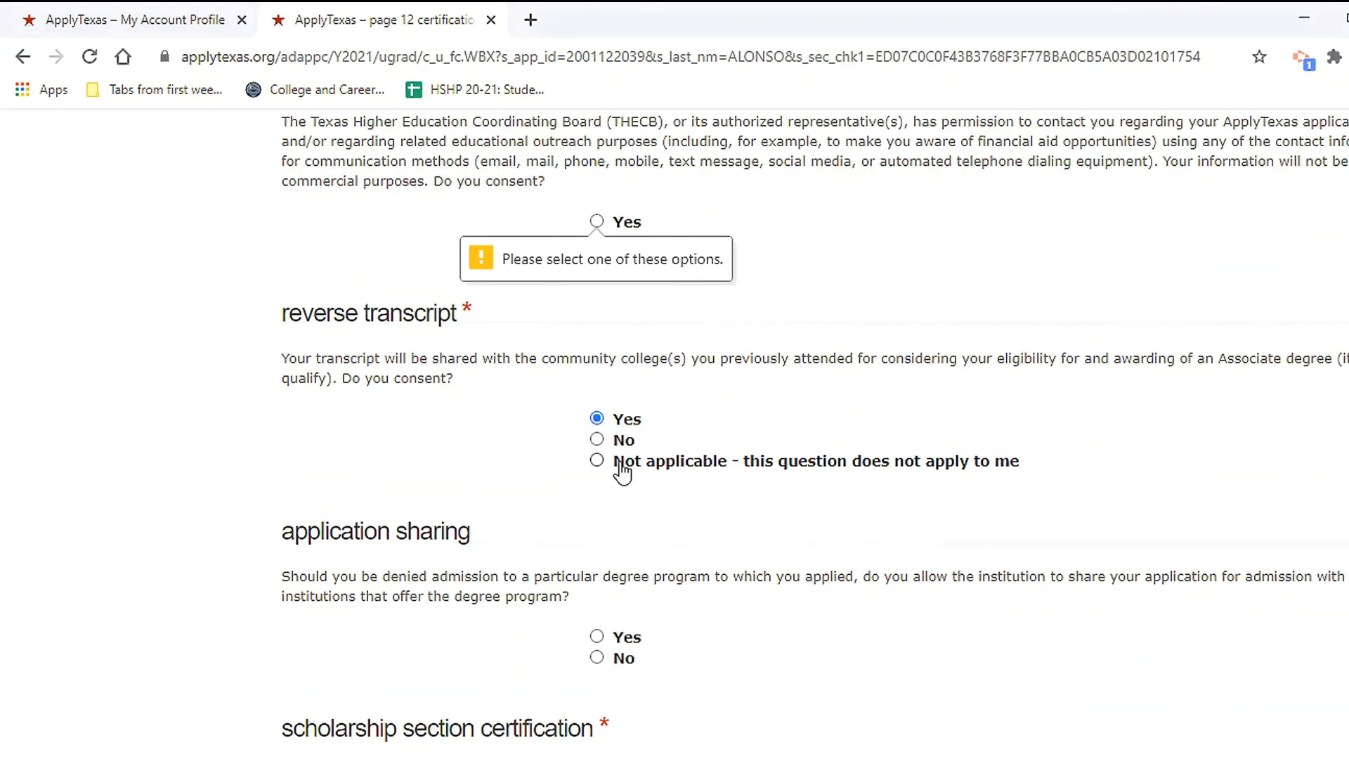
- Check the missing items on the certification and payment page, and return to the application list in the account dashboard
scroll(622, 473, "up", 15)
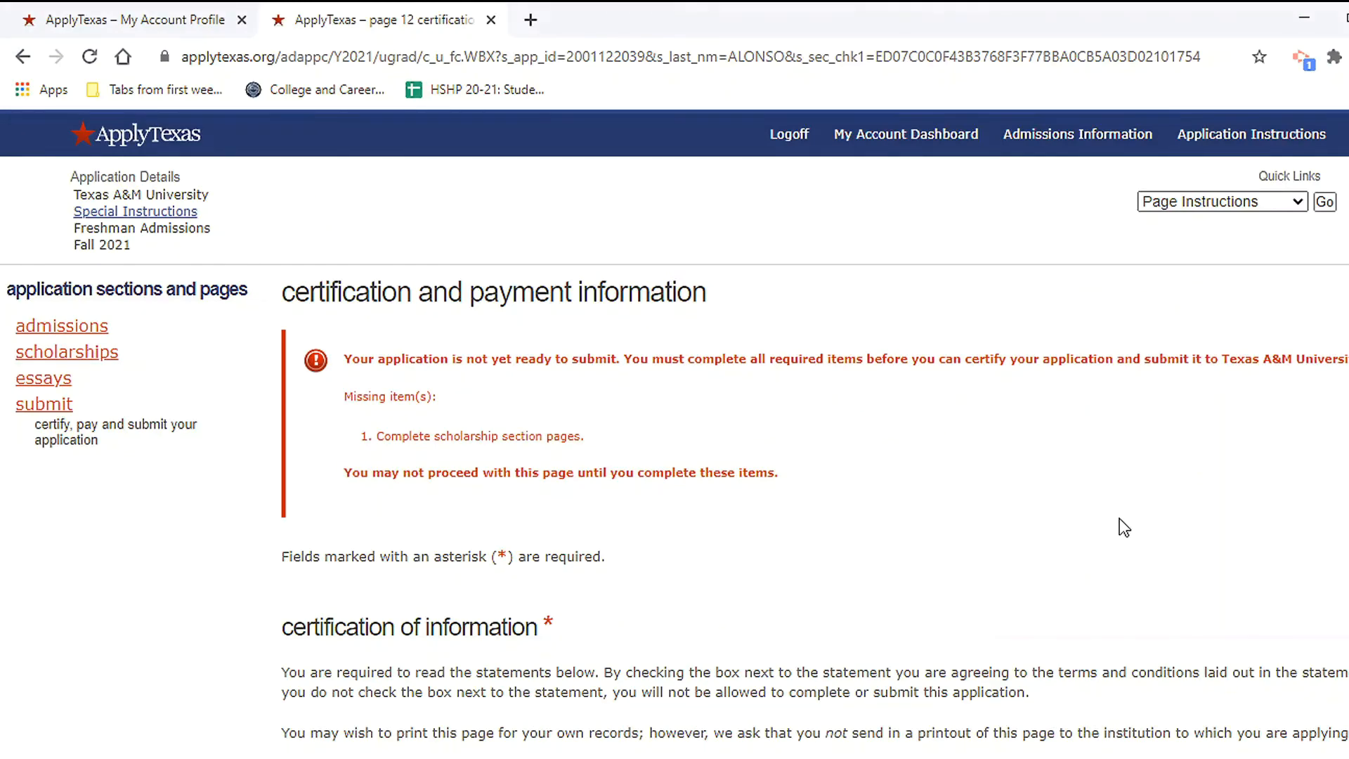
left_click(917, 148)
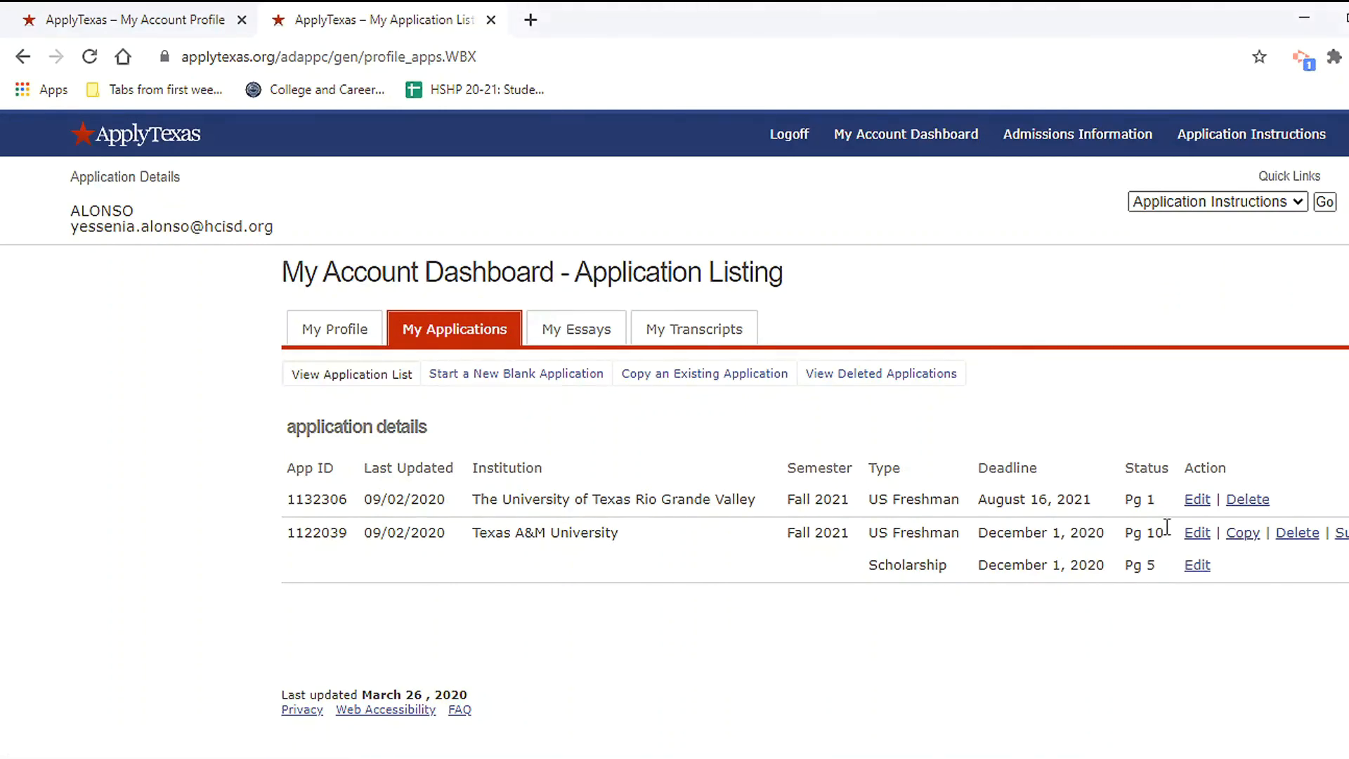
- Try copying the Texas A&M application to Lamar University (Beaumont) as Freshman, U.S., and return to the application list without selecting a semester
left_click(1242, 534)
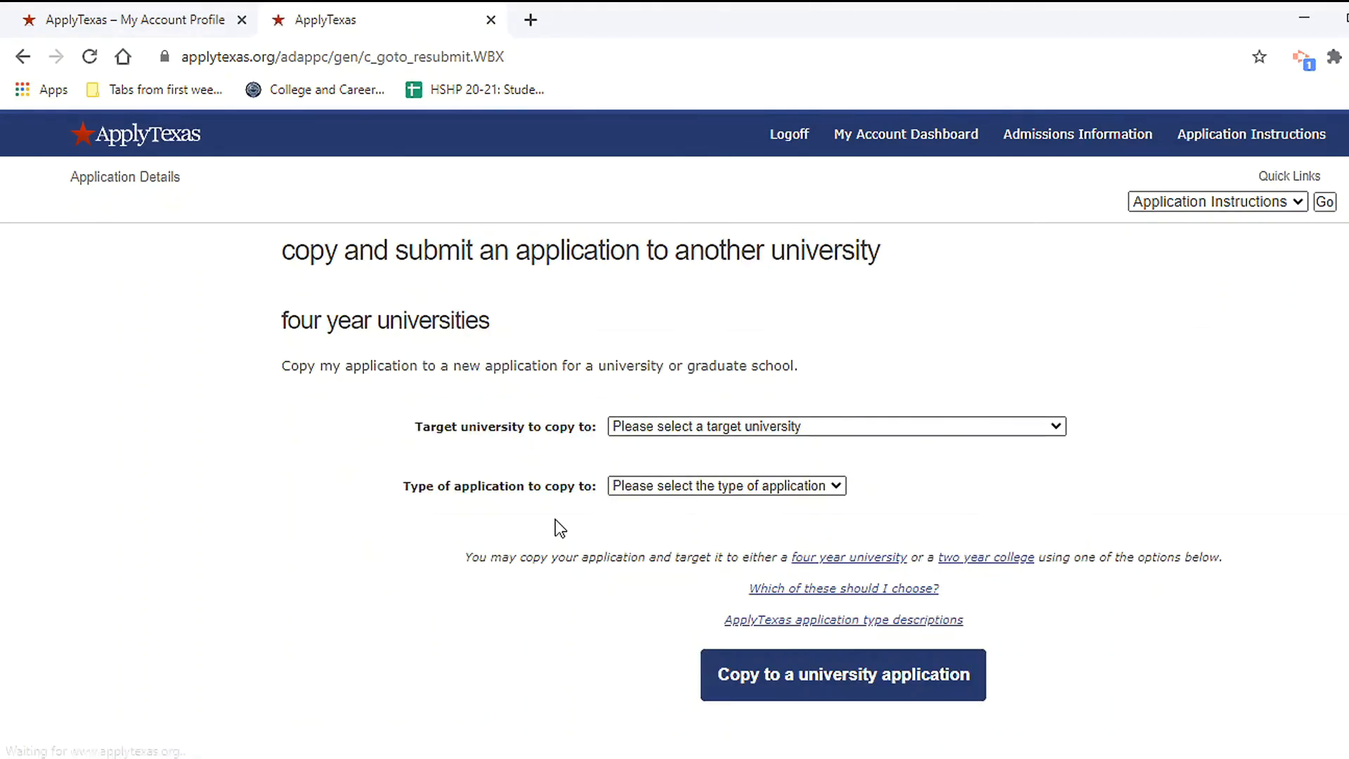
left_click(677, 430)
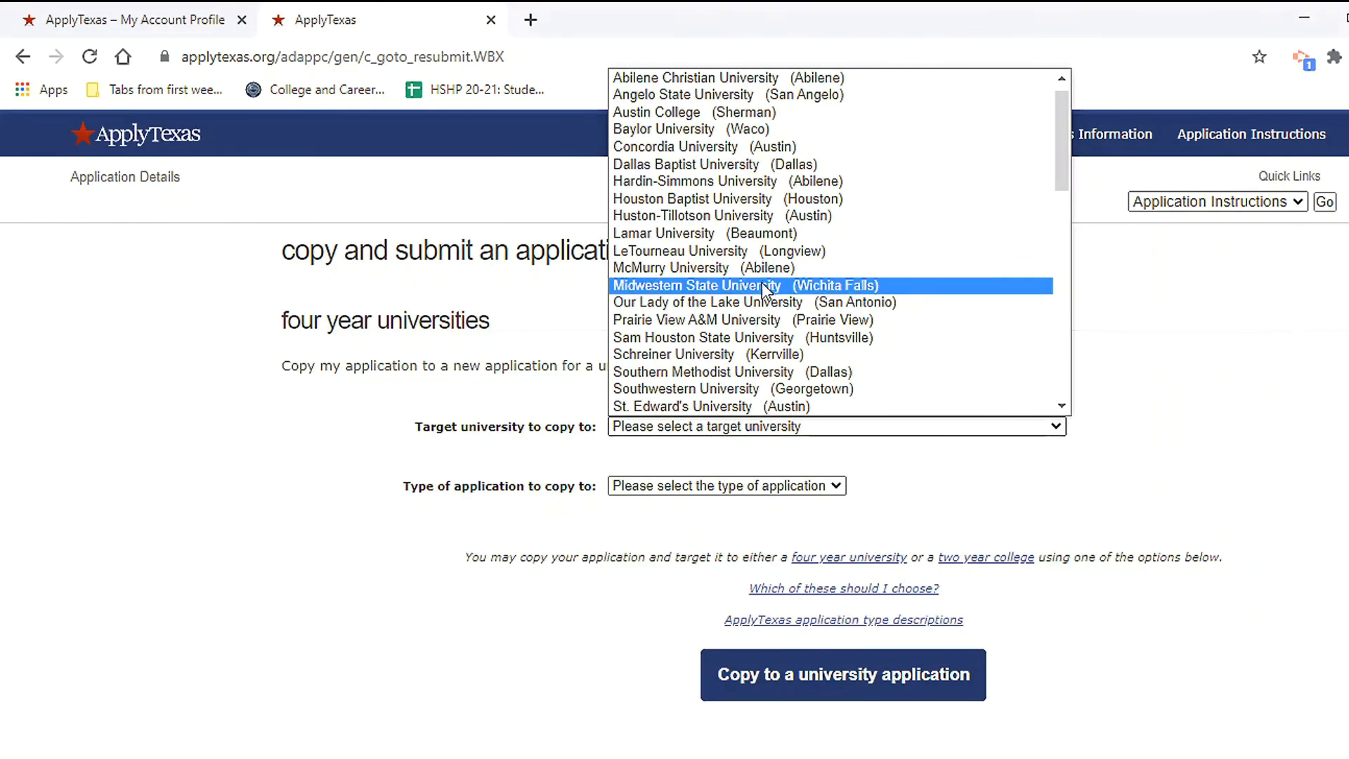
left_click(793, 233)
left_click(743, 490)
left_click(739, 521)
left_click(782, 671)
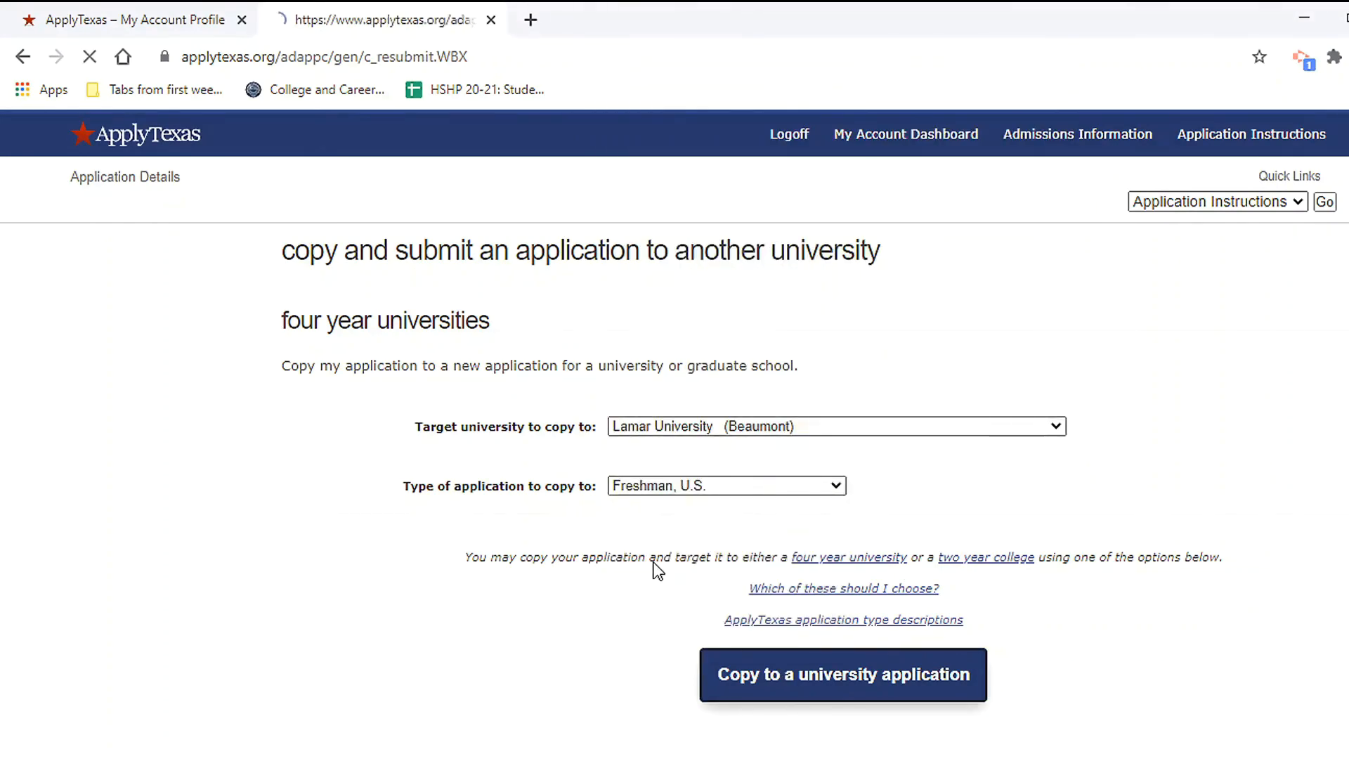
left_click(839, 451)
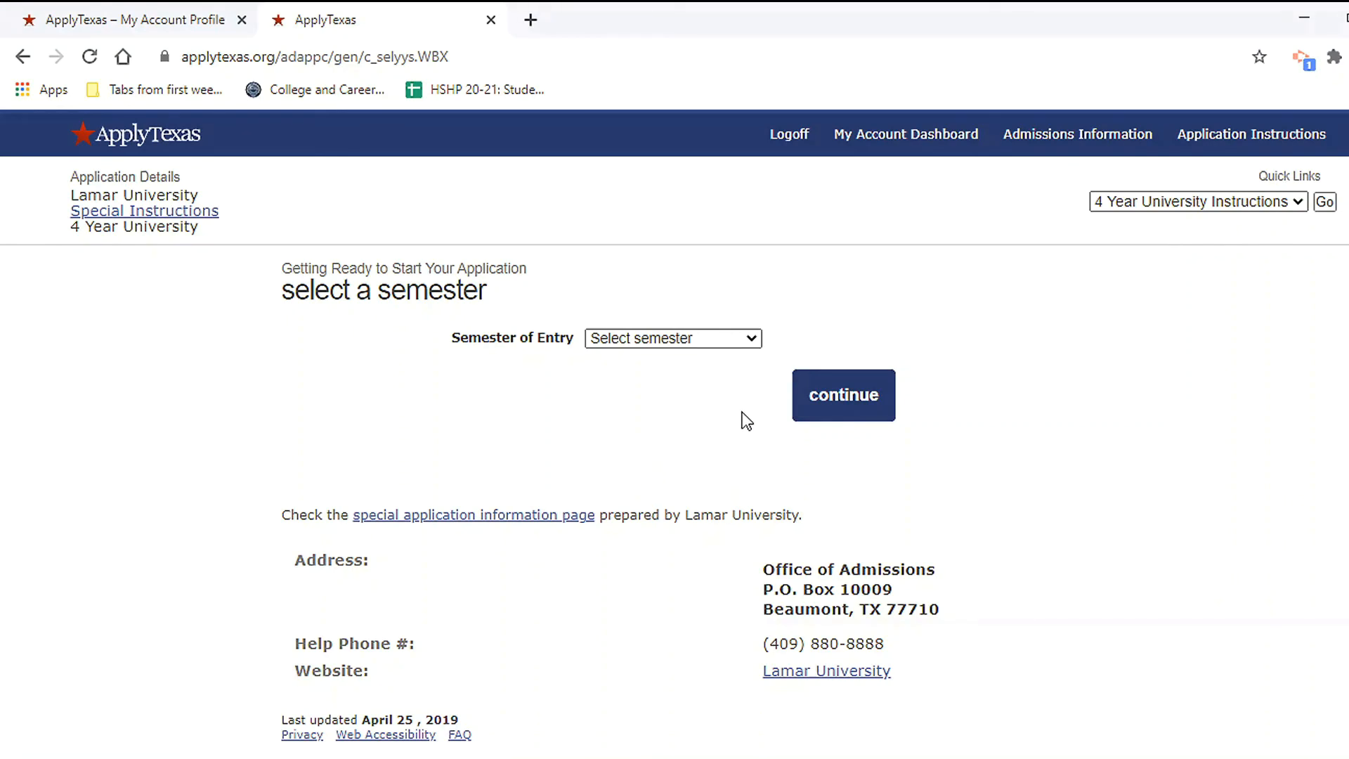
left_click(897, 141)
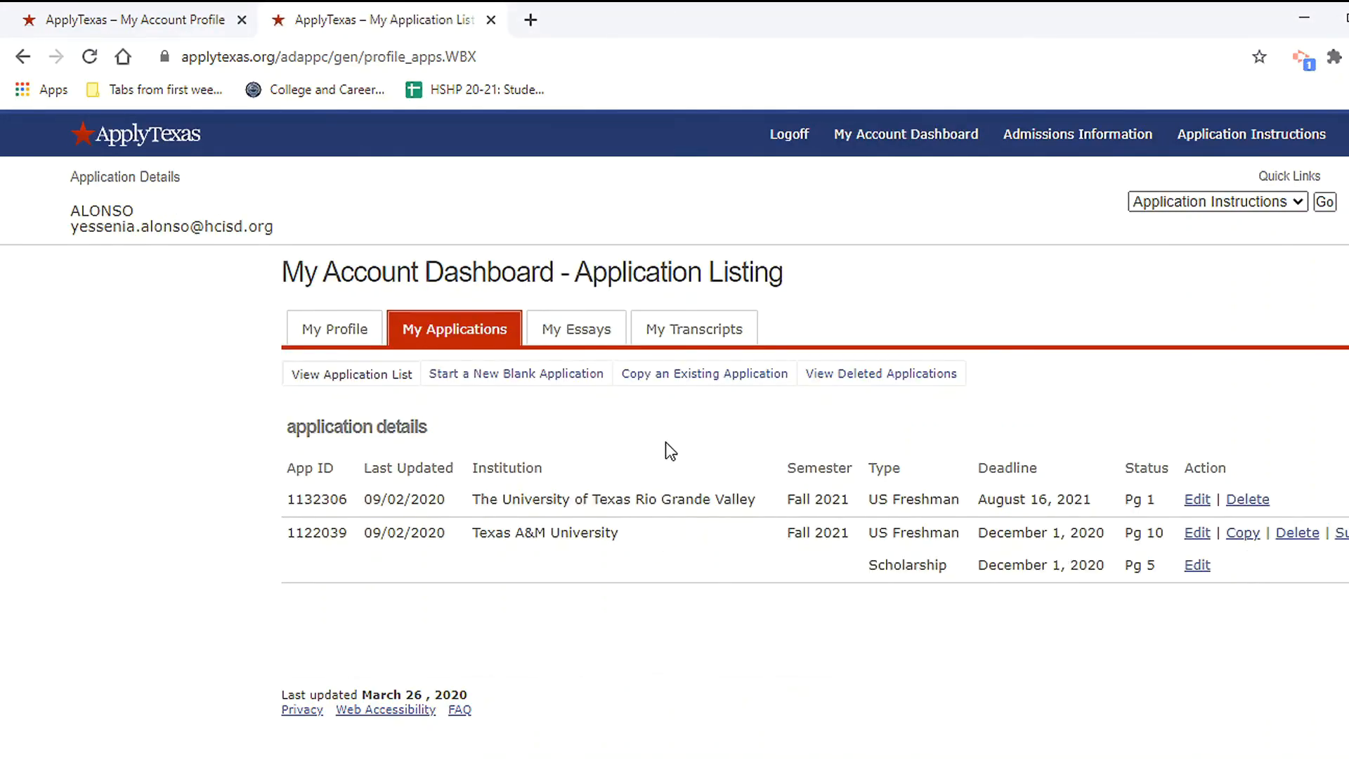